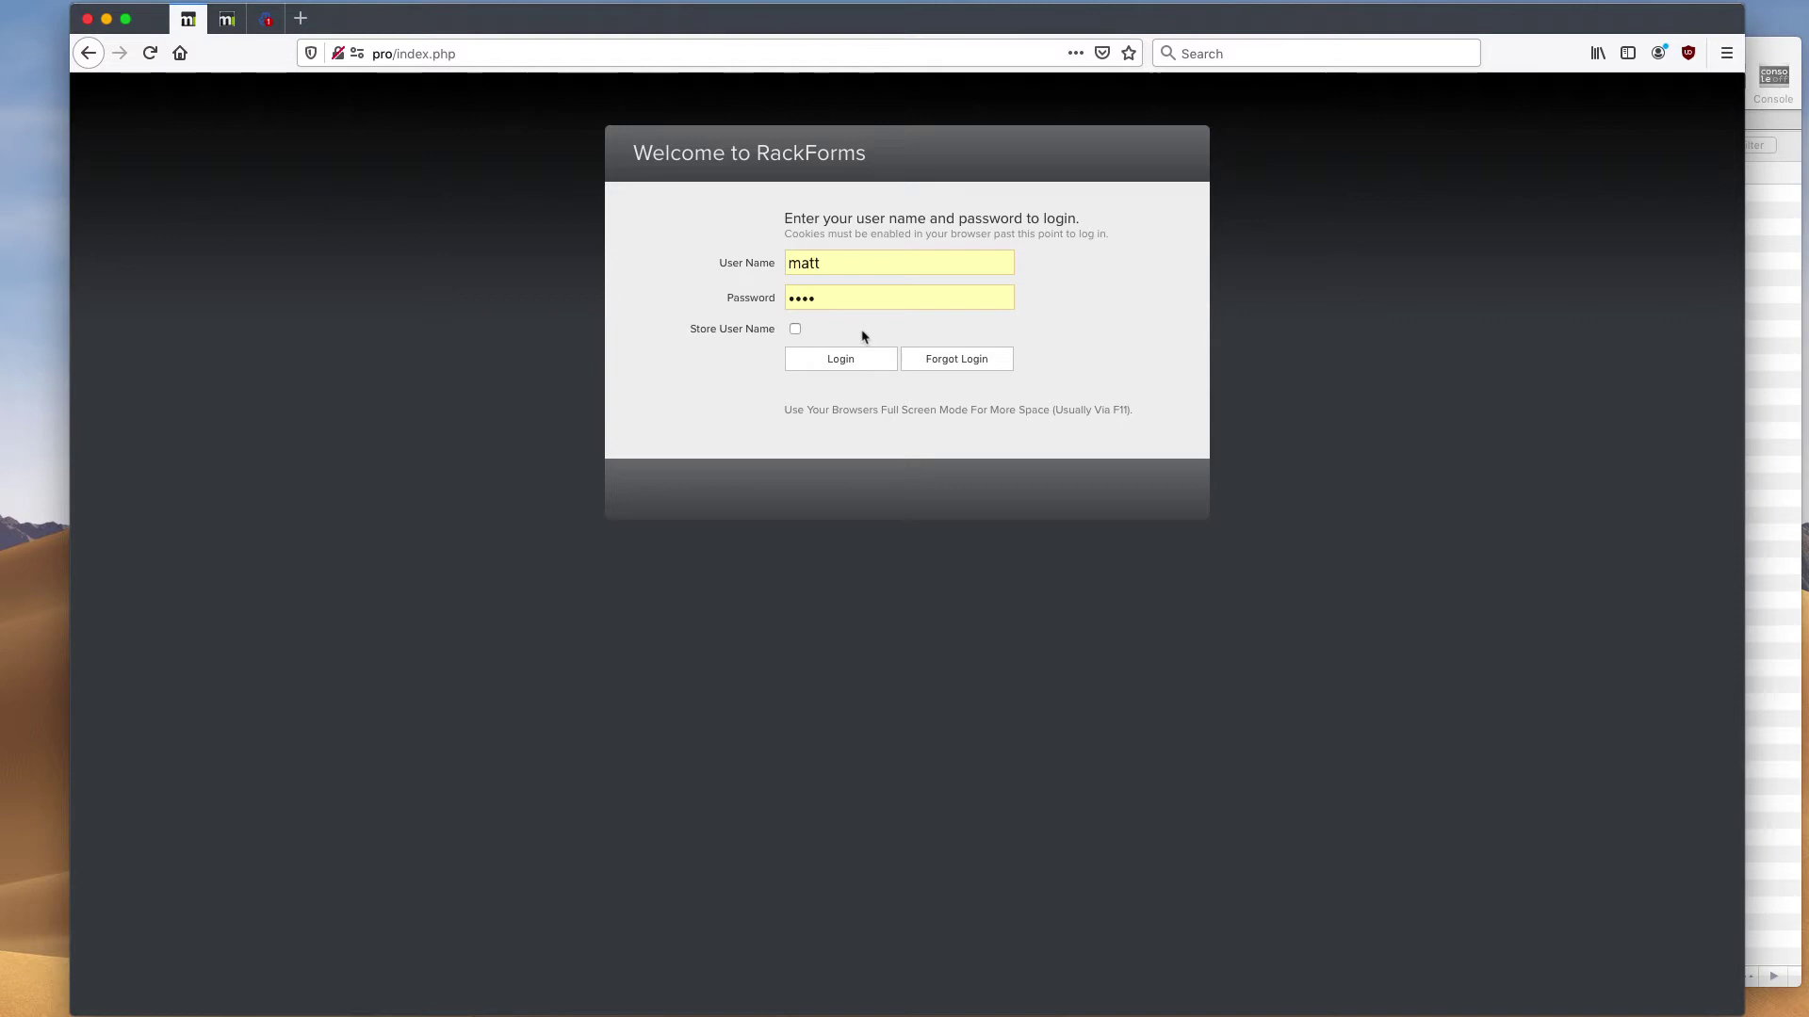
- Log in to RackForms with the account user name and password
click(848, 367)
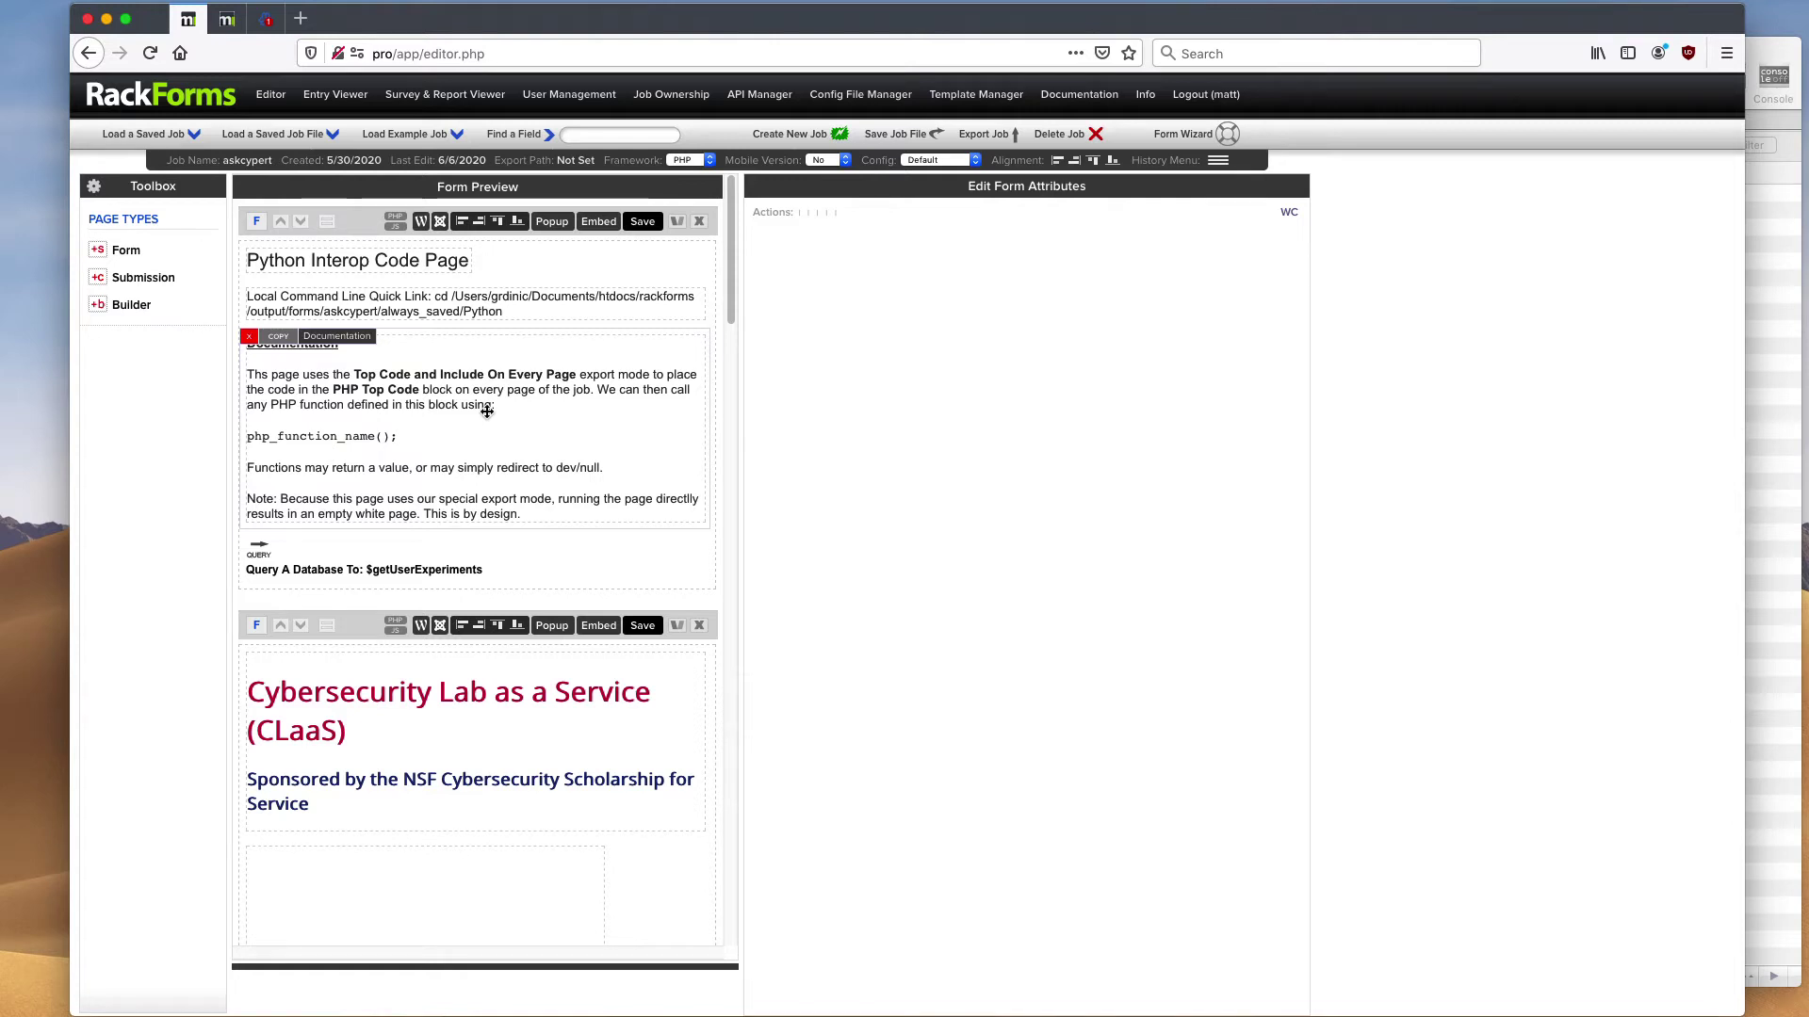
- Select the Documentation block to display its body-copy attributes
click(387, 439)
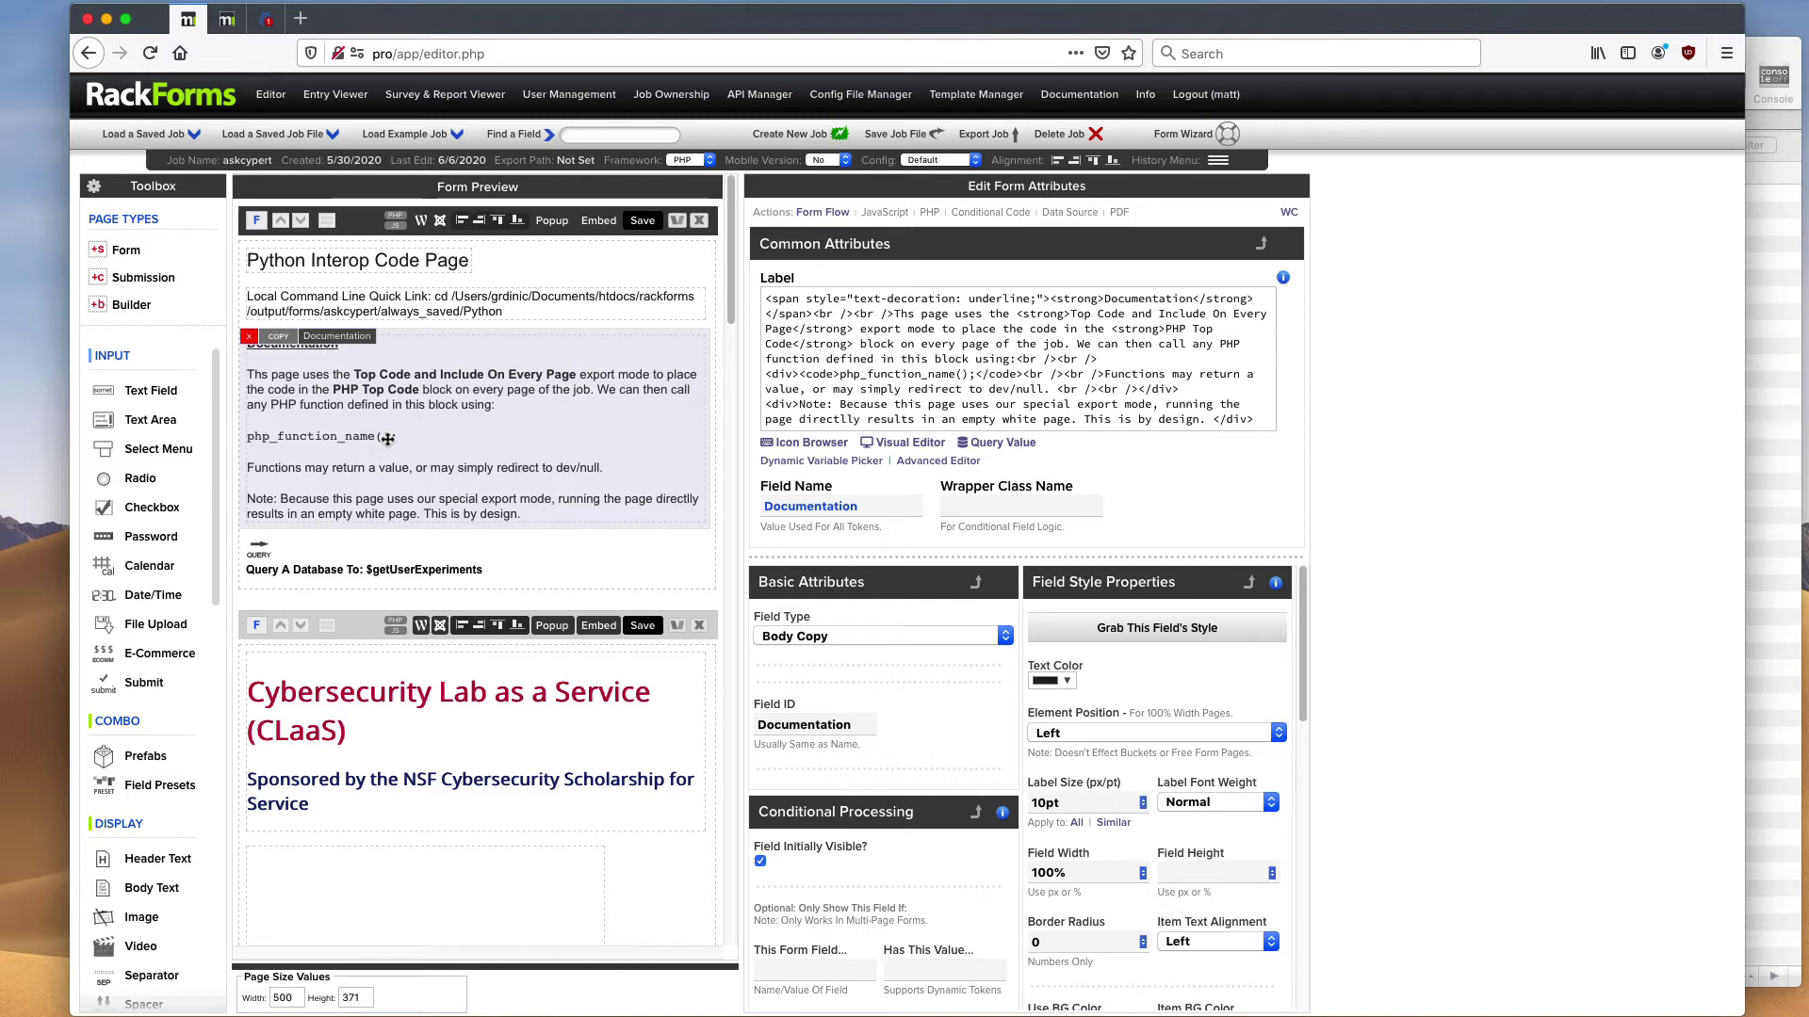
- Create a new job and confirm, opening the empty JobTitle job dated 6/7/2020
click(790, 136)
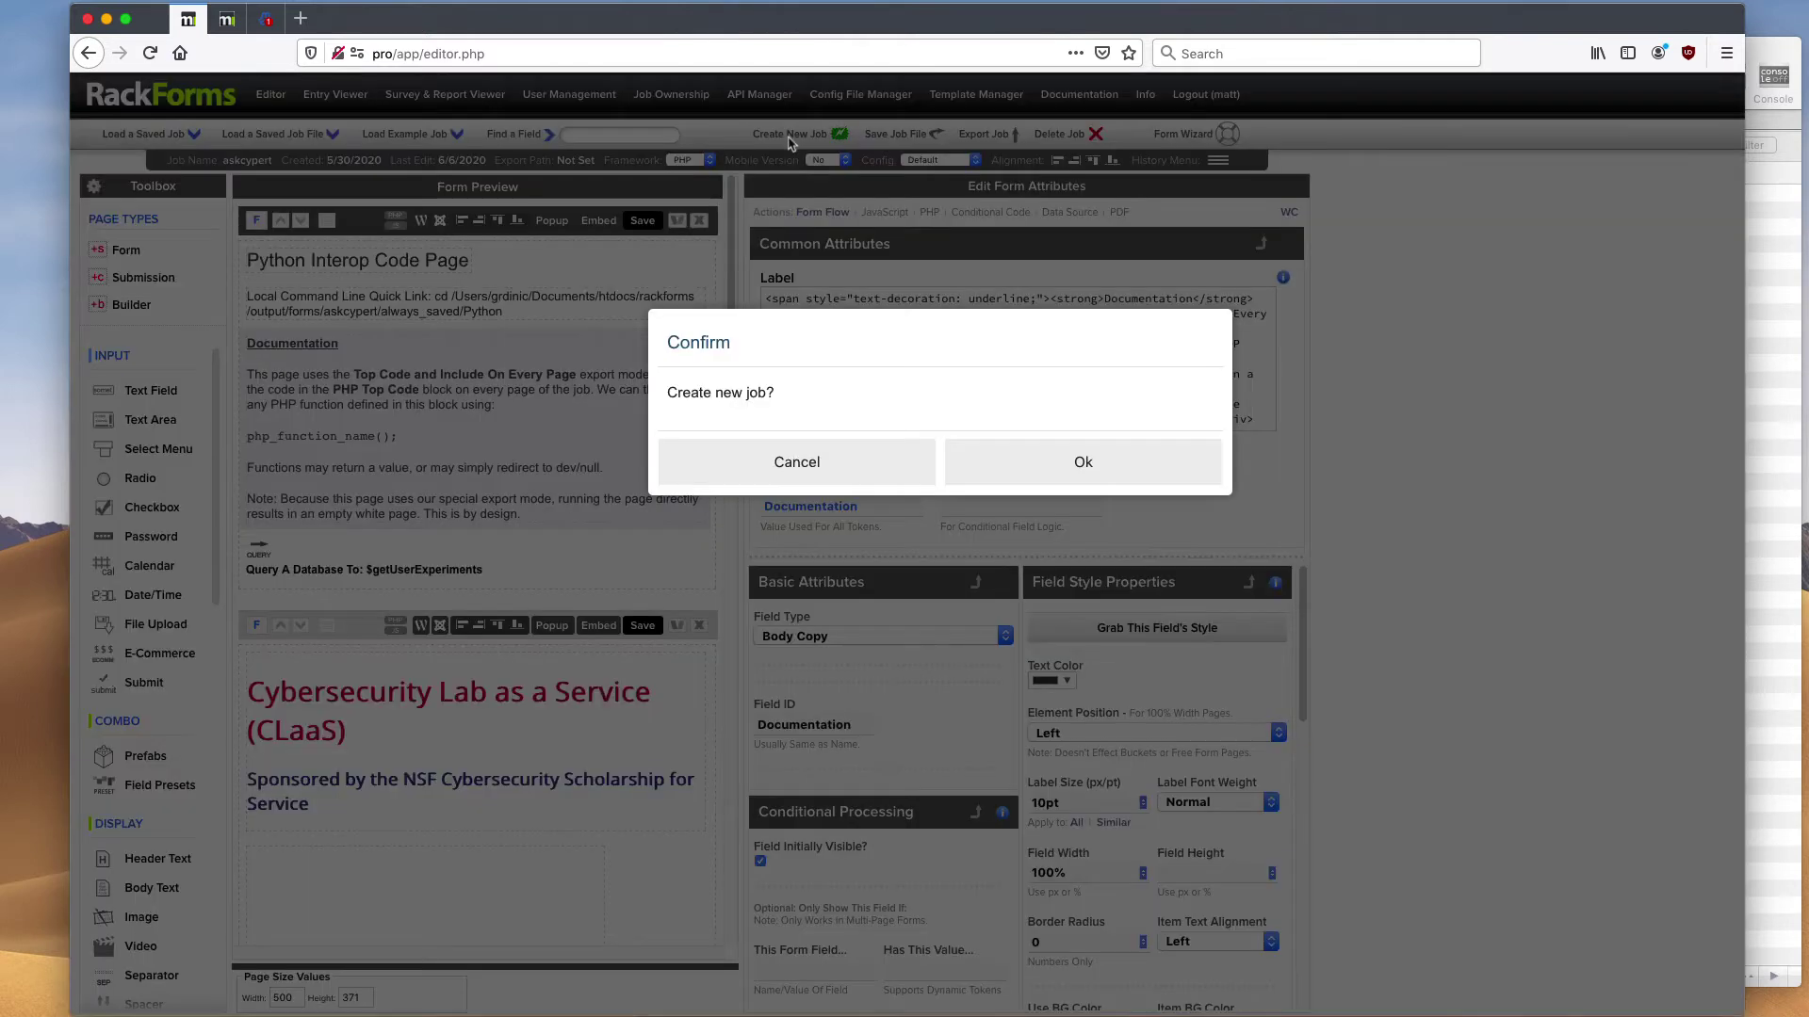
key(Return)
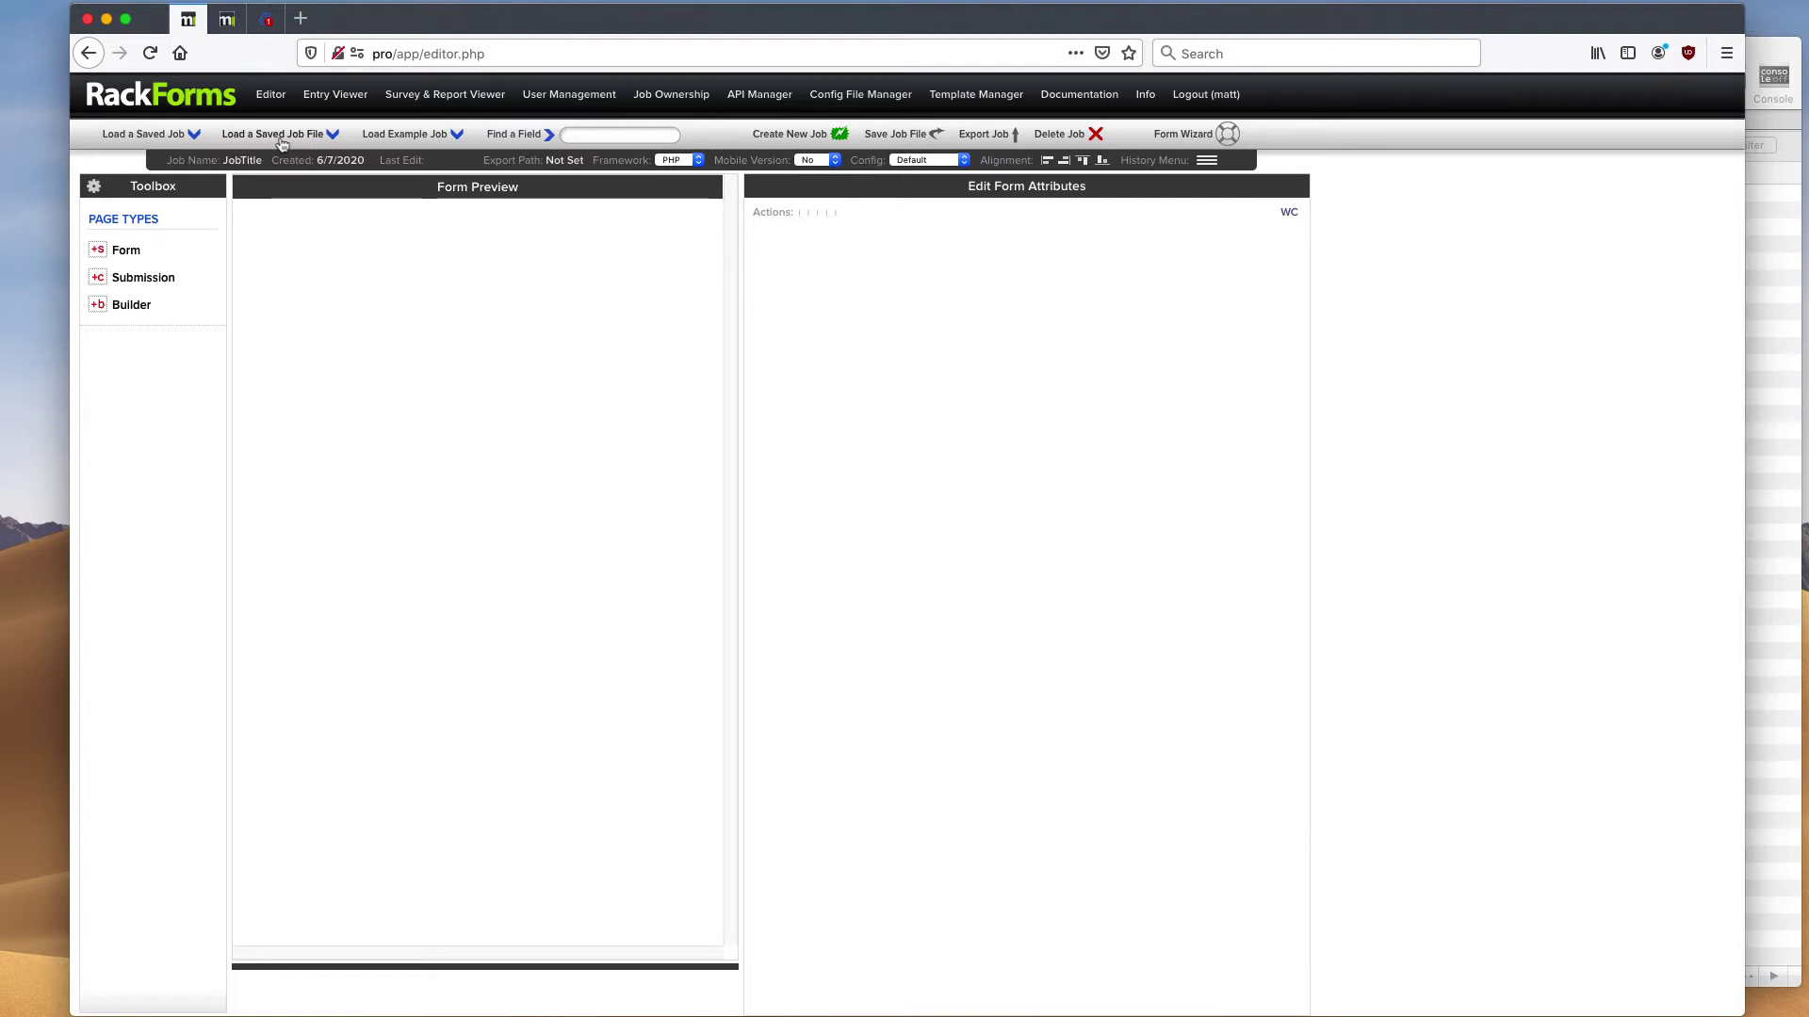
click(407, 141)
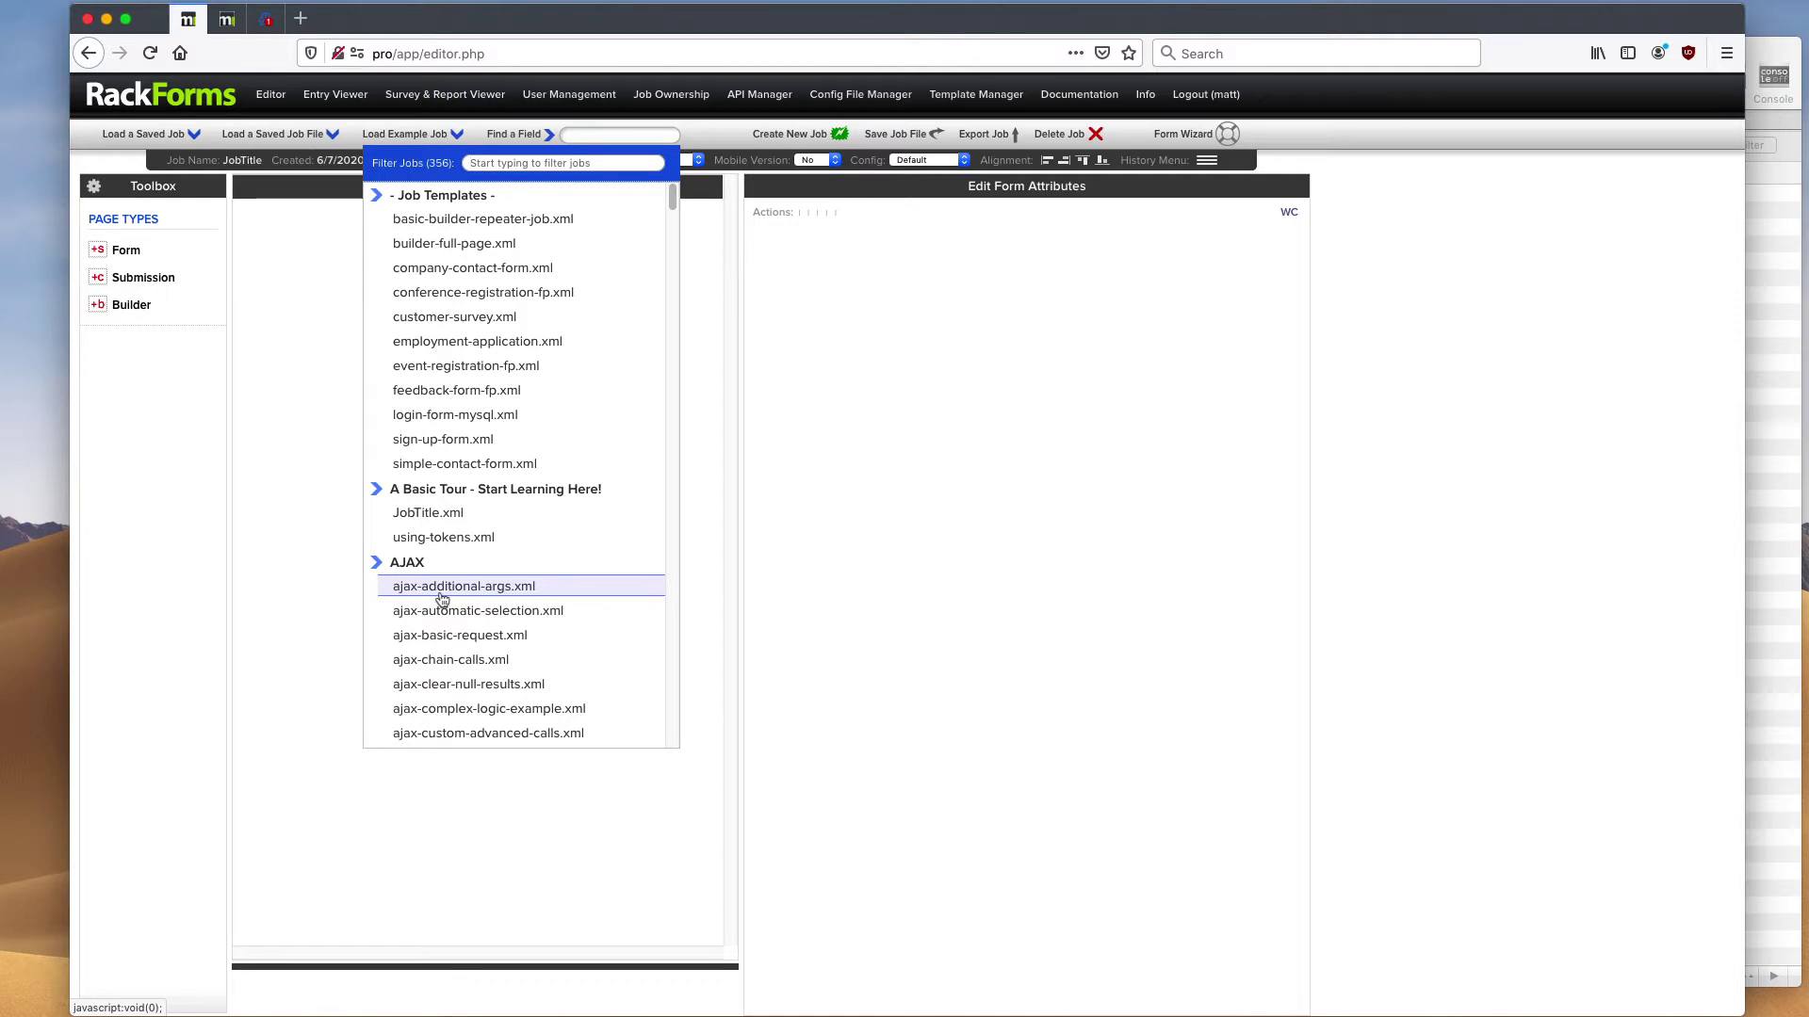
scroll(499, 377, down, 10)
scroll(509, 388, down, 15)
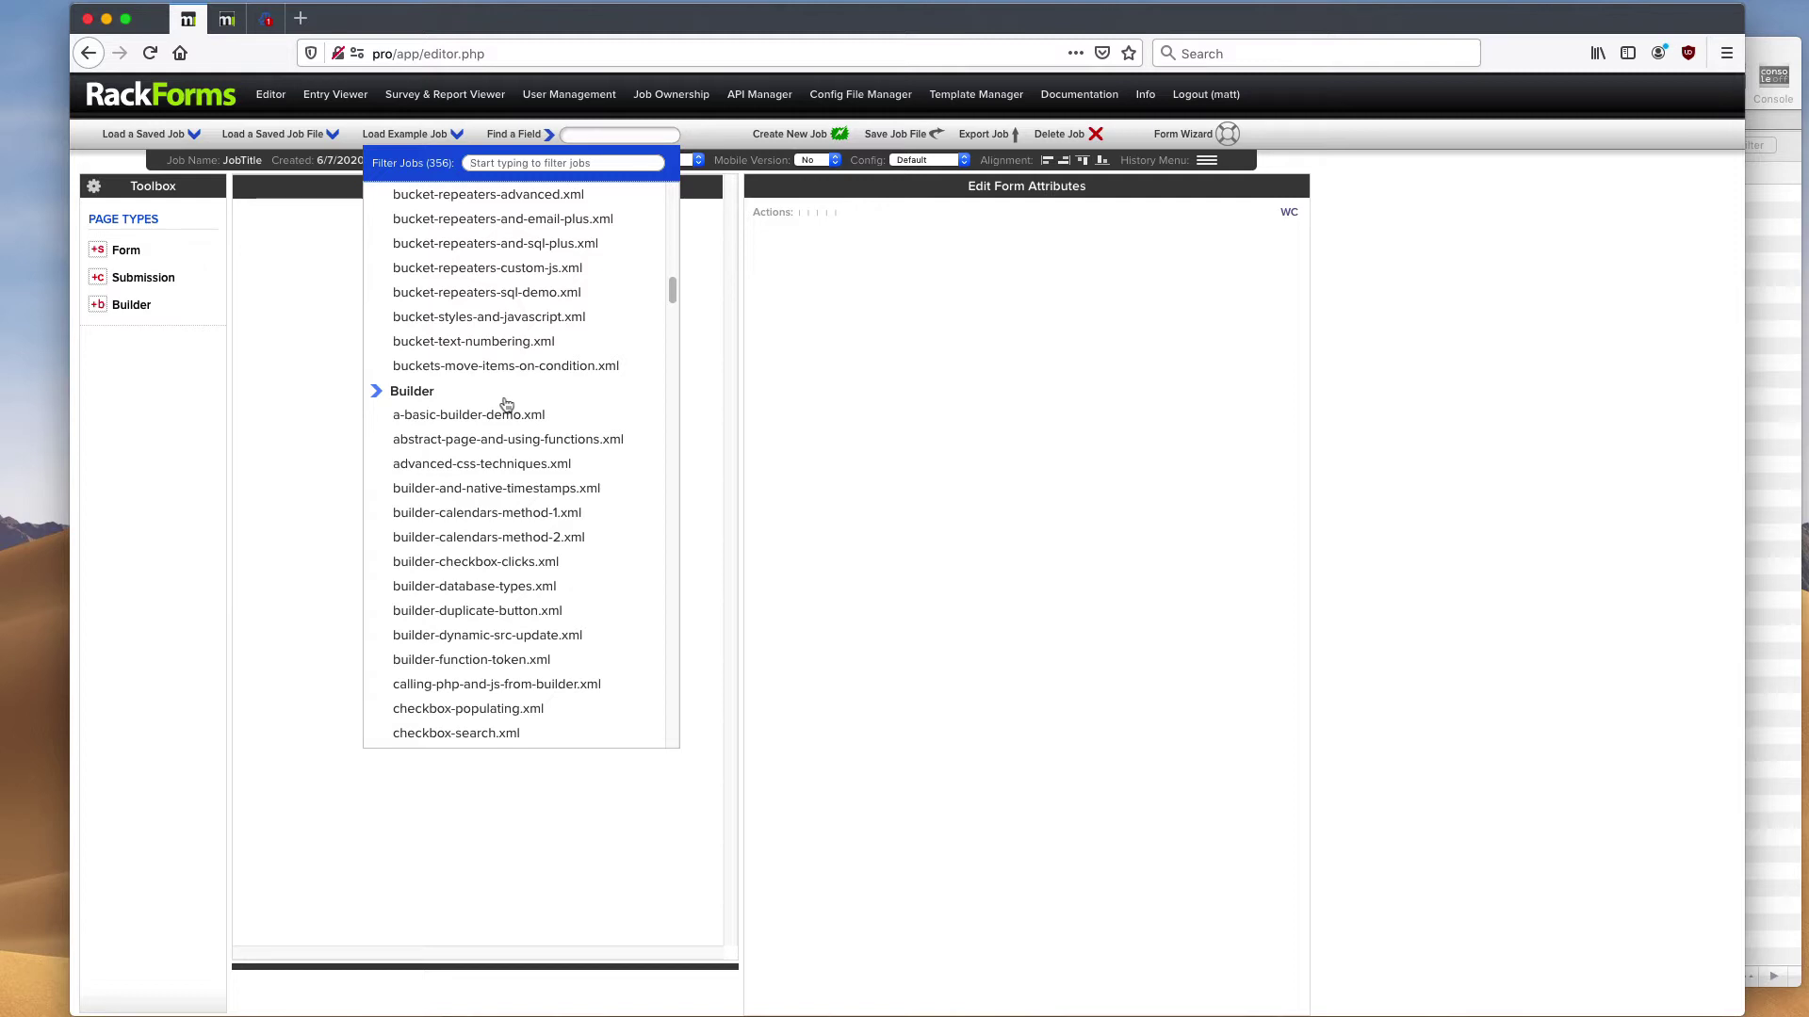
scroll(509, 420, down, 15)
scroll(514, 434, down, 10)
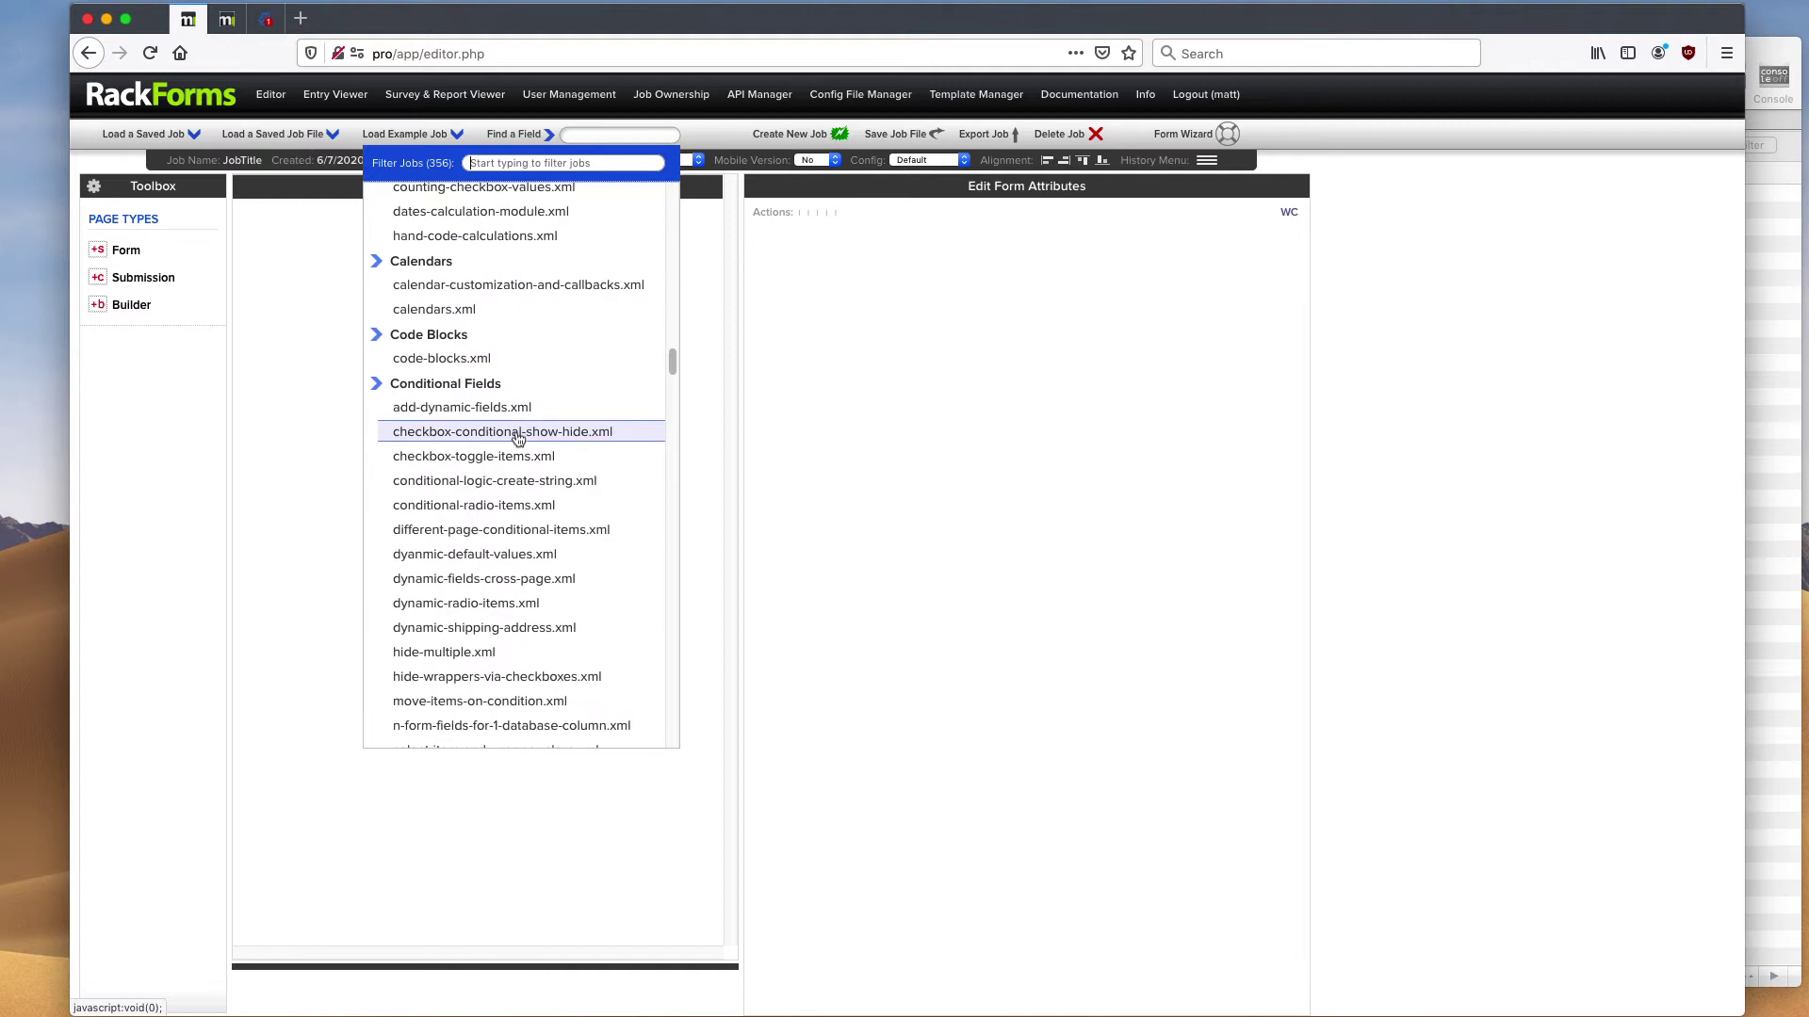
scroll(671, 386, down, 3)
scroll(671, 428, down, 5)
scroll(659, 377, up, 20)
click(426, 138)
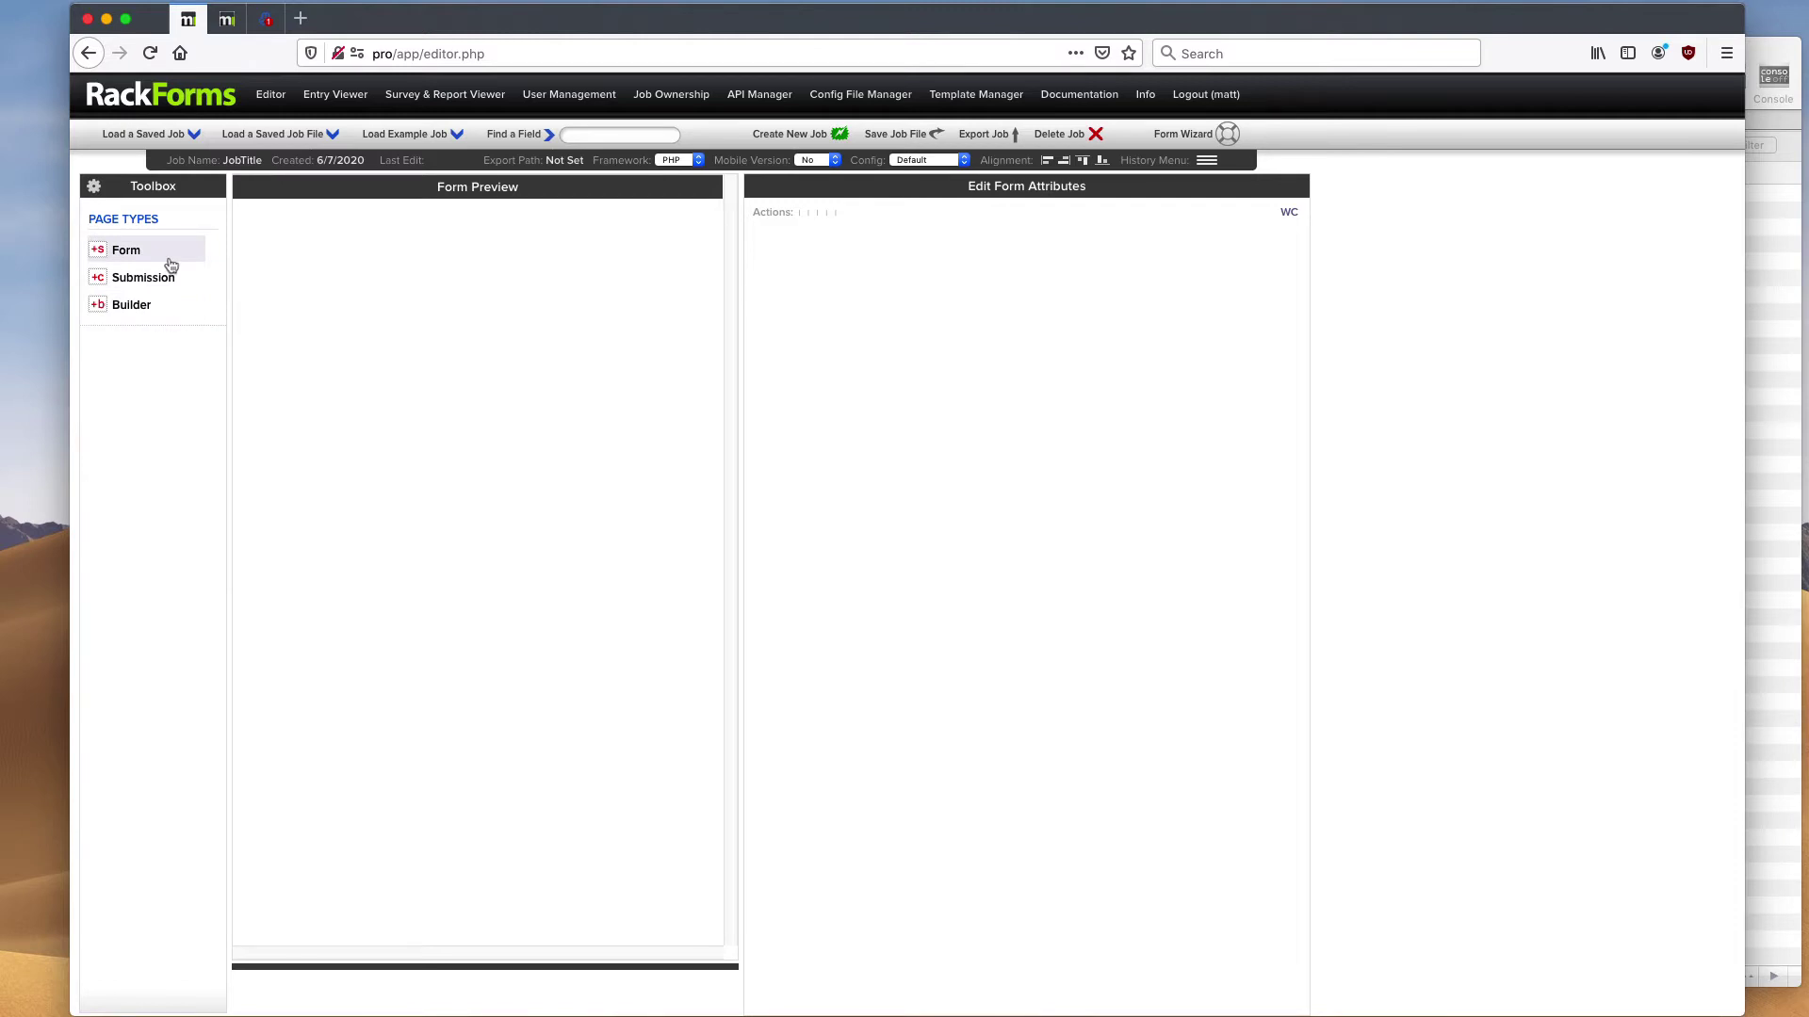
- Add a form page, page0, and display its form and page properties
click(171, 263)
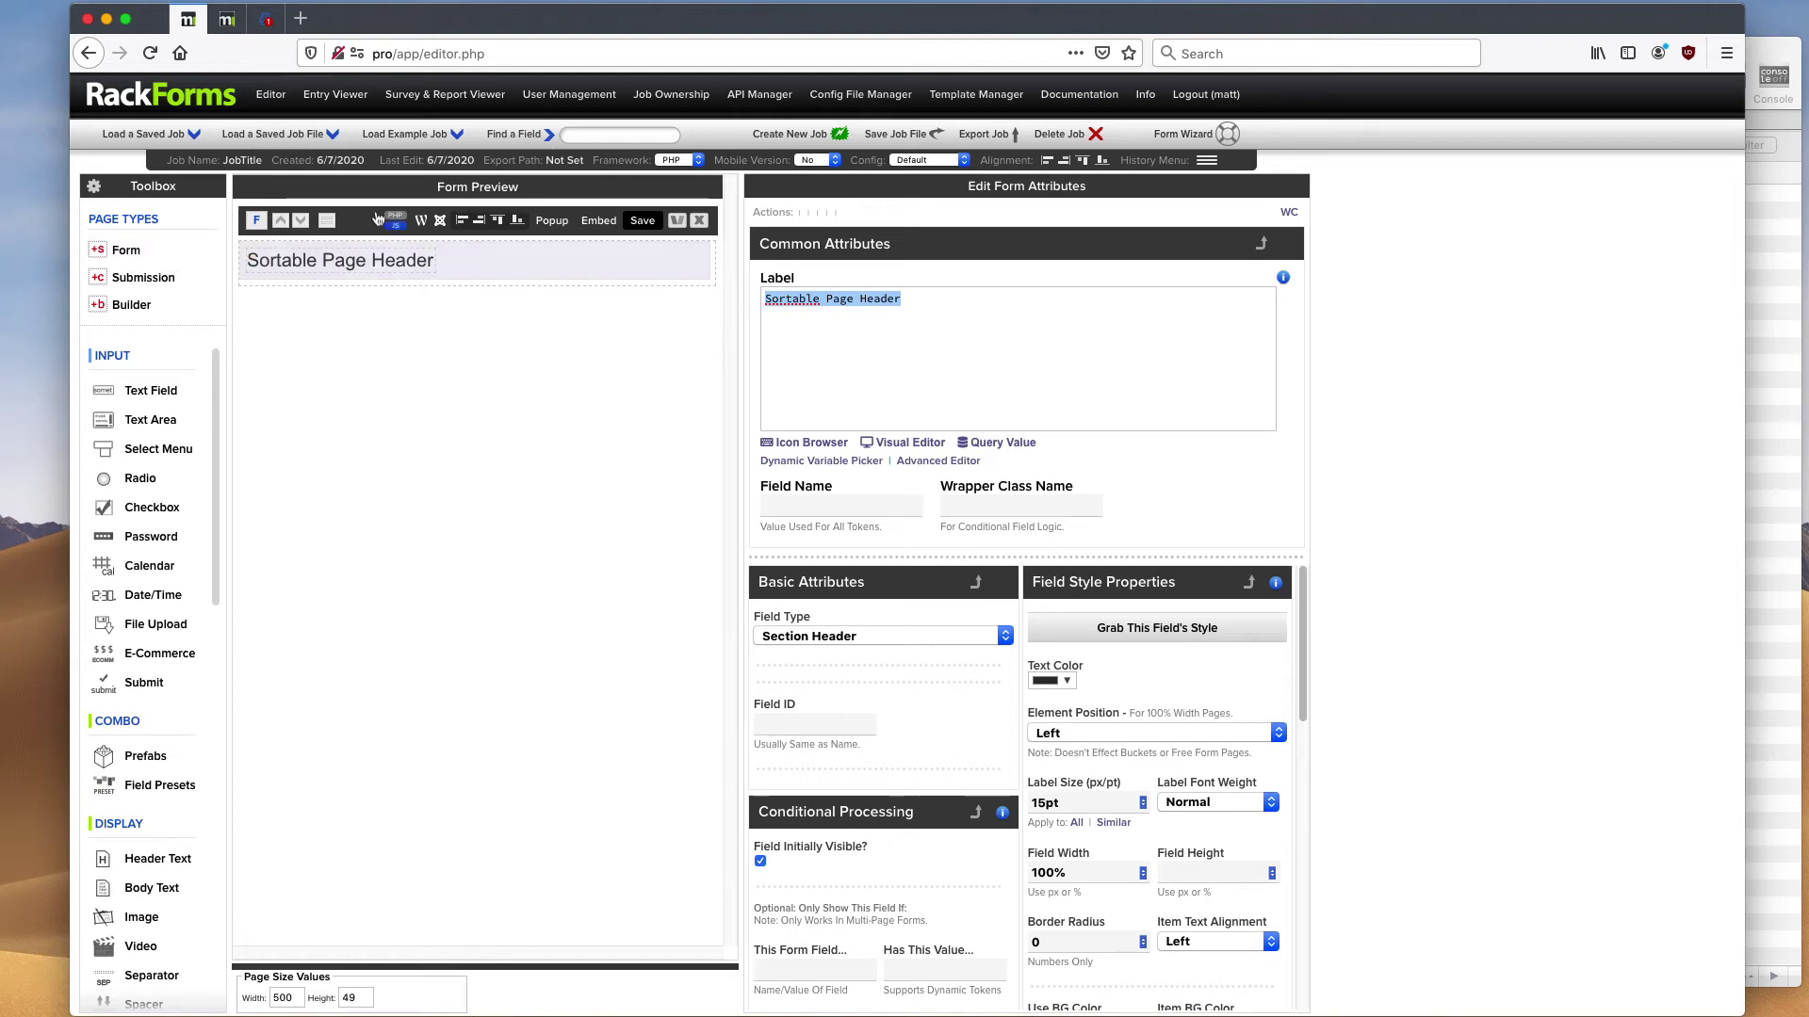
mouse_move(326, 260)
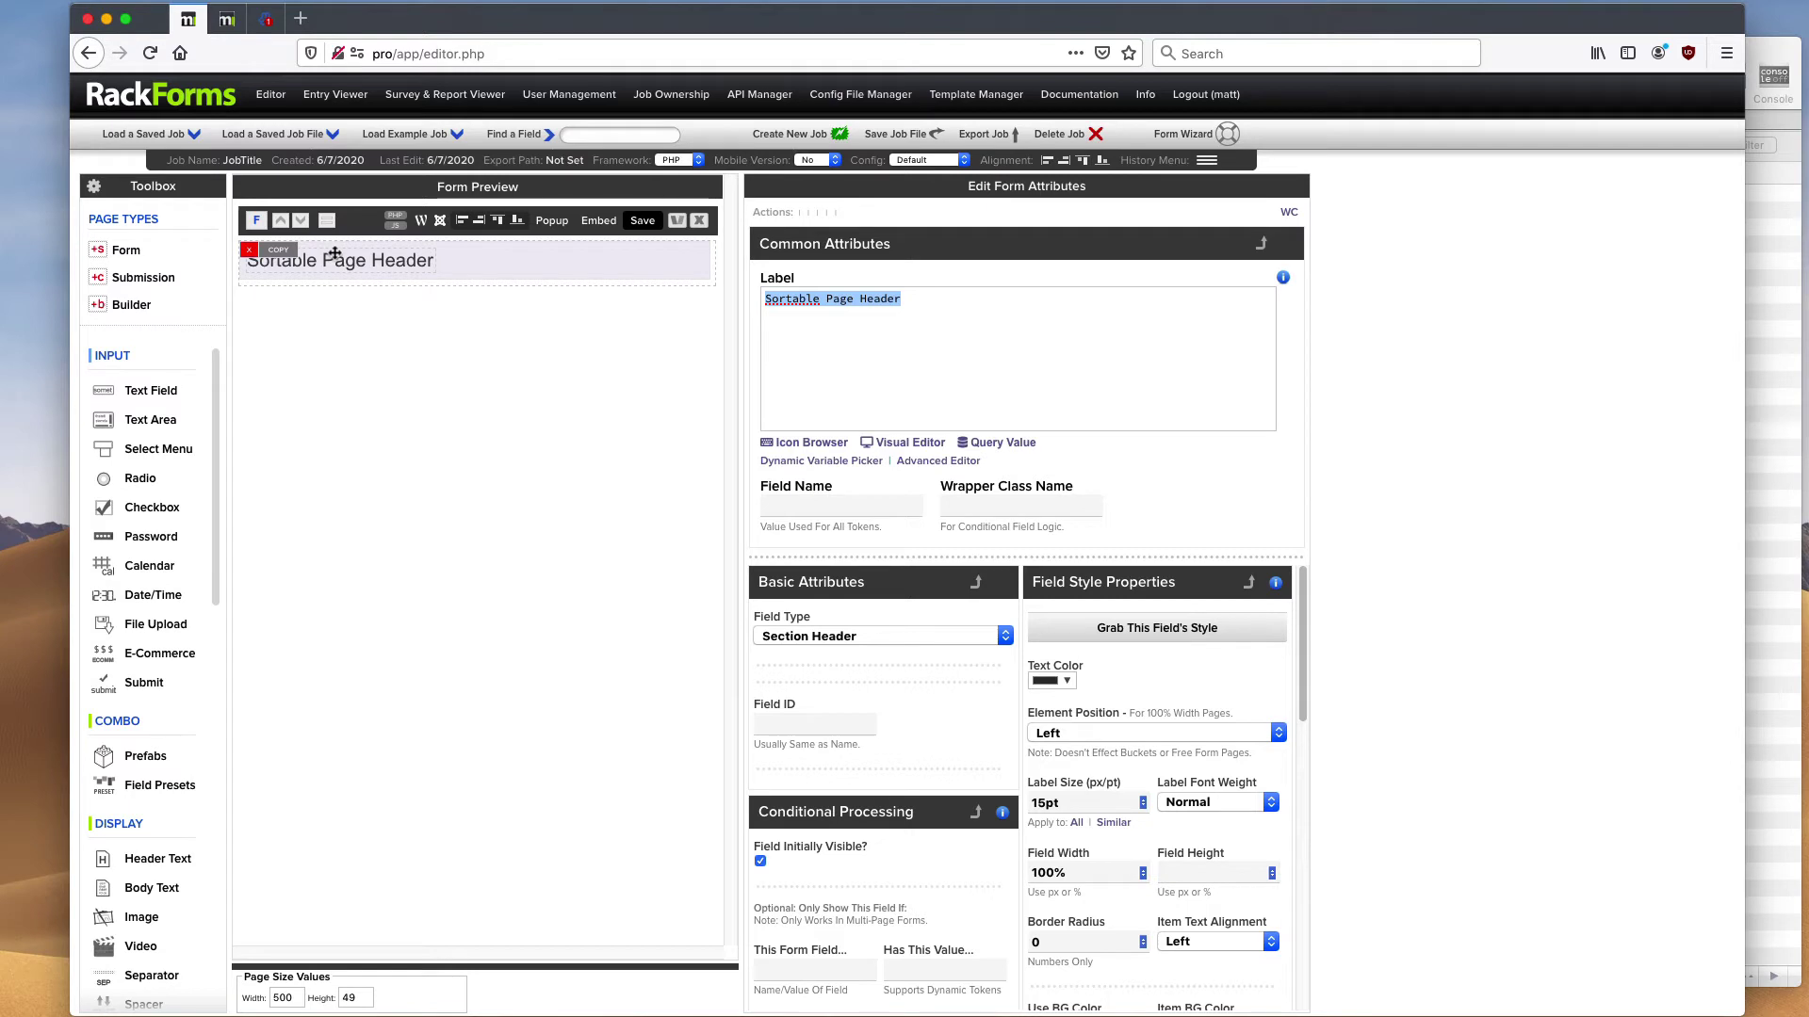
click(366, 236)
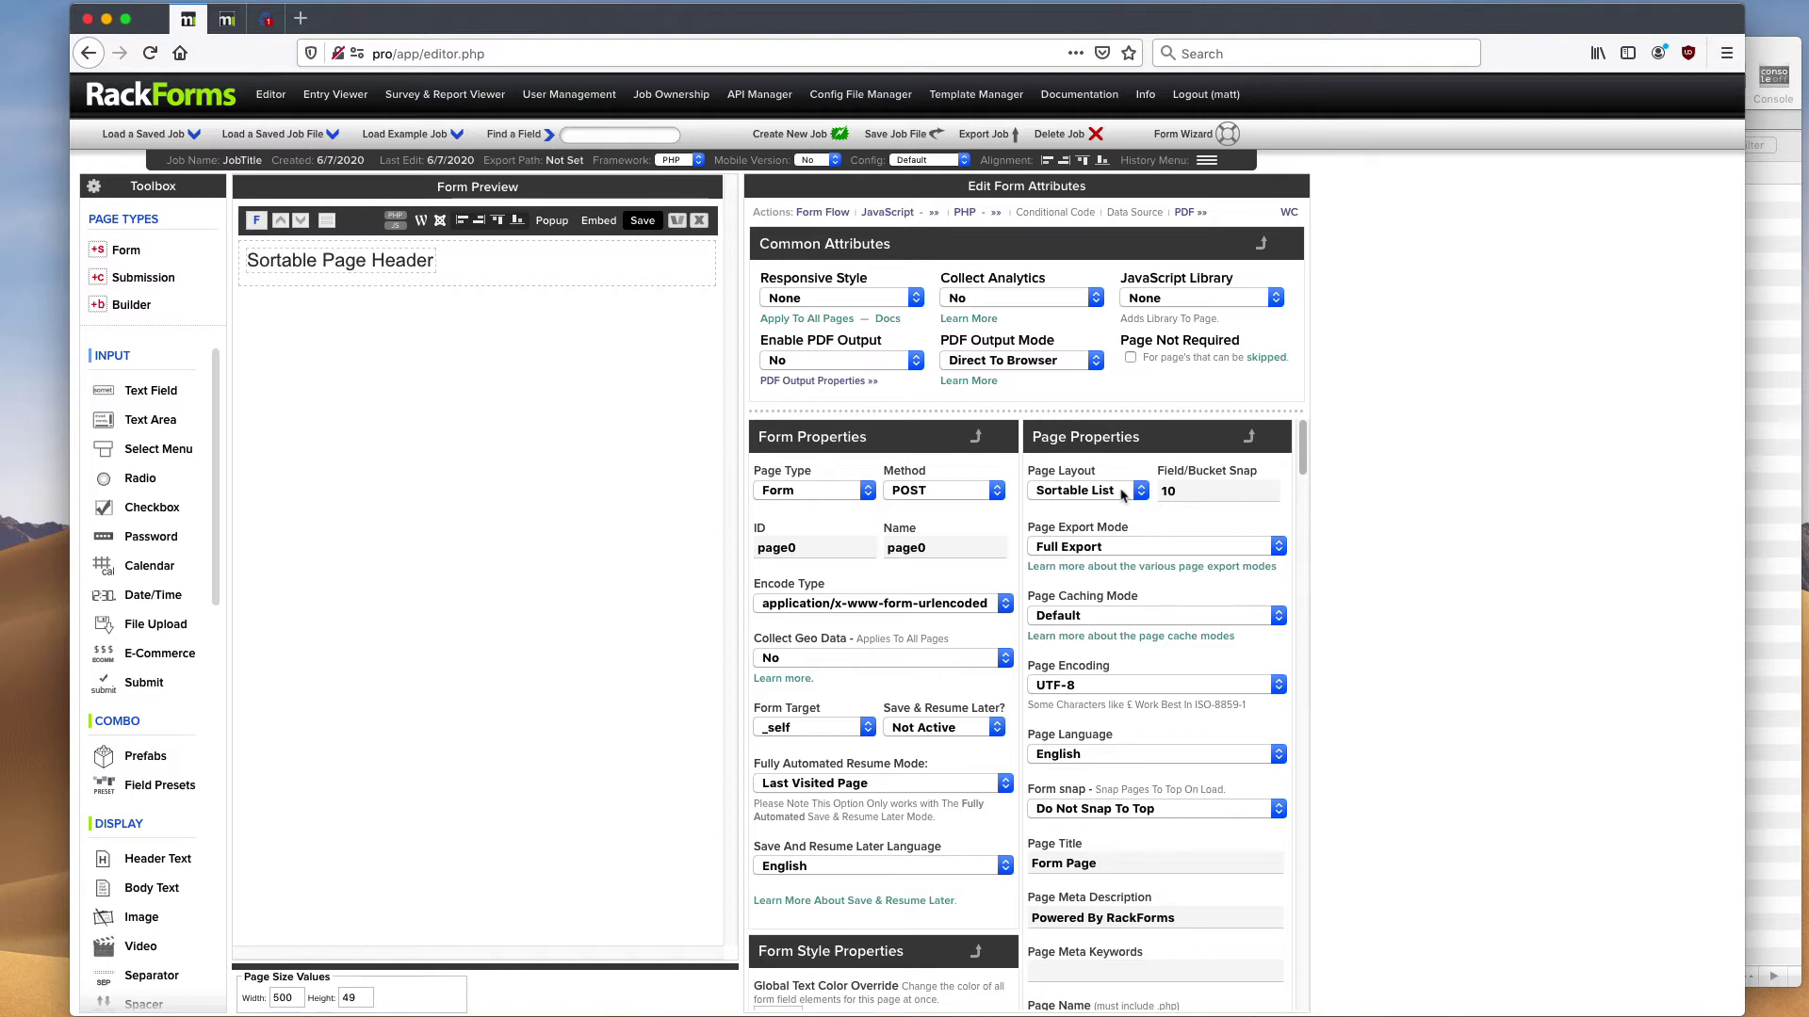
- Keep page0's layout as Sortable List and review the Toolbox elements
click(1122, 493)
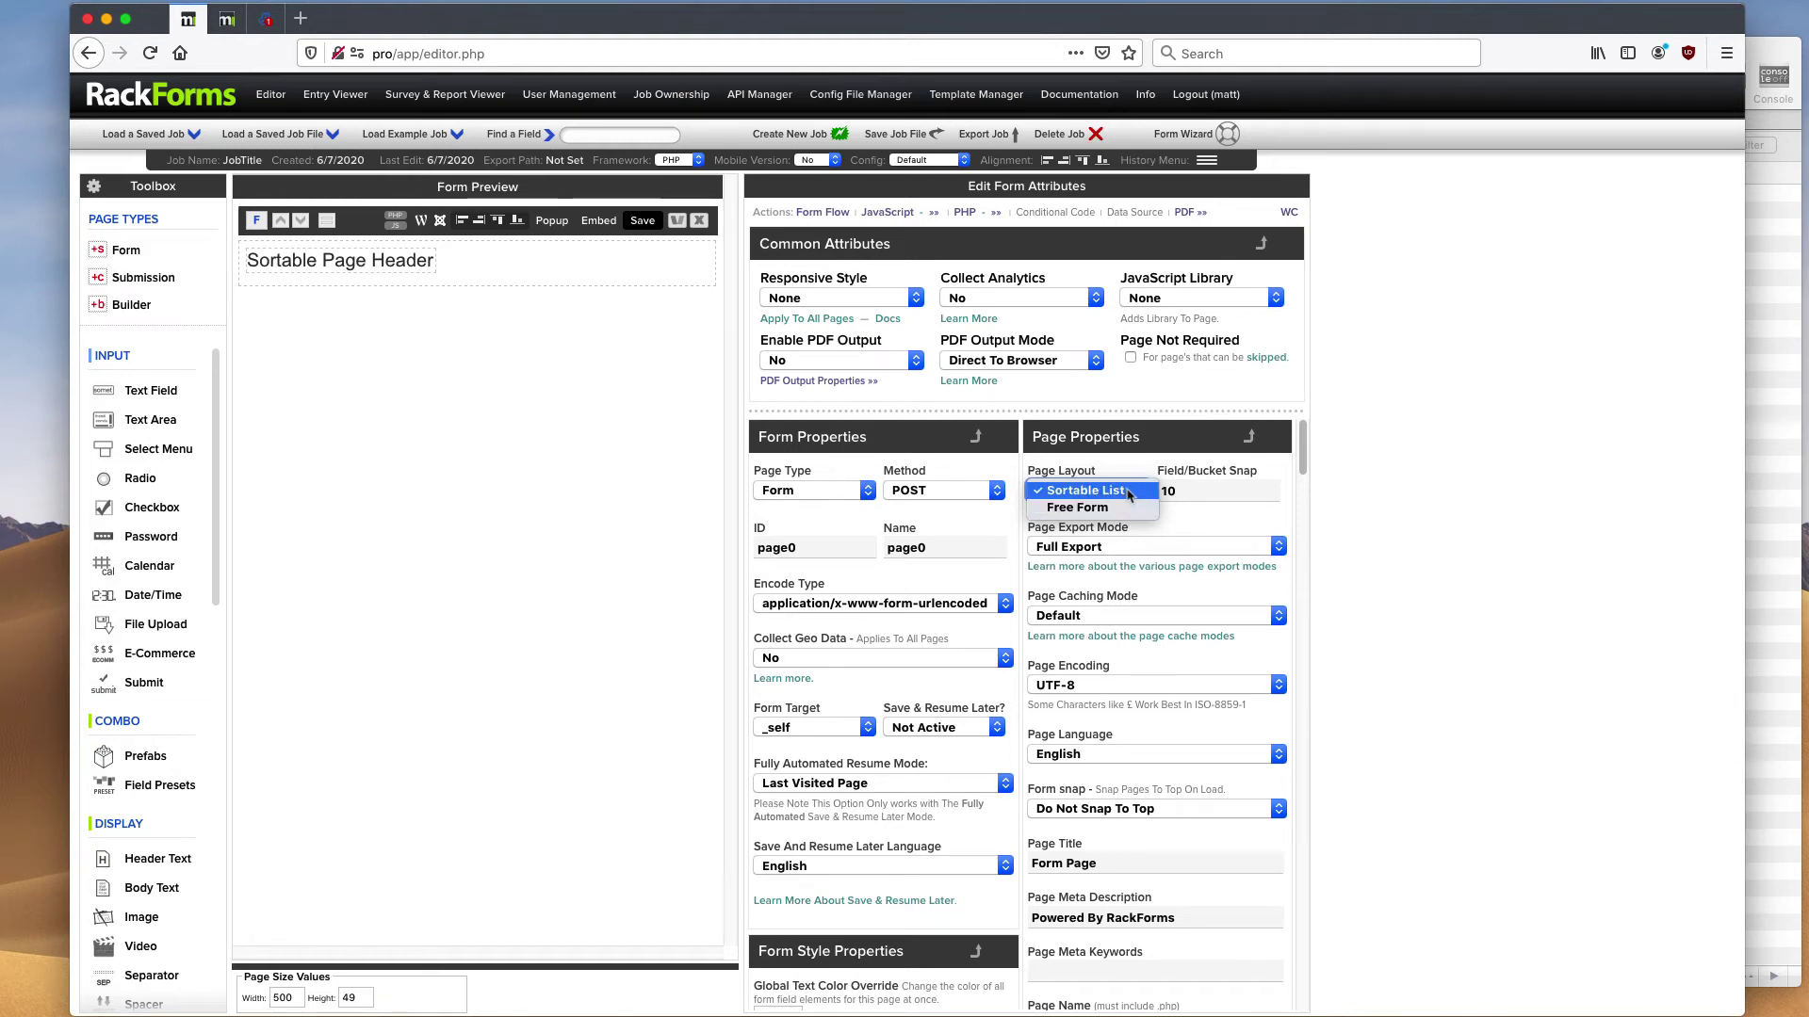
click(1130, 494)
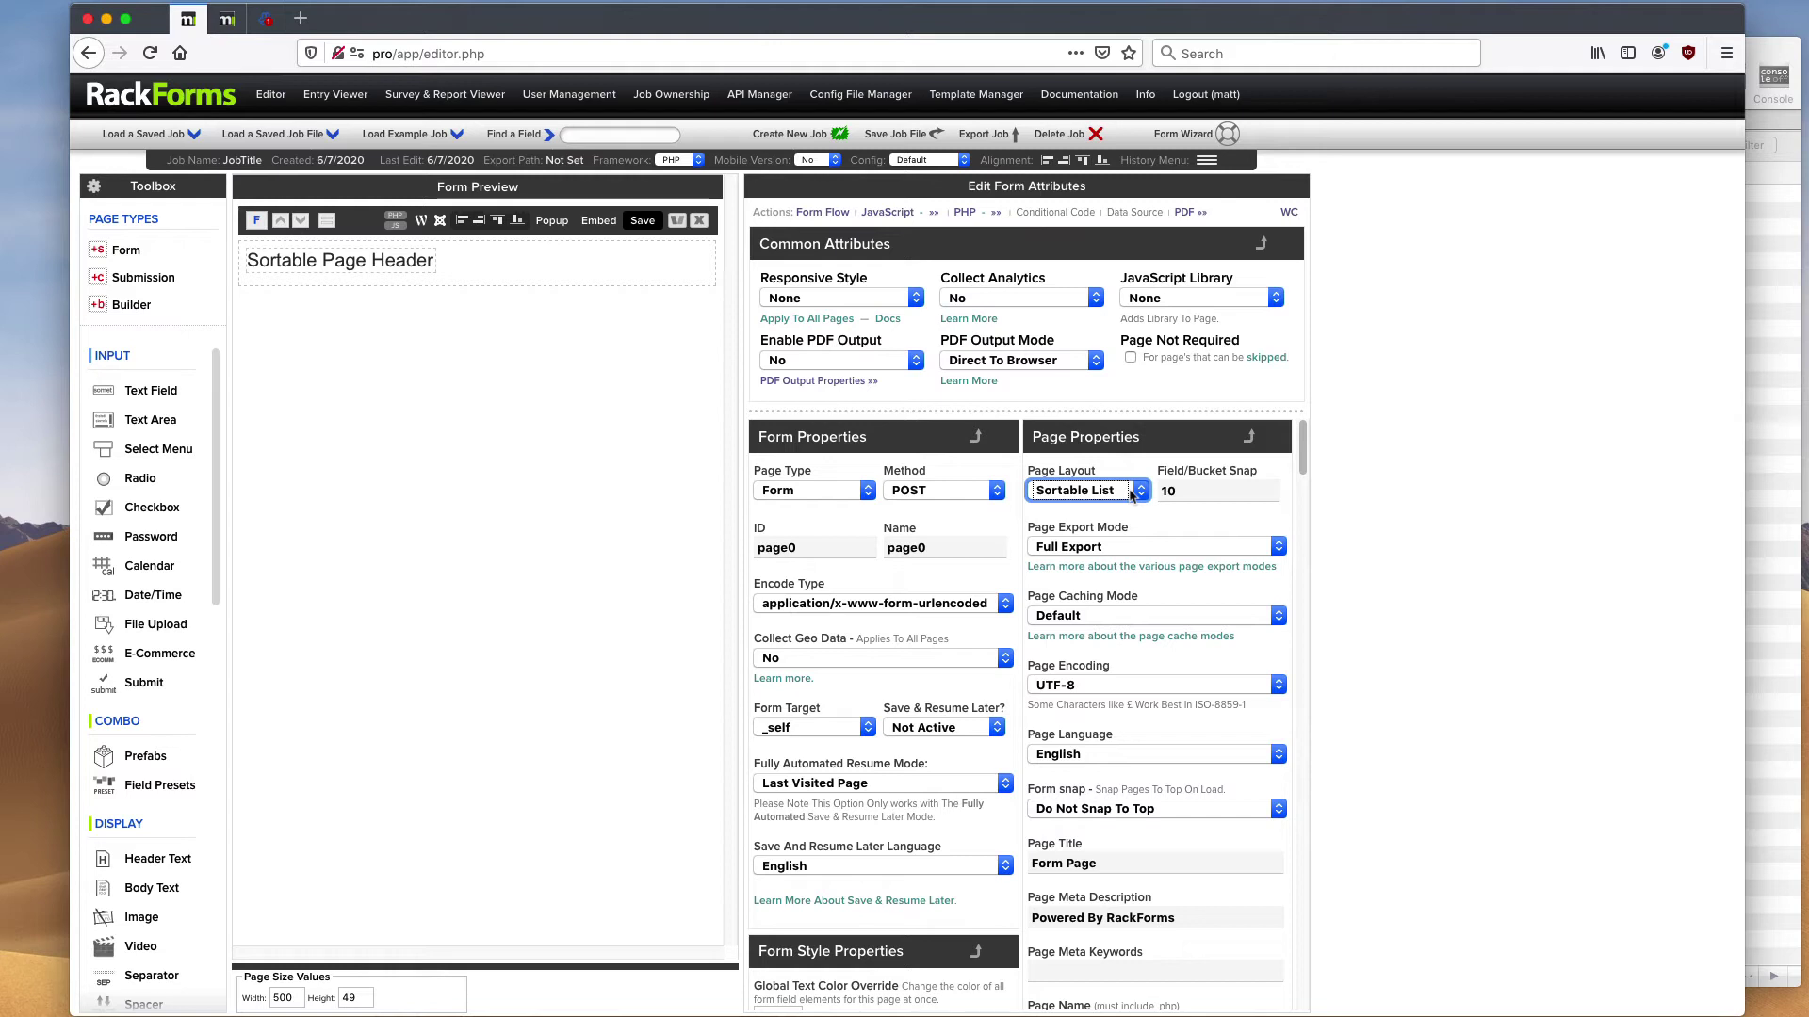
click(1133, 493)
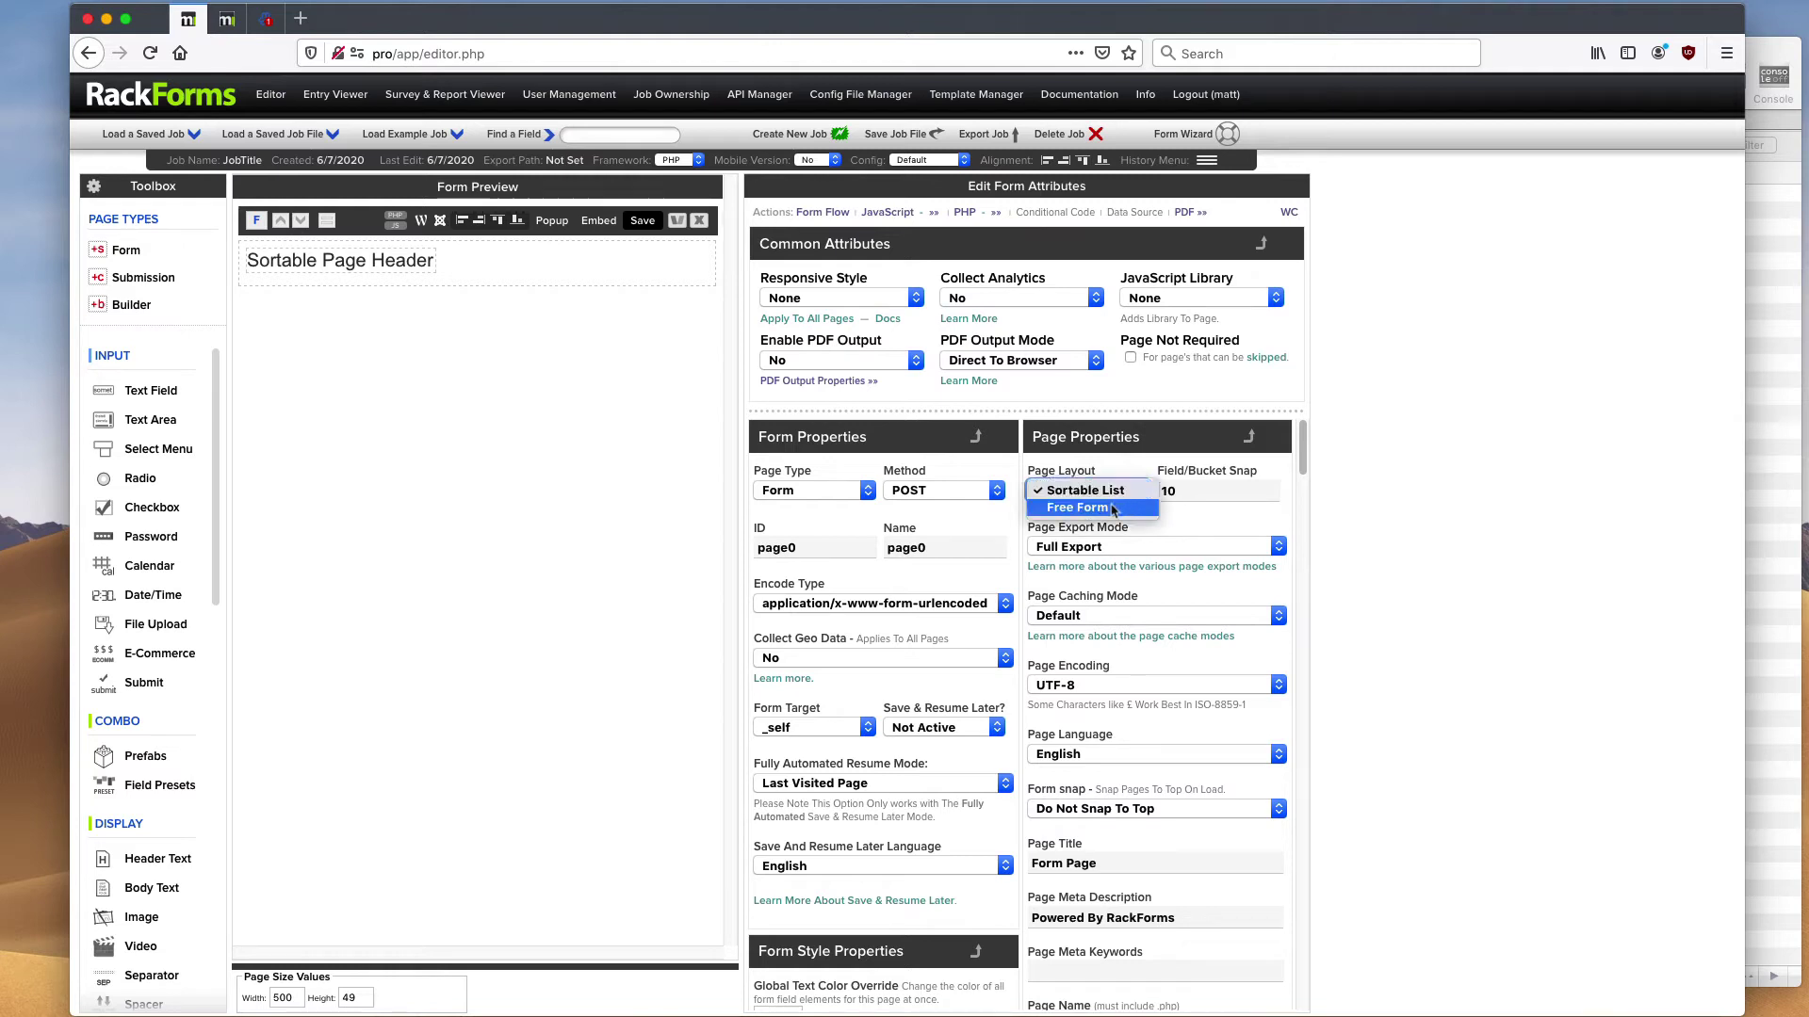
click(1133, 471)
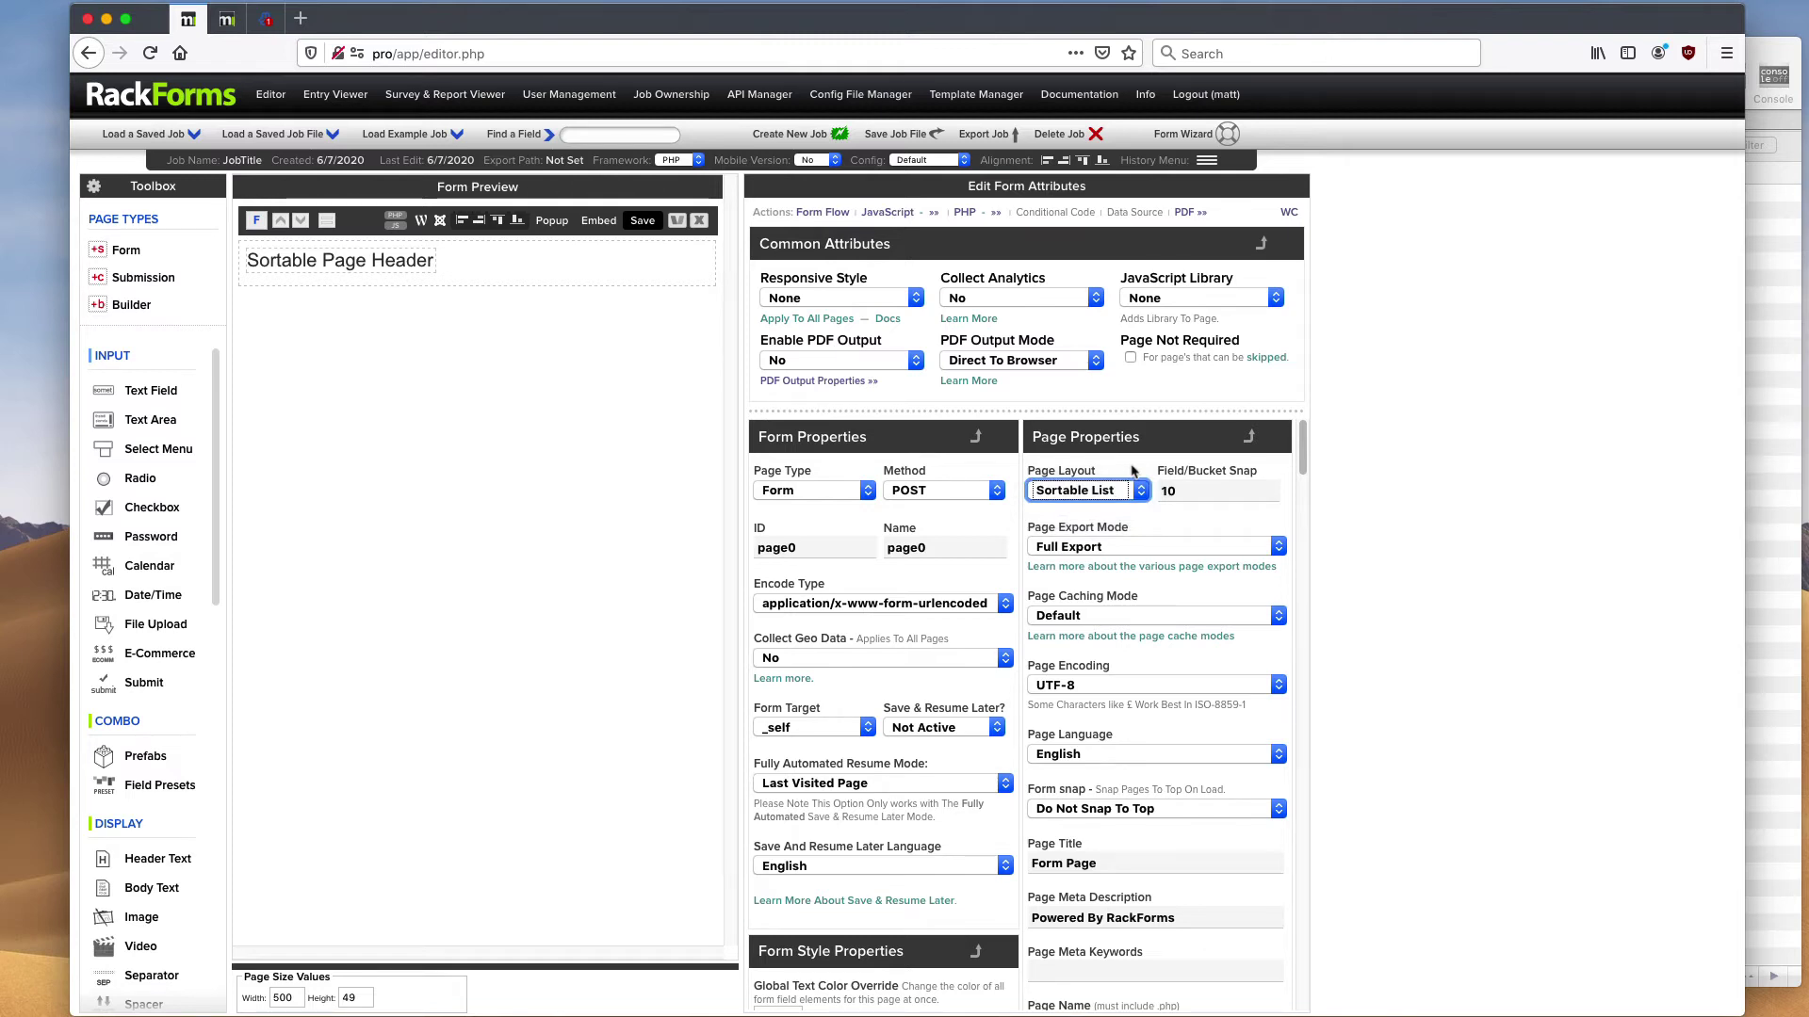
scroll(174, 860, down, 3)
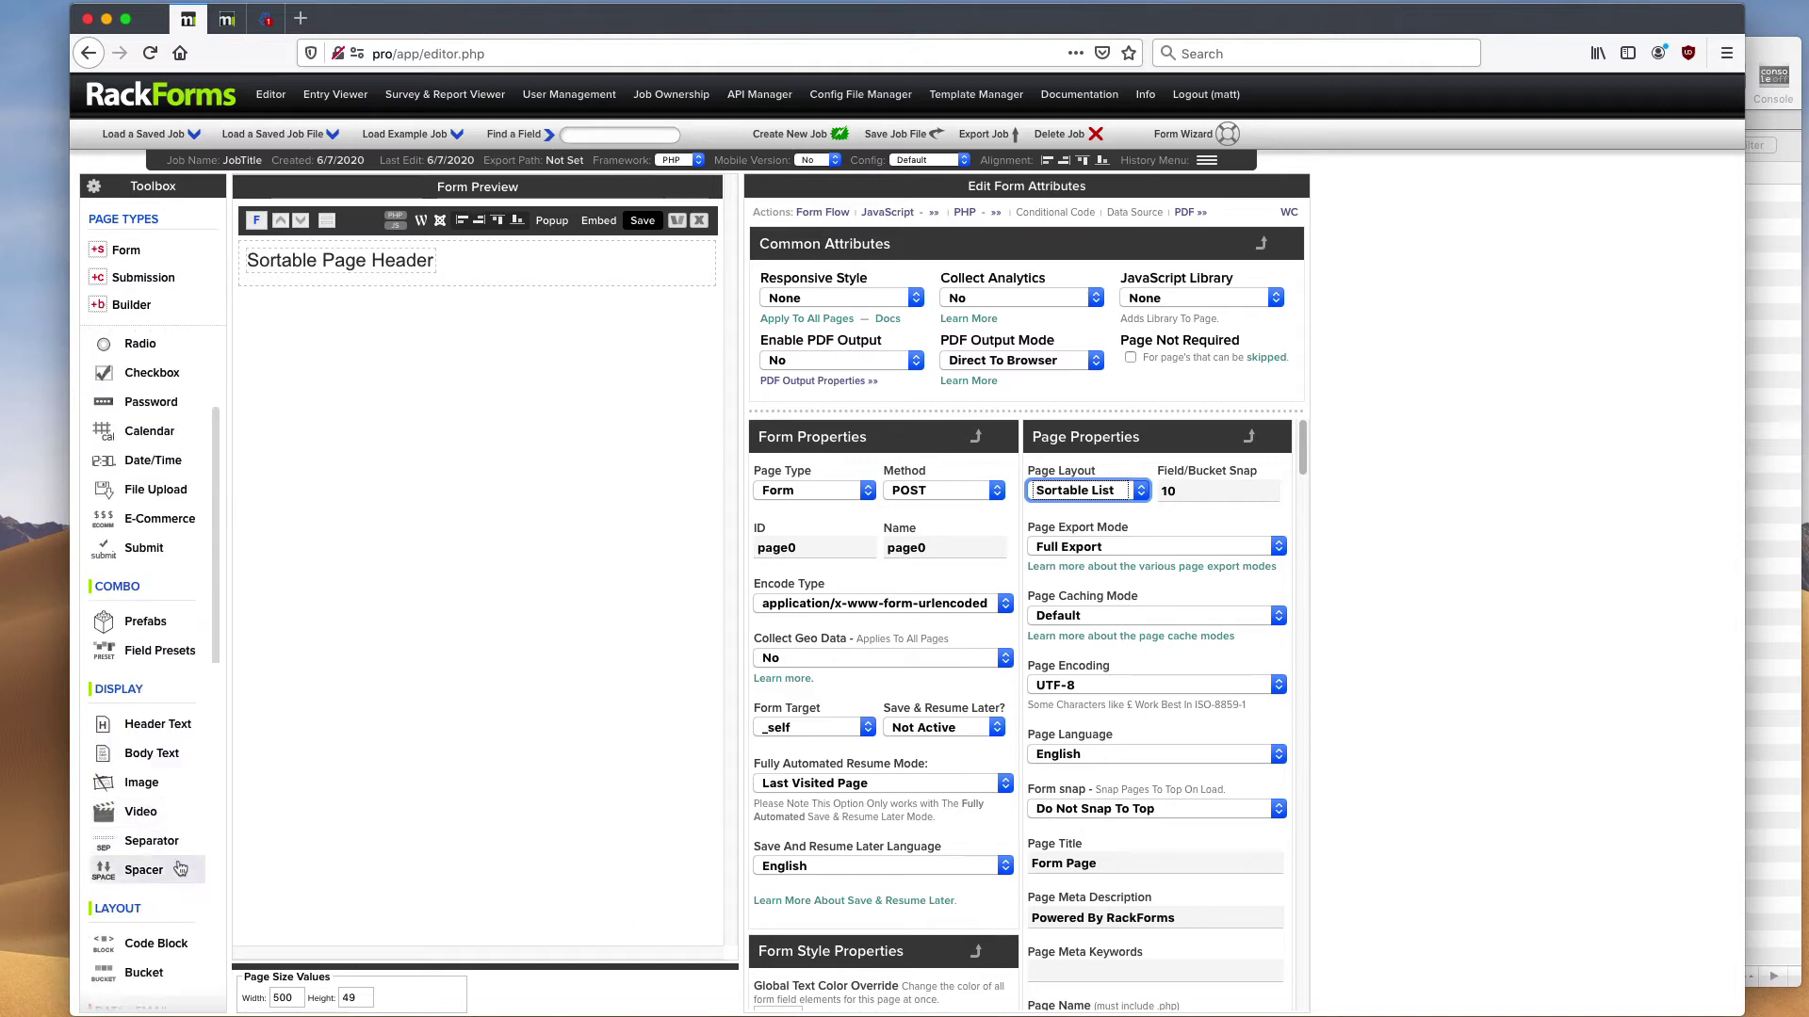
scroll(154, 939, up, 3)
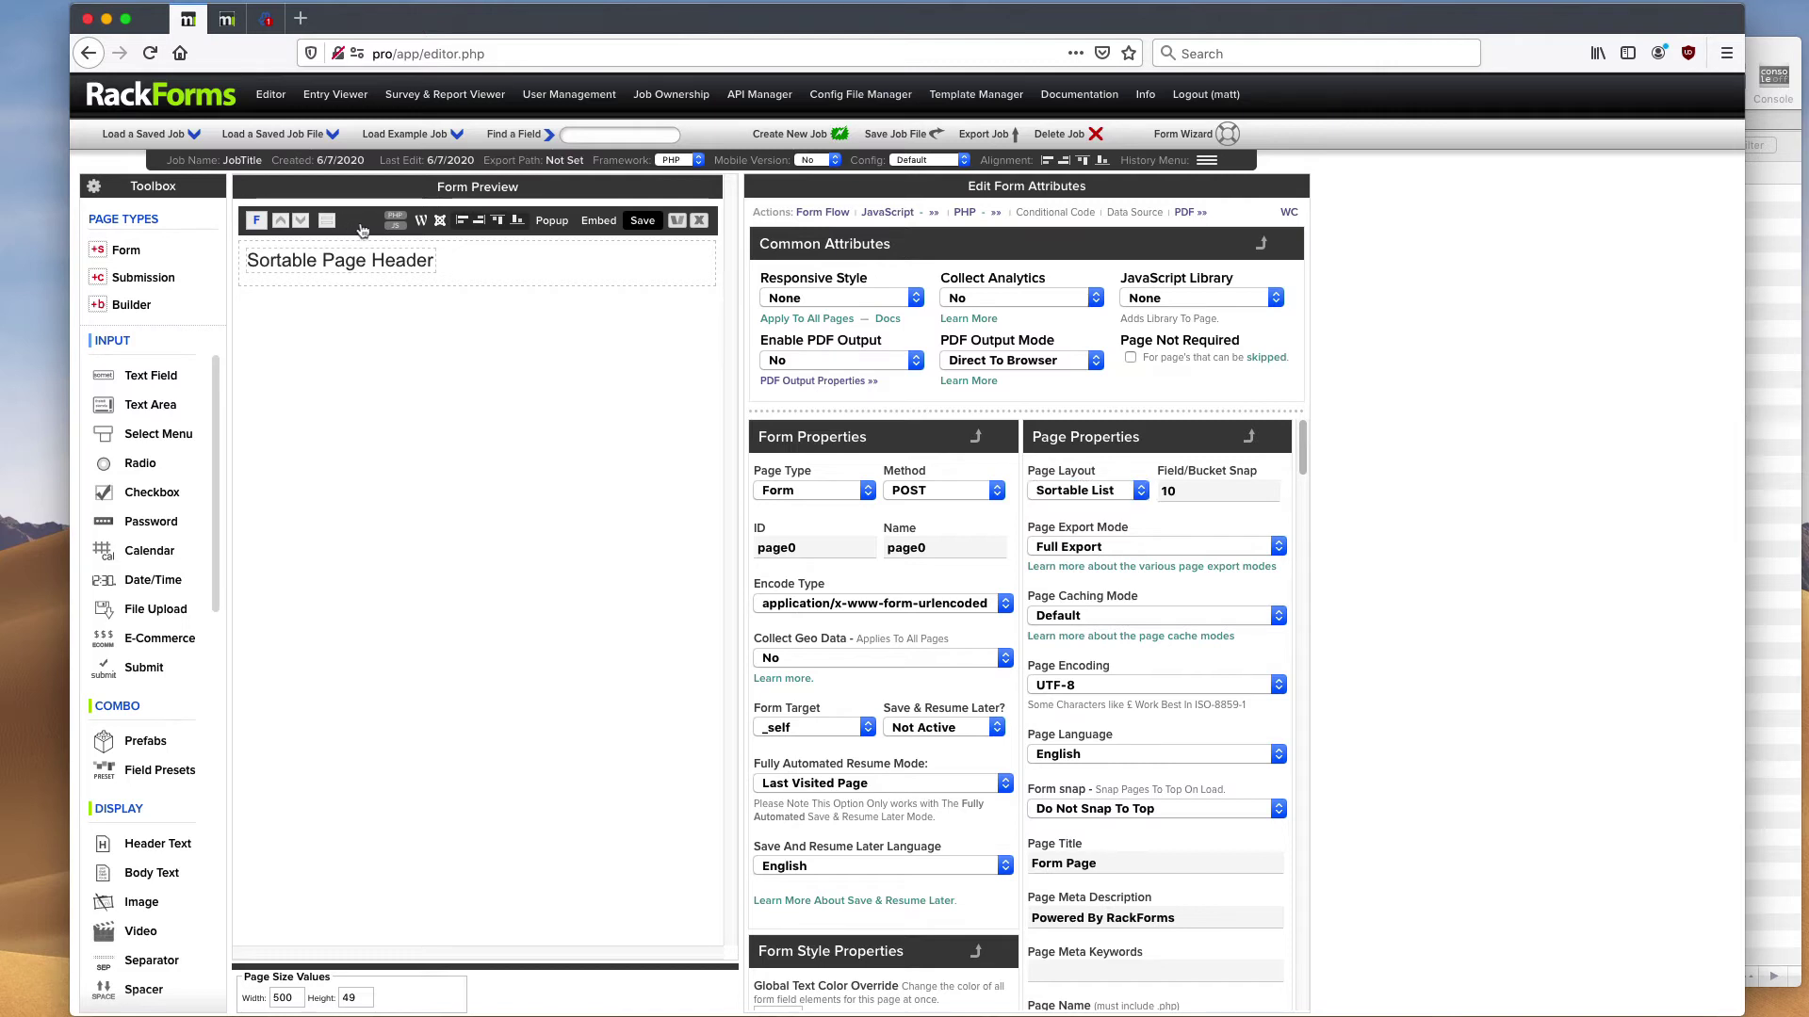
- Add two Text fields, a Text Area and a Submit button, then a Submission page
click(162, 376)
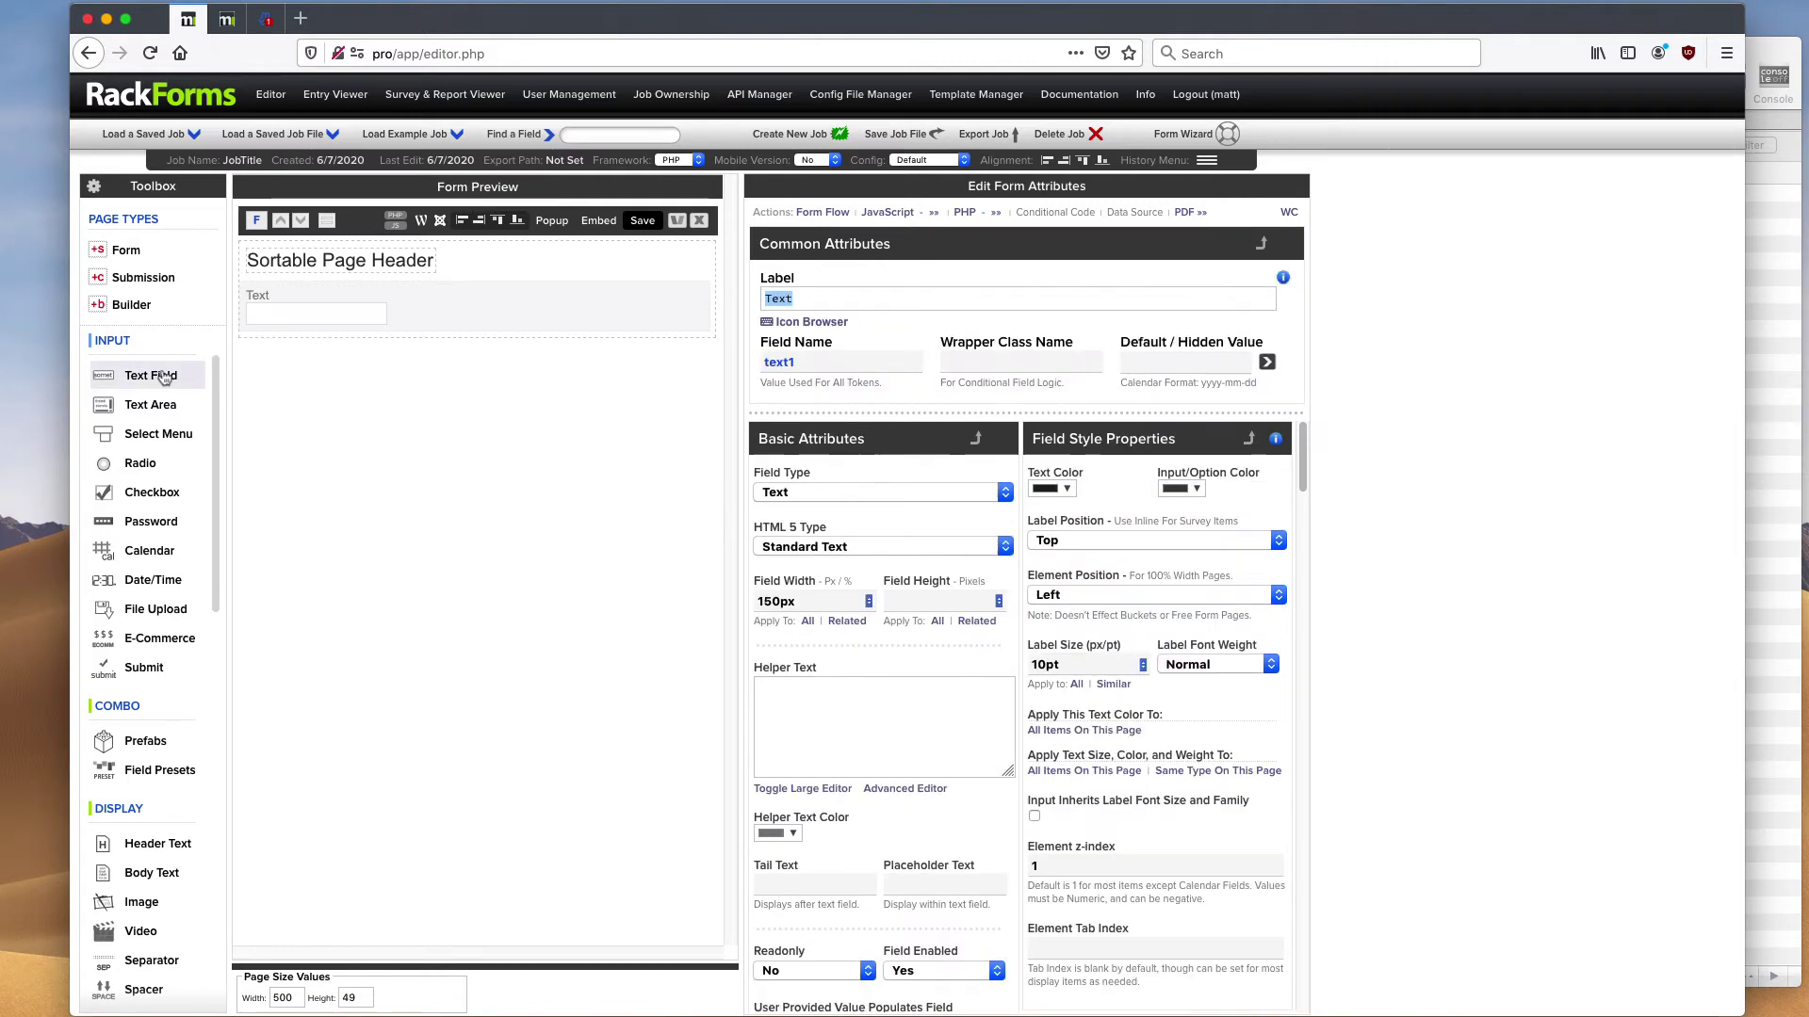
click(170, 376)
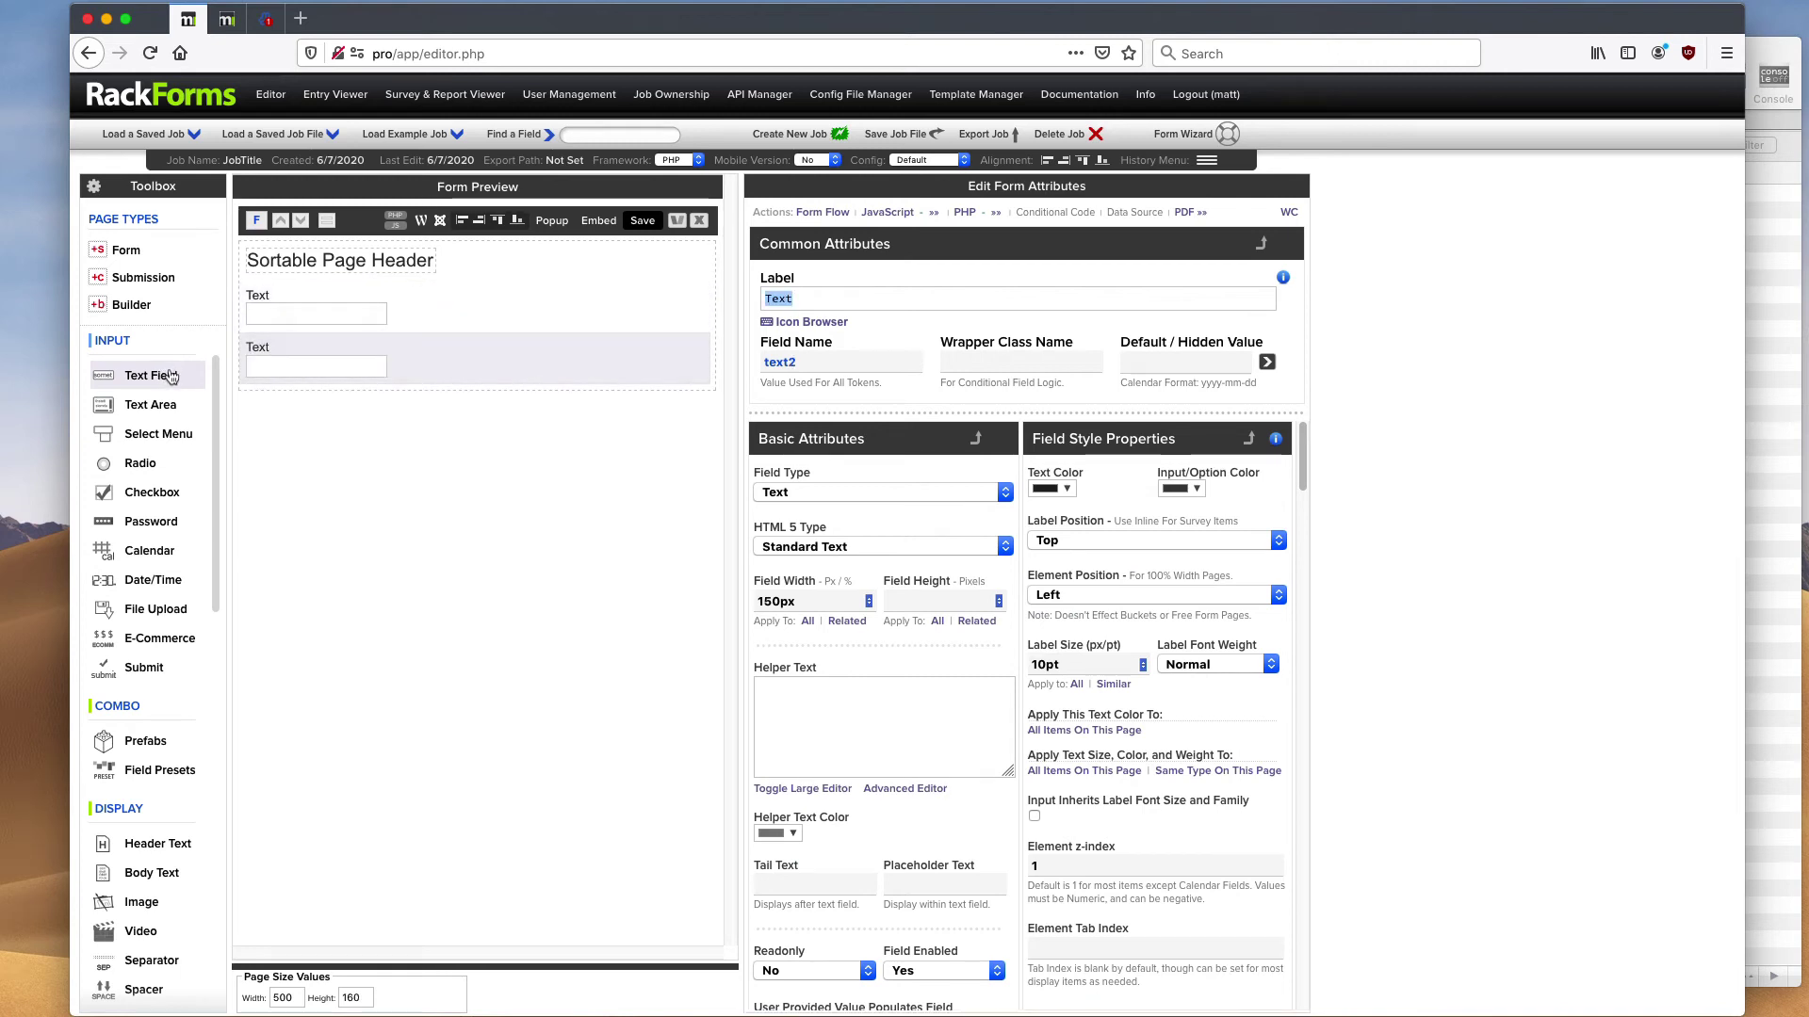
click(176, 411)
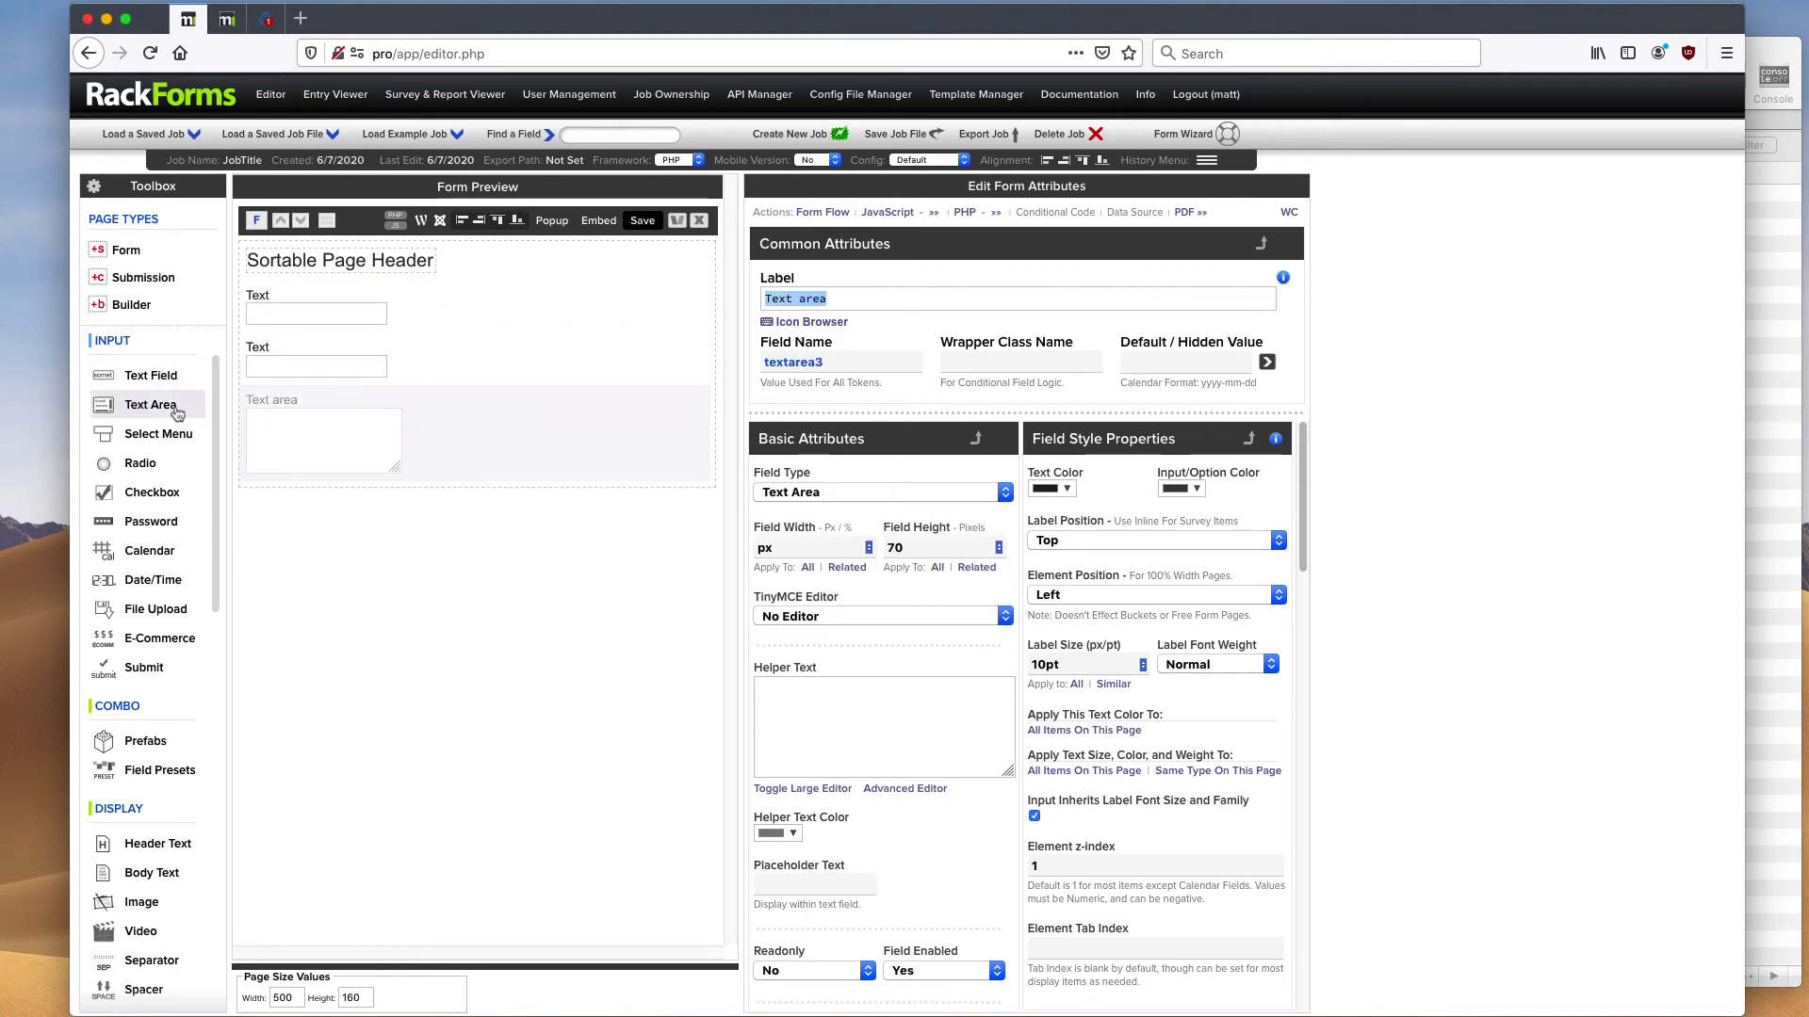
click(149, 670)
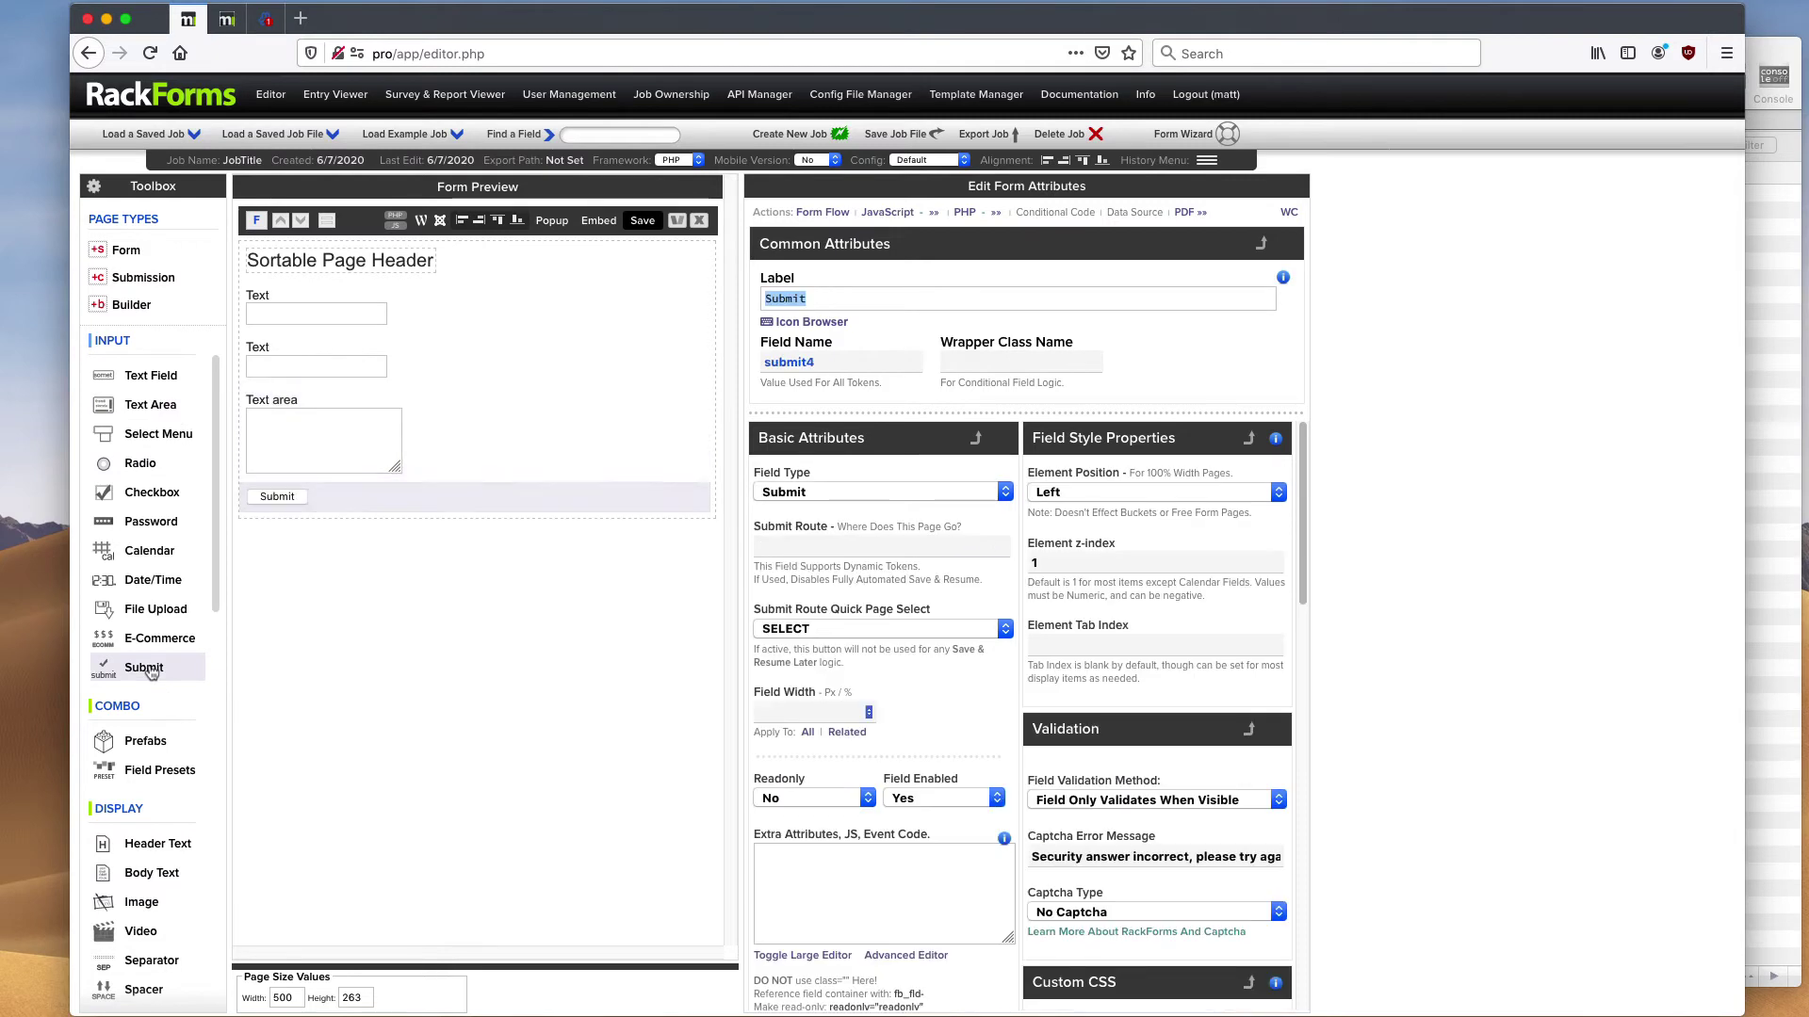
mouse_move(359, 359)
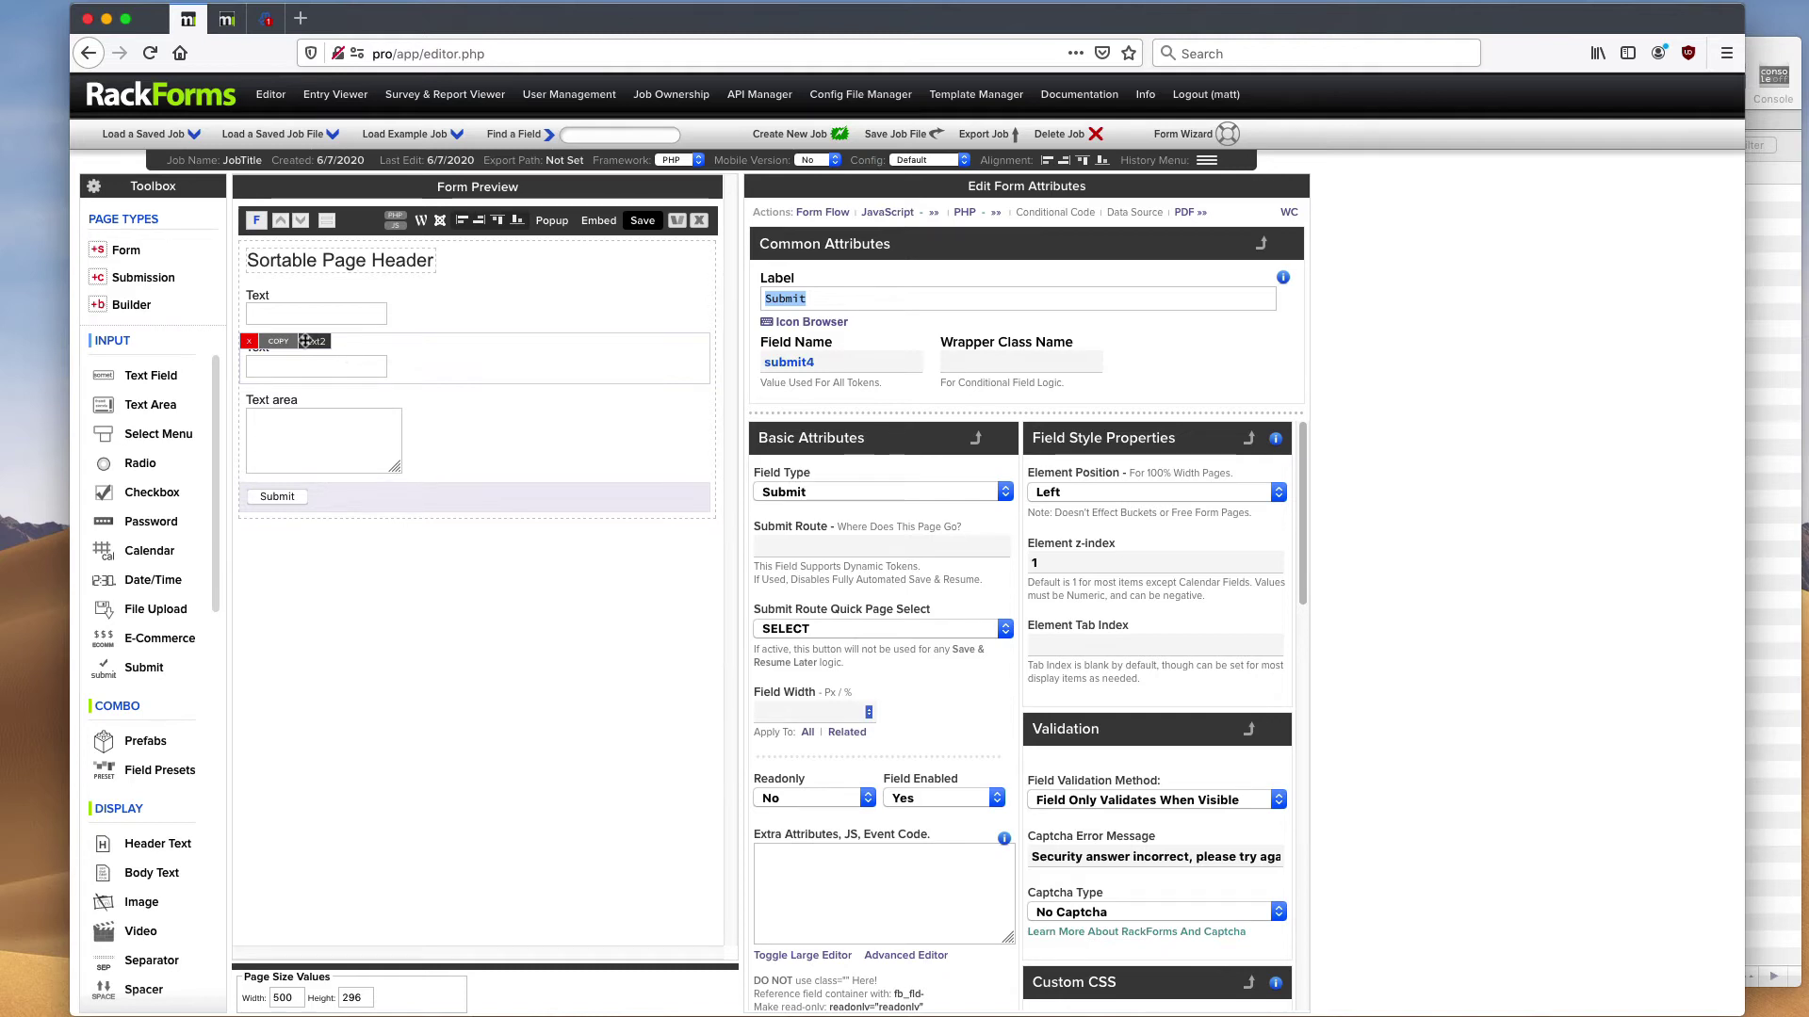
click(143, 278)
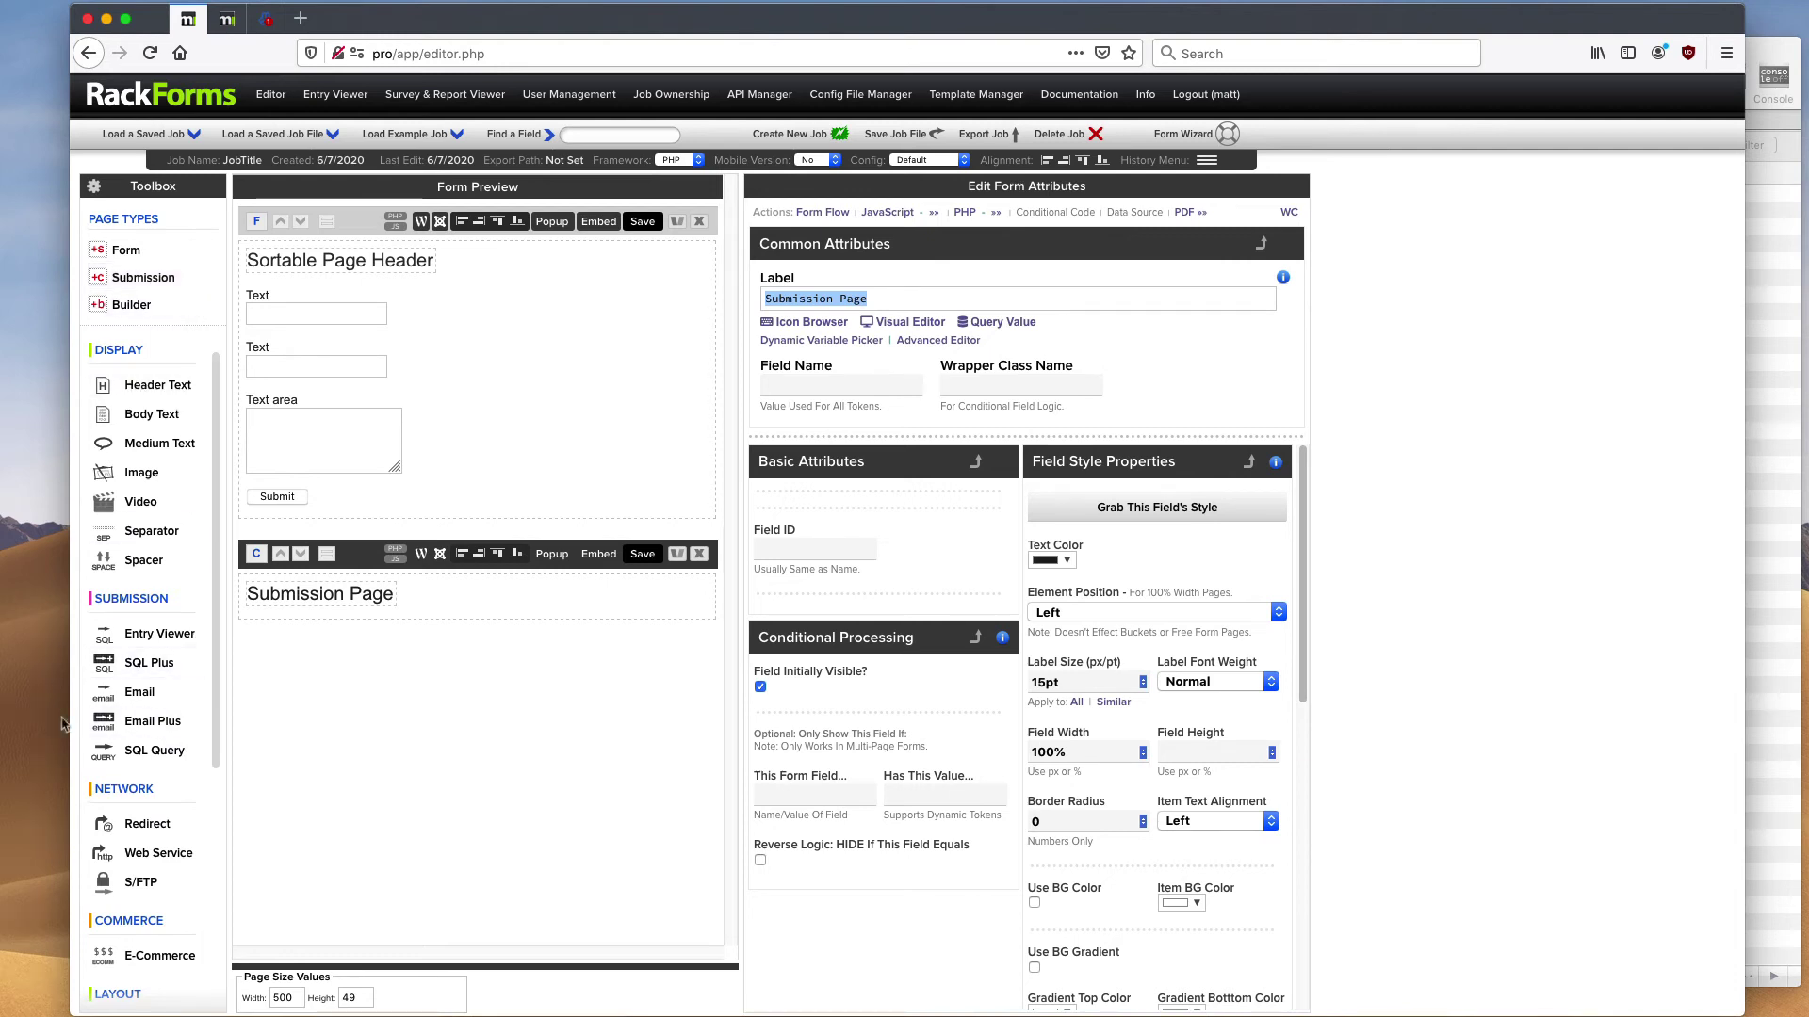
- Send submissions to the Entry Viewer and name the job demo-video-job
click(150, 641)
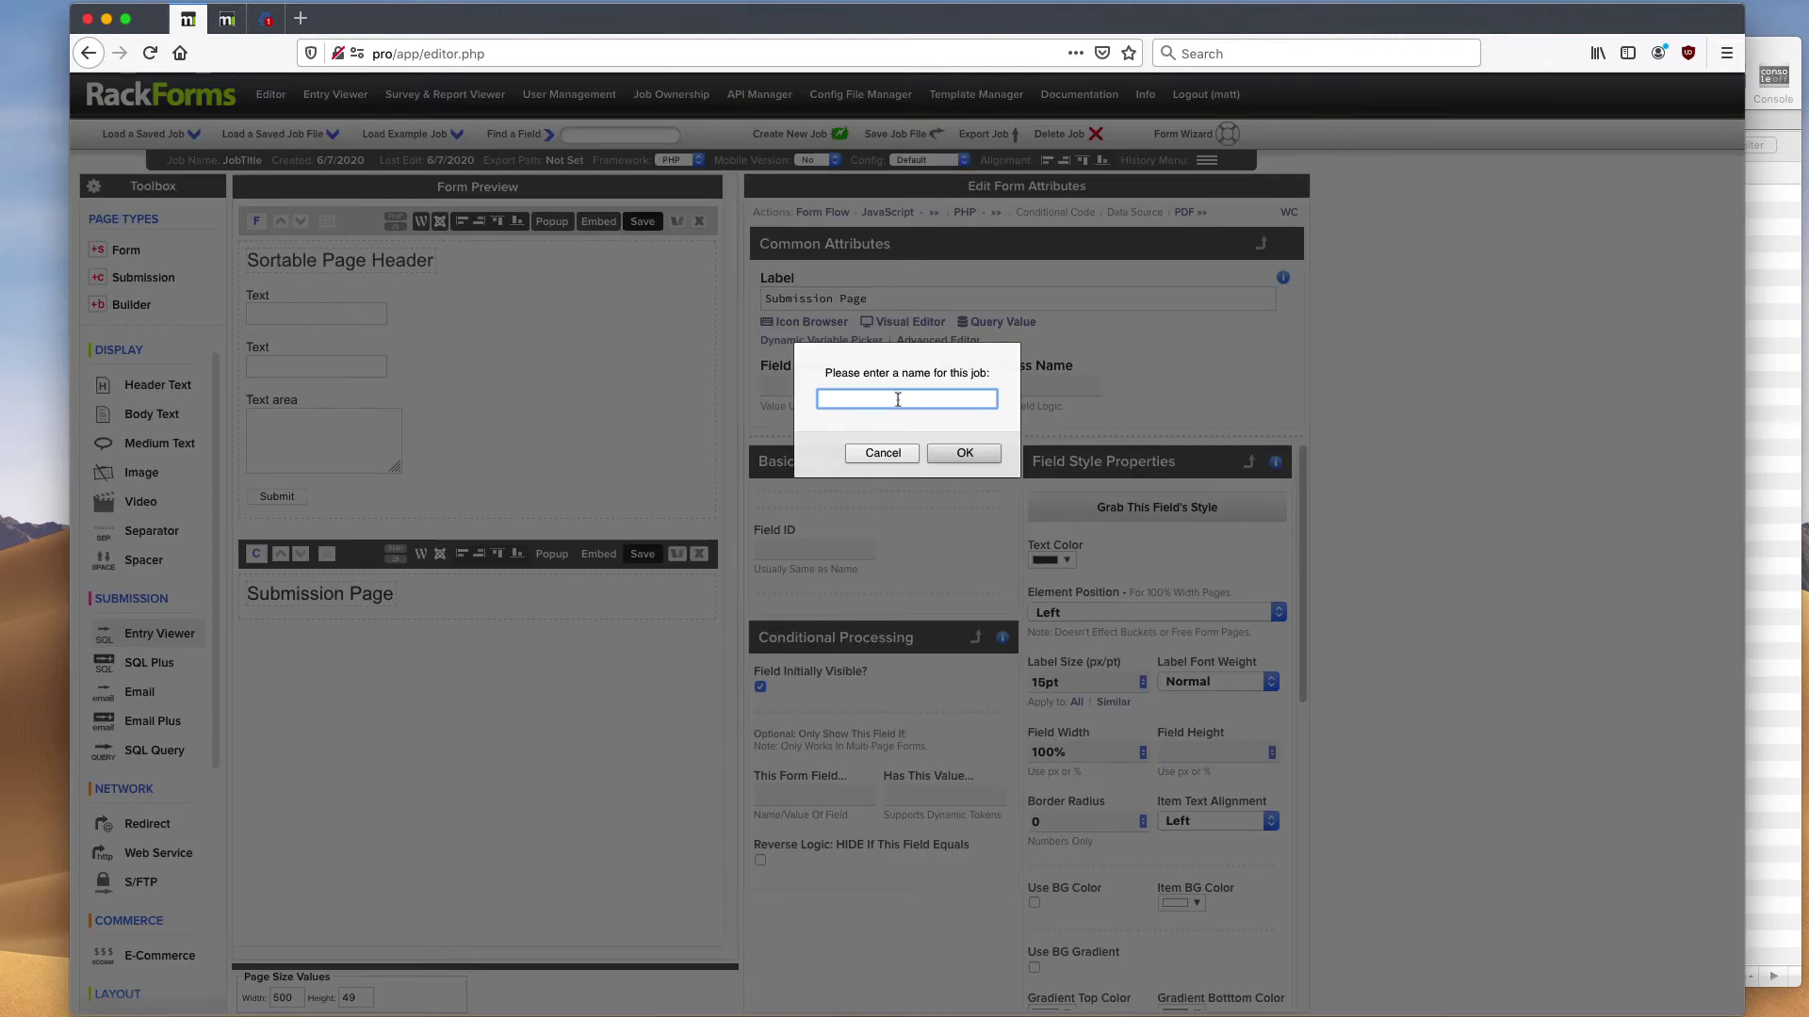
text(demo-video-job)
key(Return)
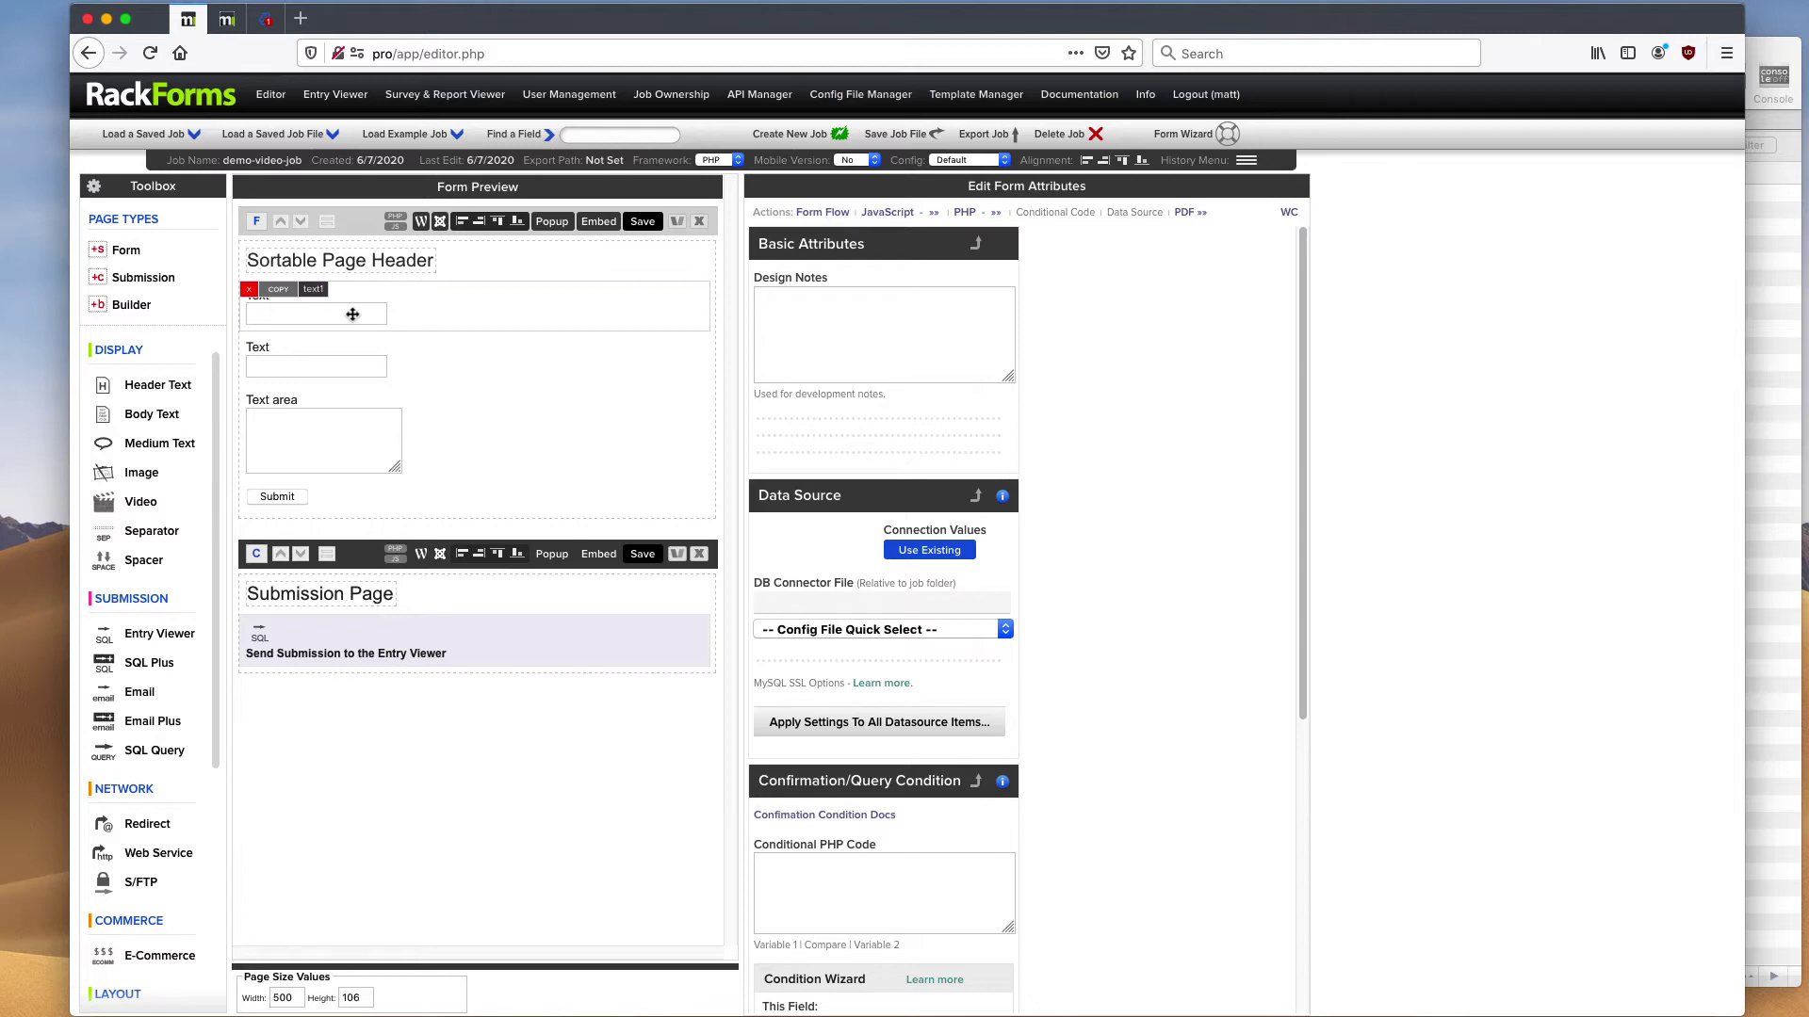
mouse_move(417, 640)
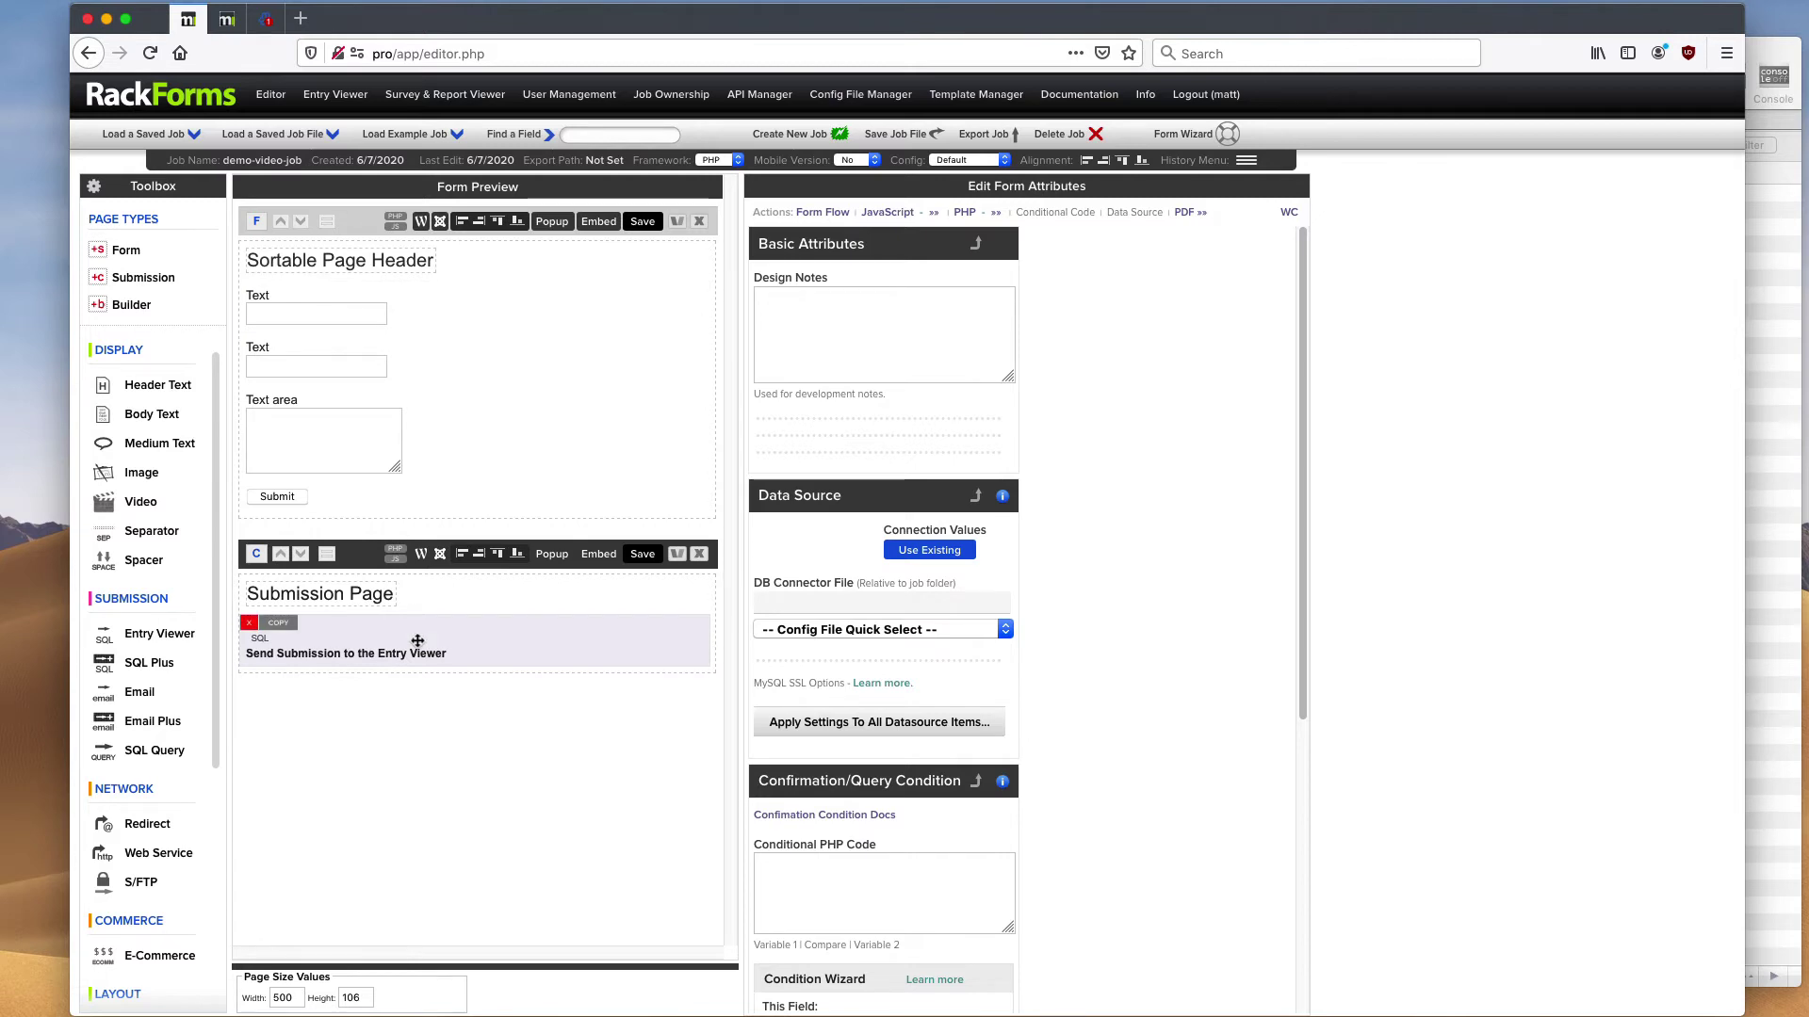
- Open the rendered form in a preview window, inspect its header and field labels, then close it
click(642, 224)
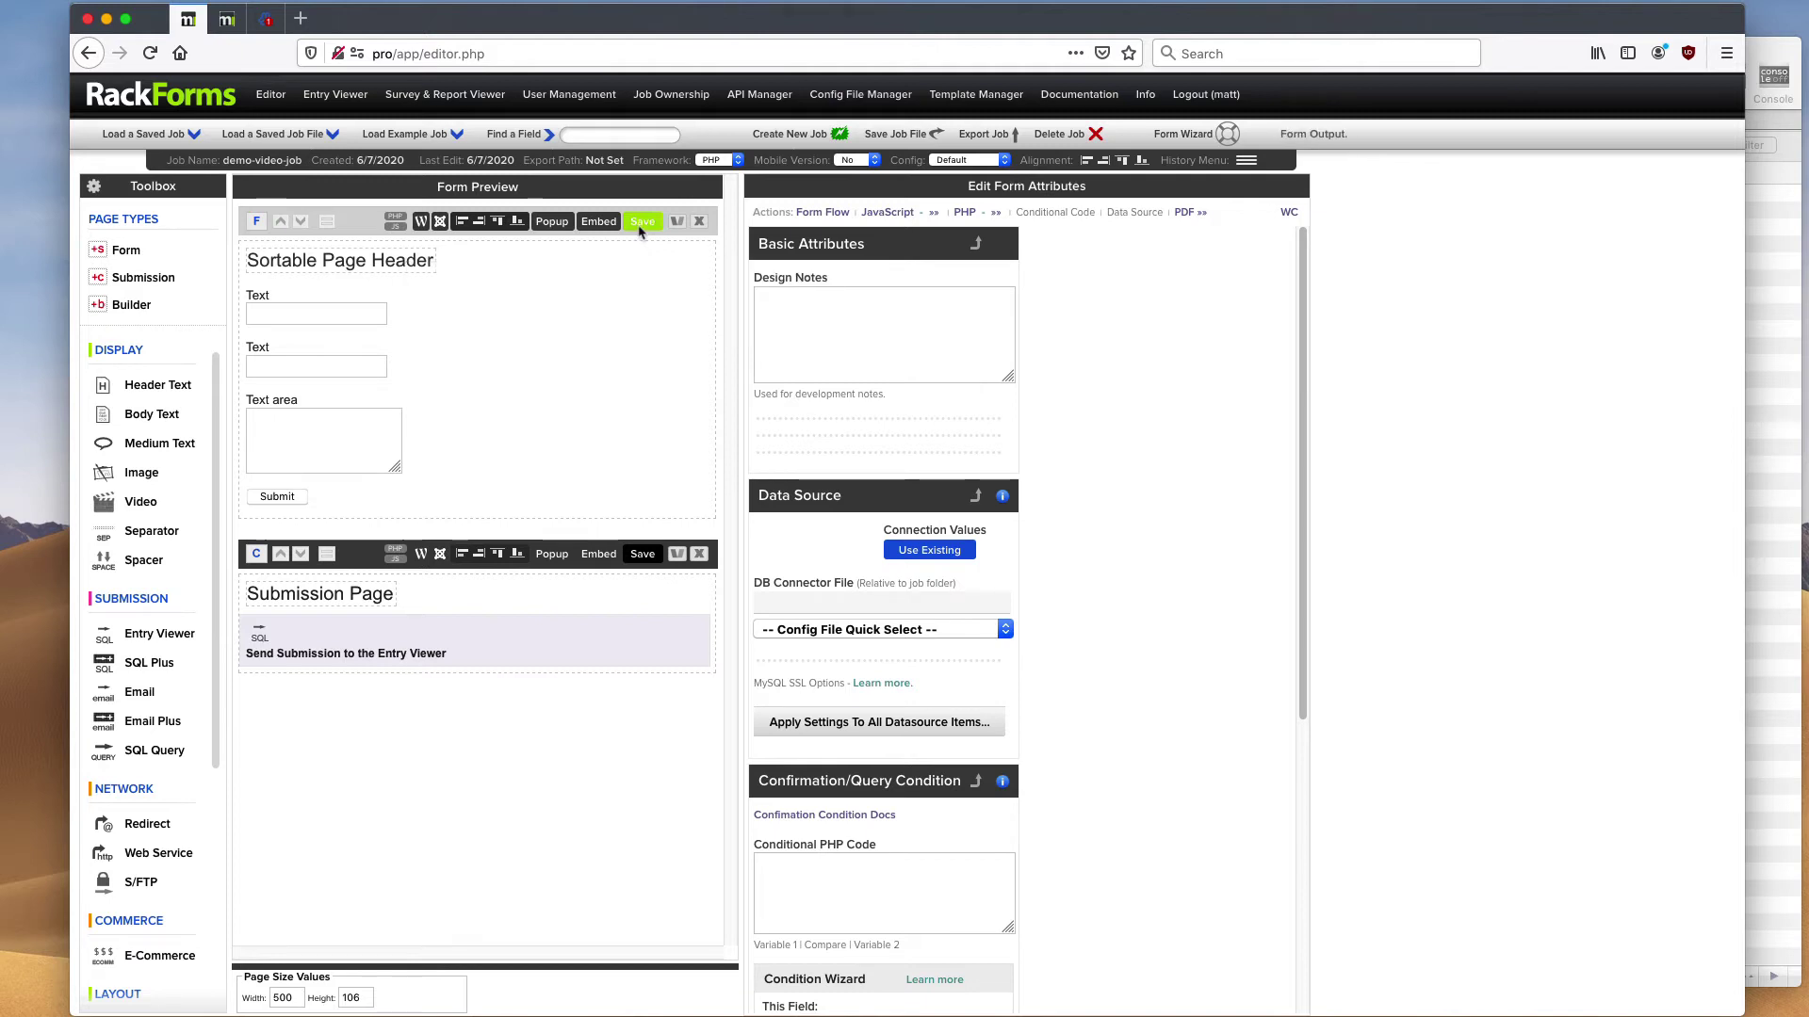
drag(502, 48, 917, 185)
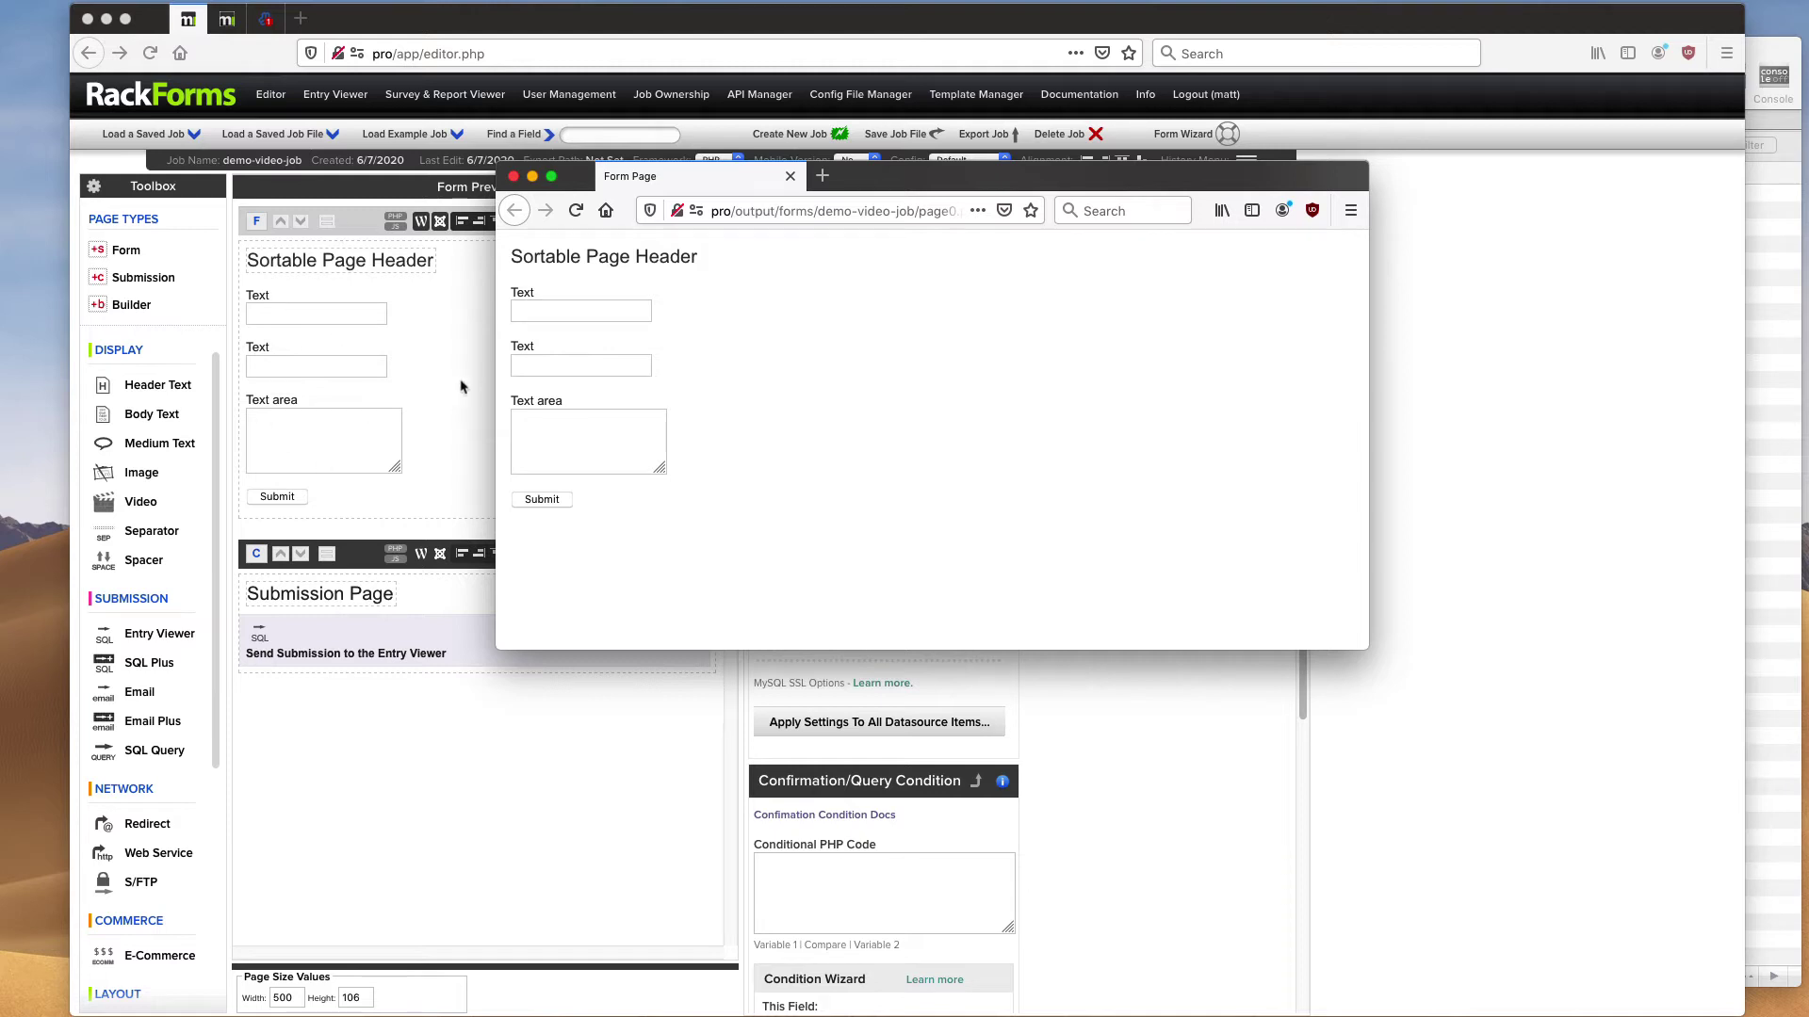
drag(838, 177, 411, 125)
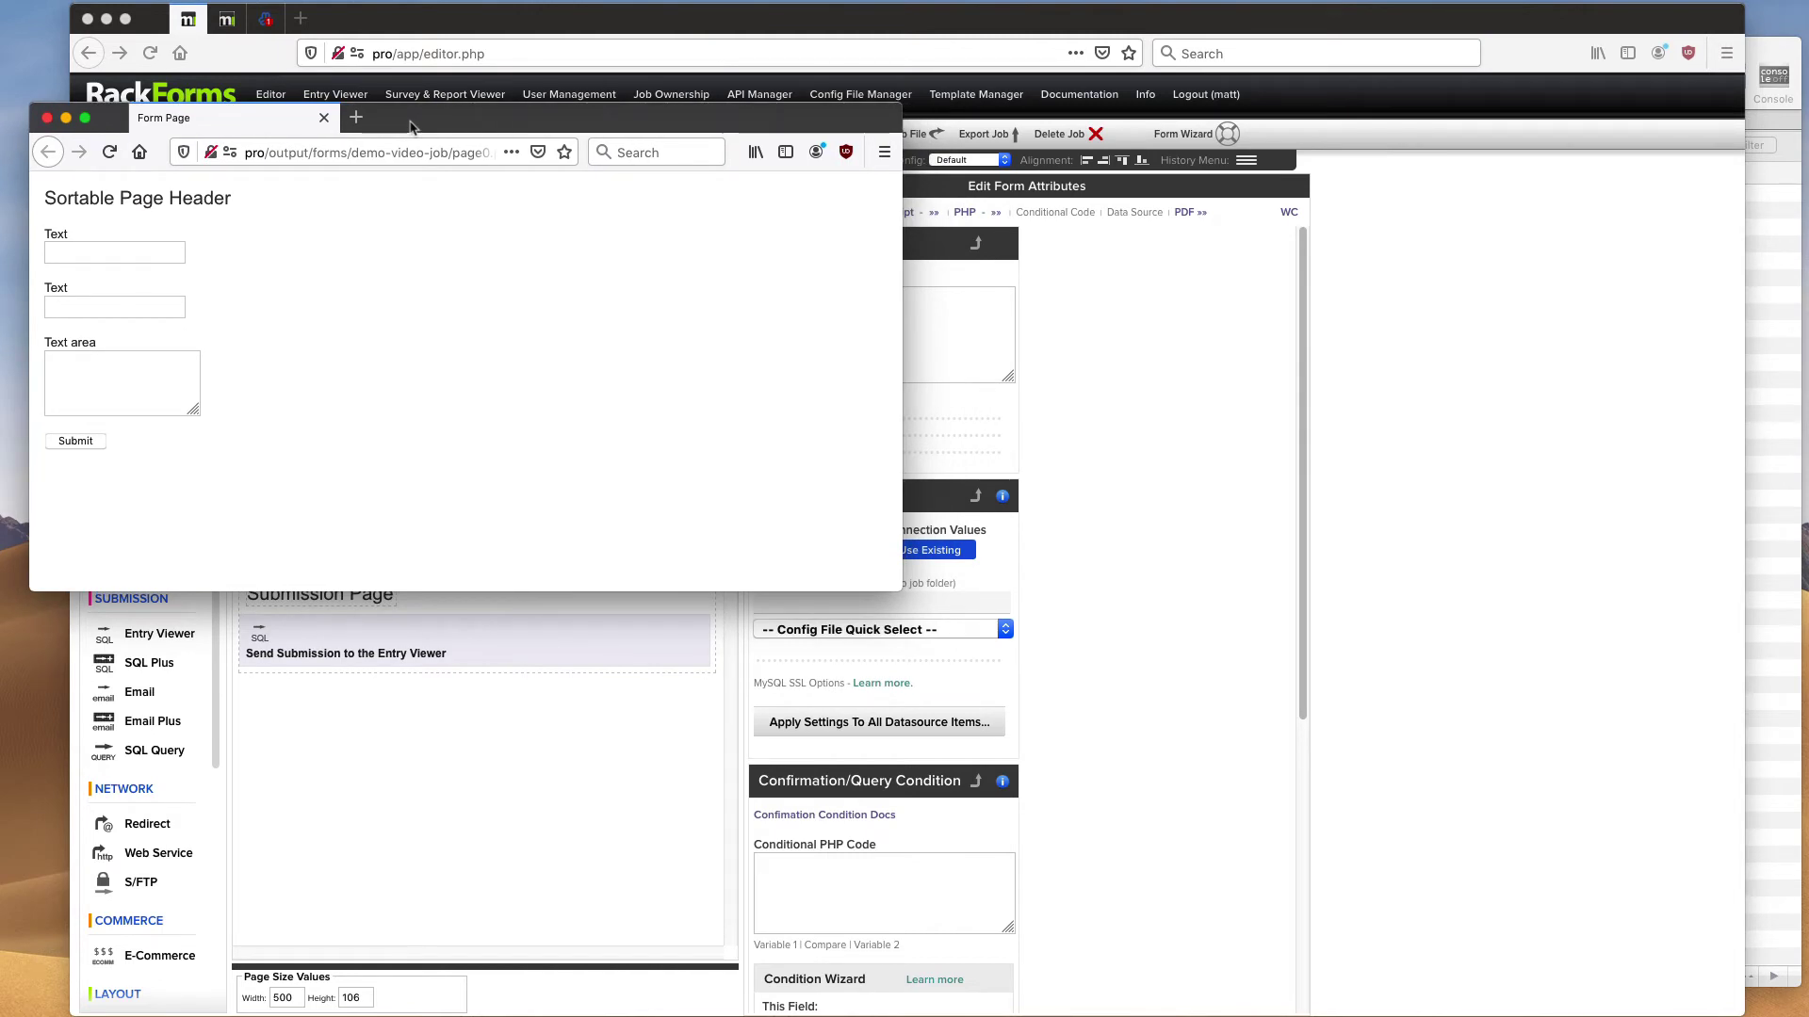
mouse_move(410, 125)
mouse_down()
mouse_move(399, 107)
mouse_move(415, 133)
mouse_up()
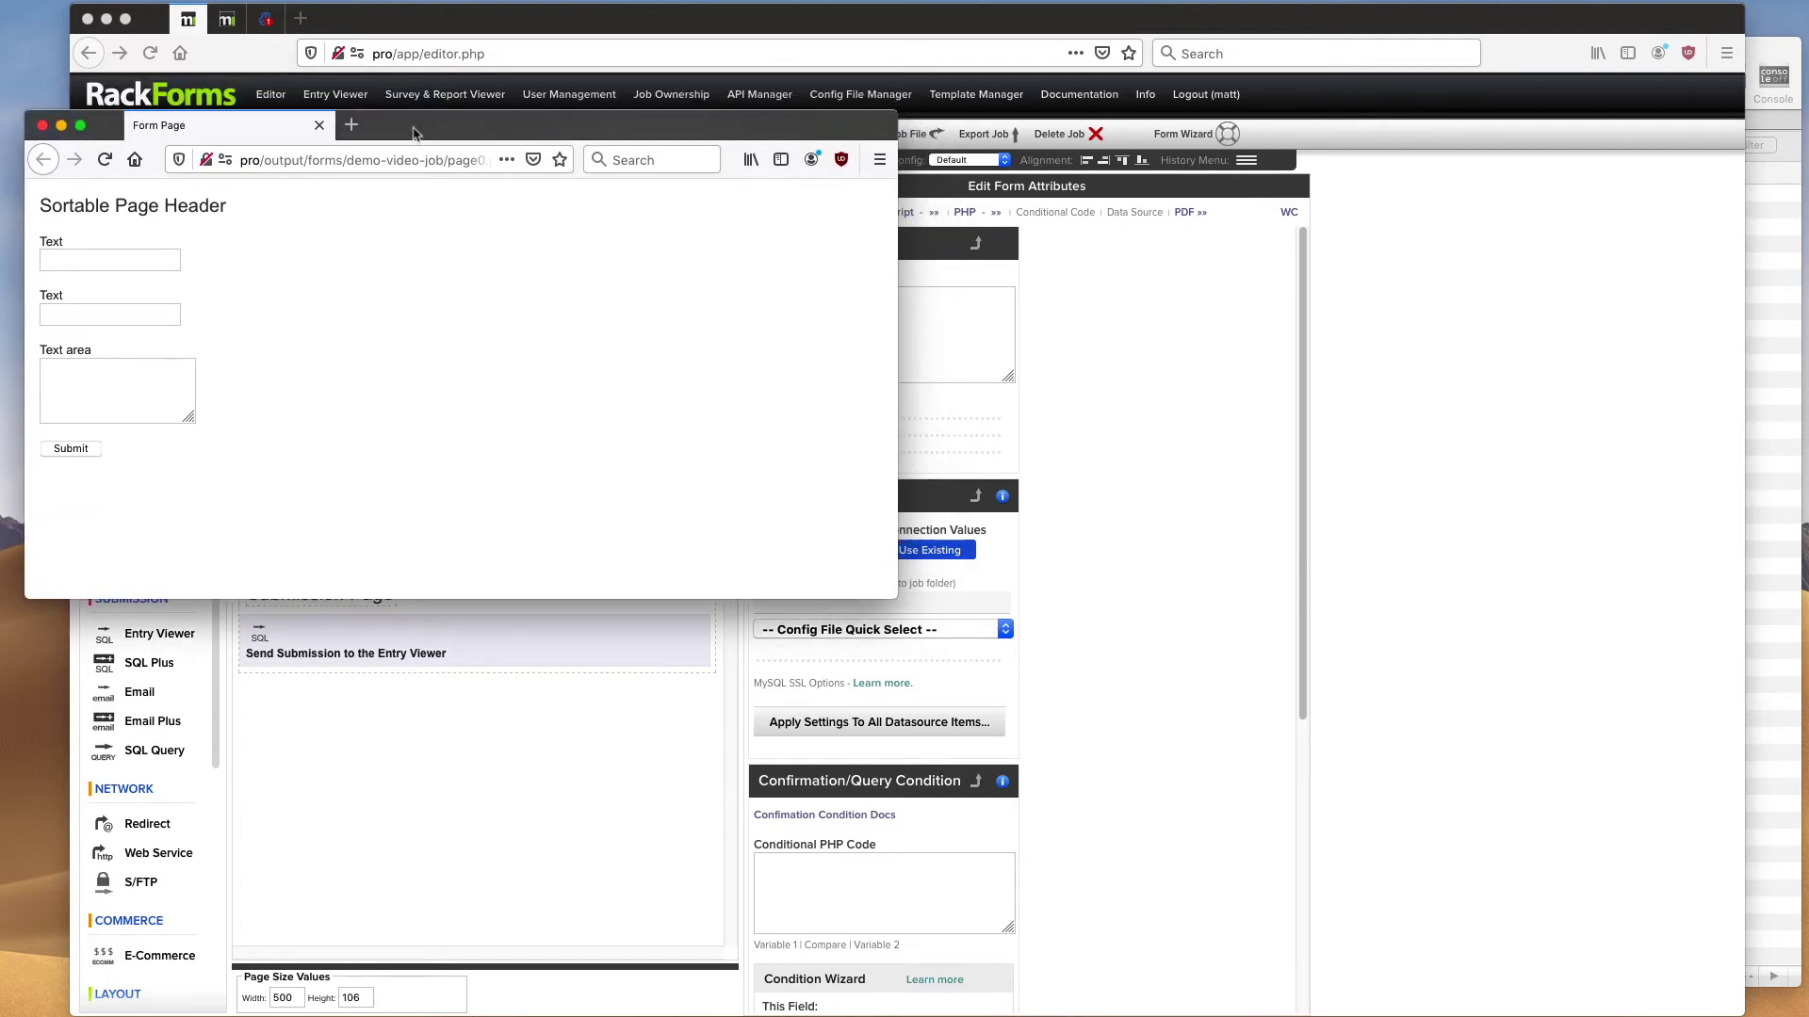
drag(424, 129, 421, 117)
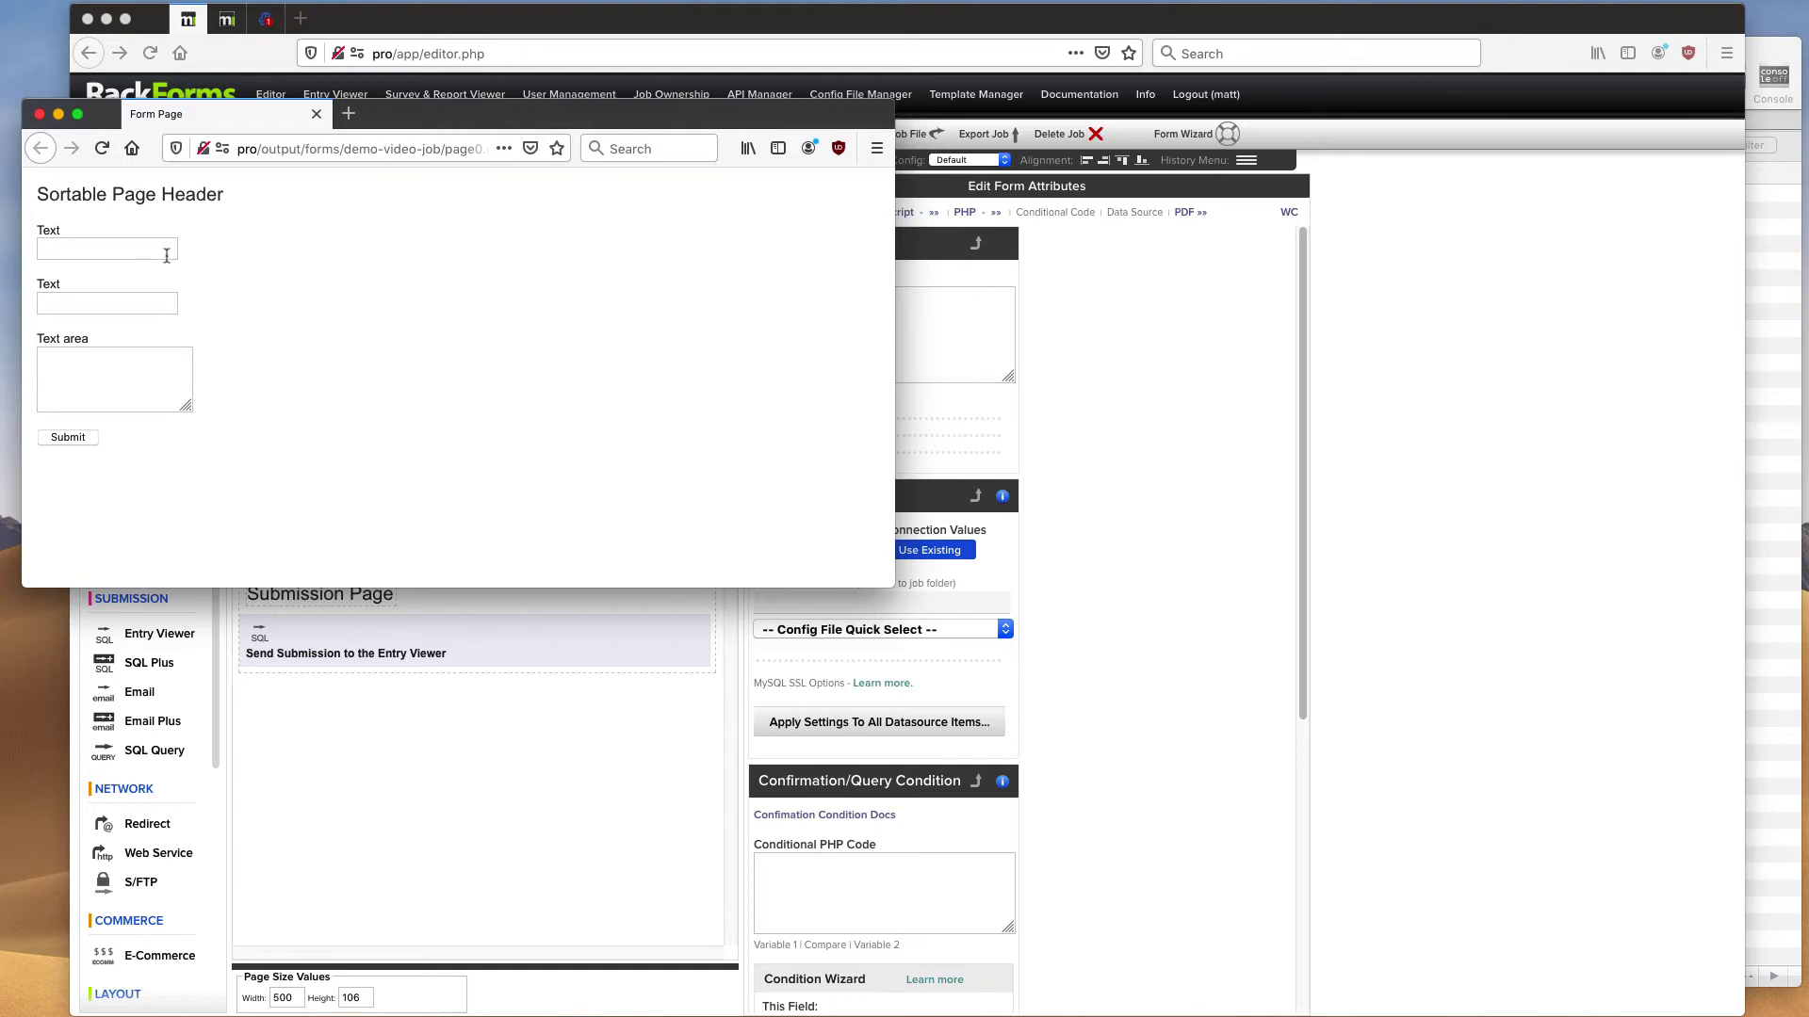
drag(42, 194, 248, 192)
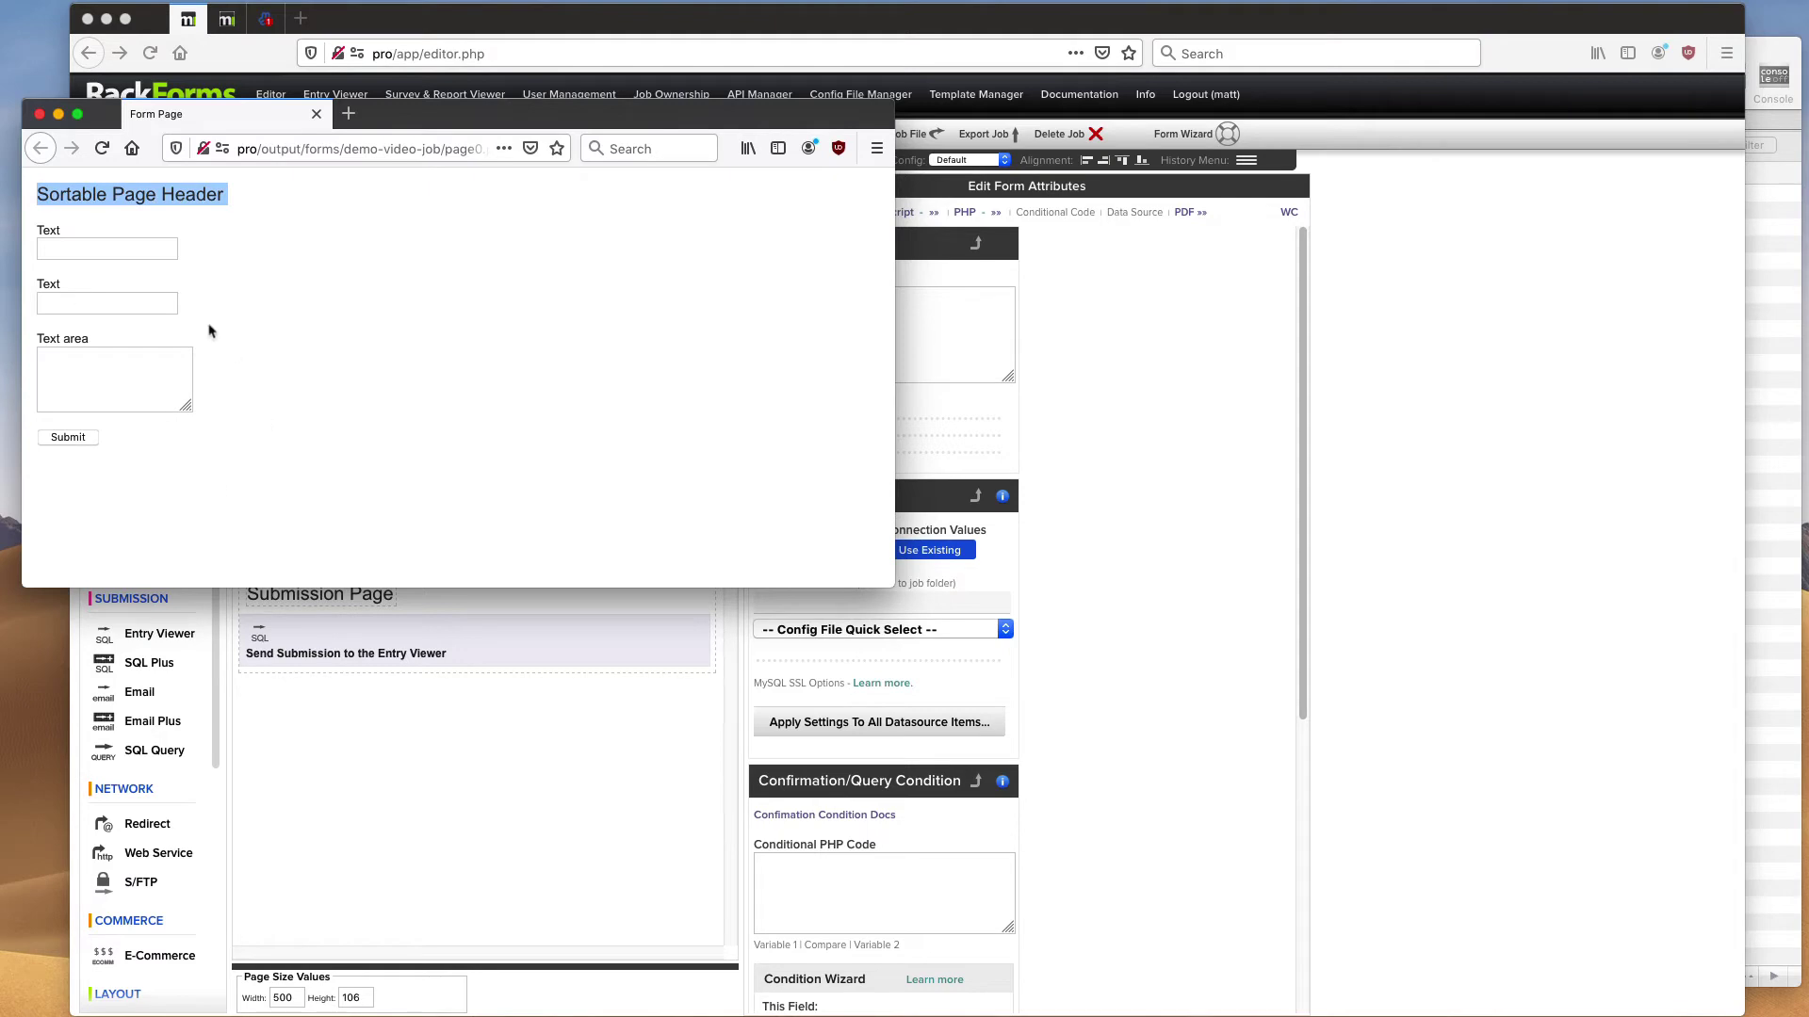
drag(67, 239, 35, 234)
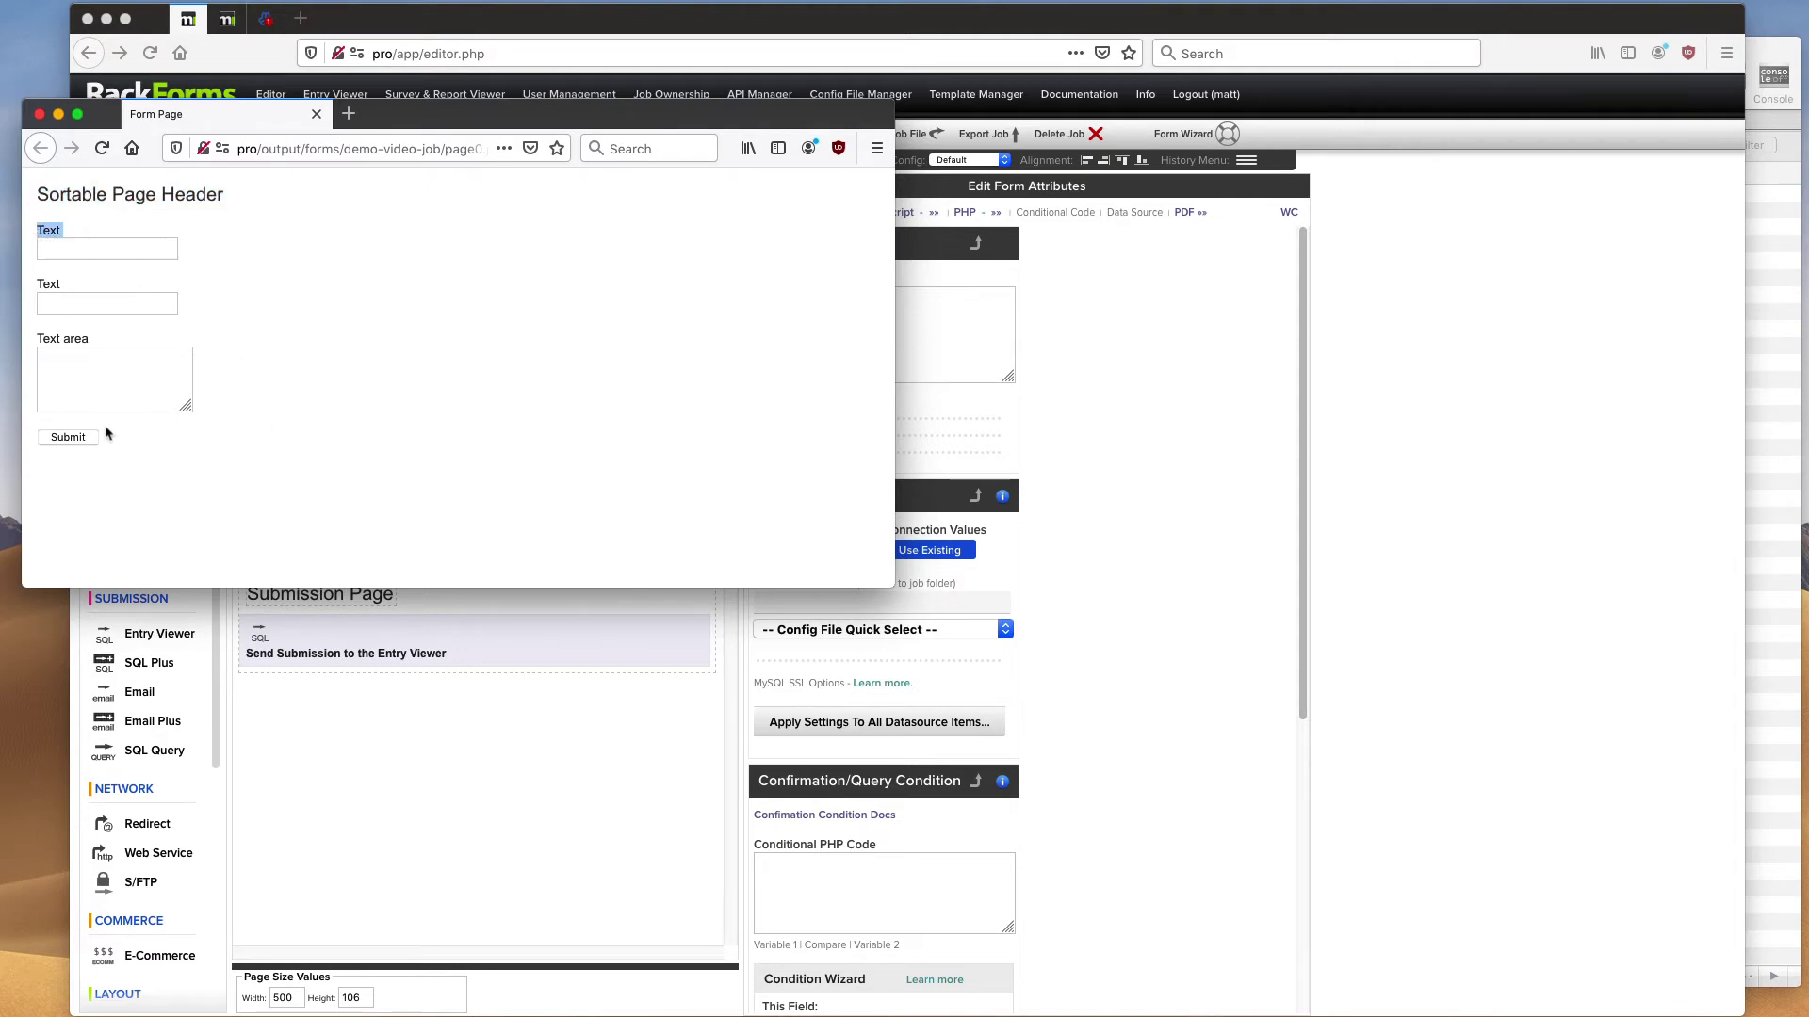
click(39, 114)
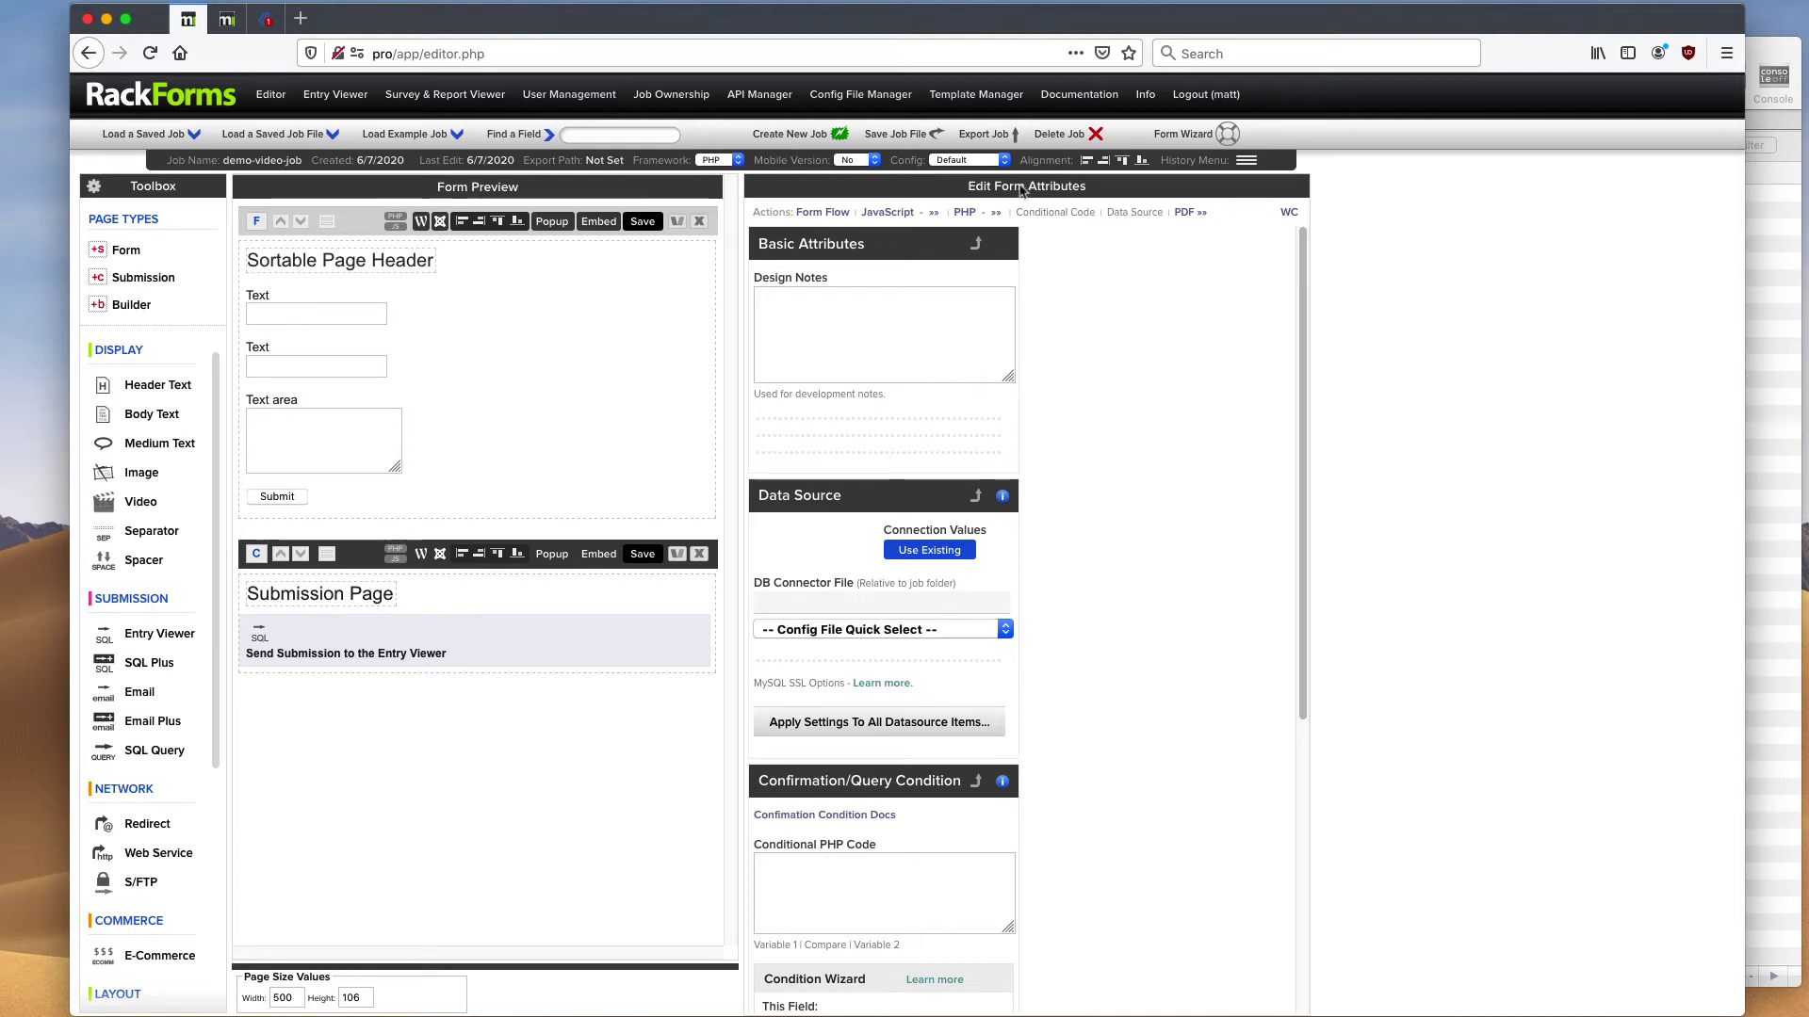
- Show the form page's Page Properties, leaving Page Layout on Sortable List
click(368, 220)
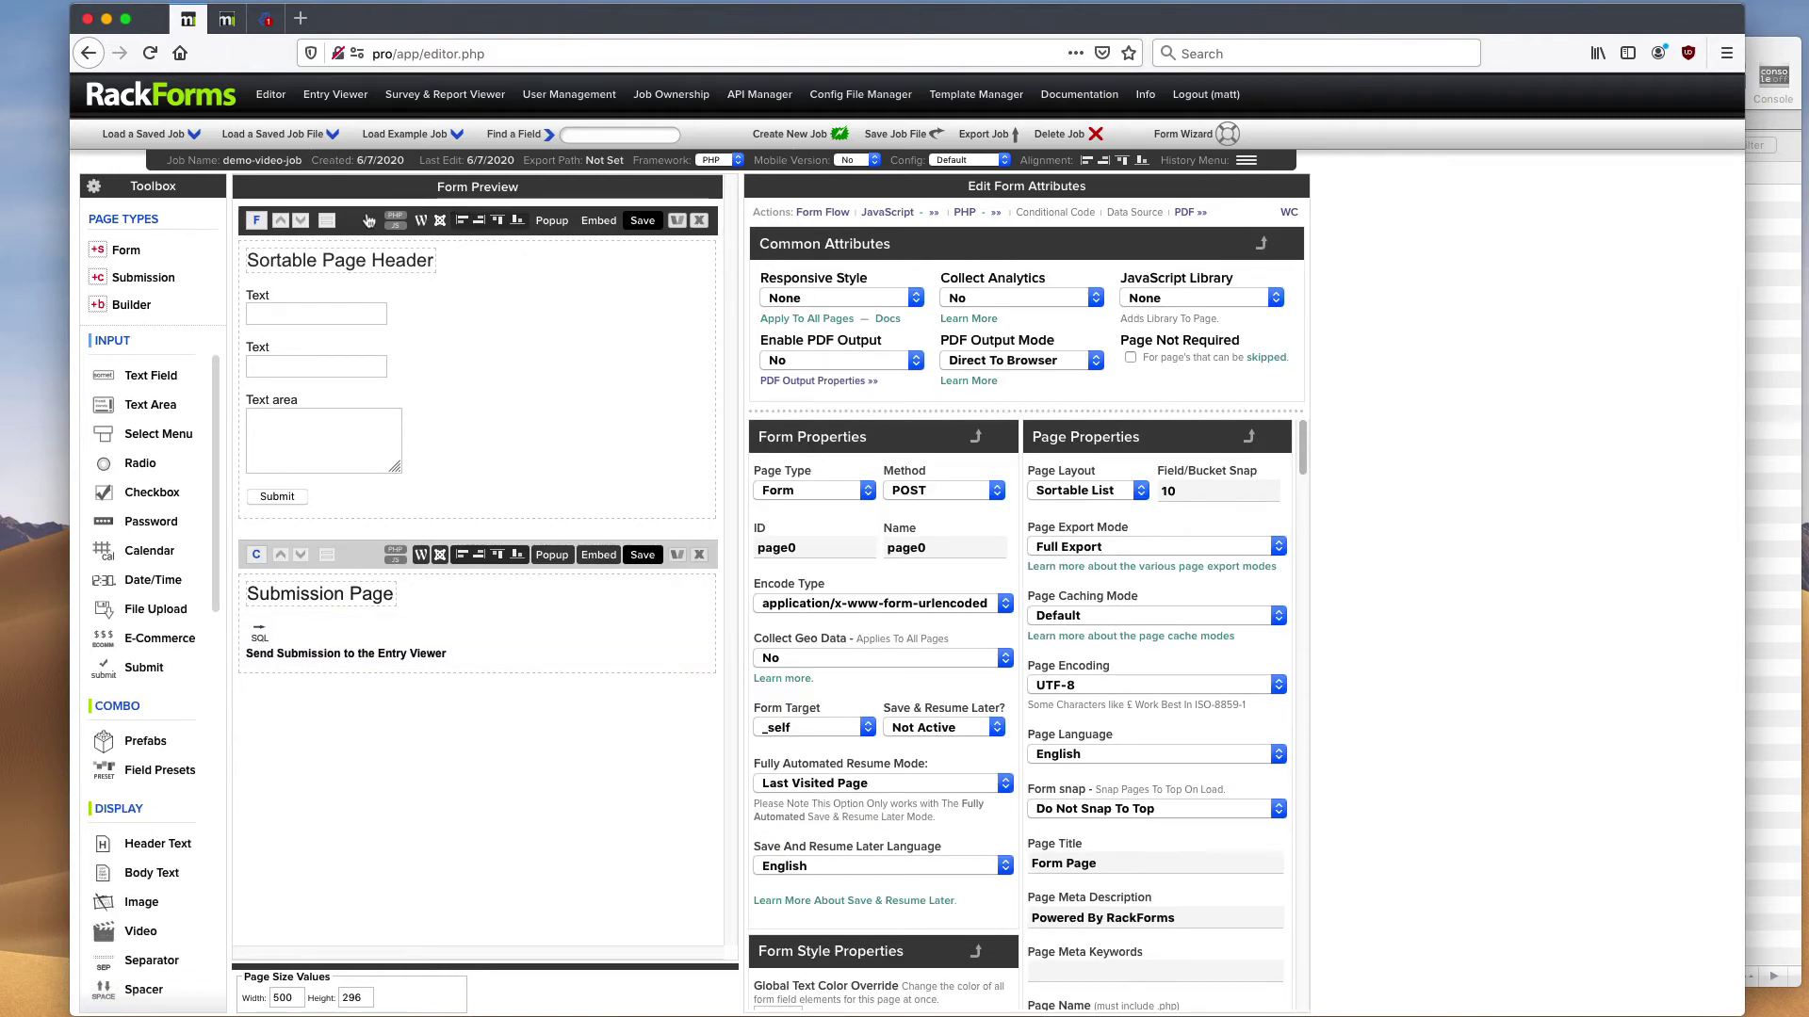
click(1130, 496)
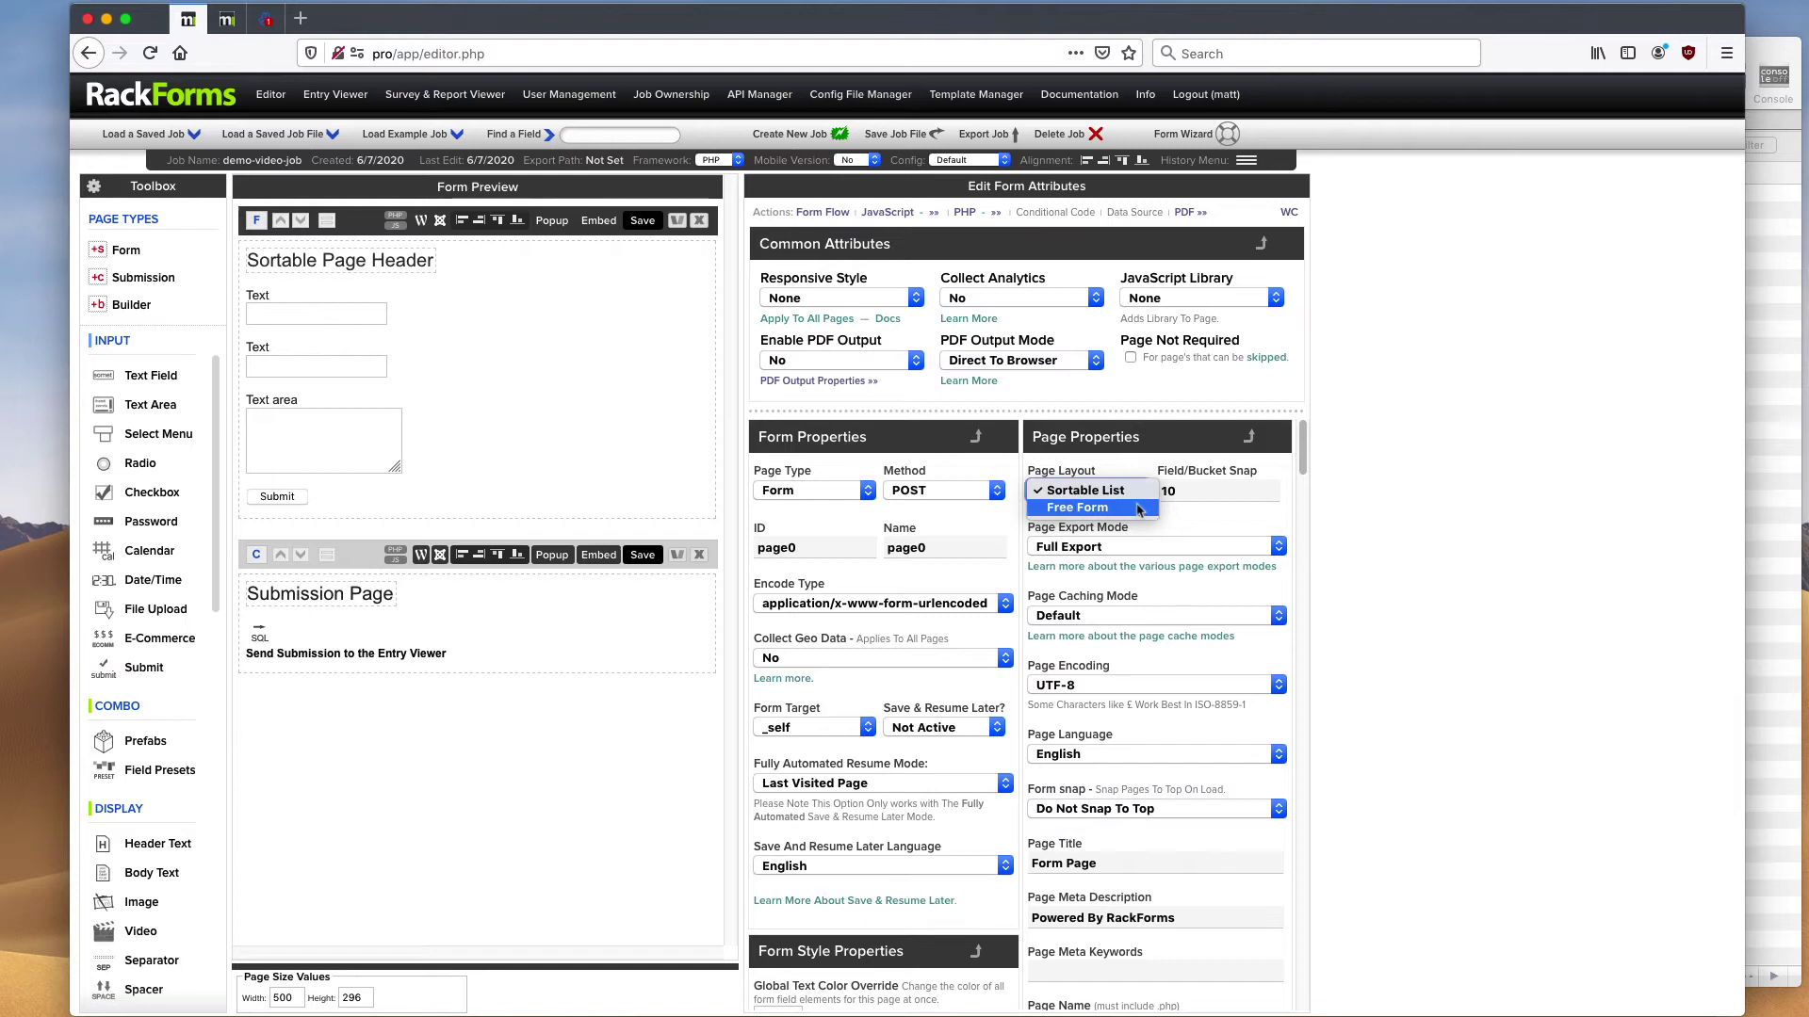
click(1133, 482)
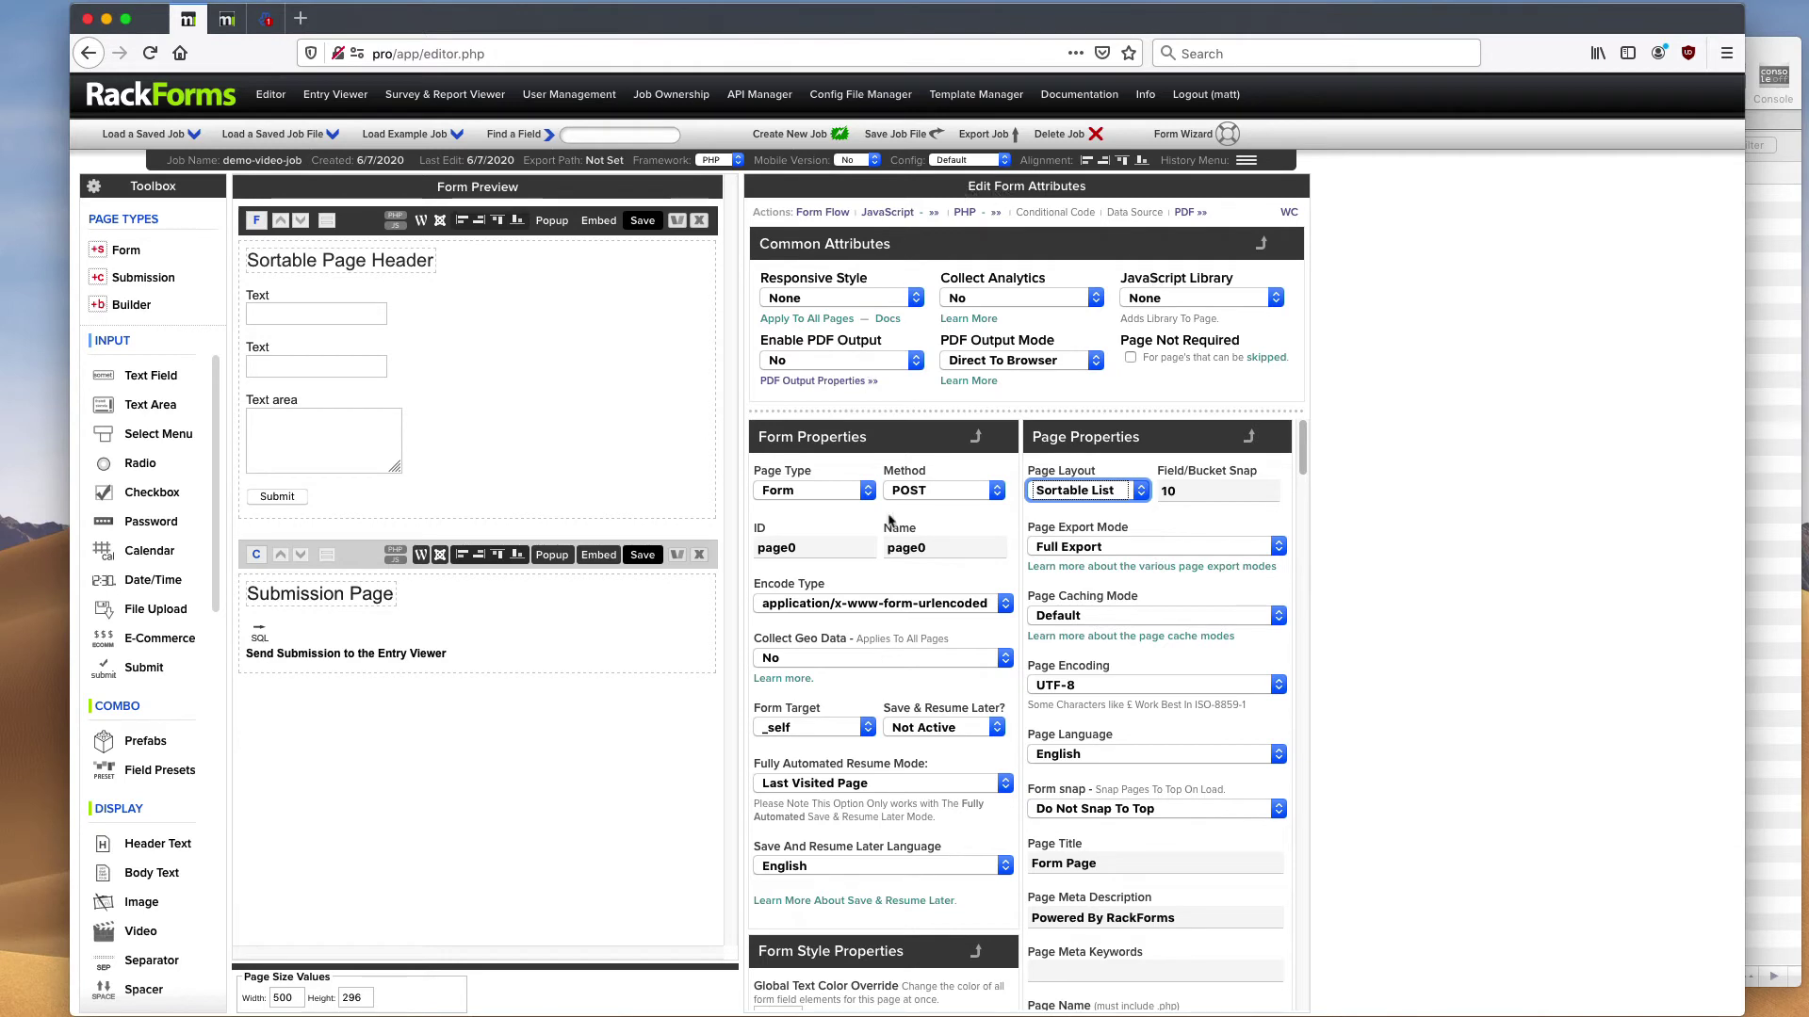
mouse_move(1308, 466)
mouse_down()
mouse_move(1306, 532)
mouse_move(1298, 443)
mouse_up()
- Replace the page header label with 'Contact Form'
click(403, 270)
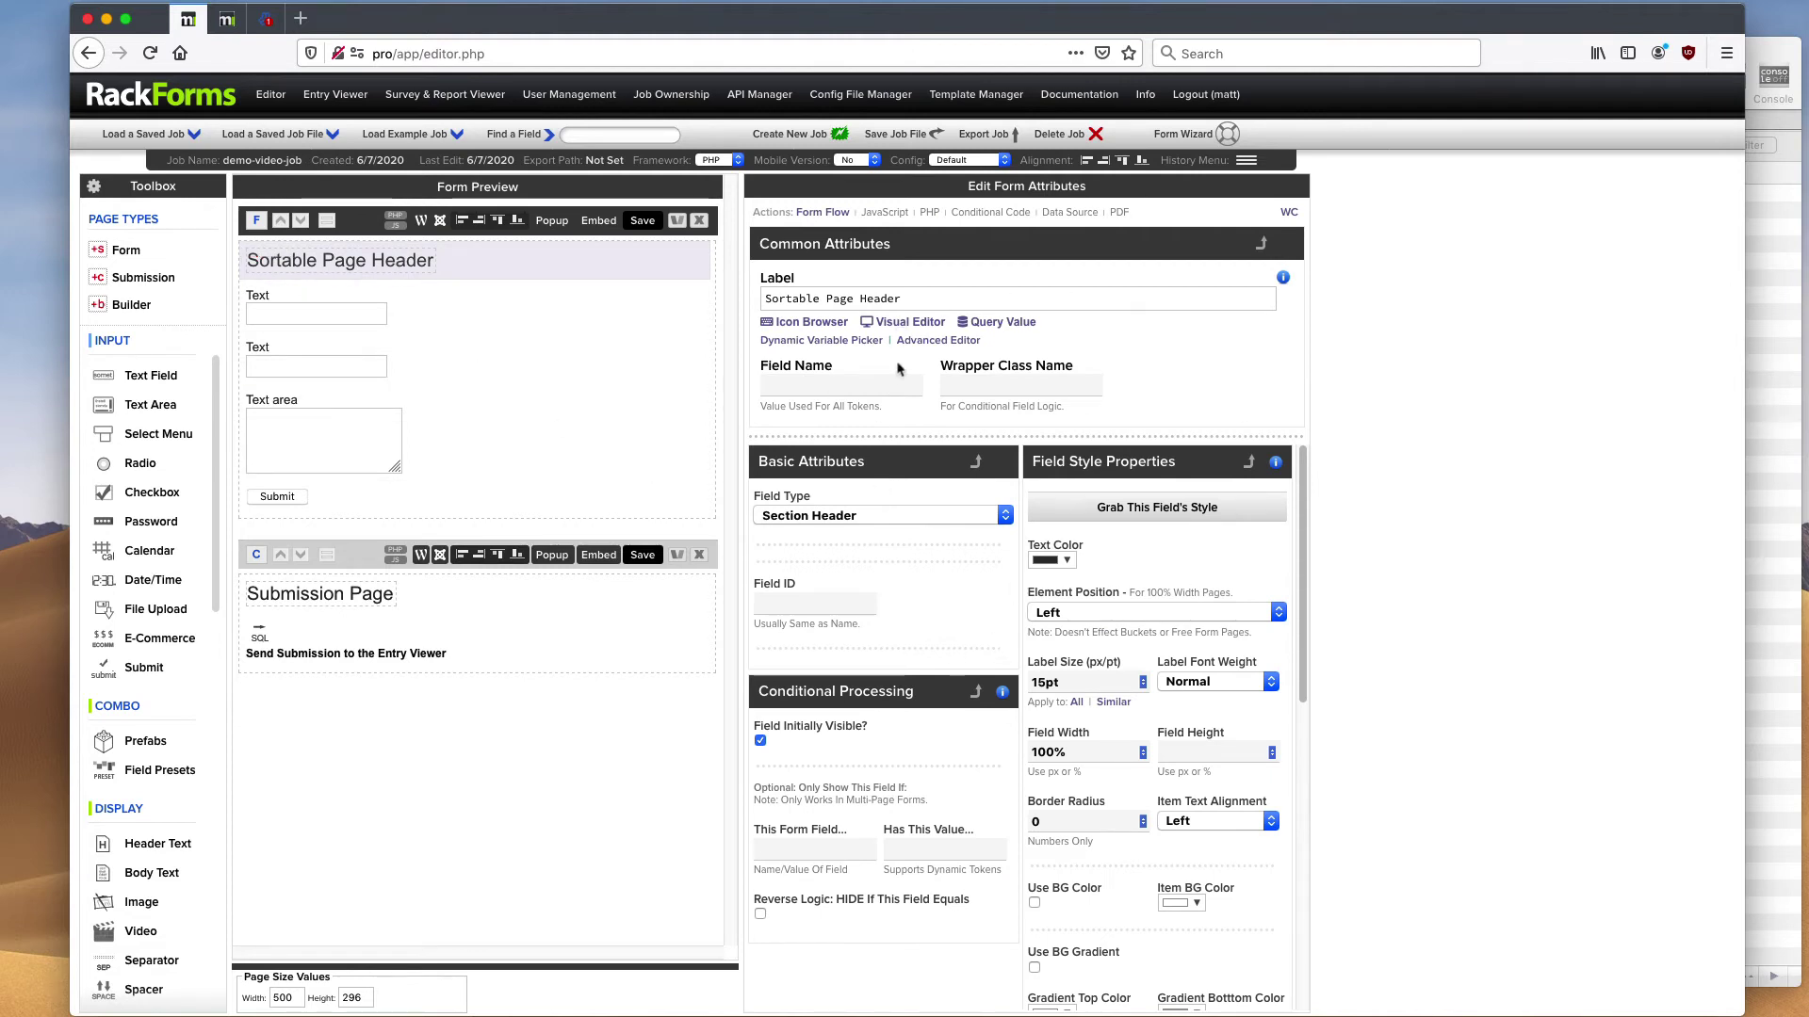
drag(912, 300, 694, 288)
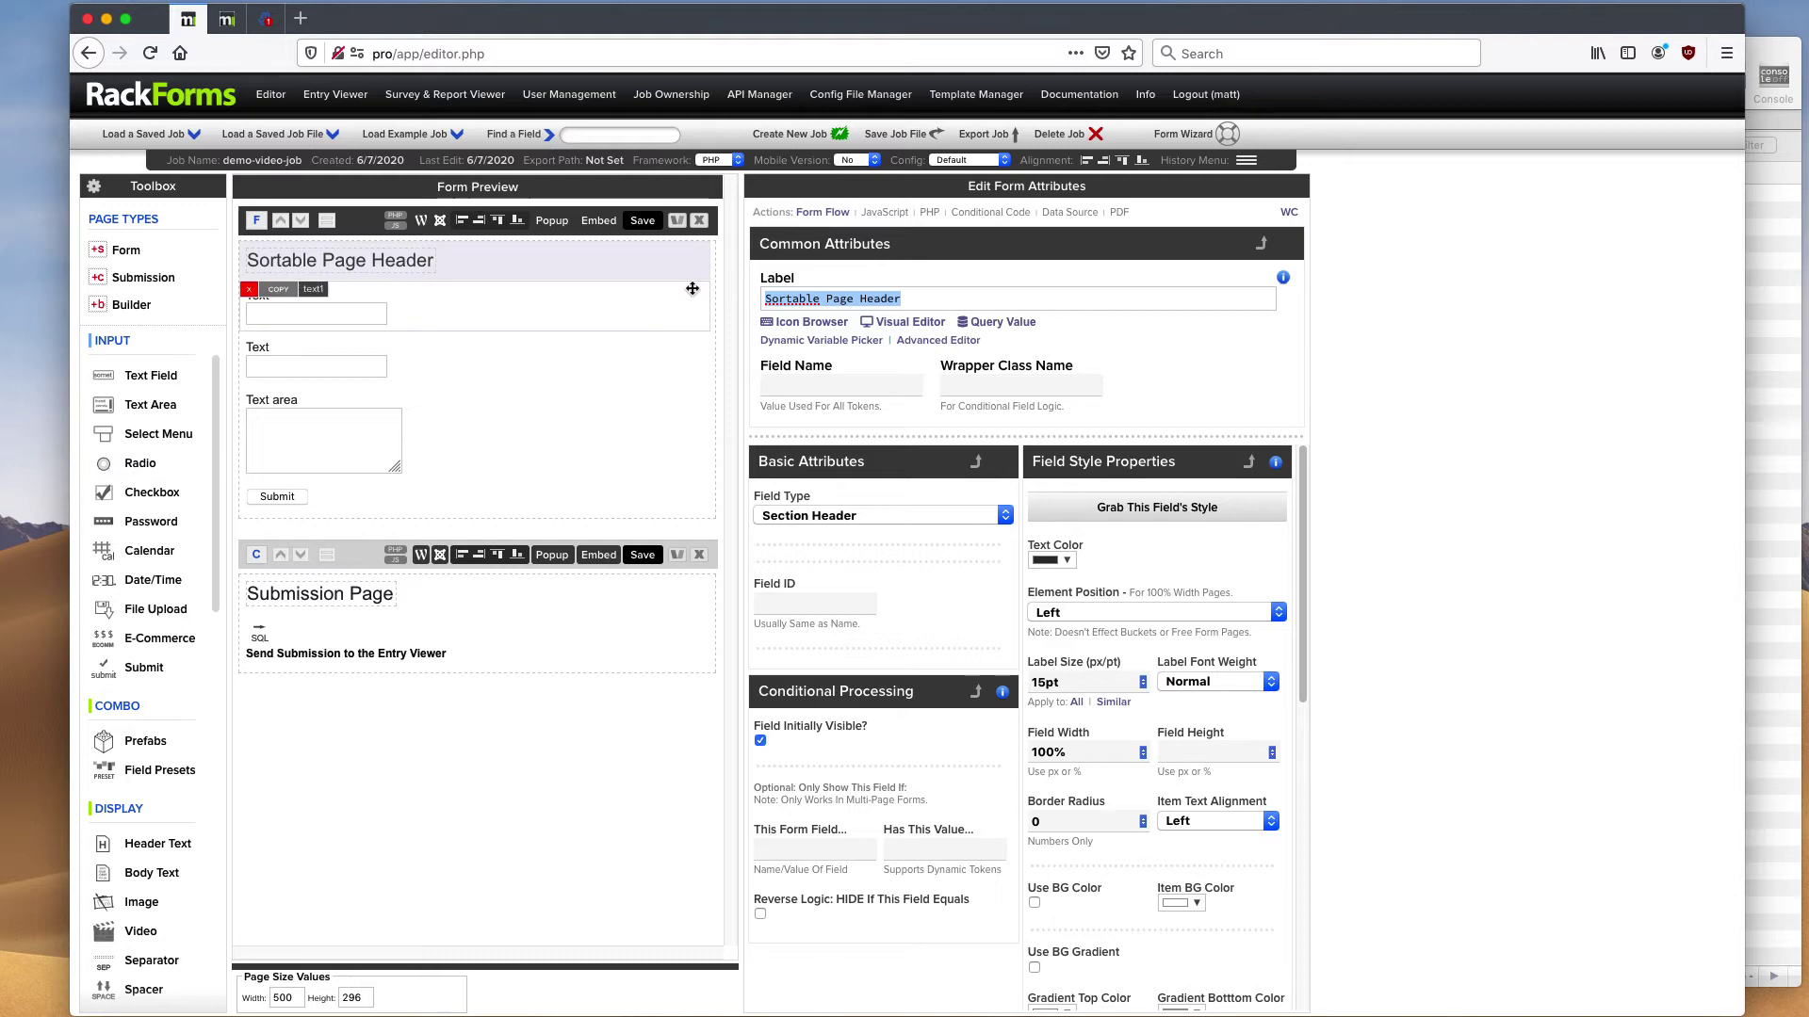
text(Contact )
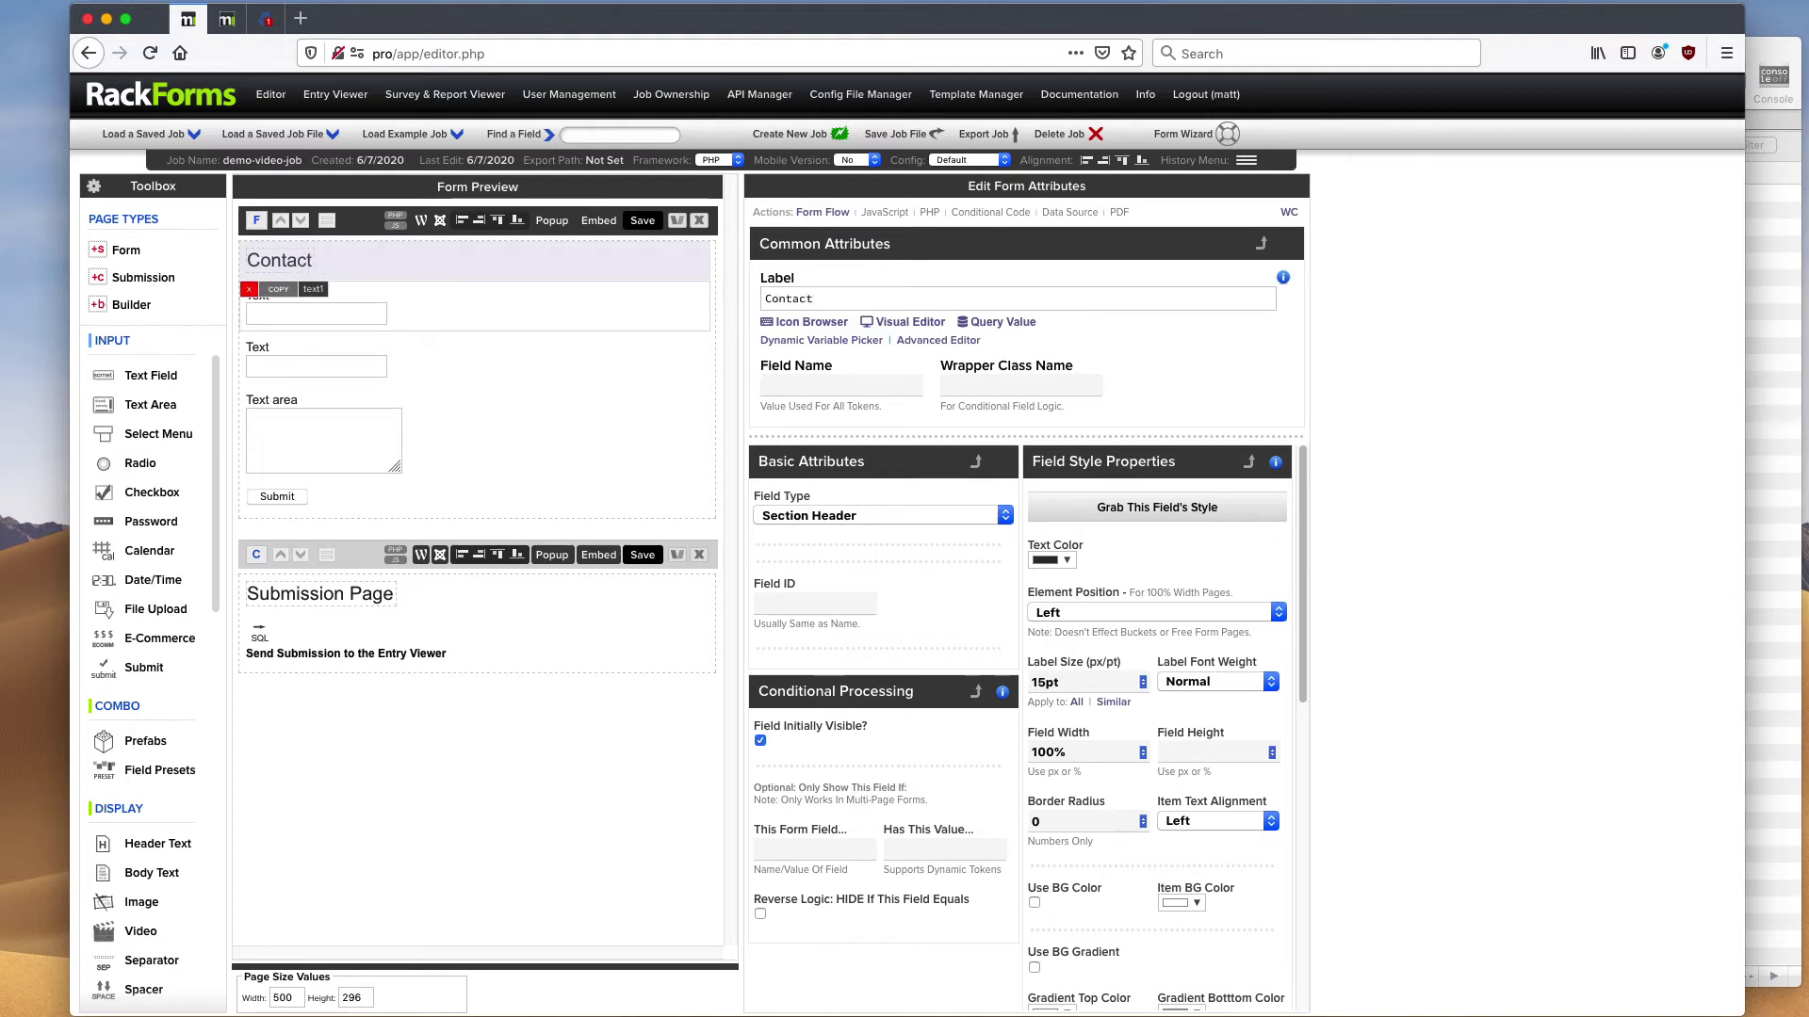
text(Form)
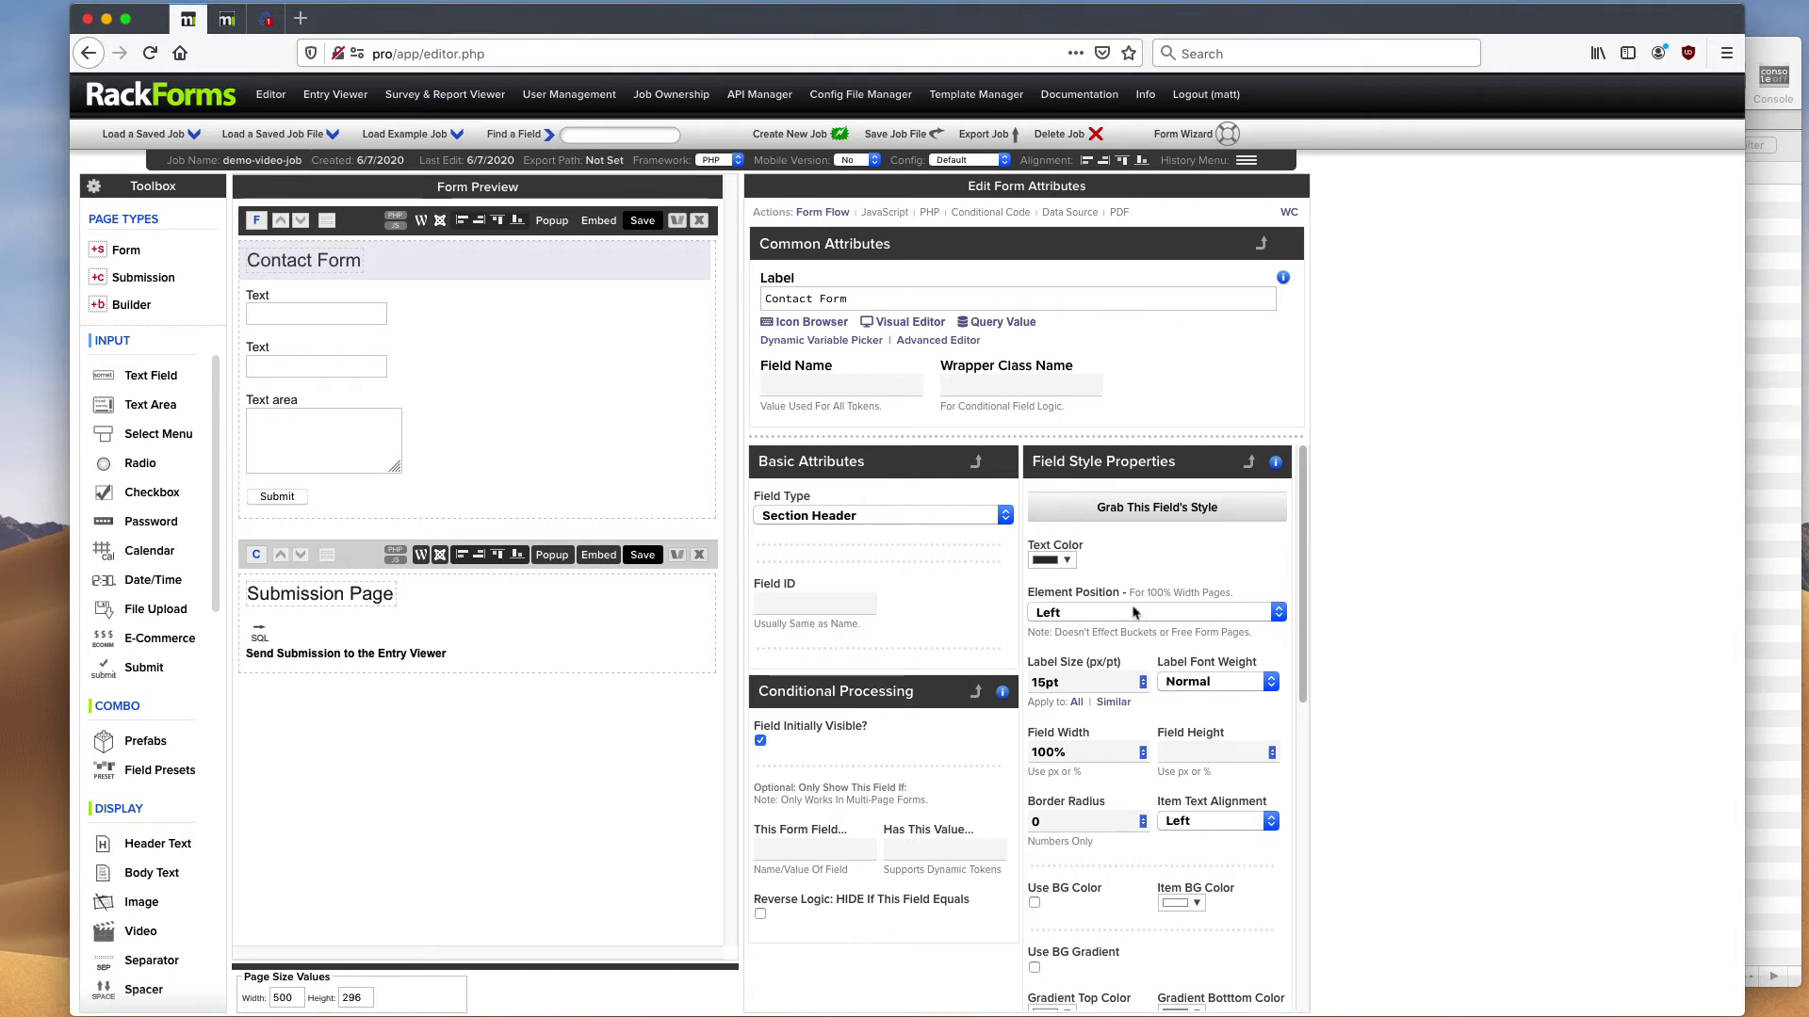
- Select the first Text field, text1, to show its attributes
drag(1306, 509, 1308, 620)
scroll(1182, 490, up, 4)
scroll(1108, 754, down, 1)
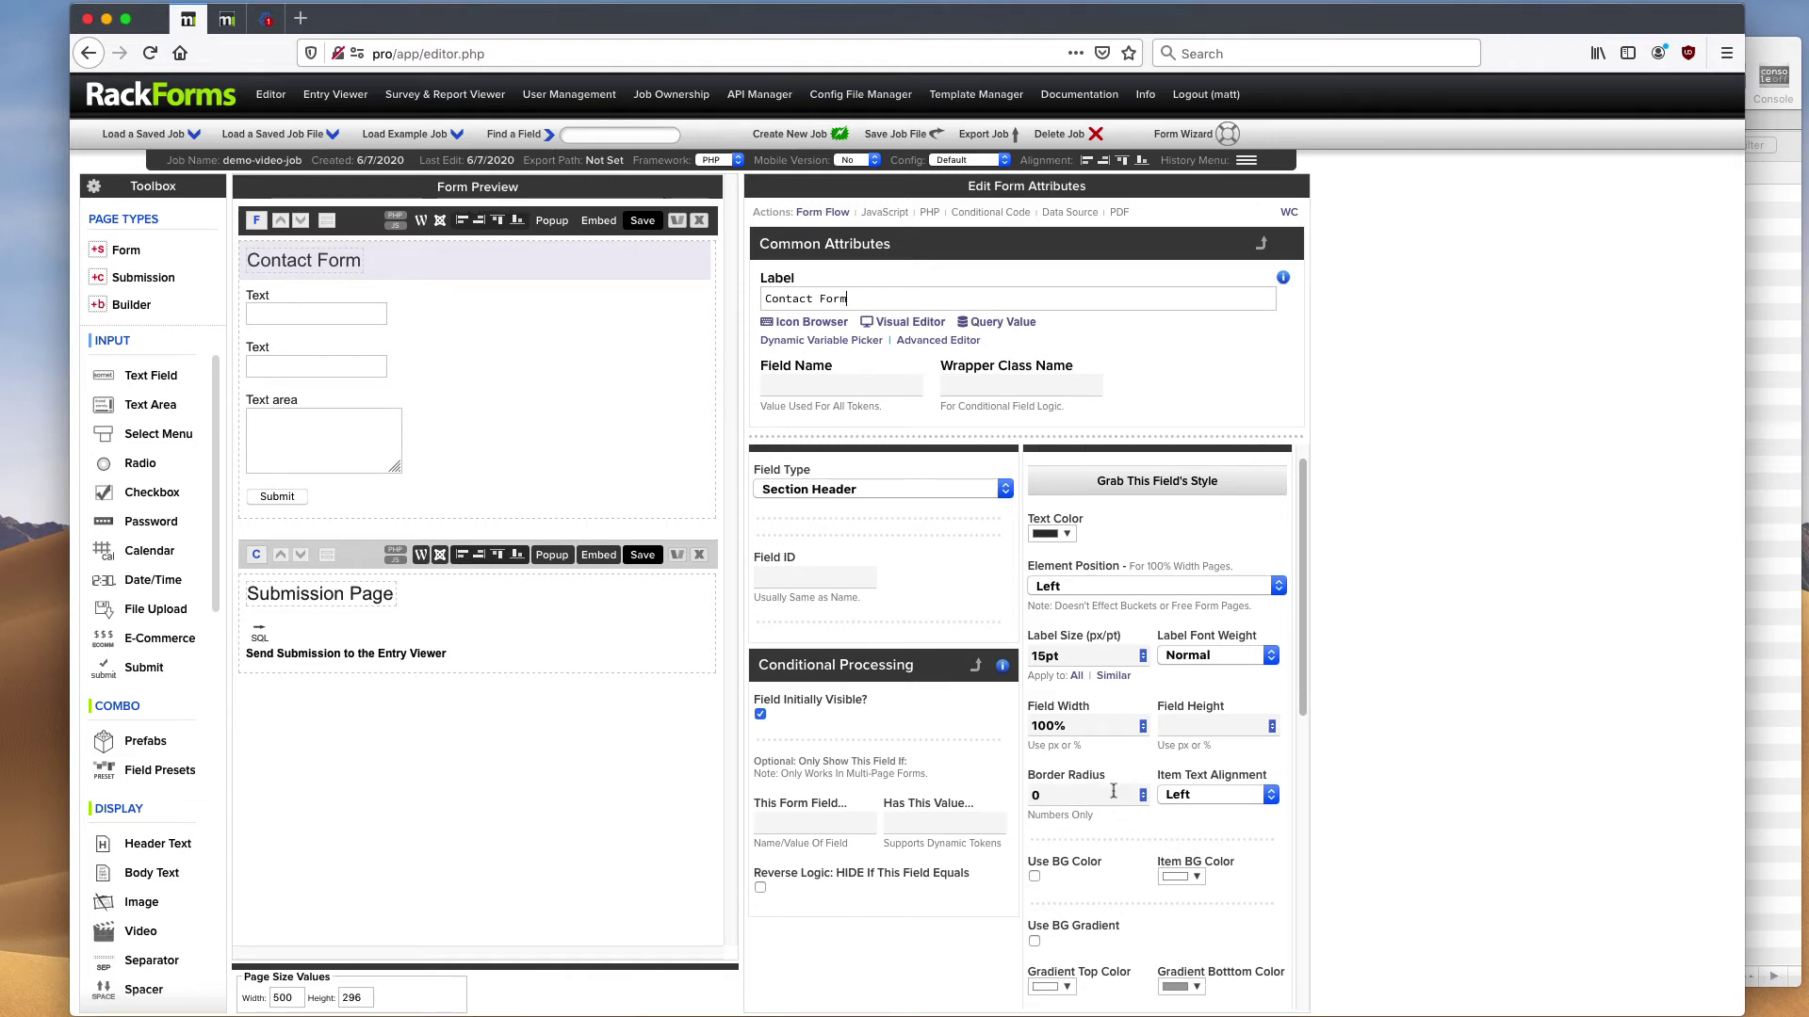
scroll(1119, 818, up, 1)
mouse_move(454, 303)
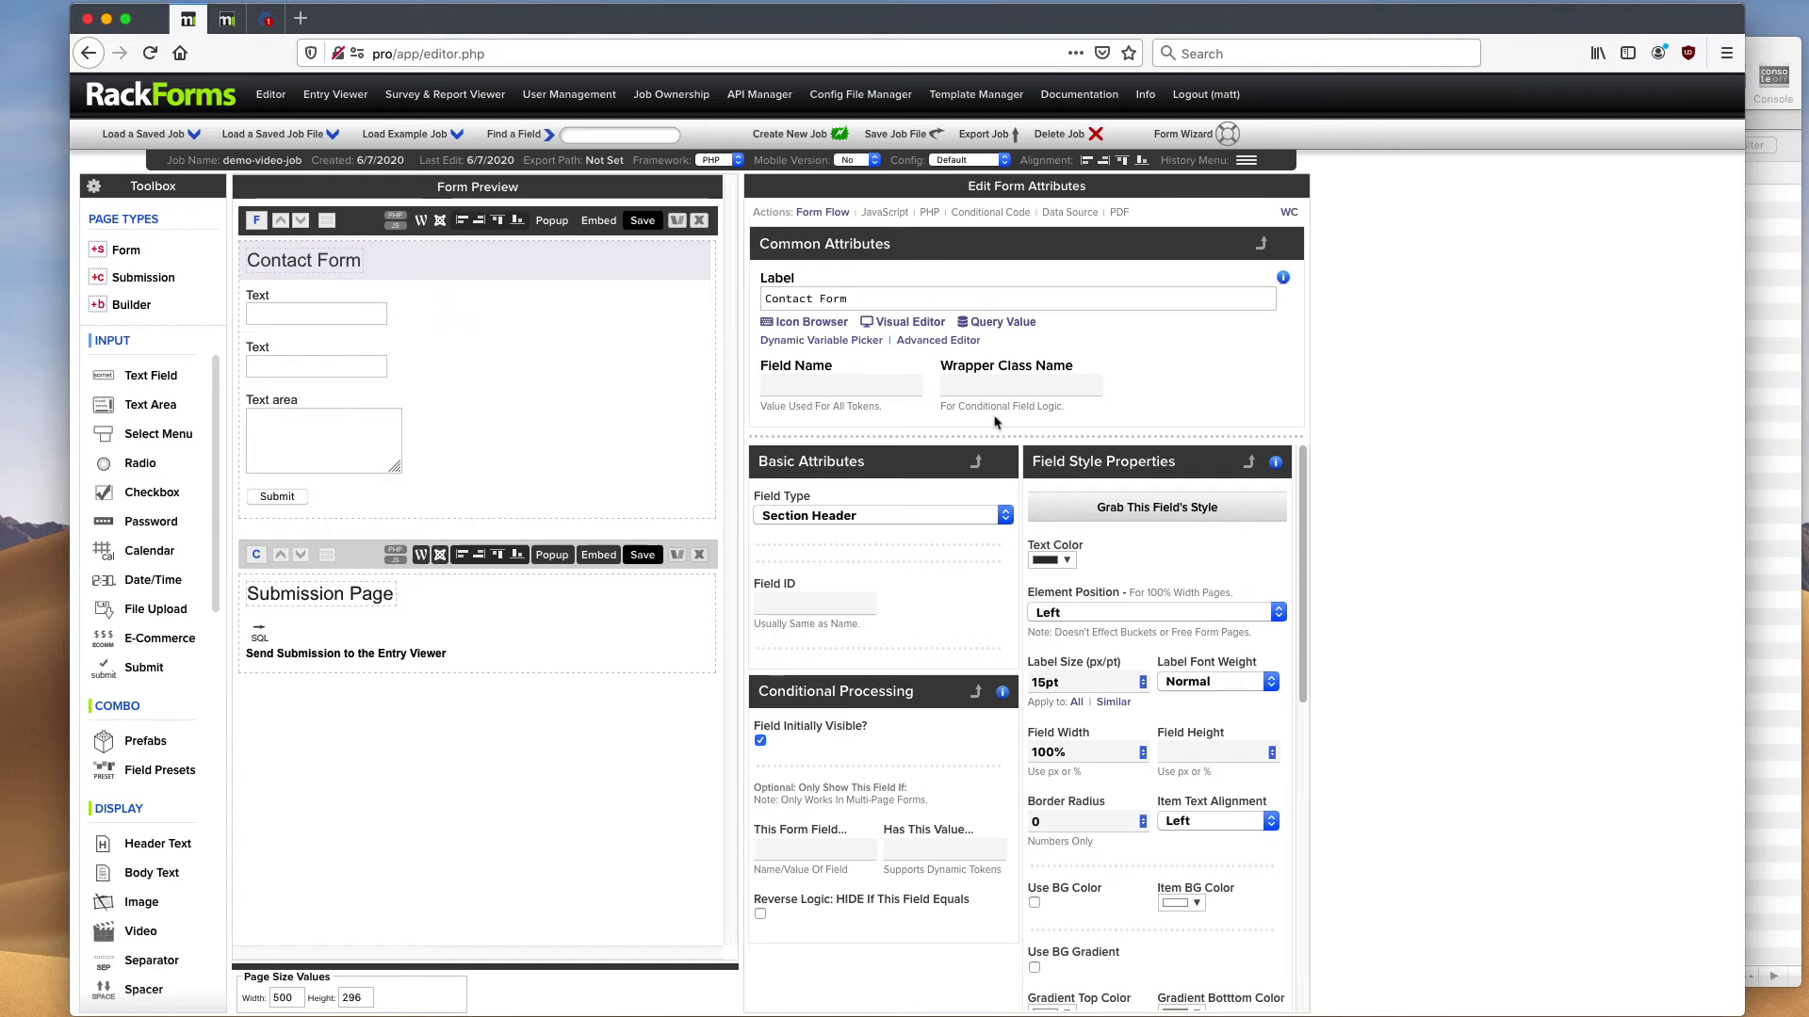
click(420, 318)
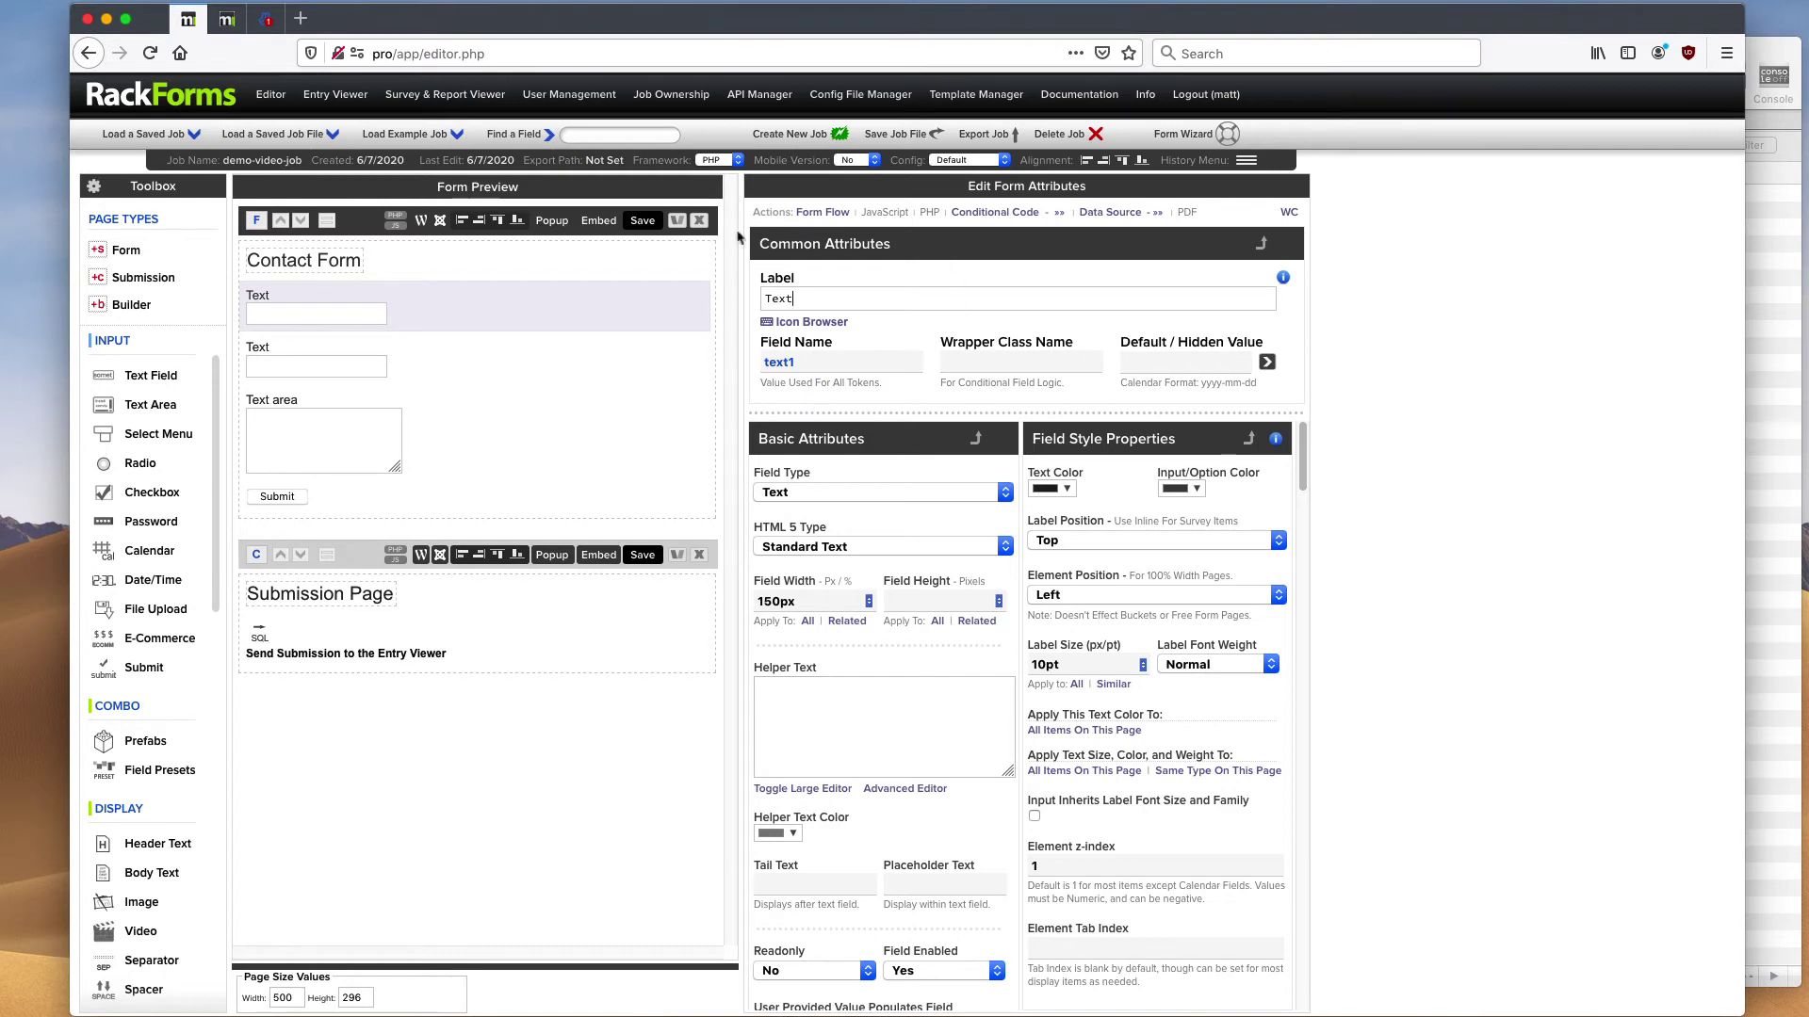
click(372, 262)
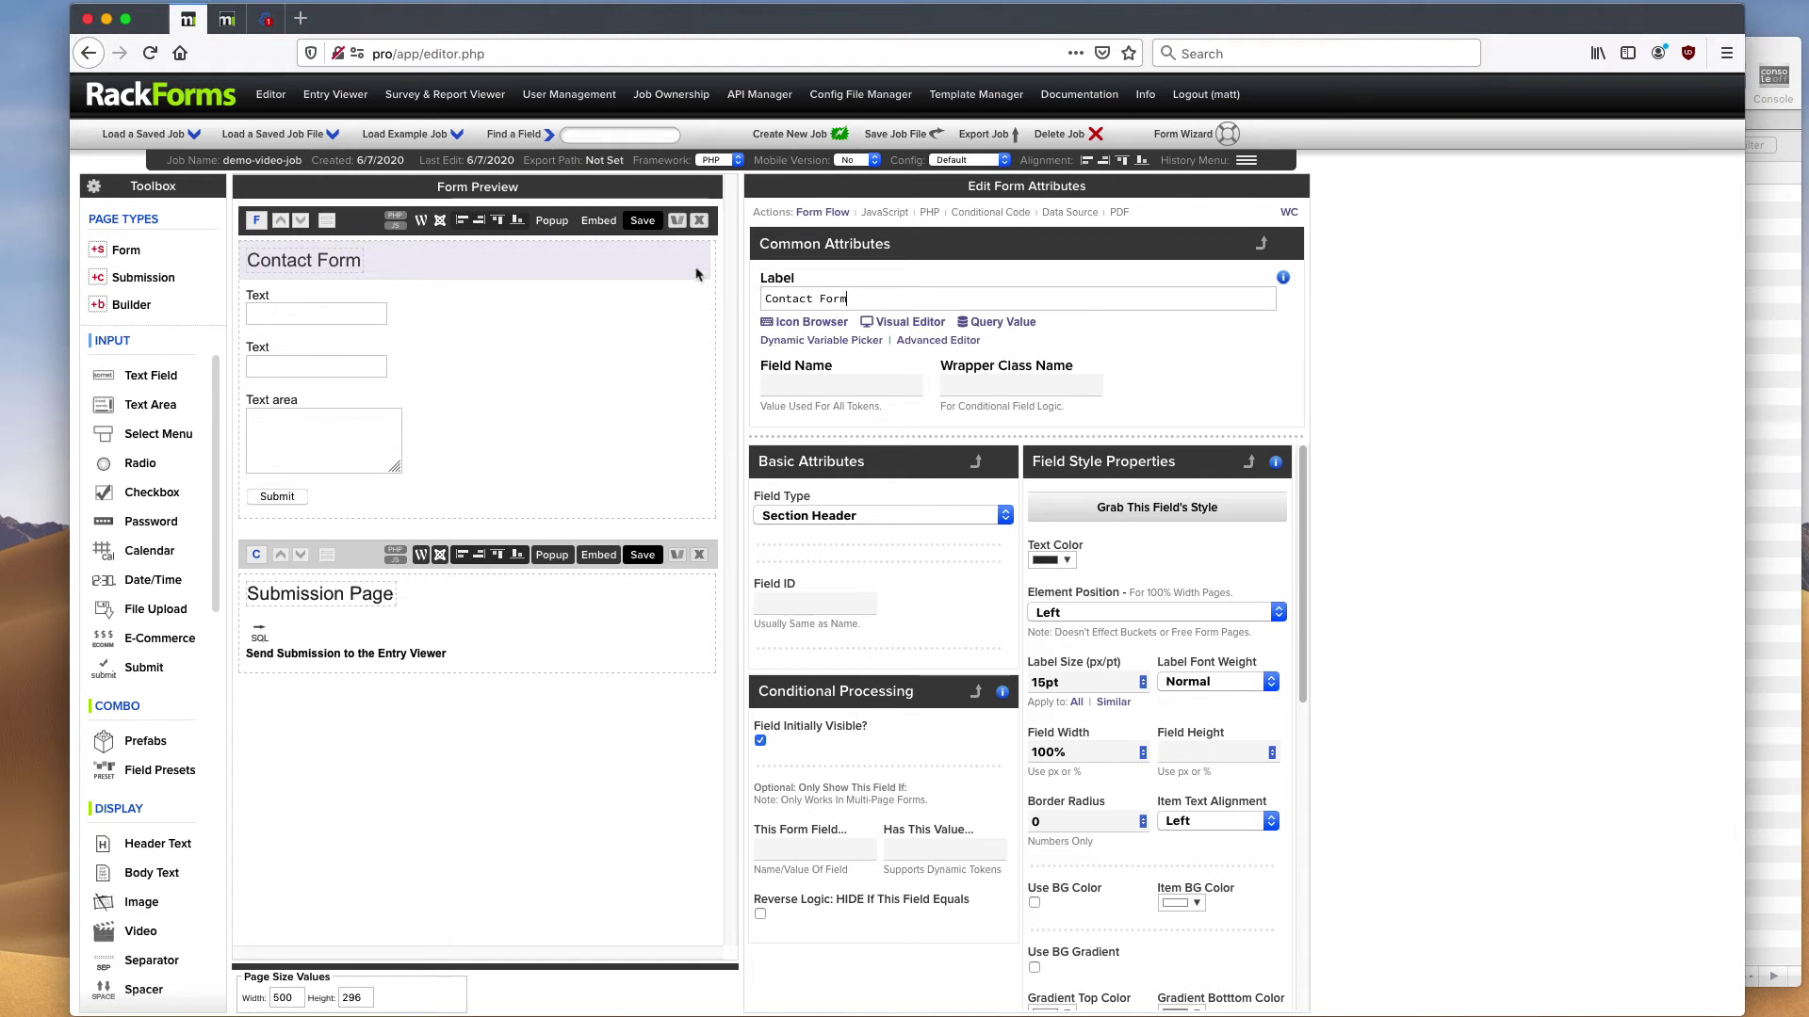
click(391, 292)
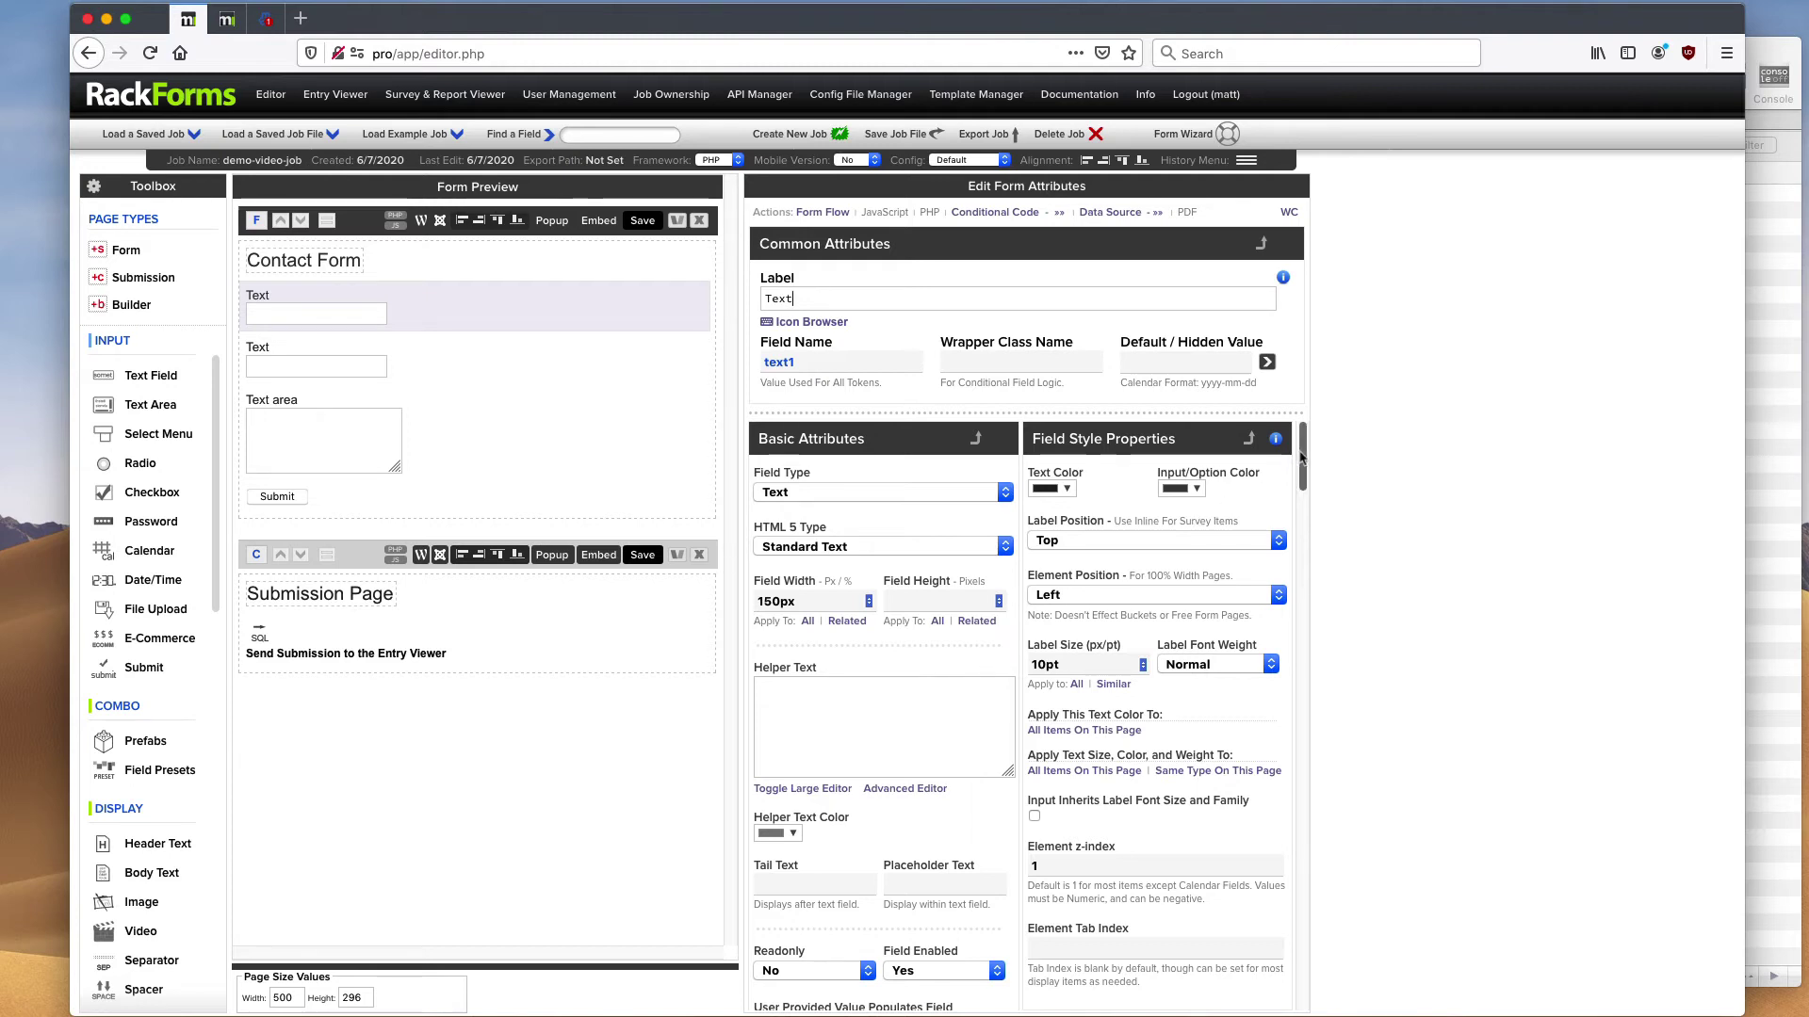
drag(1303, 457, 1307, 533)
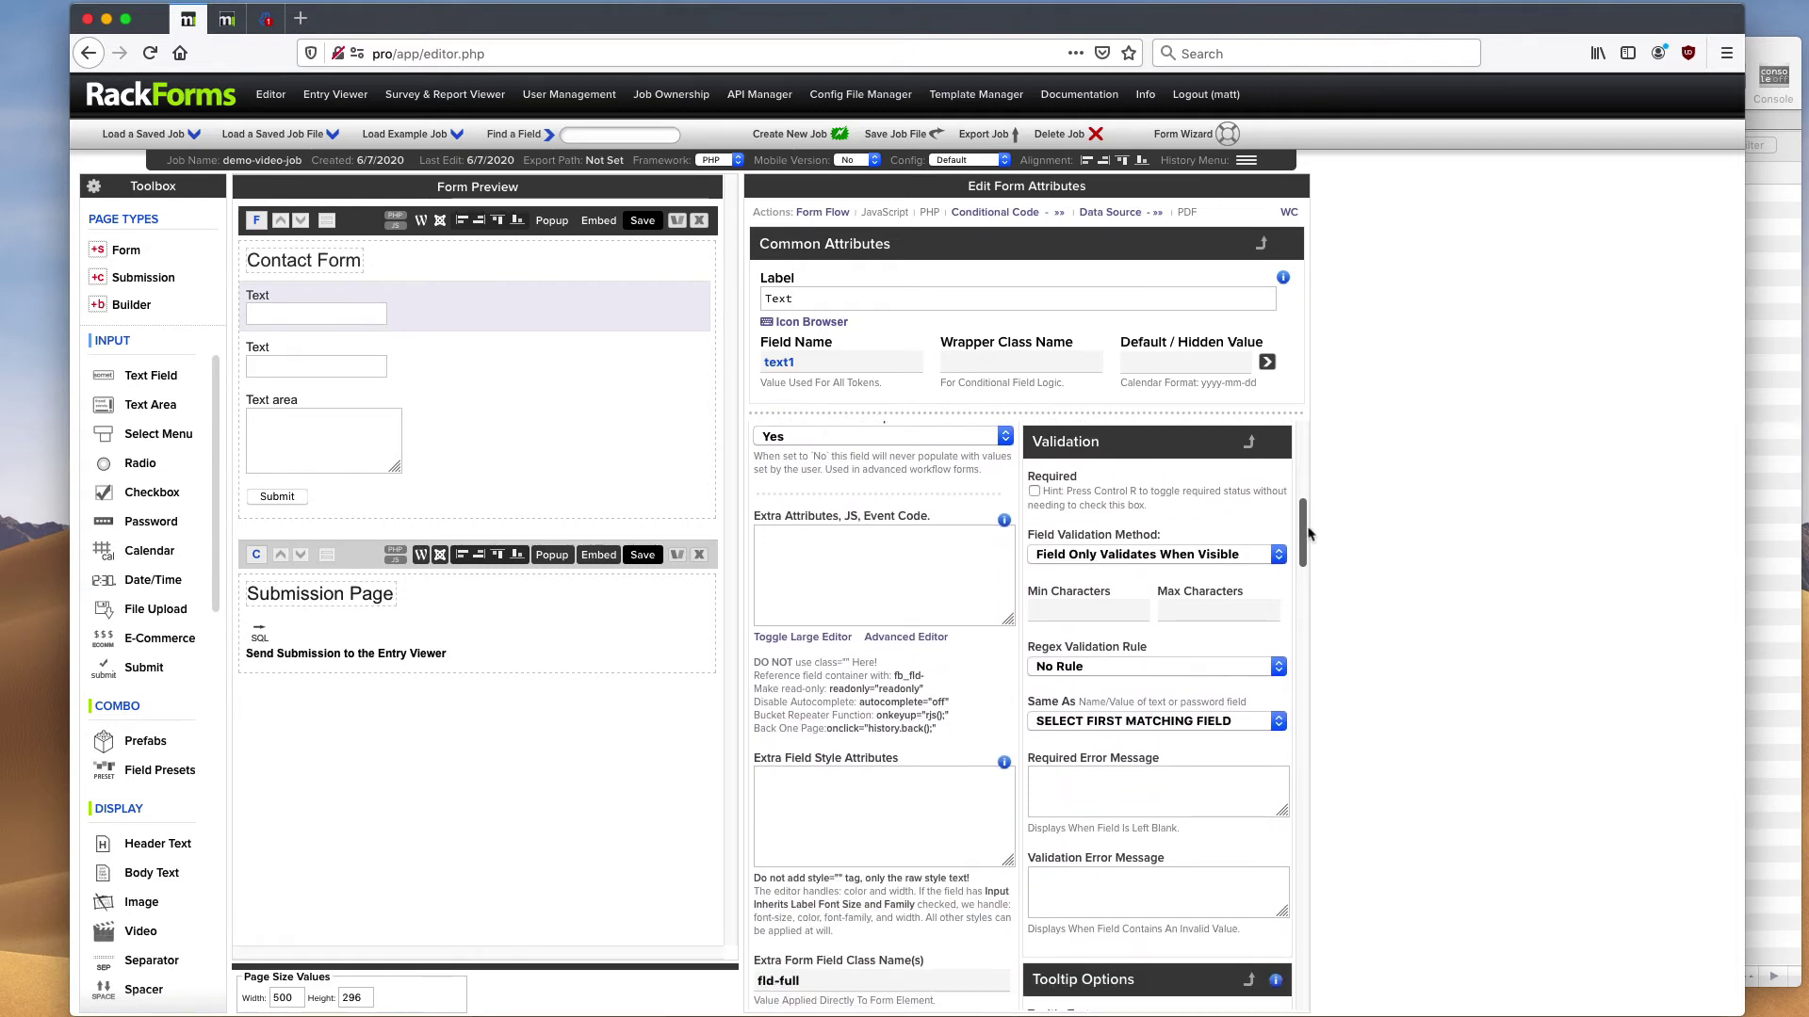
drag(1306, 518, 1279, 742)
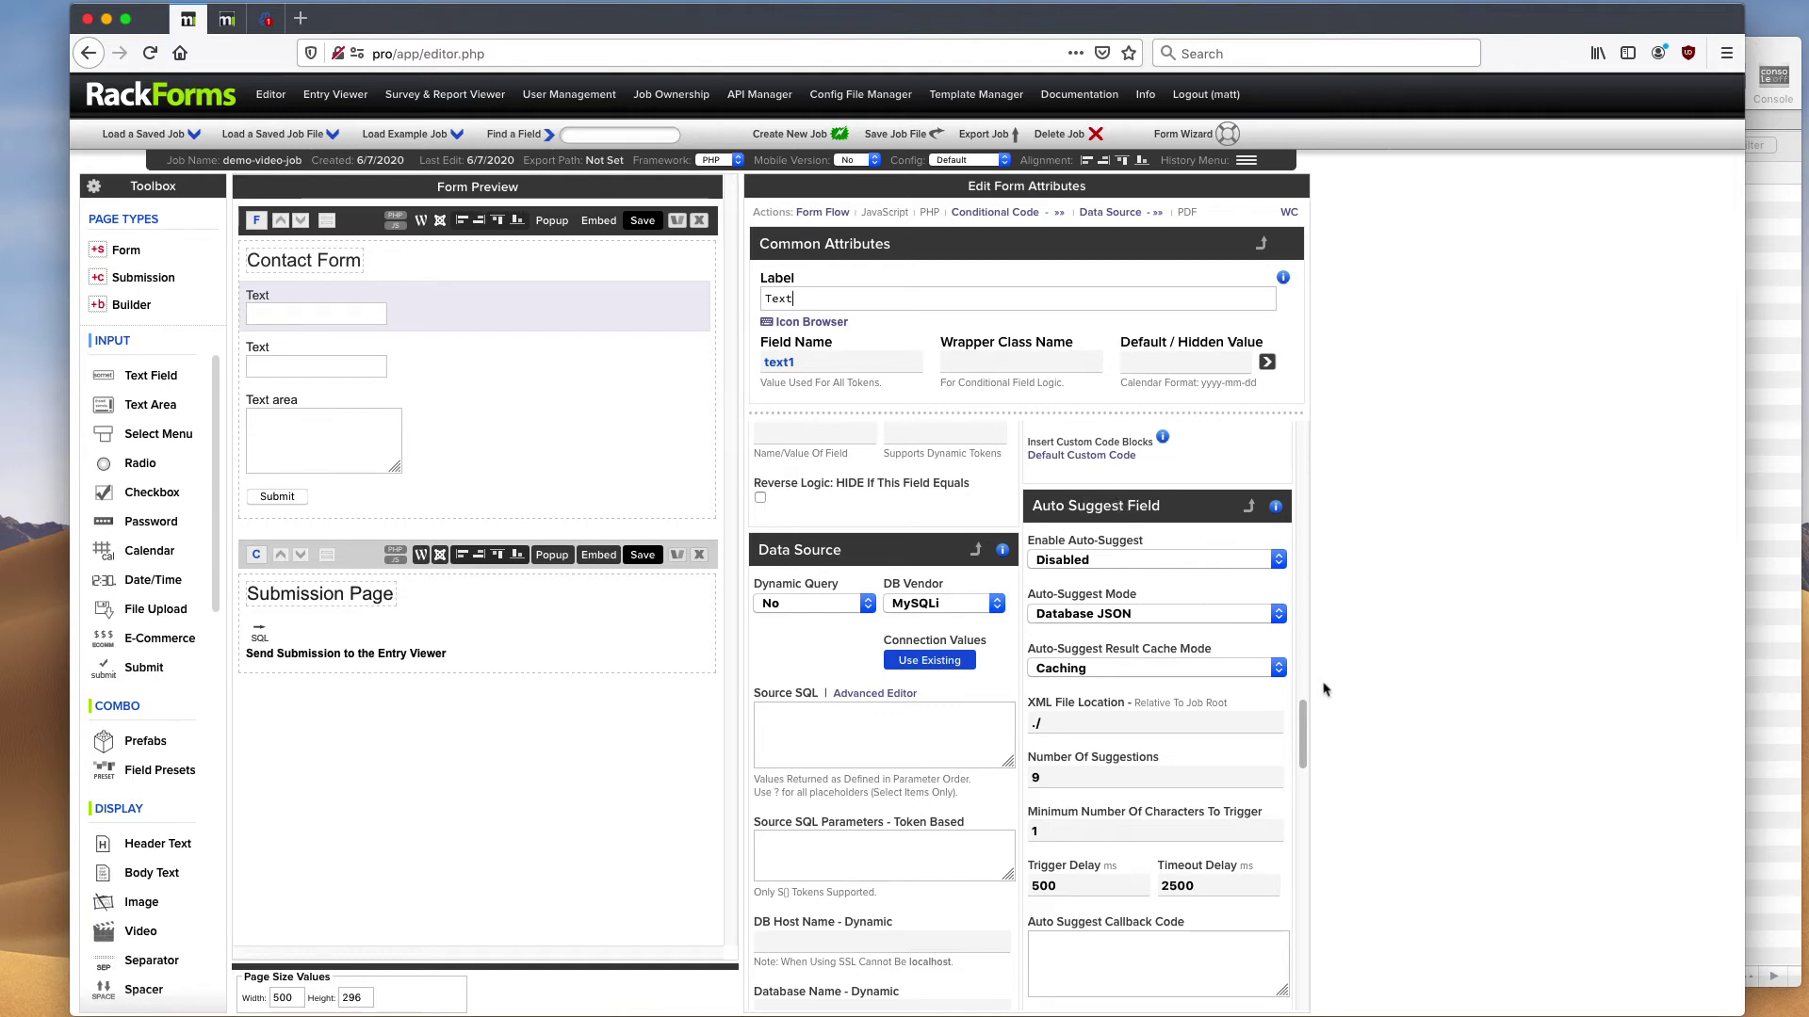
drag(1305, 733, 1327, 430)
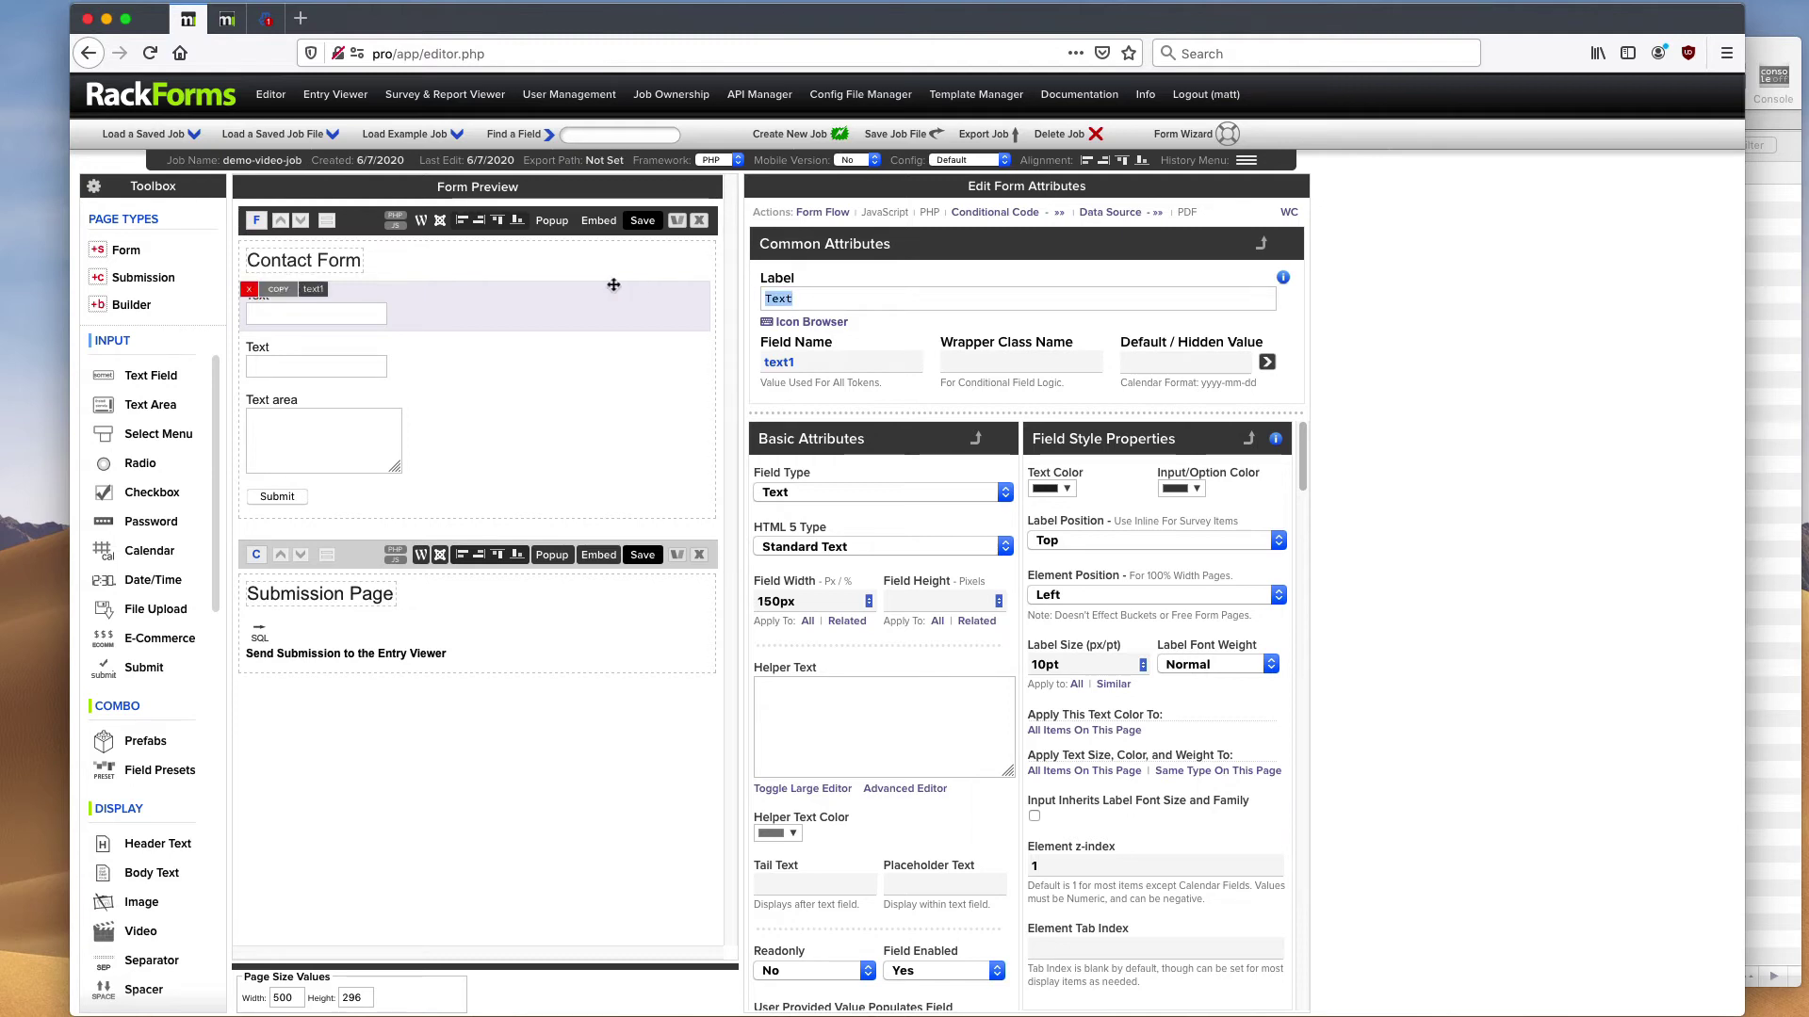
- Label the three fields Name, Email and Contact Message, giving field names Name and Contact_Message
text(Name)
key(Tab)
click(640, 358)
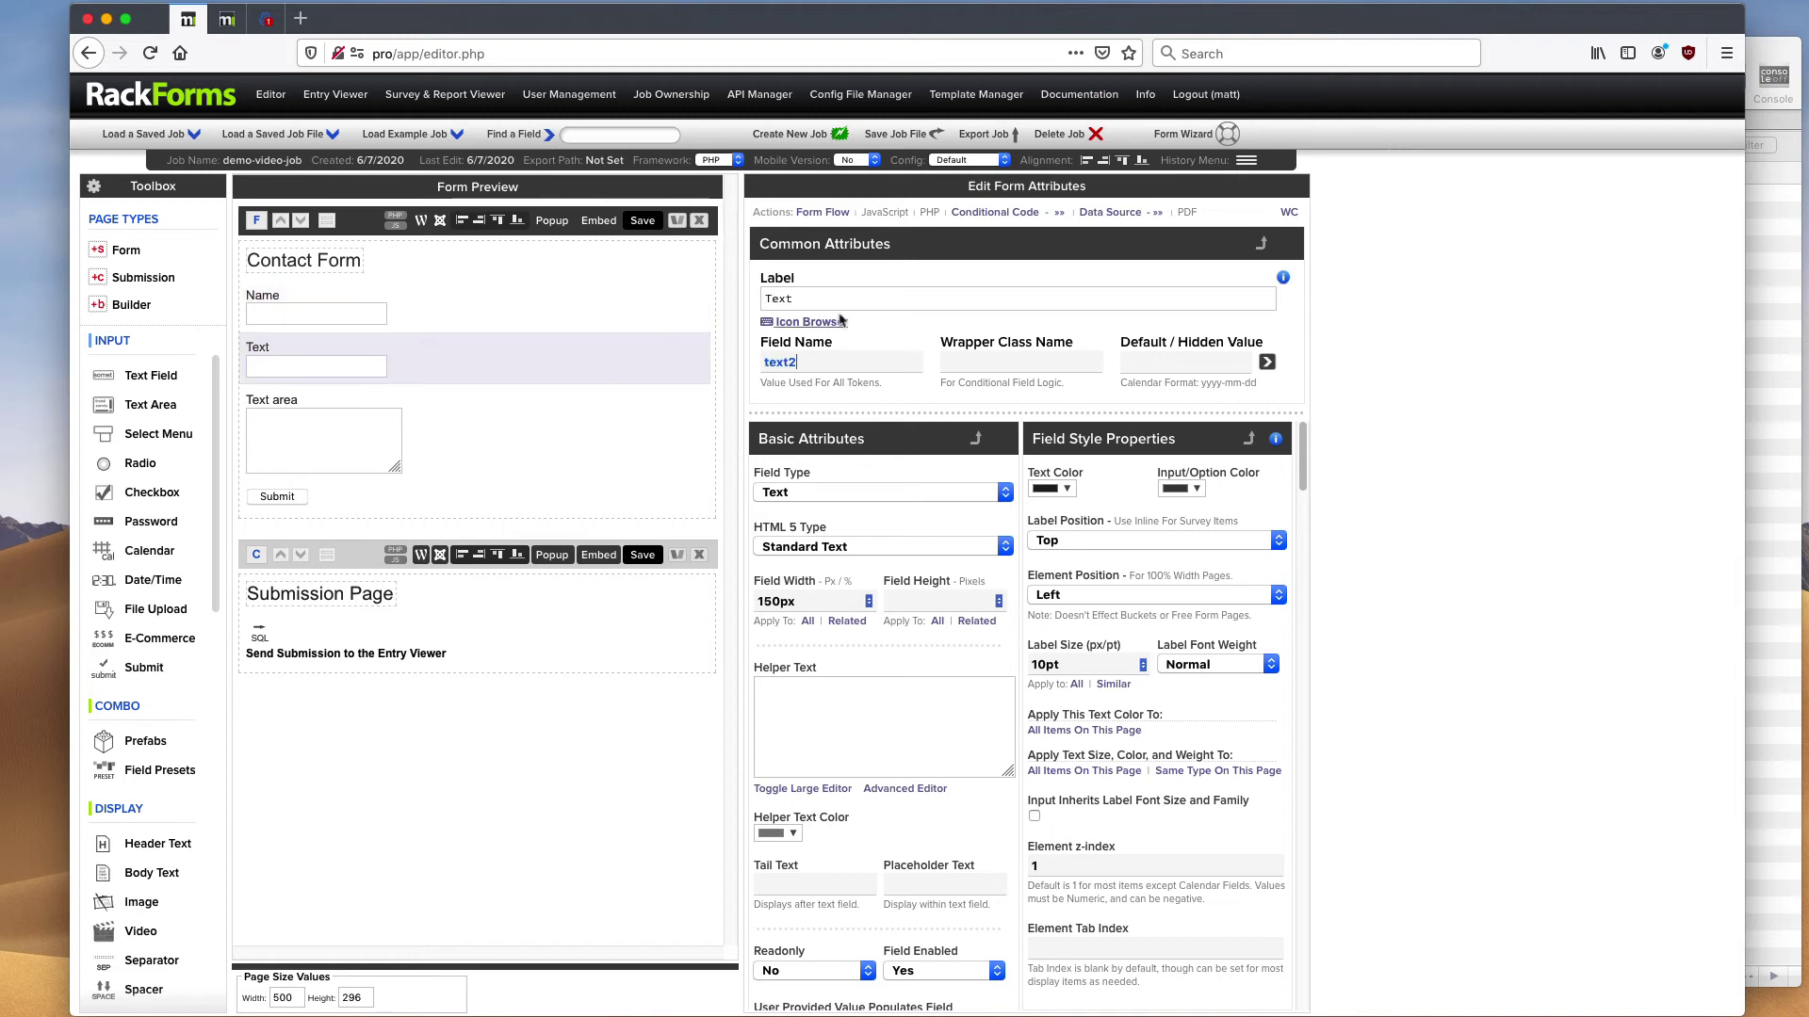
text(Email)
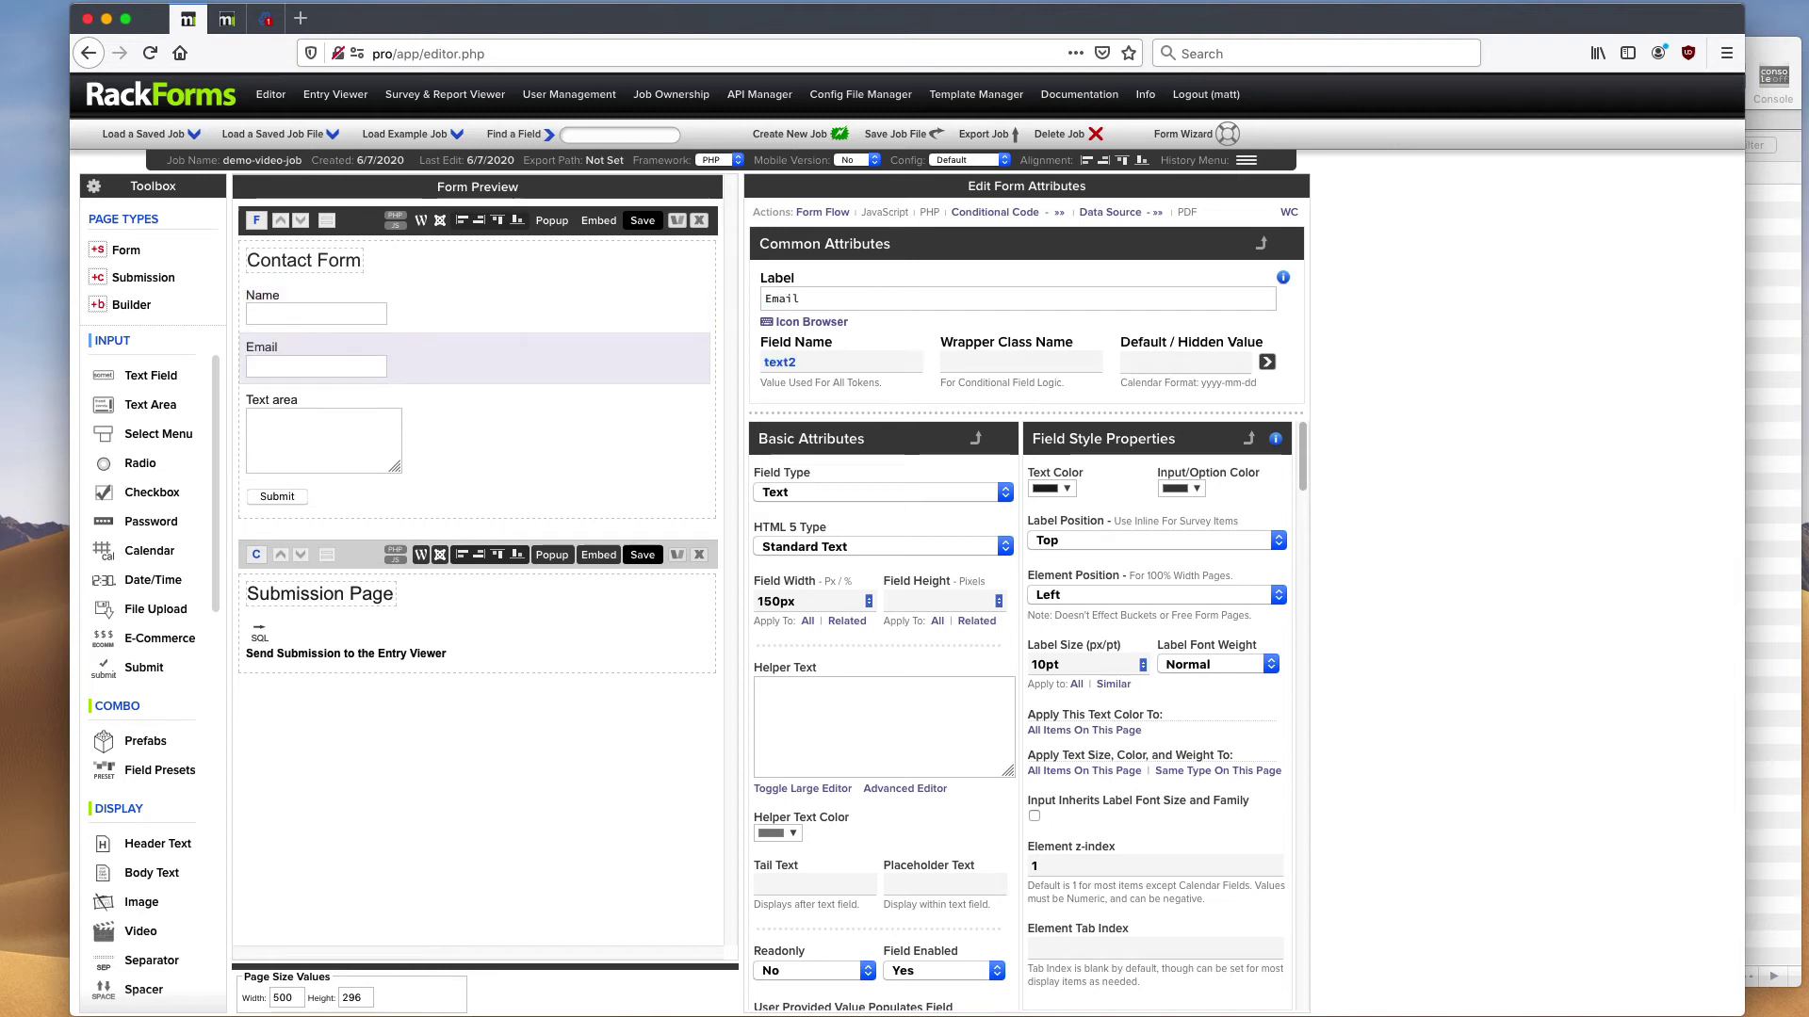
click(471, 412)
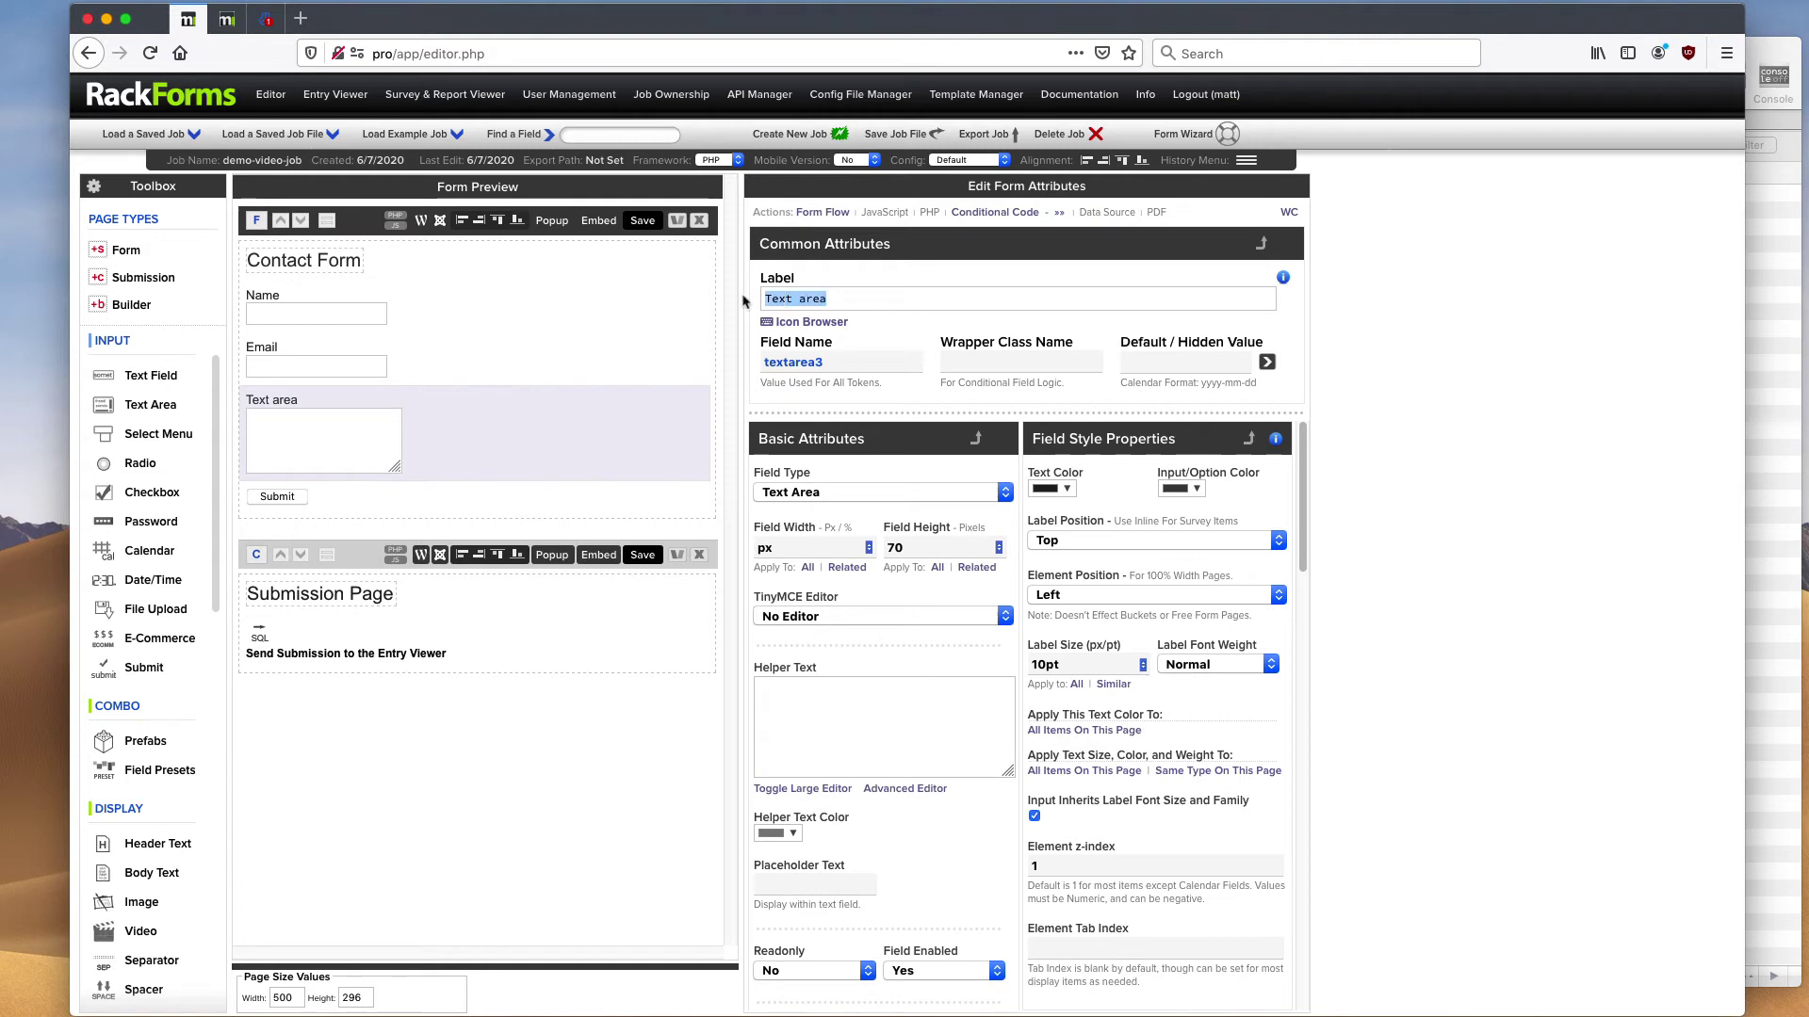
text(Contact Message)
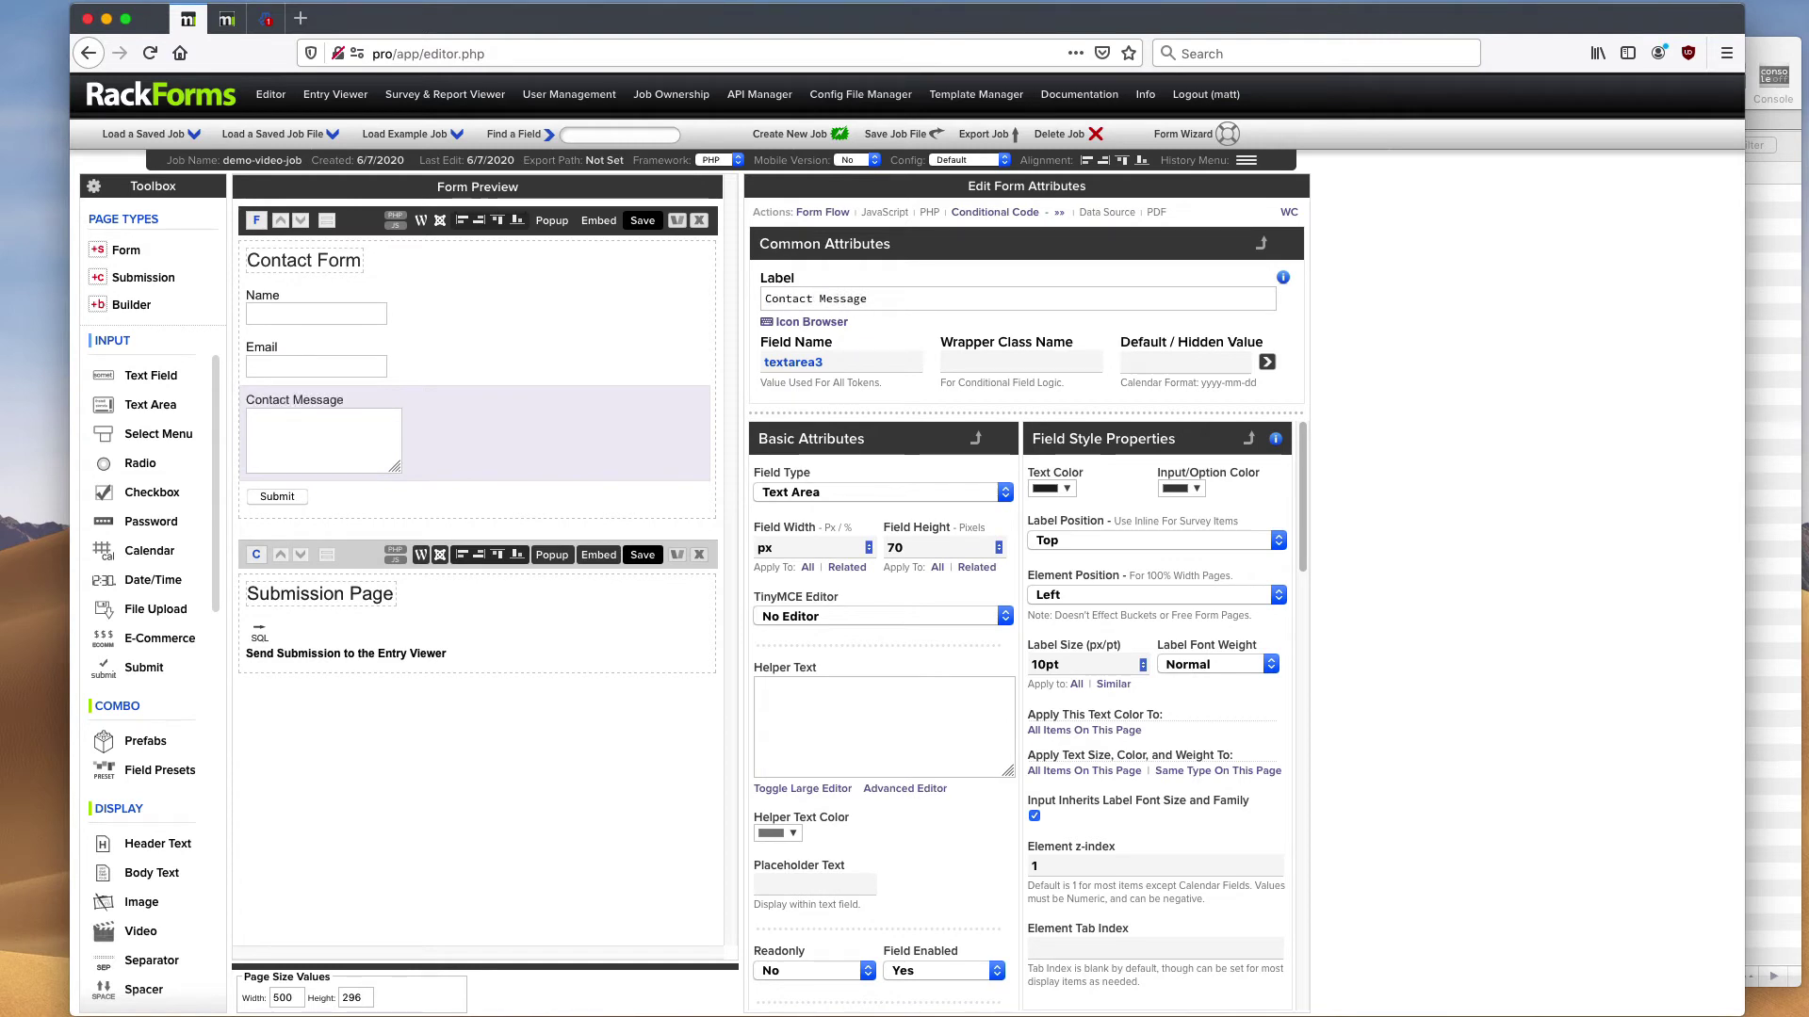
key(Tab)
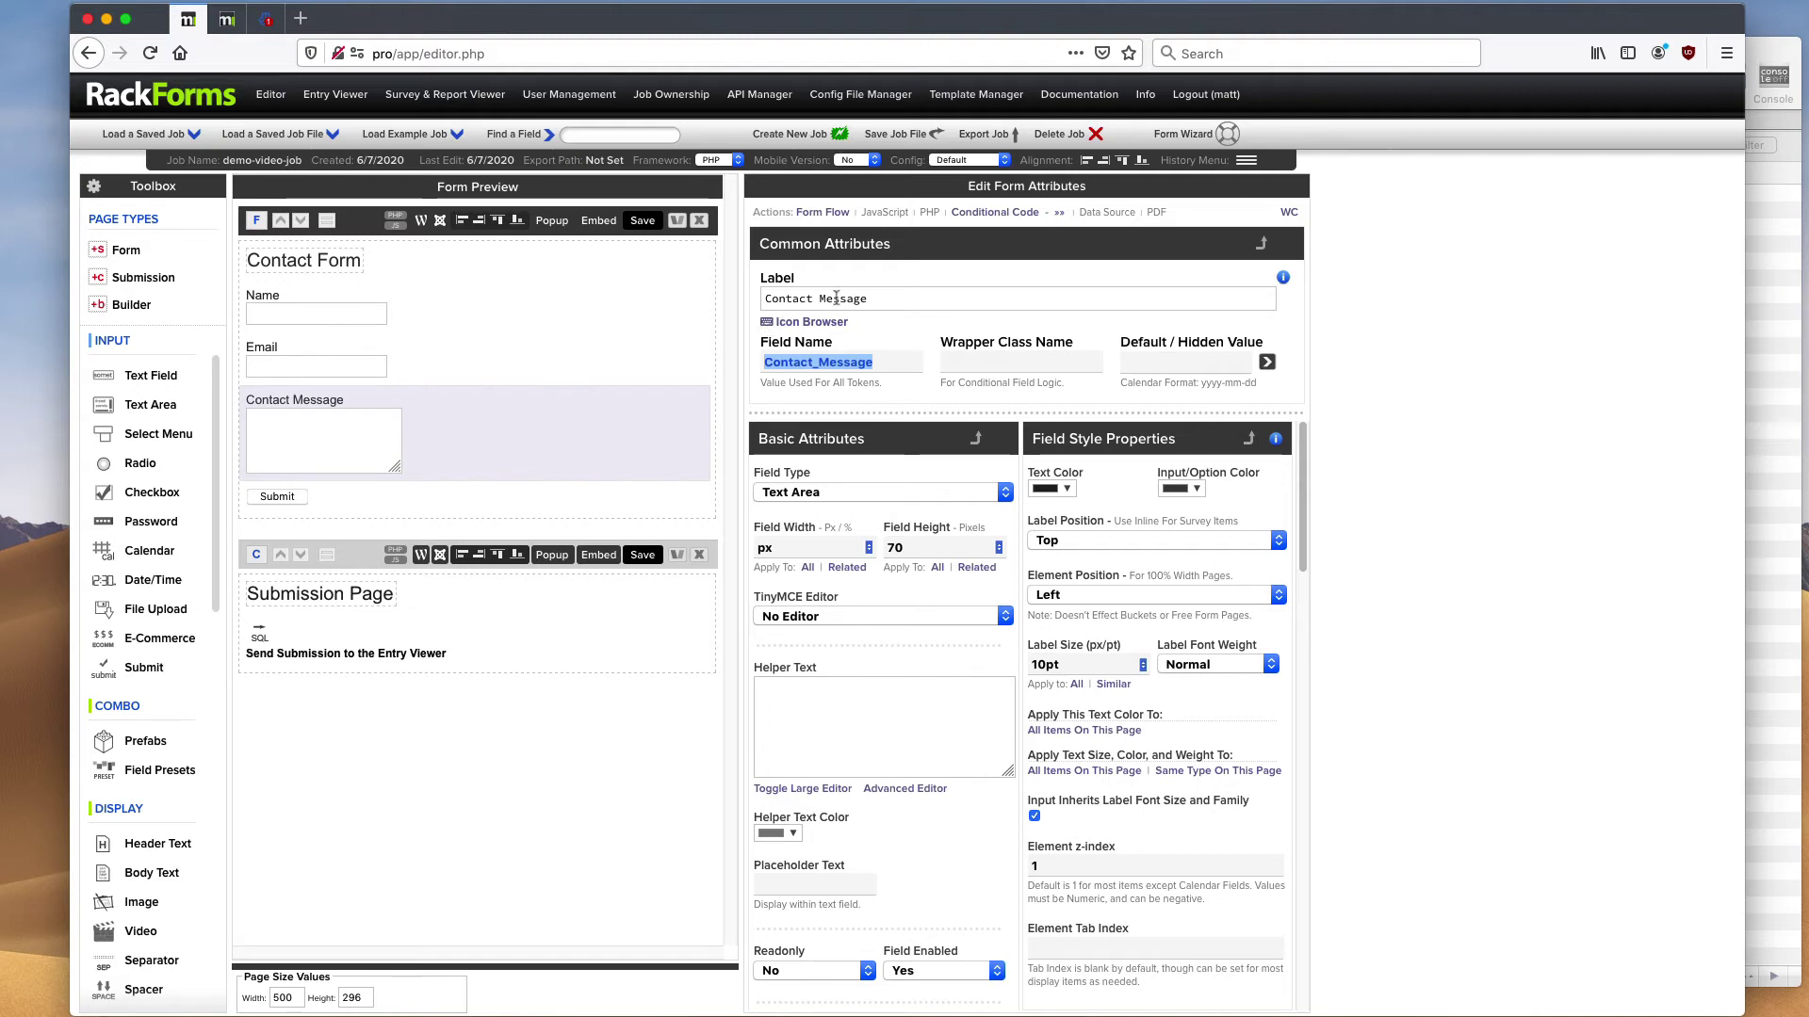
- Recheck the Contact Message label, then review the Email and Name fields' settings
triple_click(903, 296)
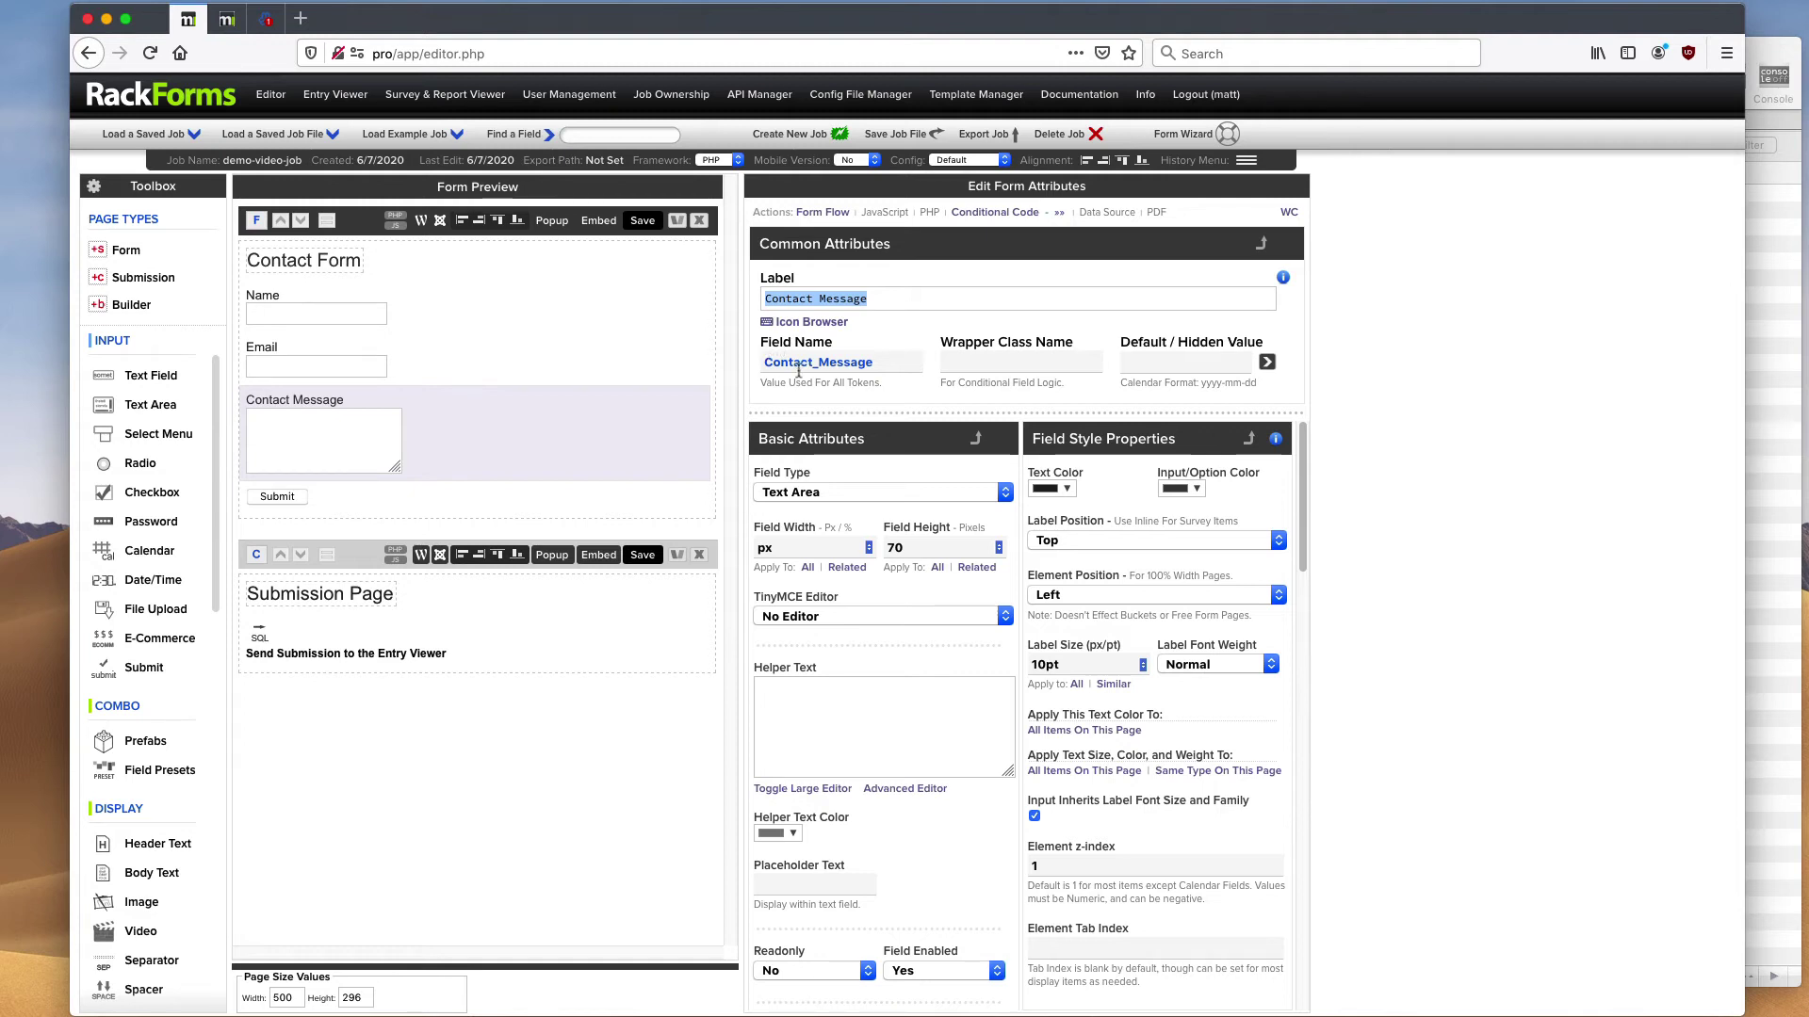
click(896, 298)
triple_click(896, 297)
mouse_move(497, 404)
click(466, 358)
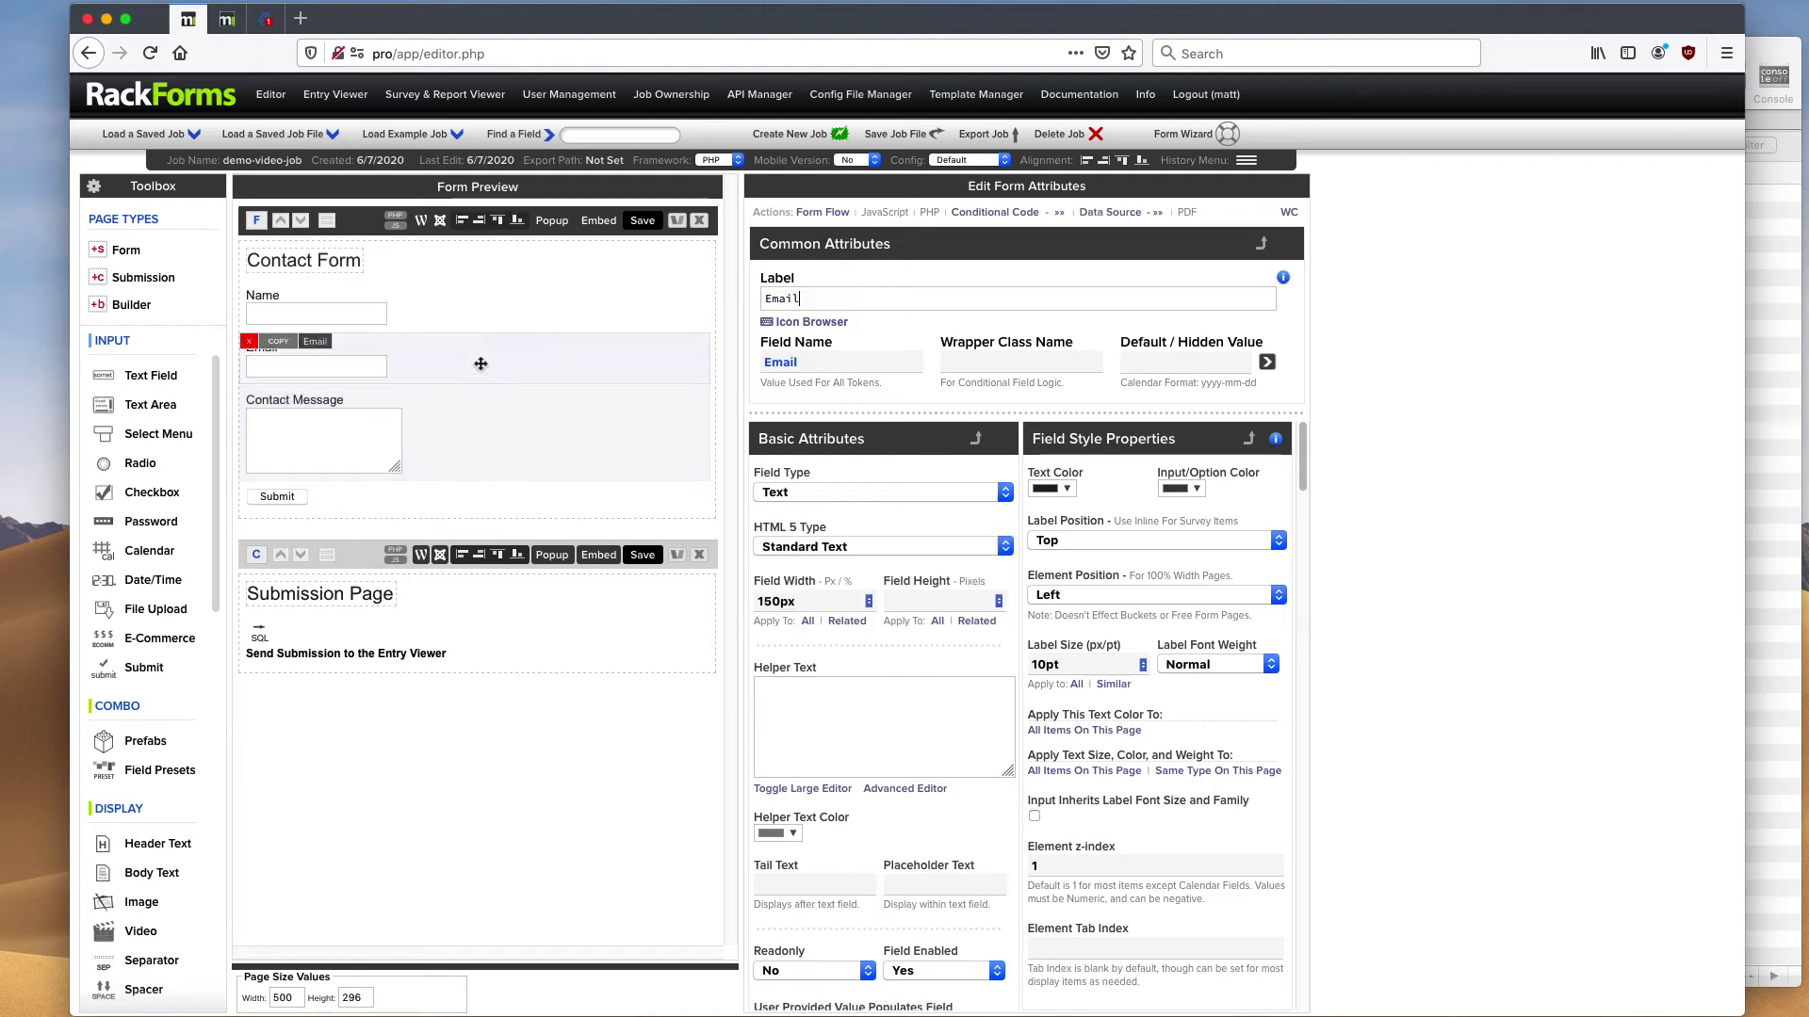
mouse_move(418, 307)
click(524, 307)
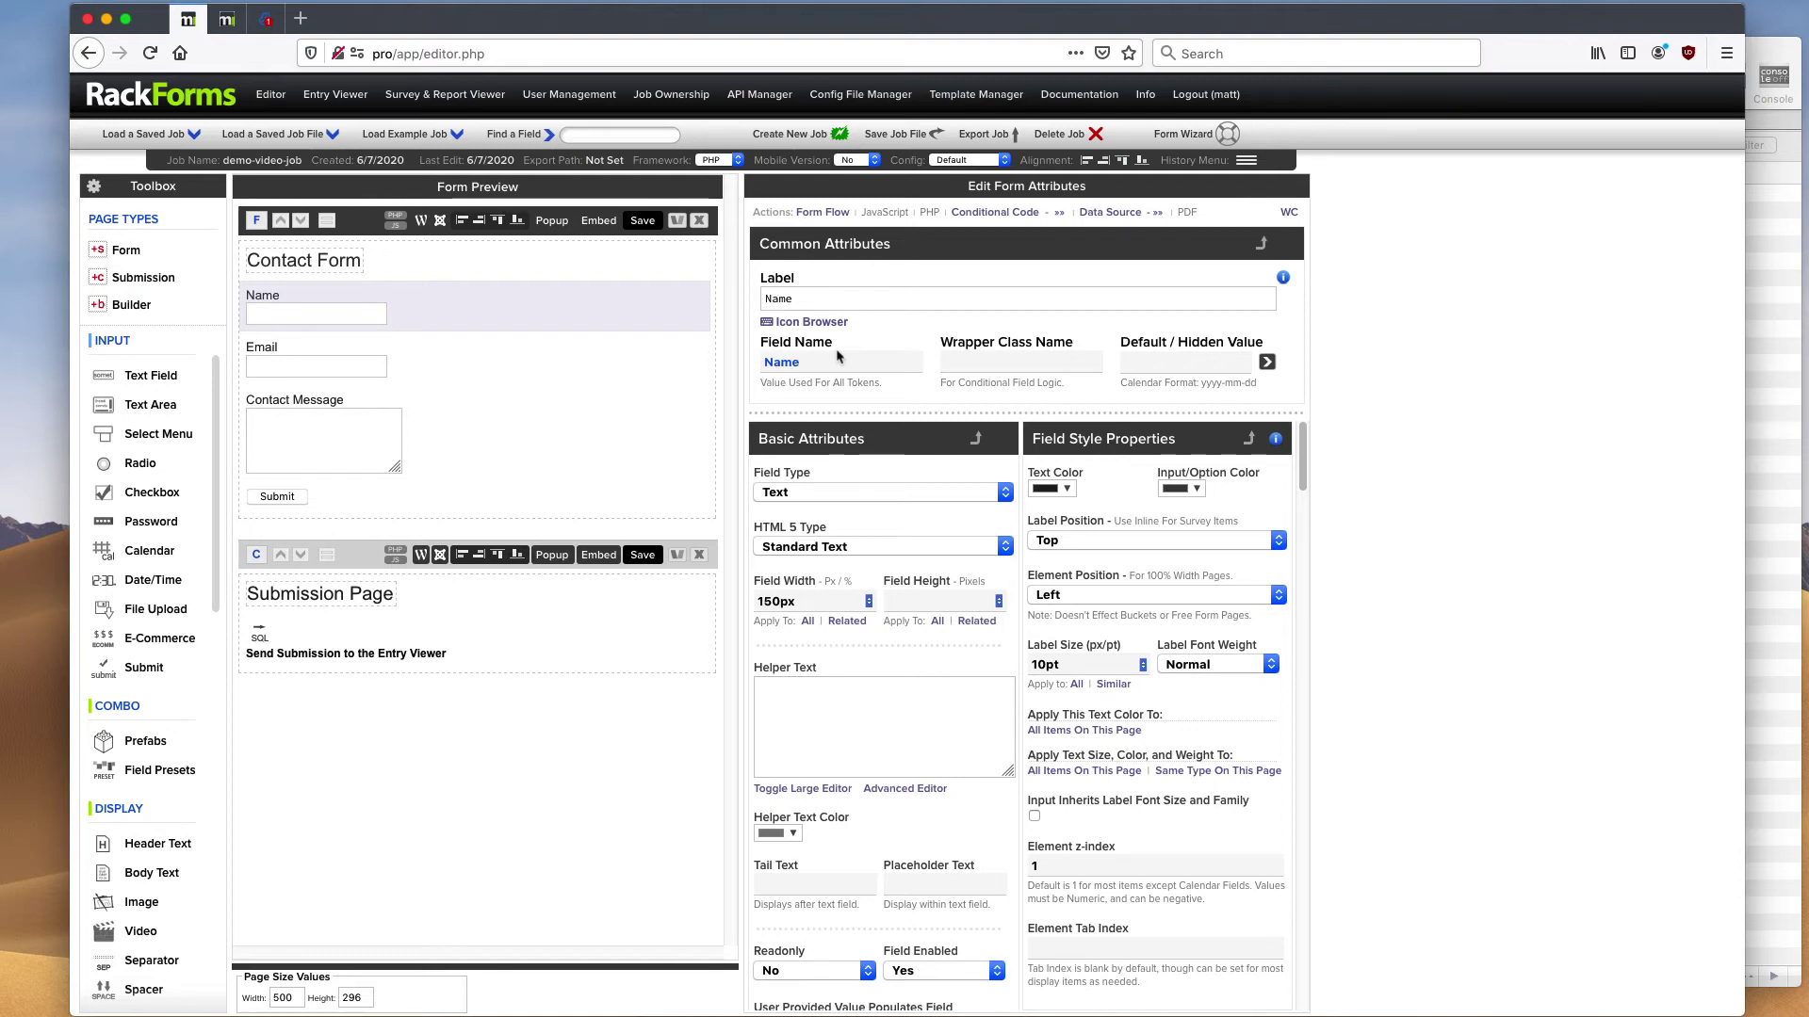
mouse_move(507, 304)
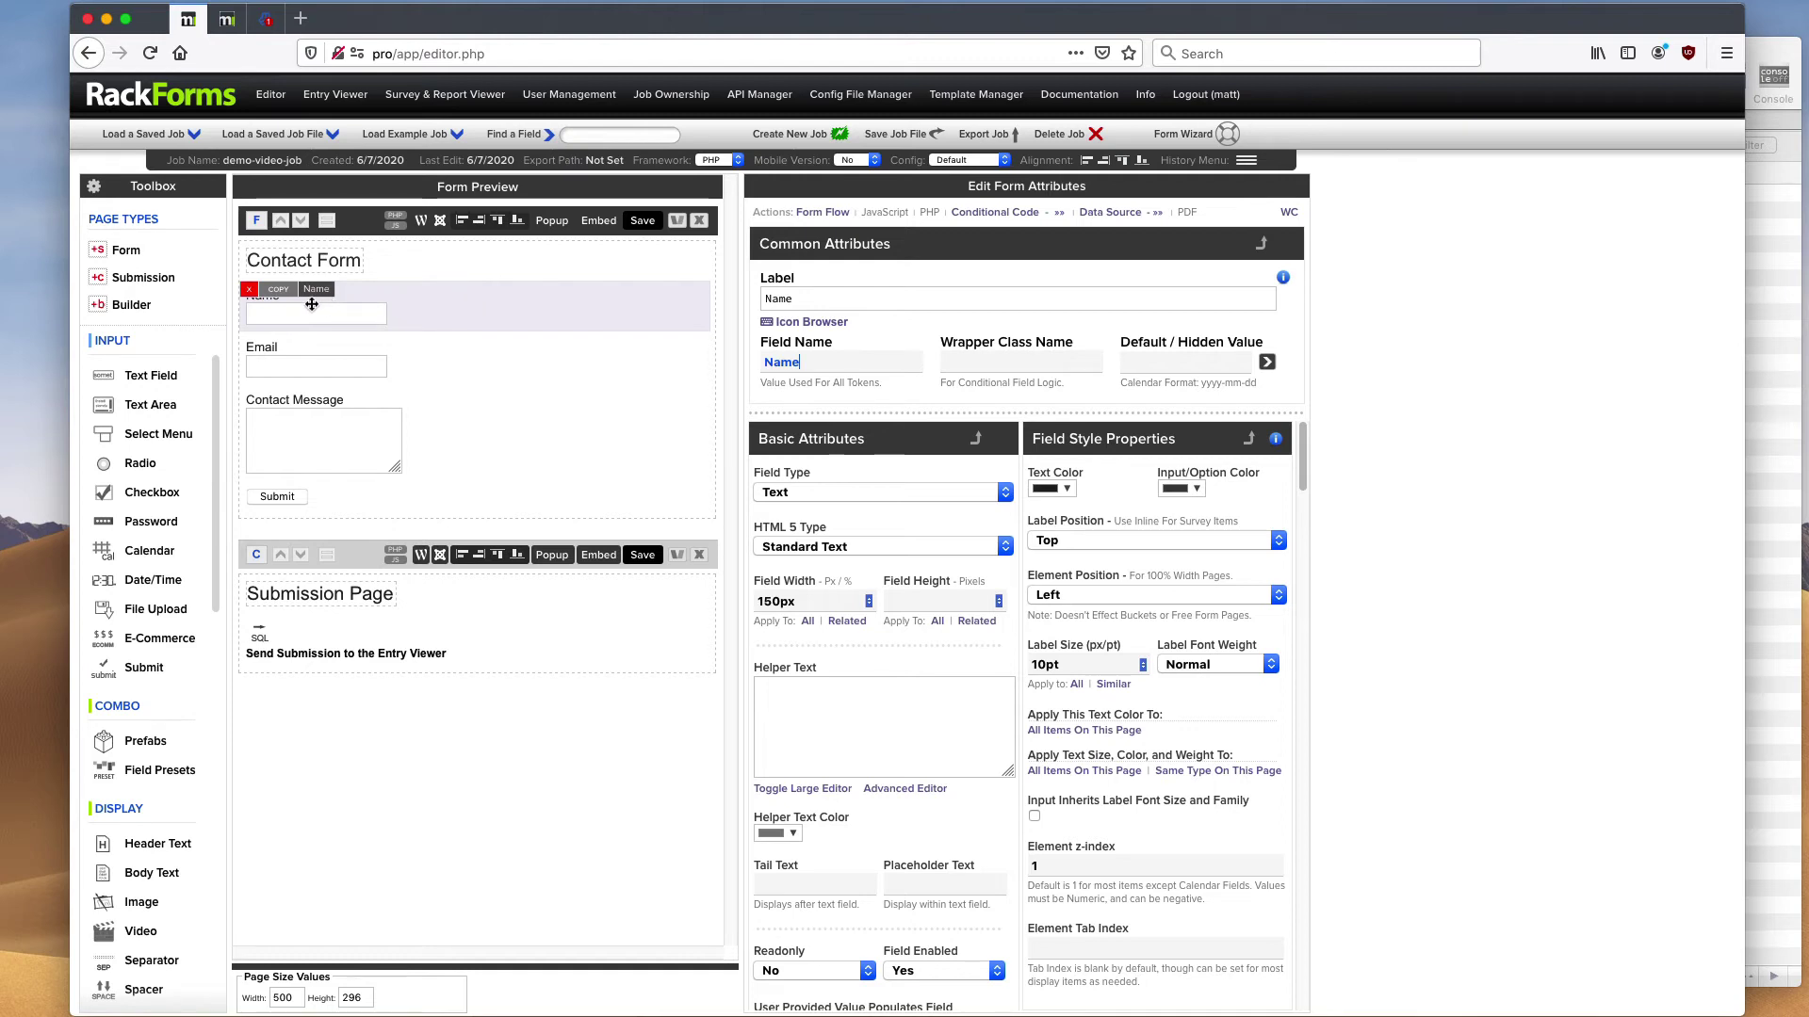
- Change the submission page heading to 'Thank you for your submission,' and open the Dynamic Variable Picker
click(376, 598)
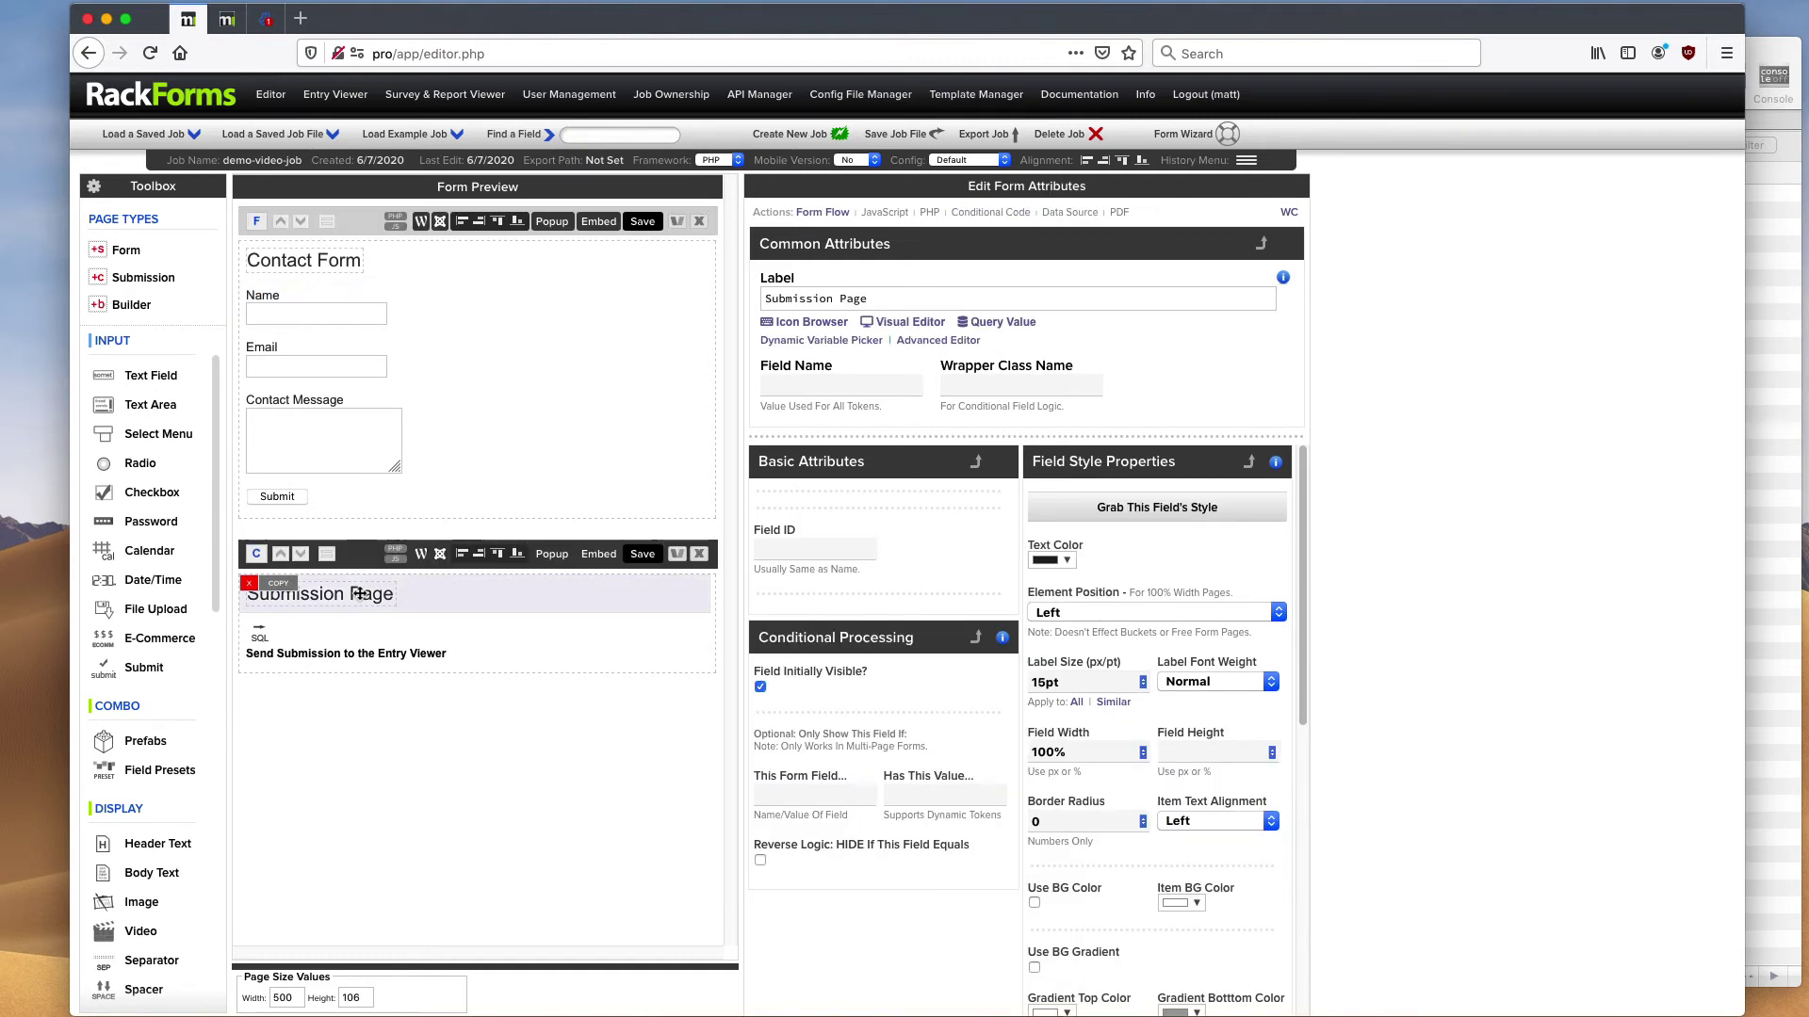
click(801, 299)
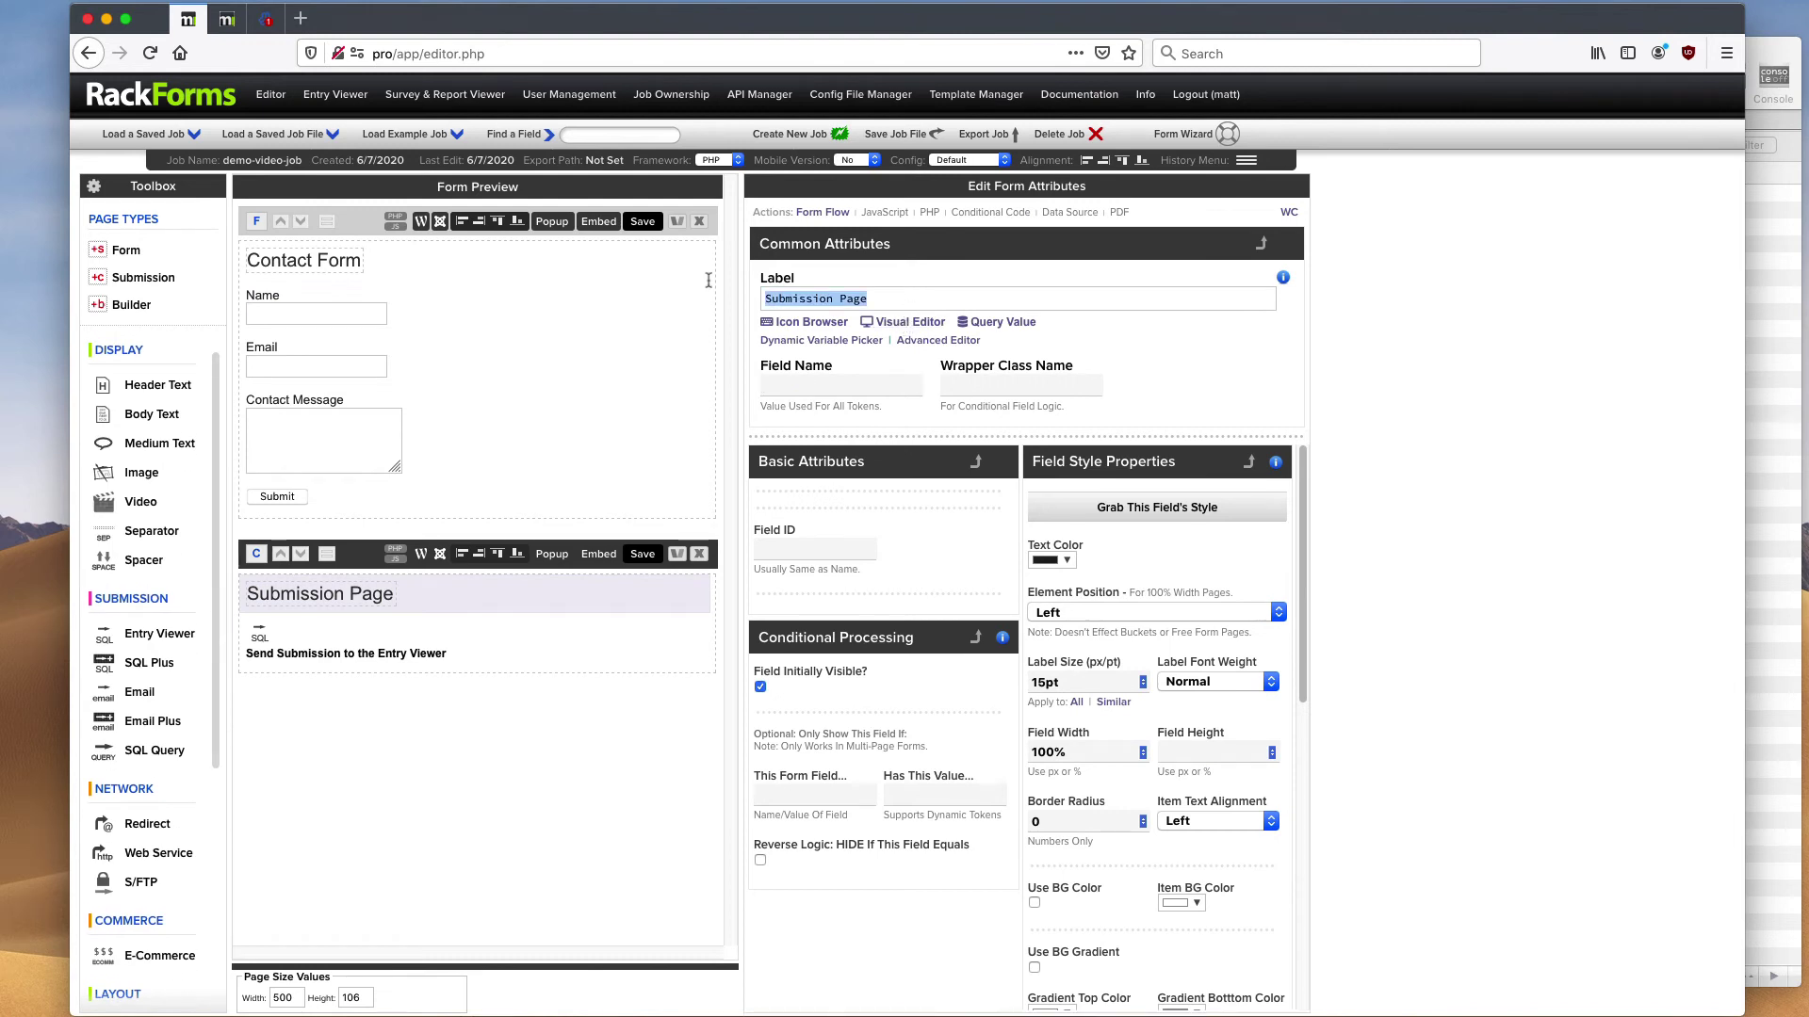
text(Thank y)
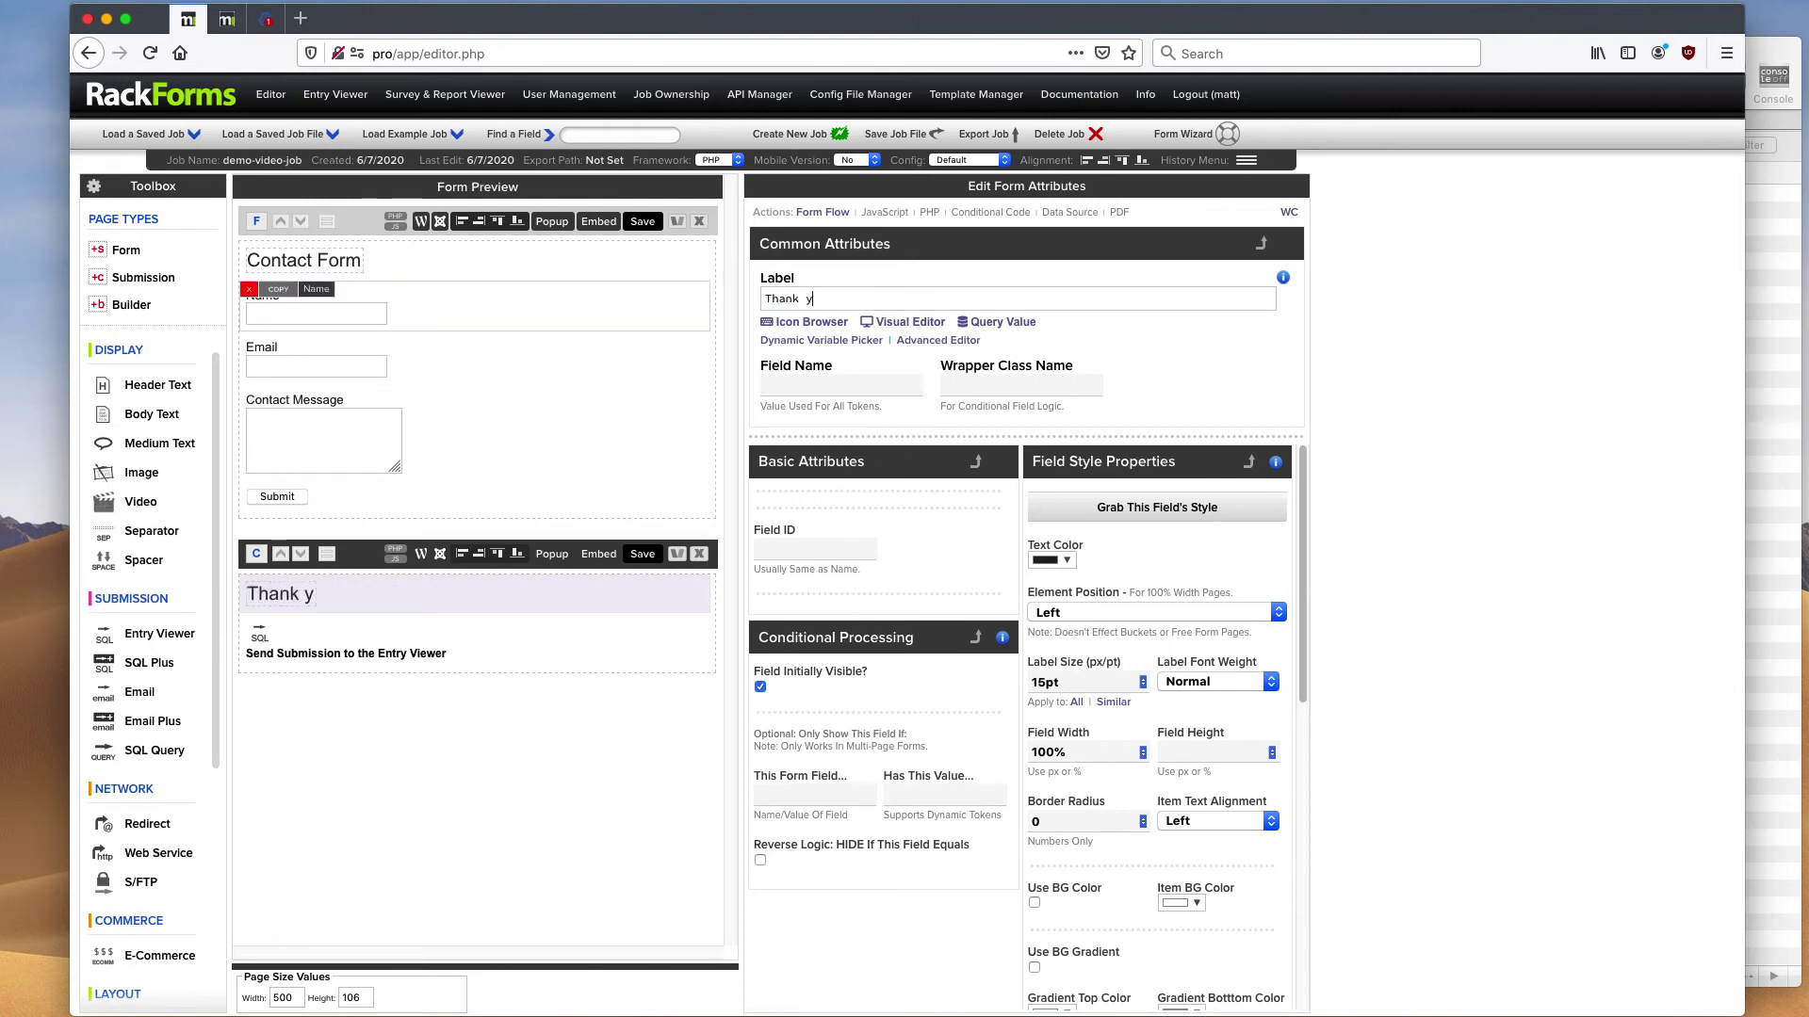
text(ou for your subm)
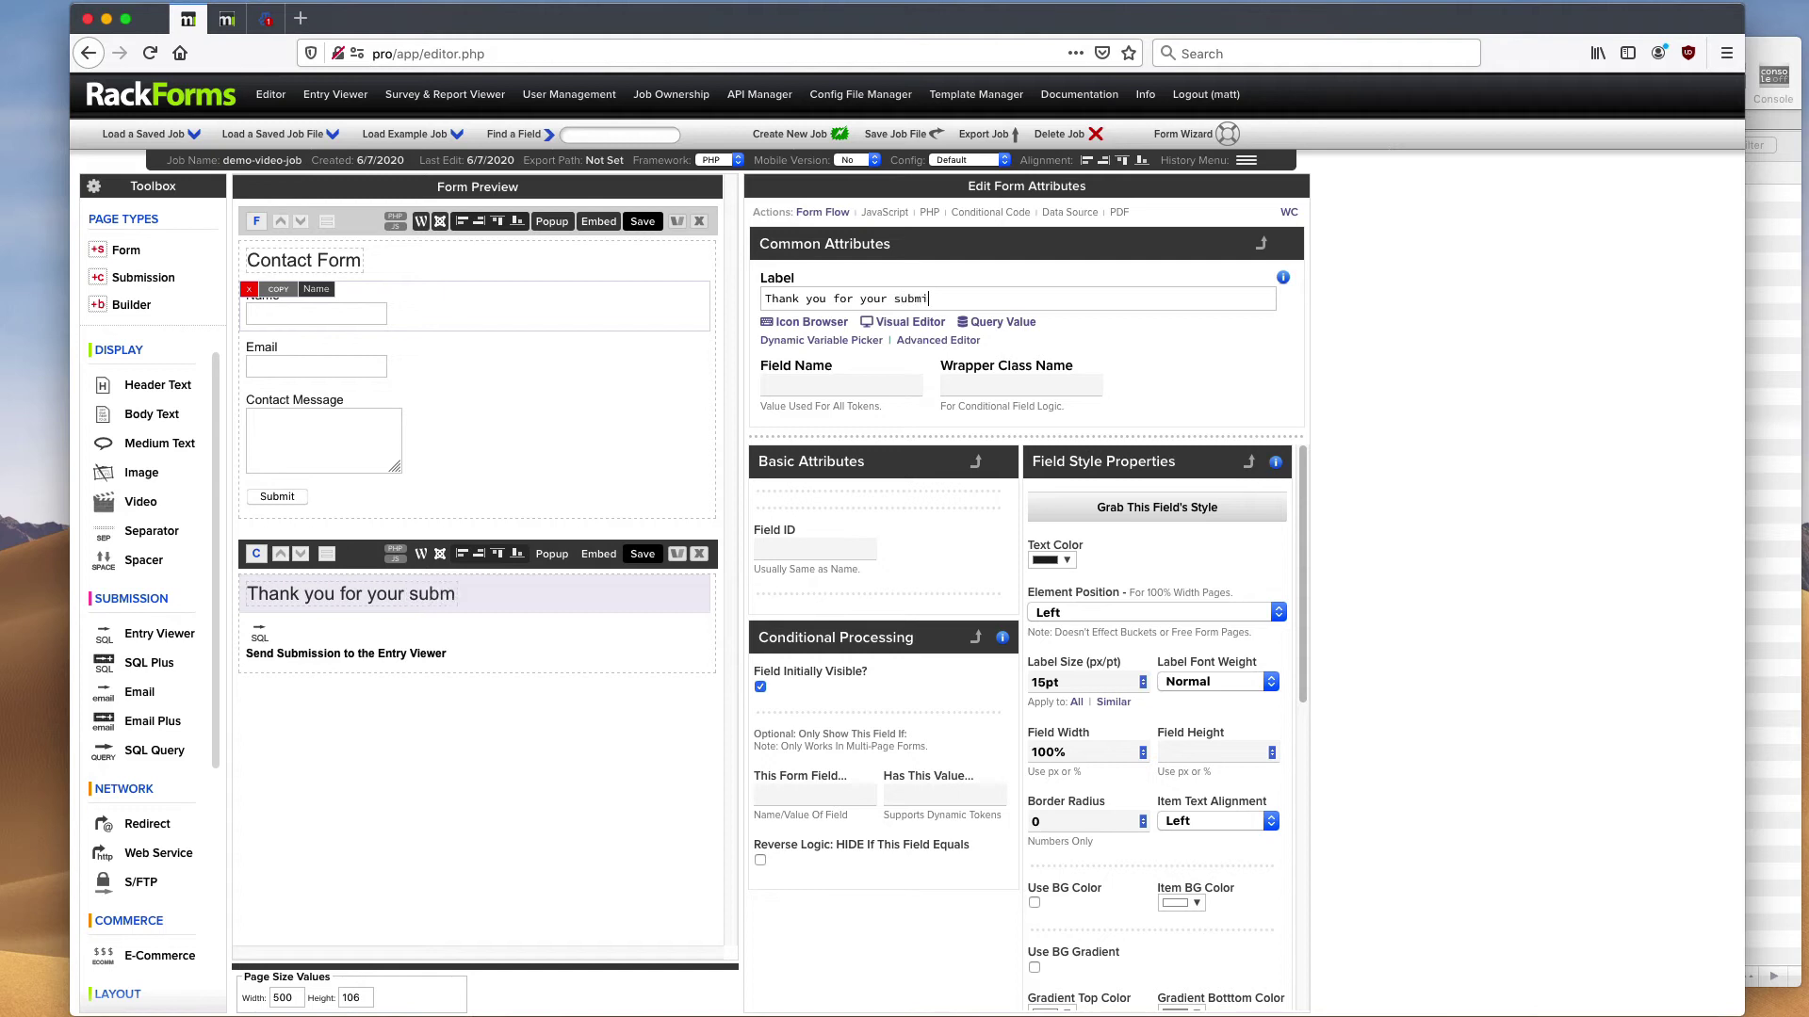
text(ission,)
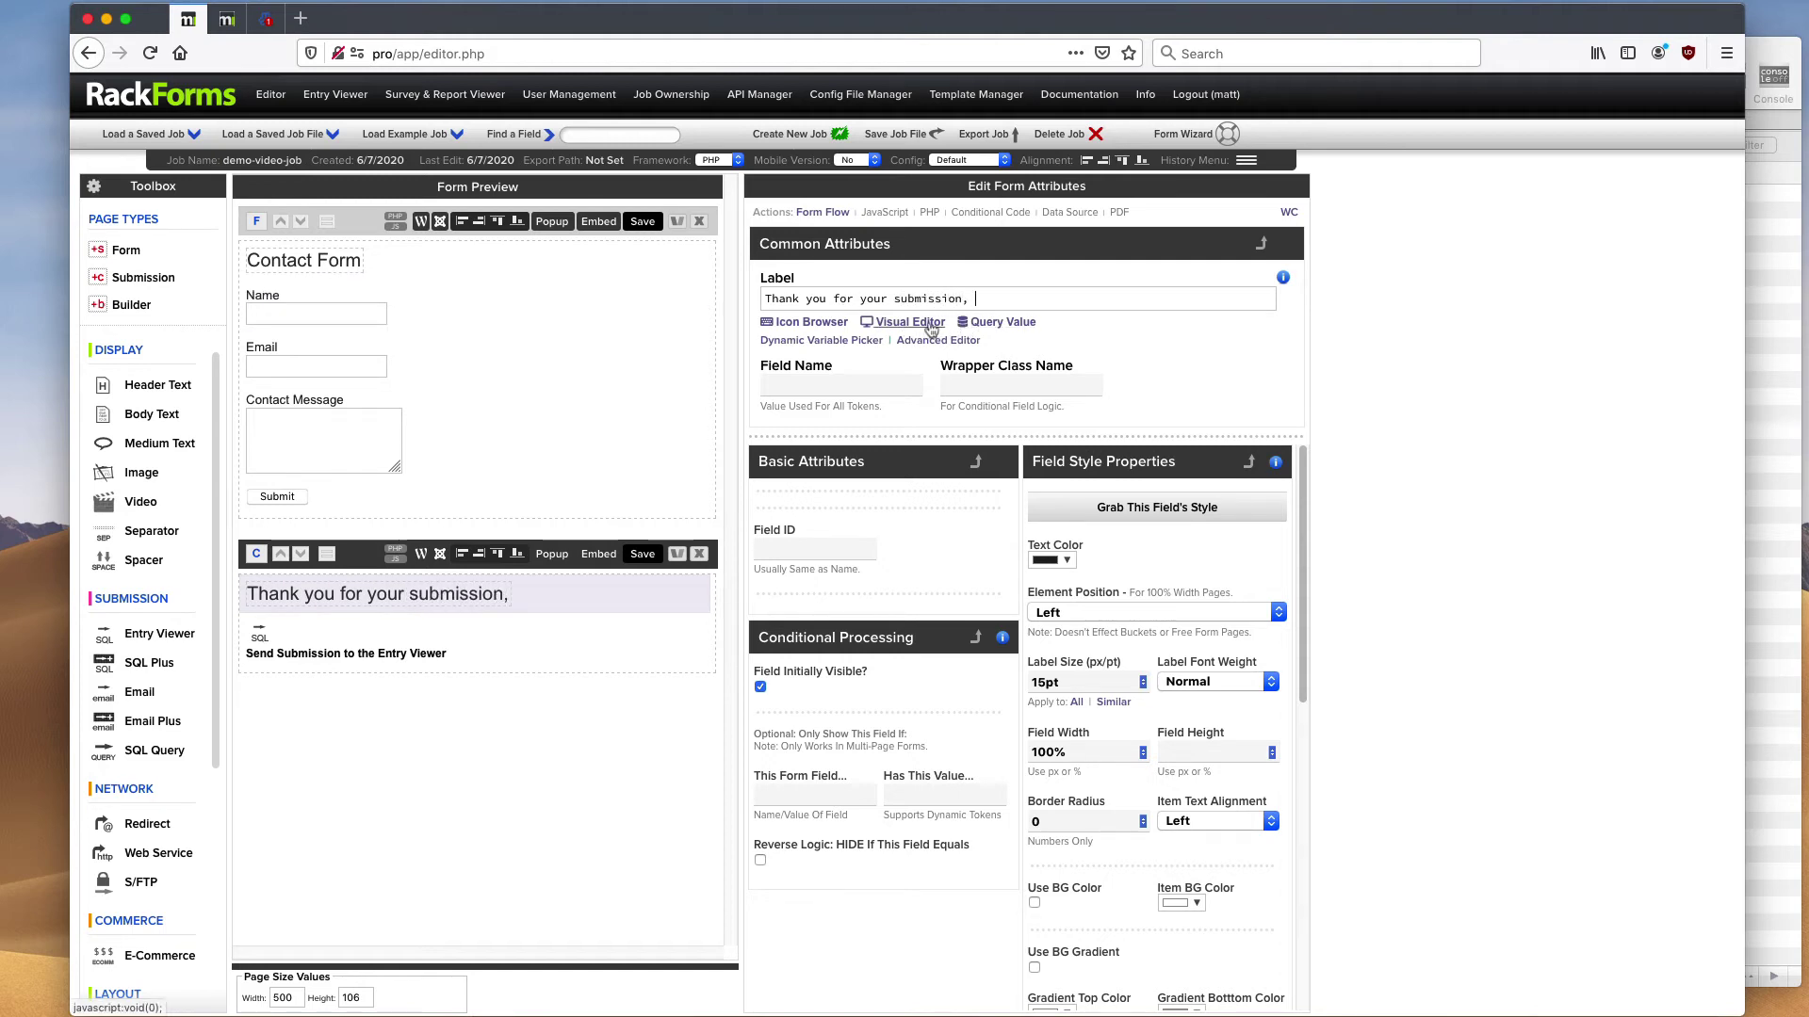
click(828, 341)
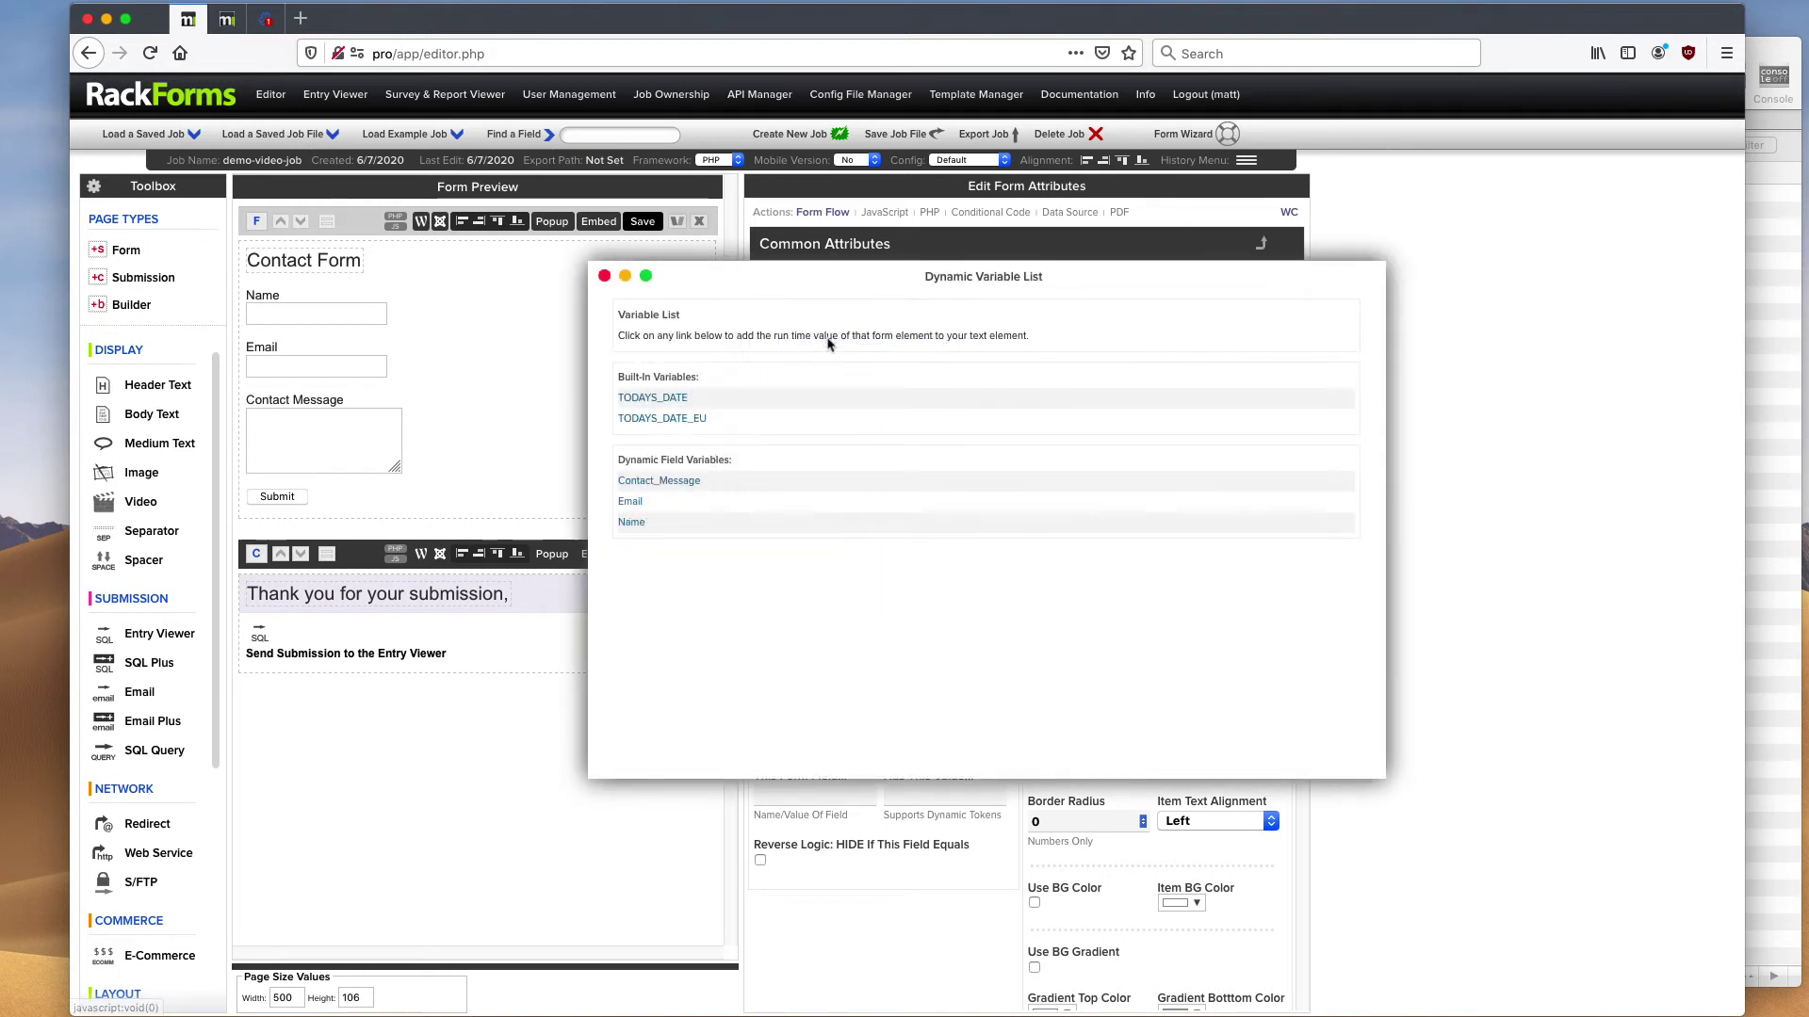
- Append the F{Name} variable to the heading, close the list, and check the Name field's settings
click(631, 523)
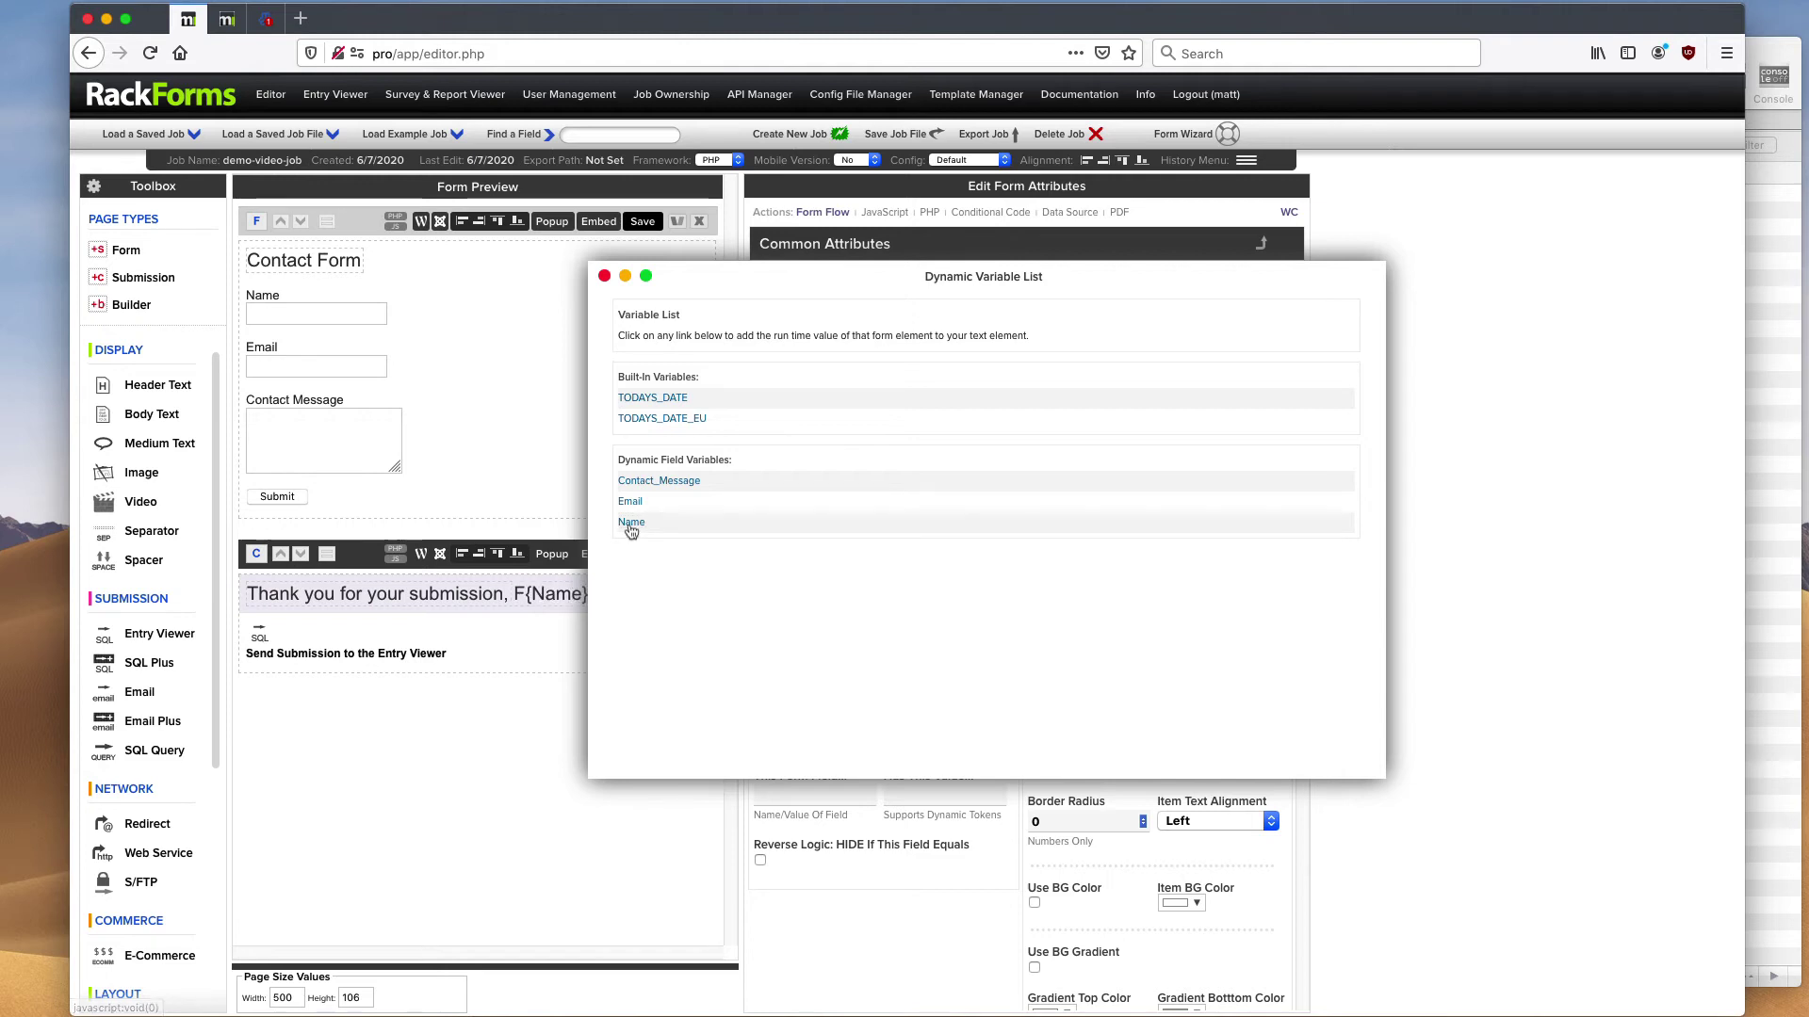
click(626, 277)
drag(976, 298, 1104, 298)
click(980, 298)
double_click(1002, 300)
mouse_move(433, 286)
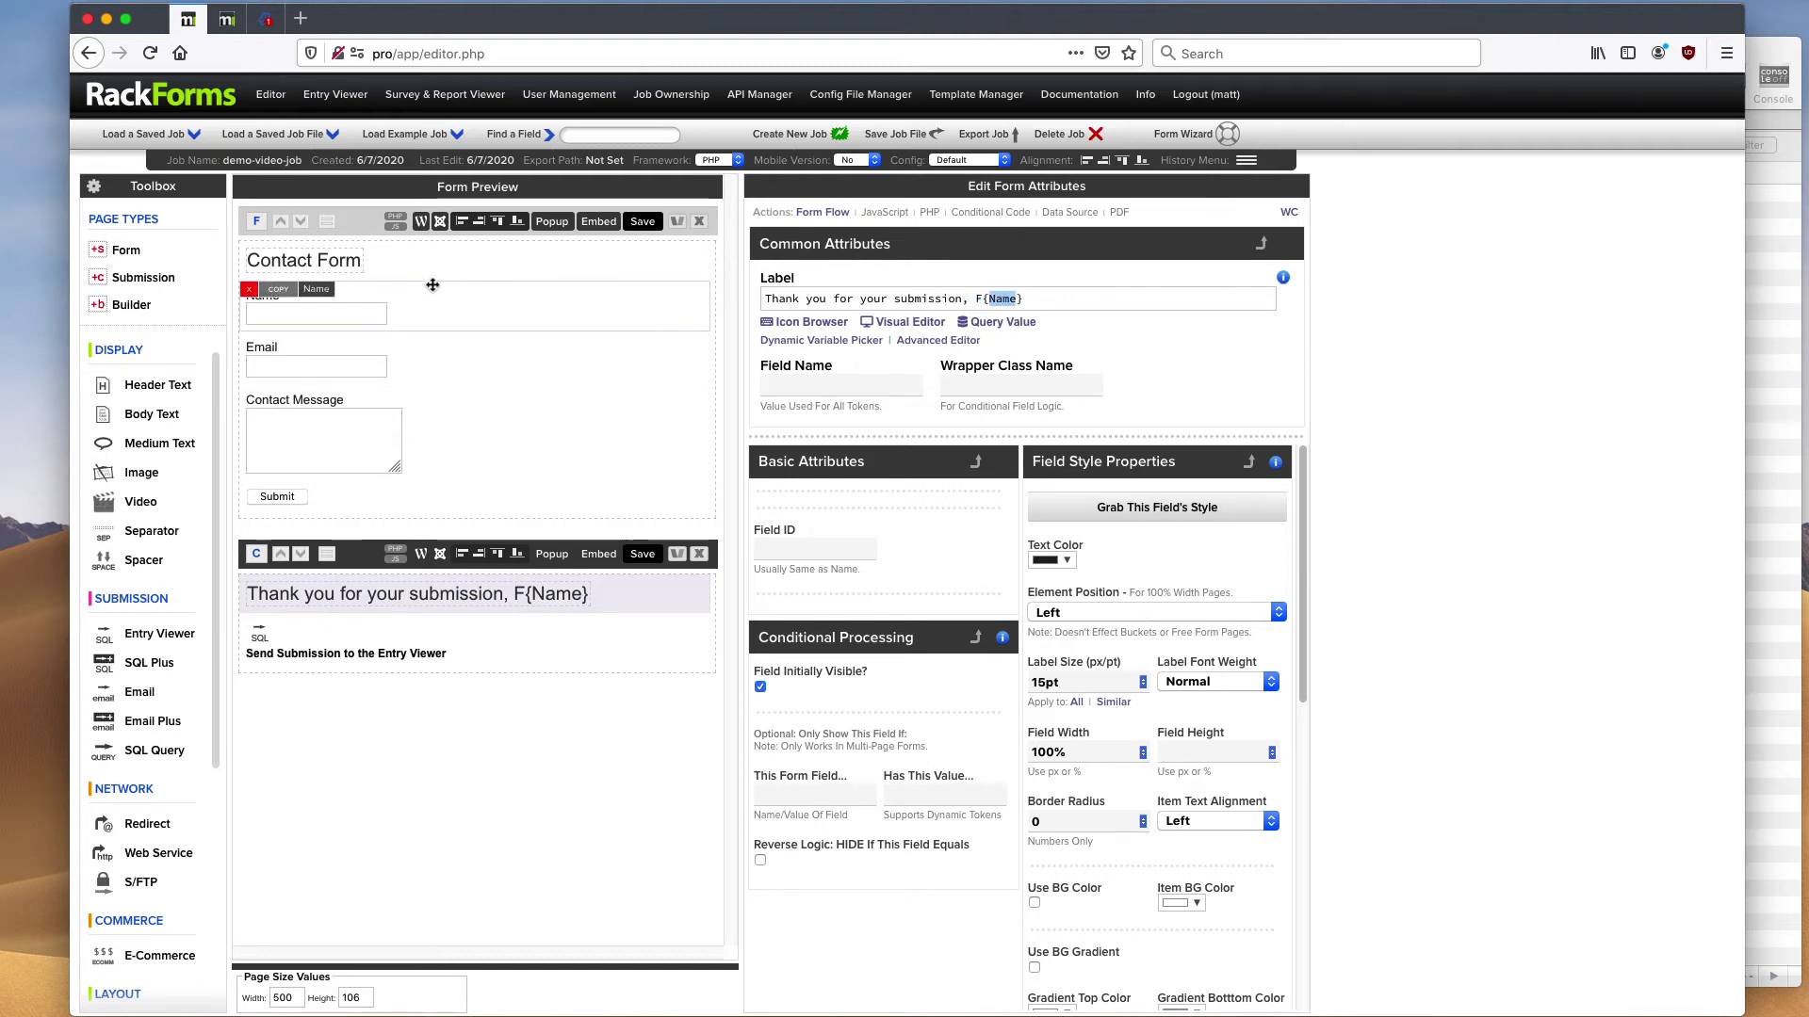
click(317, 304)
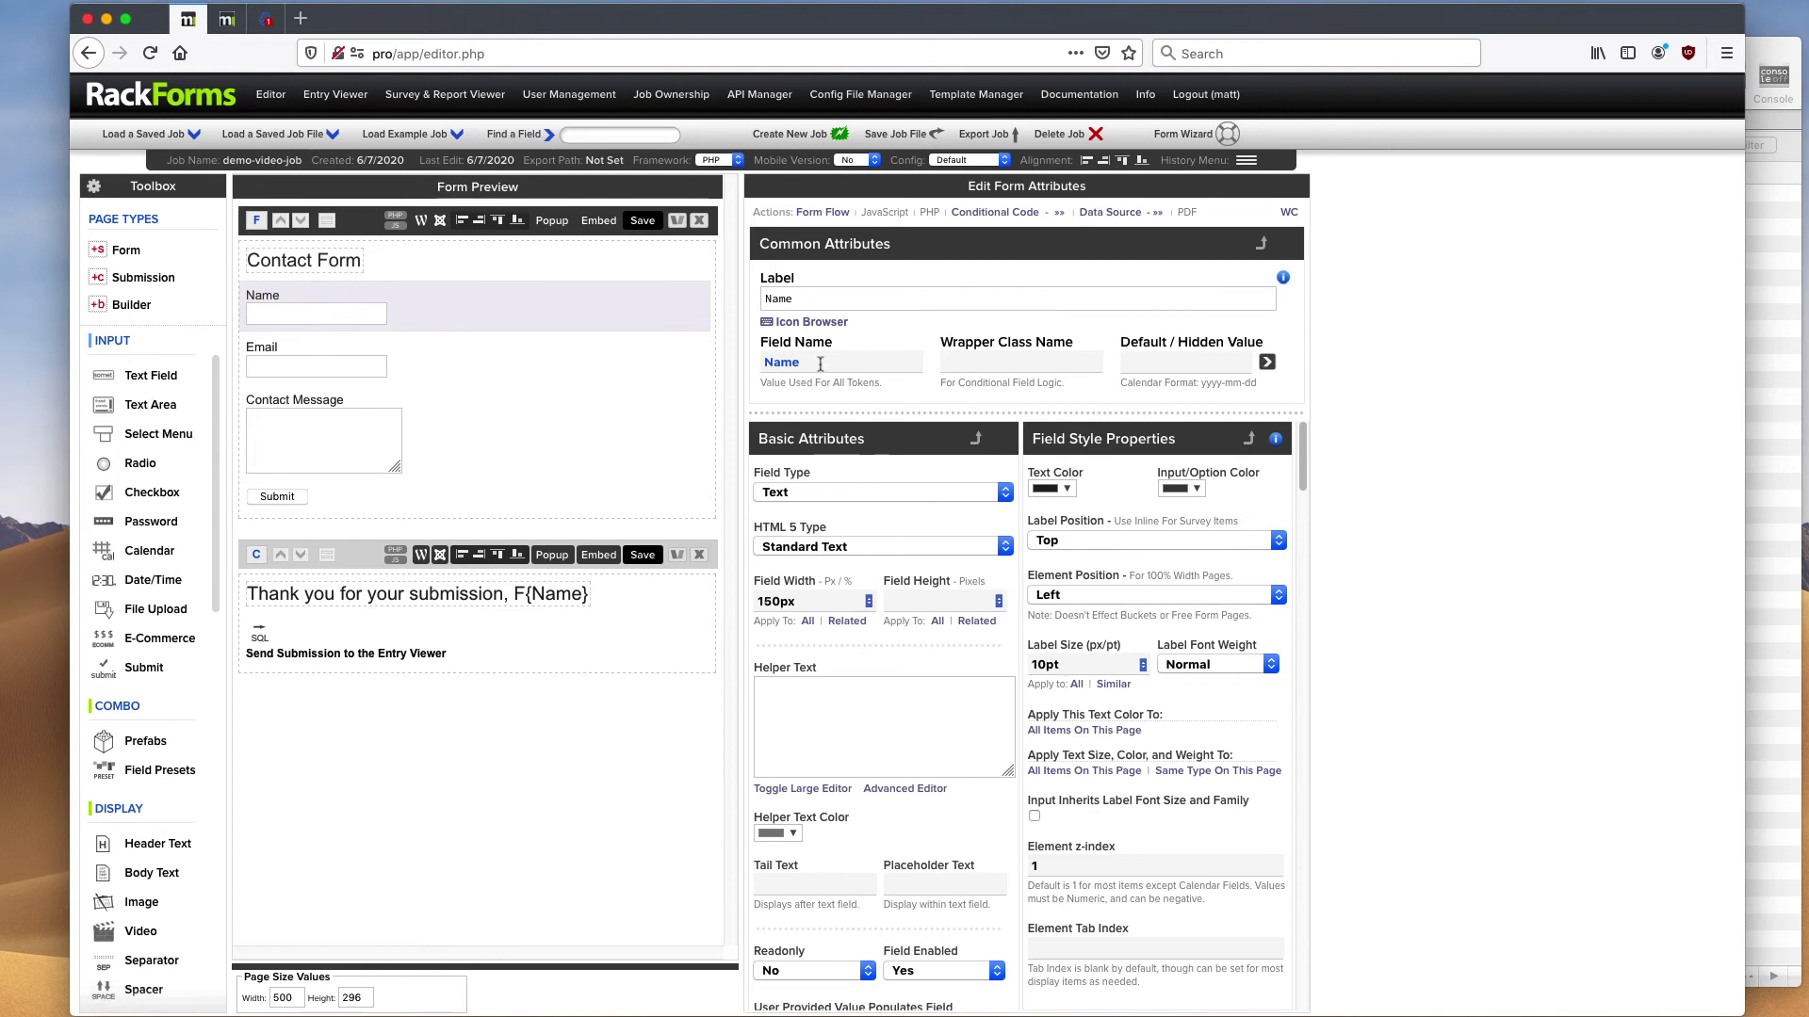
- Add a closing period so the heading reads 'Thank you for your submission, F{Name}.'
click(570, 586)
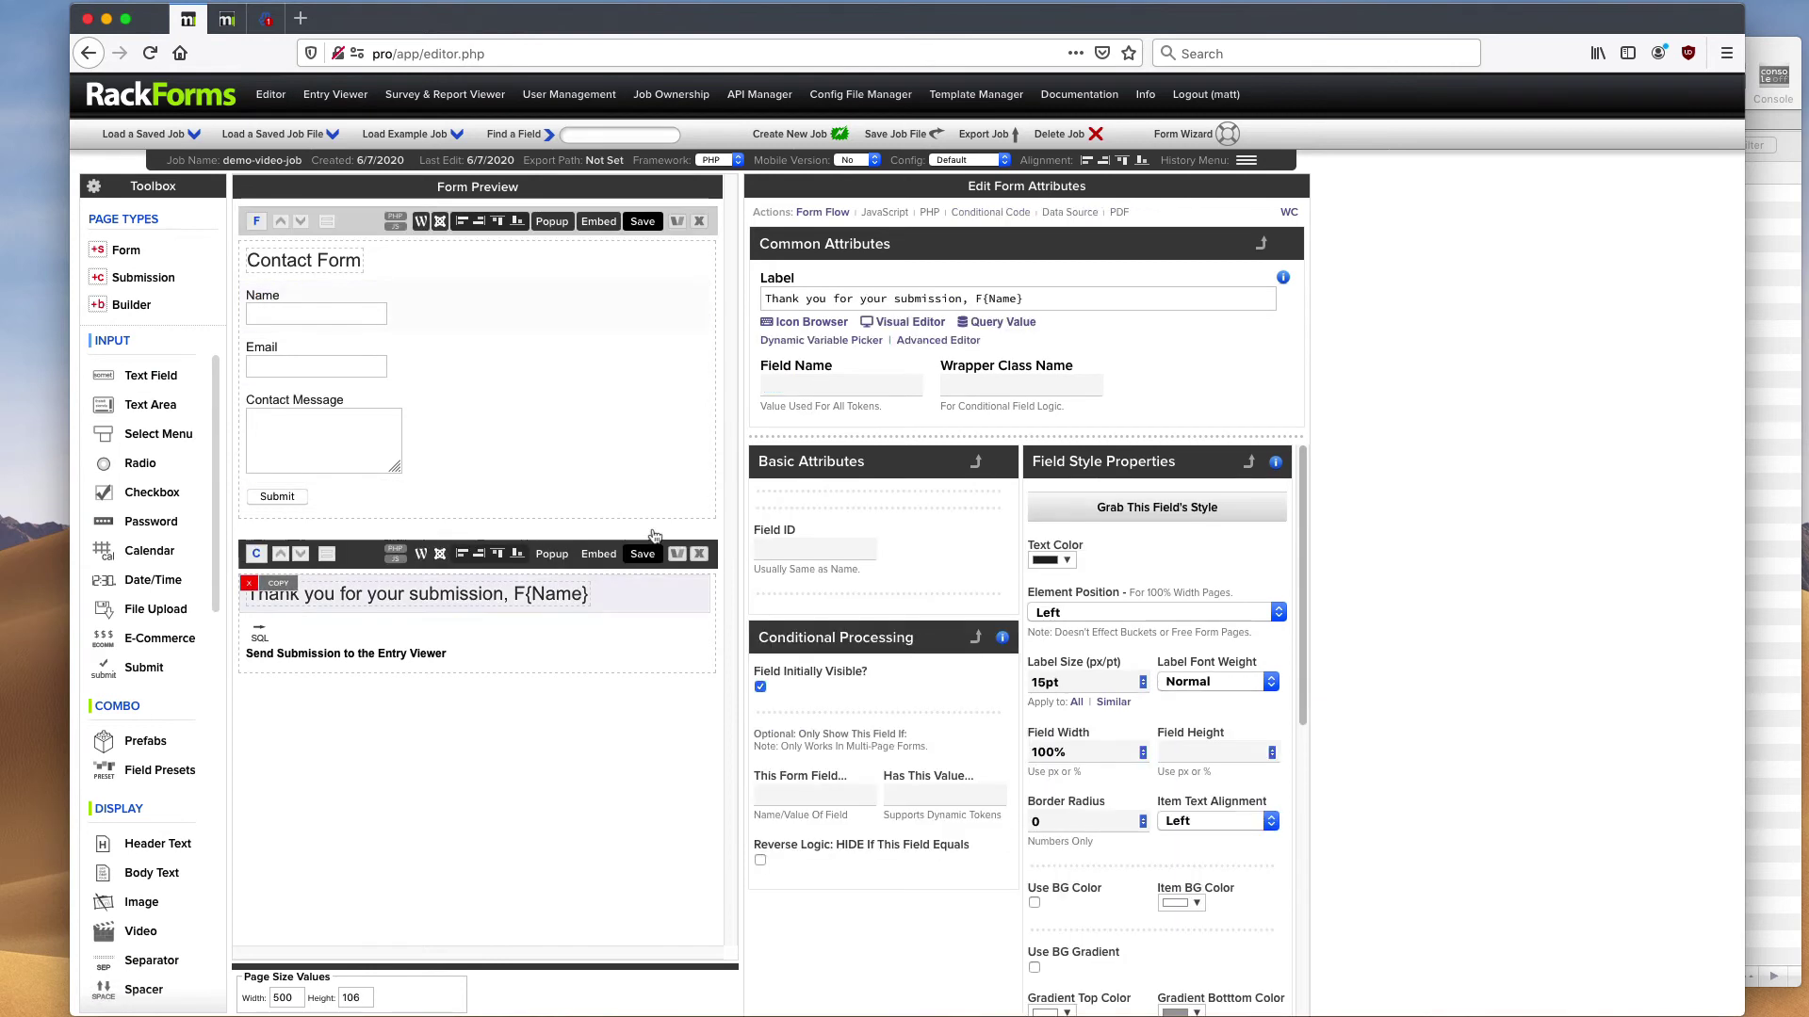
double_click(1002, 298)
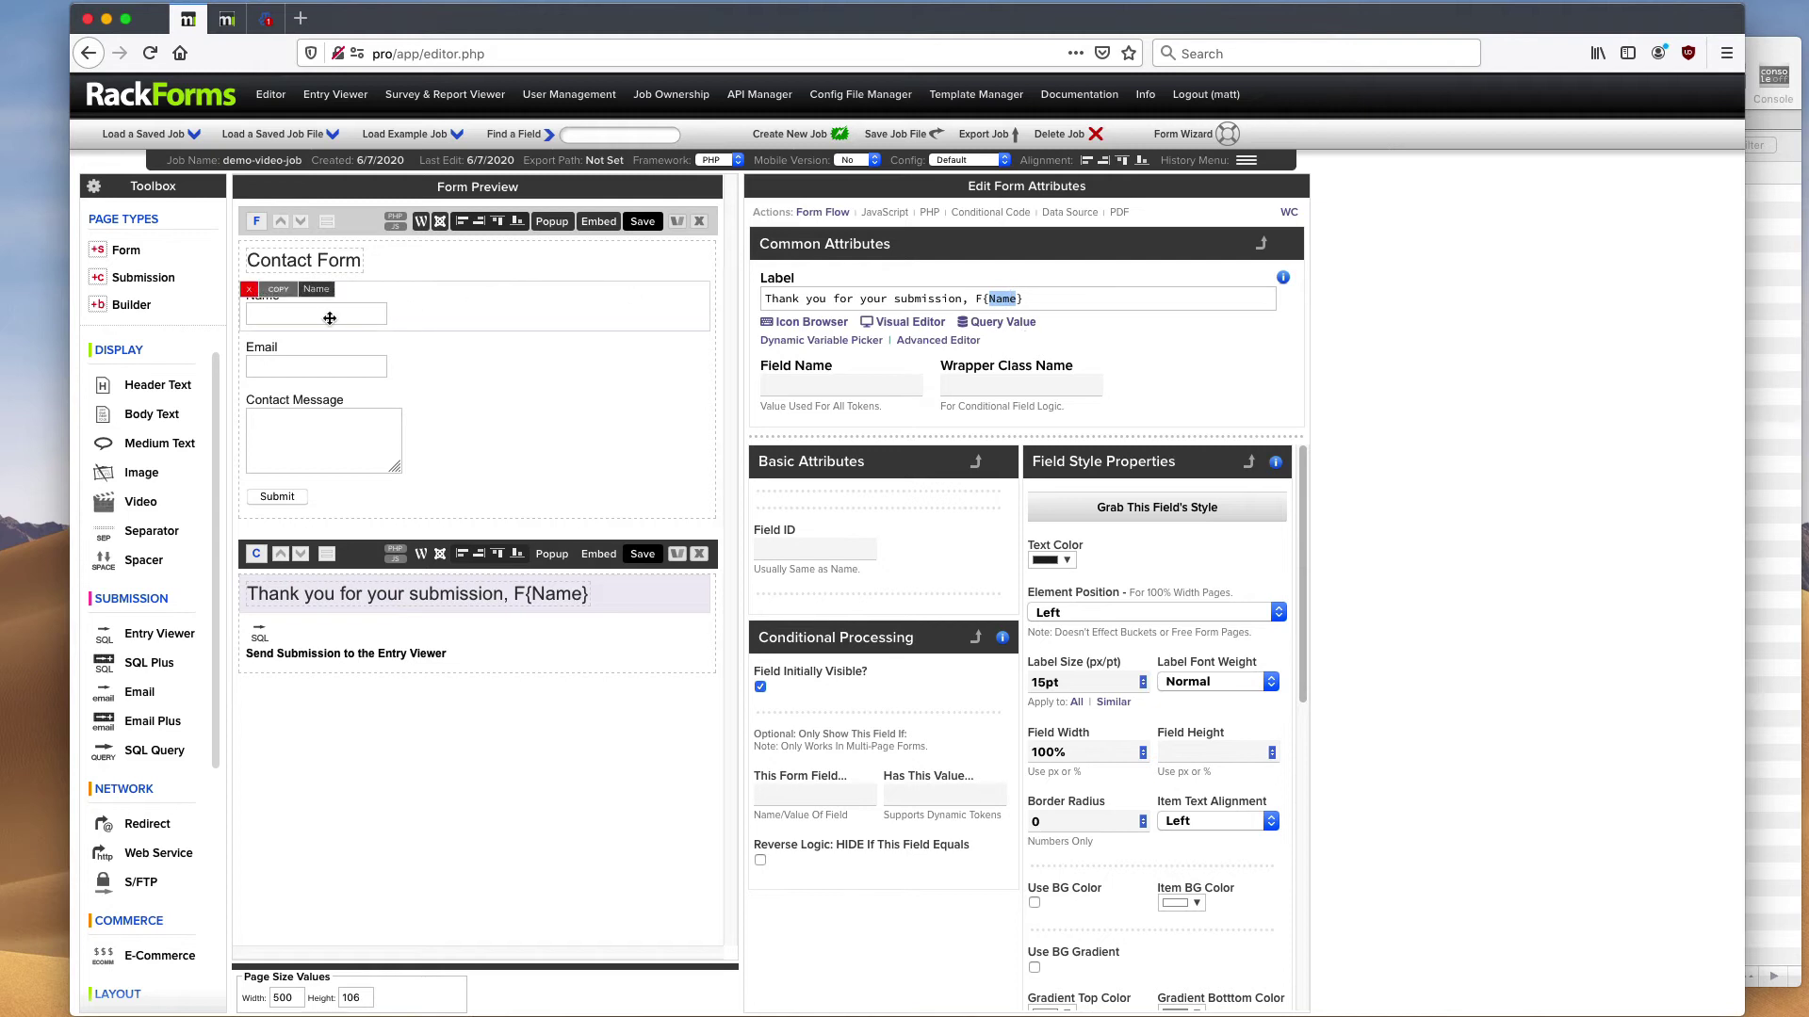
click(1043, 300)
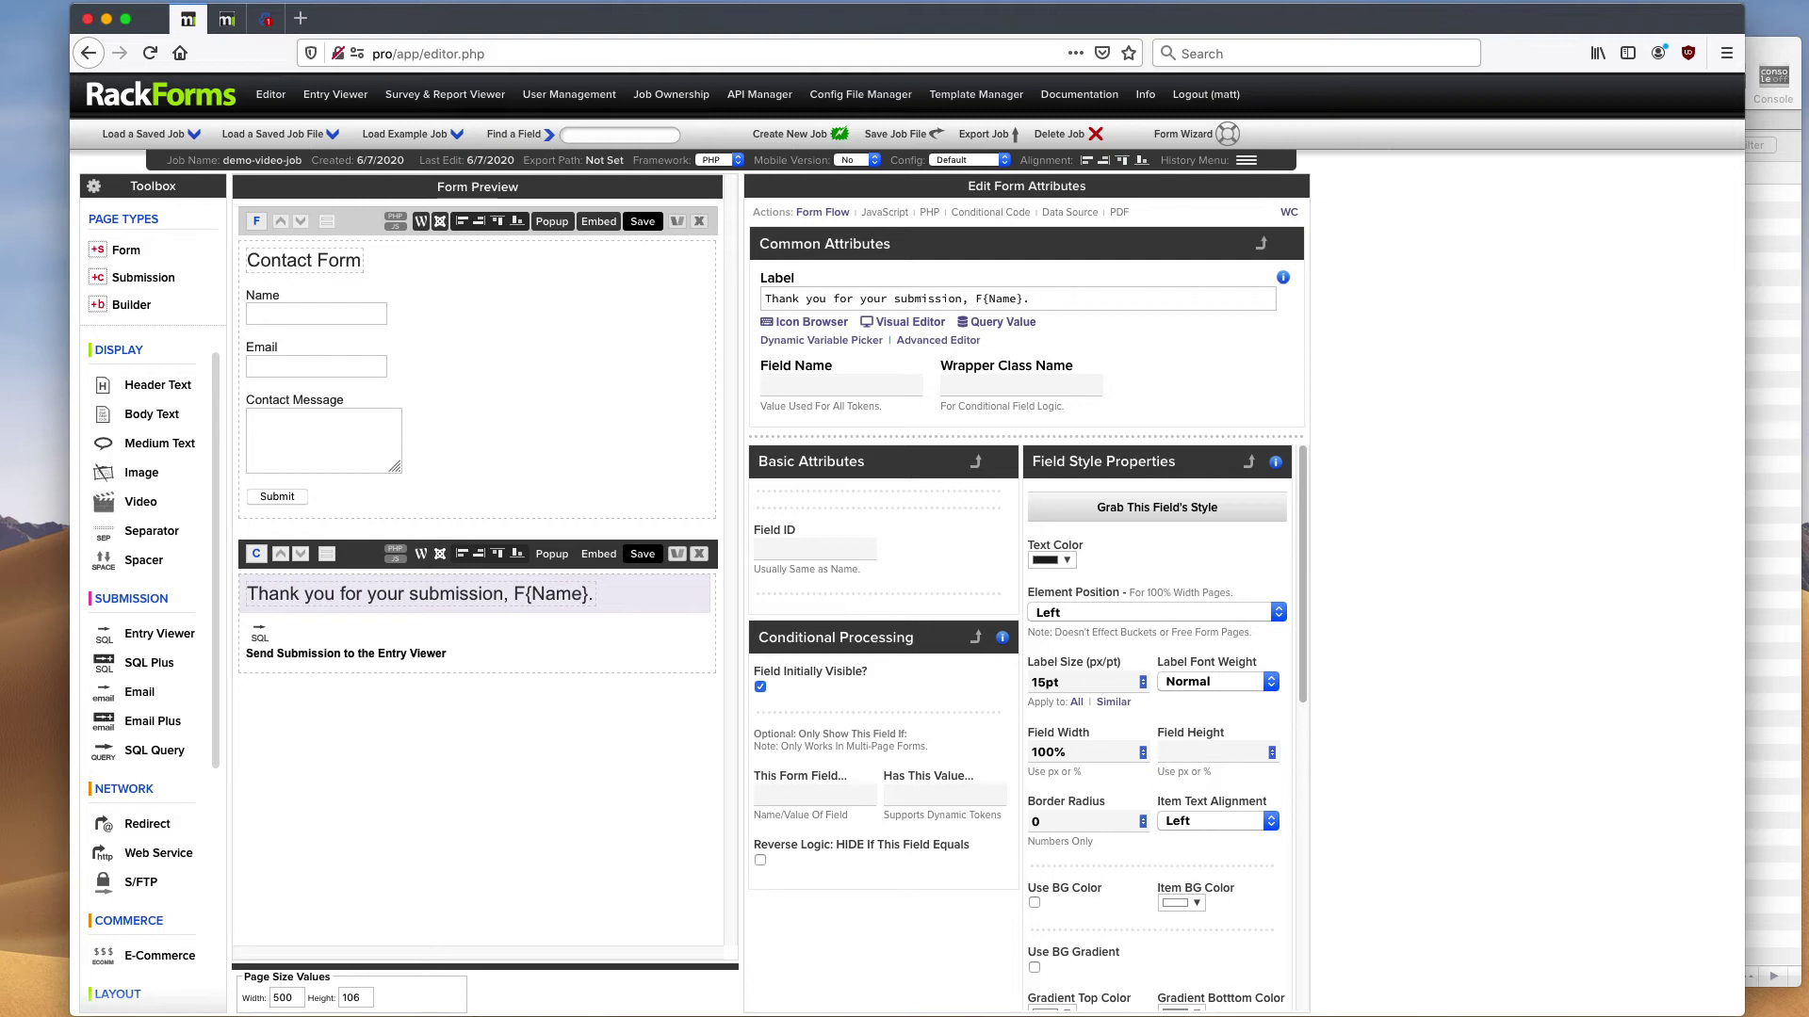
mouse_move(505, 312)
shift+click(1025, 300)
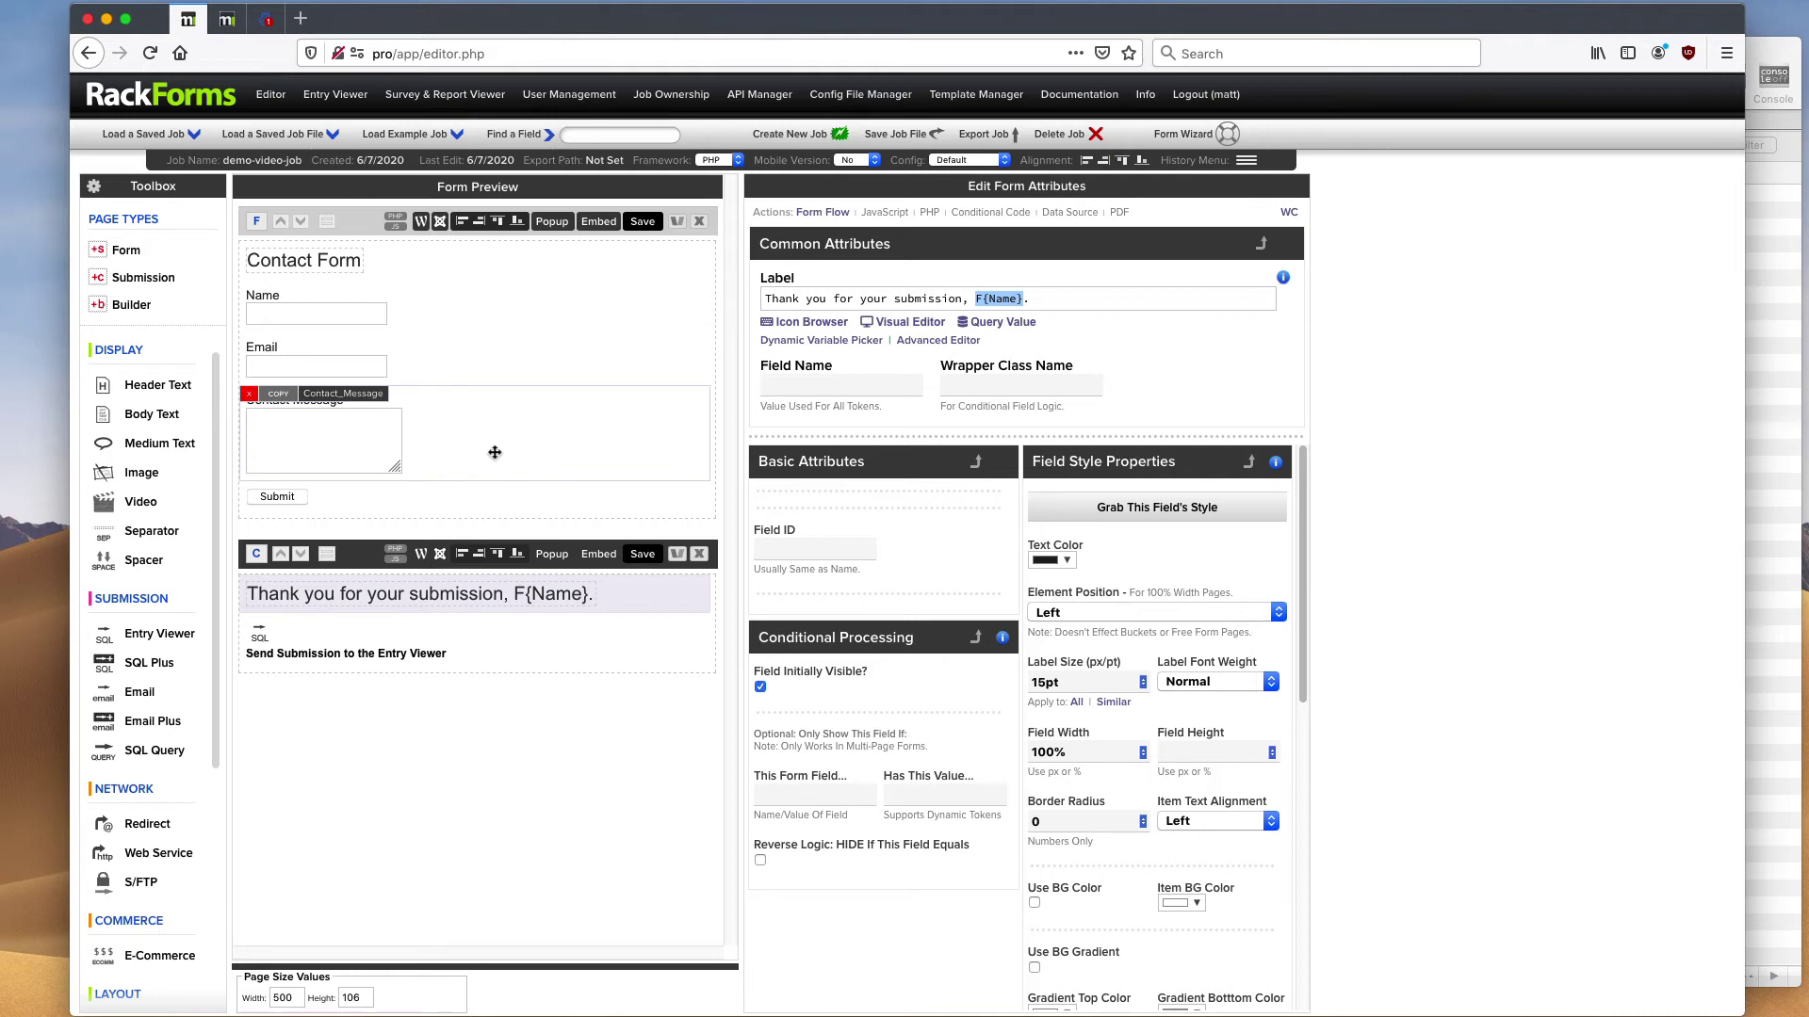
drag(976, 299, 1022, 299)
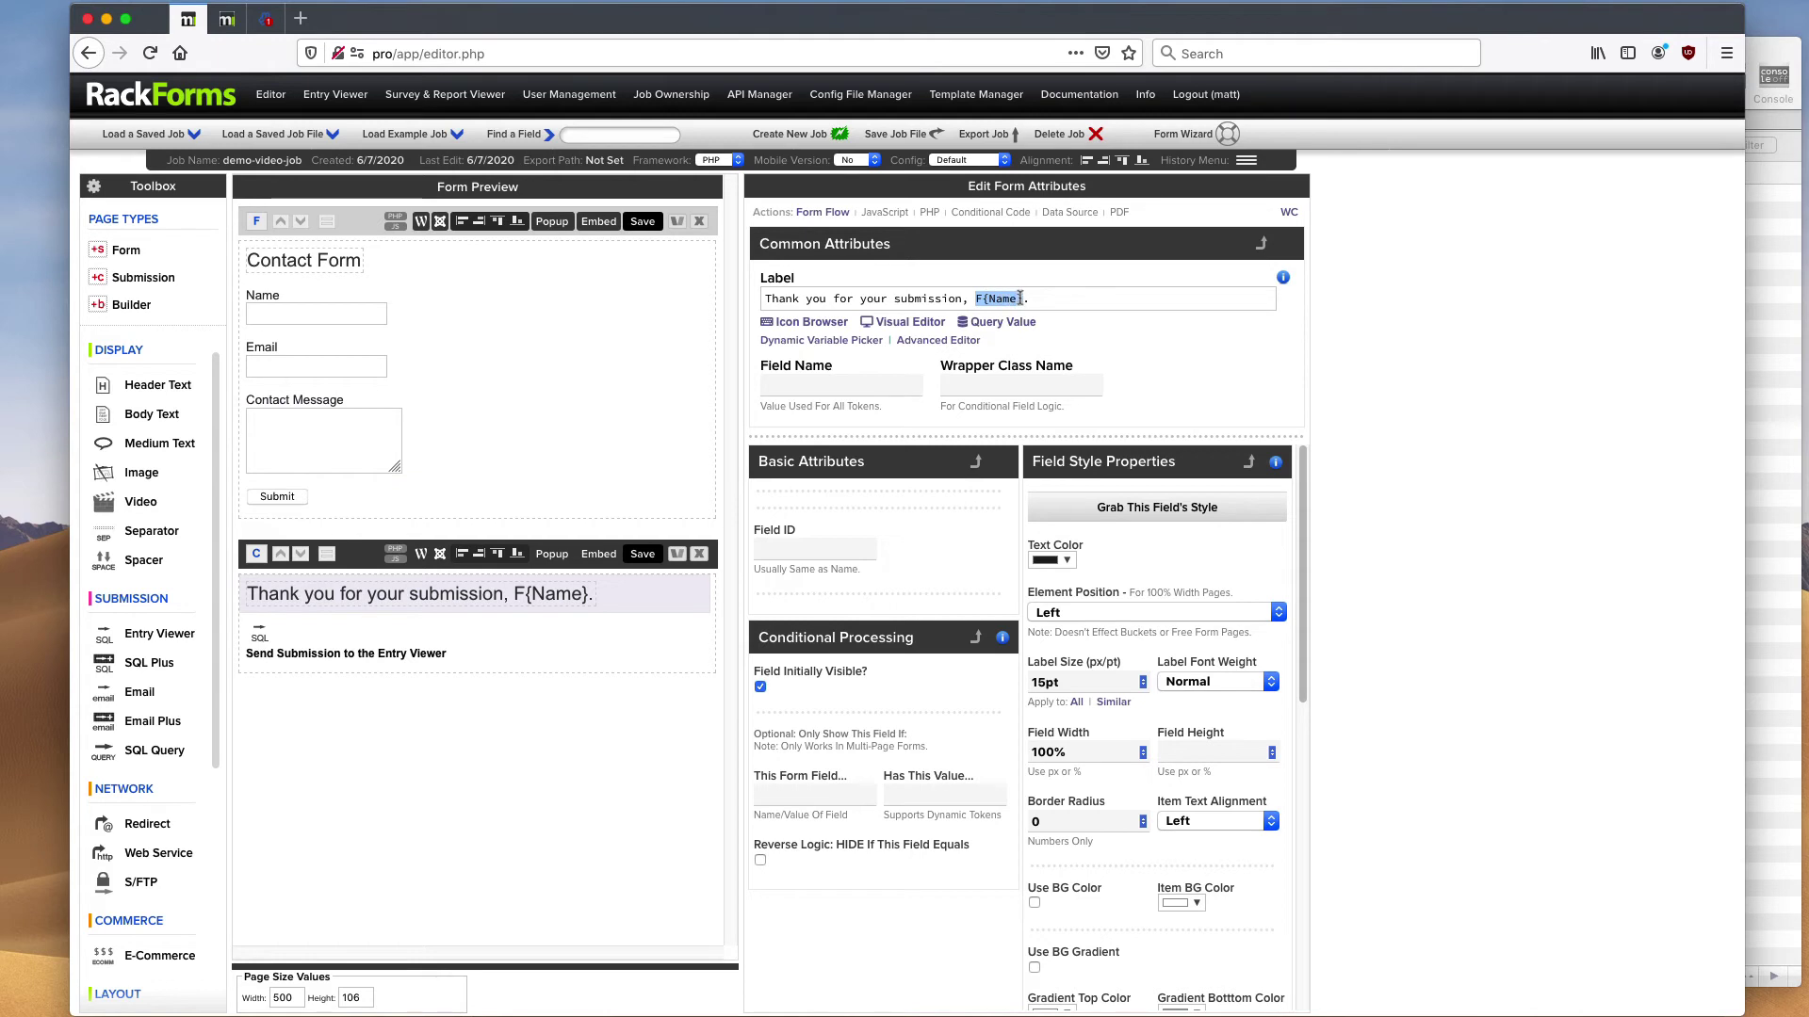
mouse_move(435, 311)
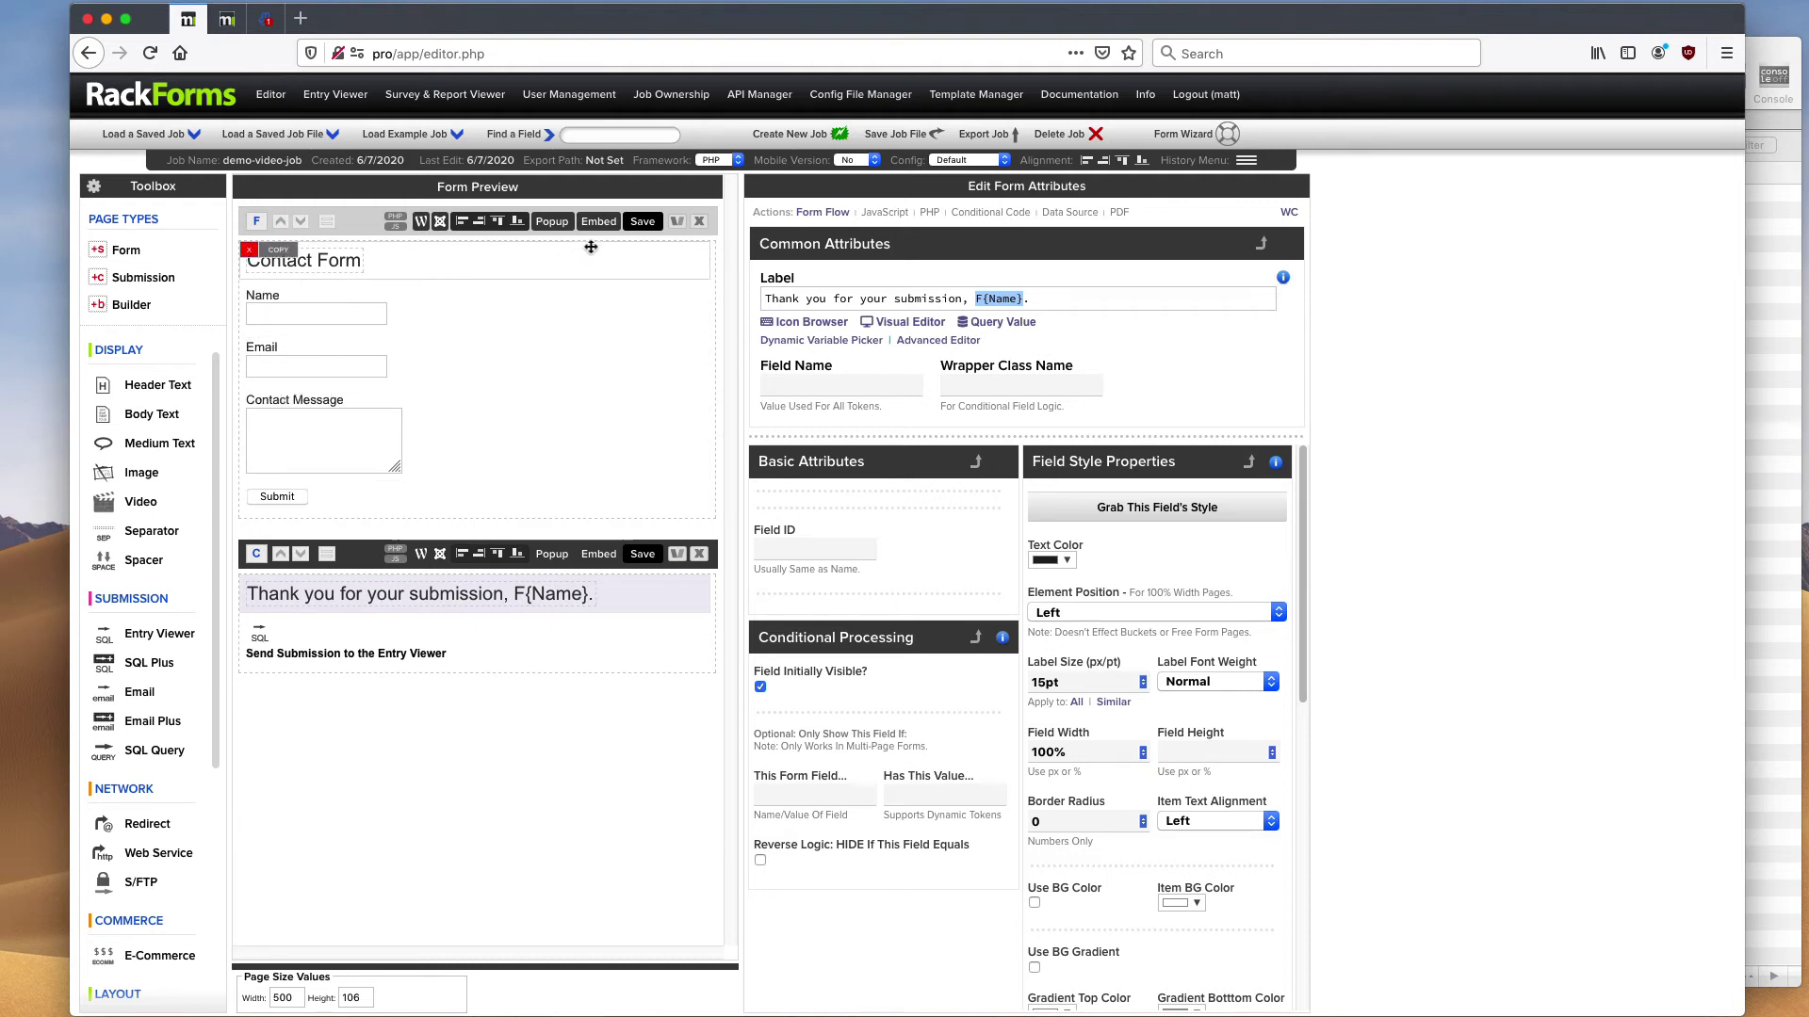
- Save the form and fill the live preview with a name, an email address and 'Message Sample'
click(643, 222)
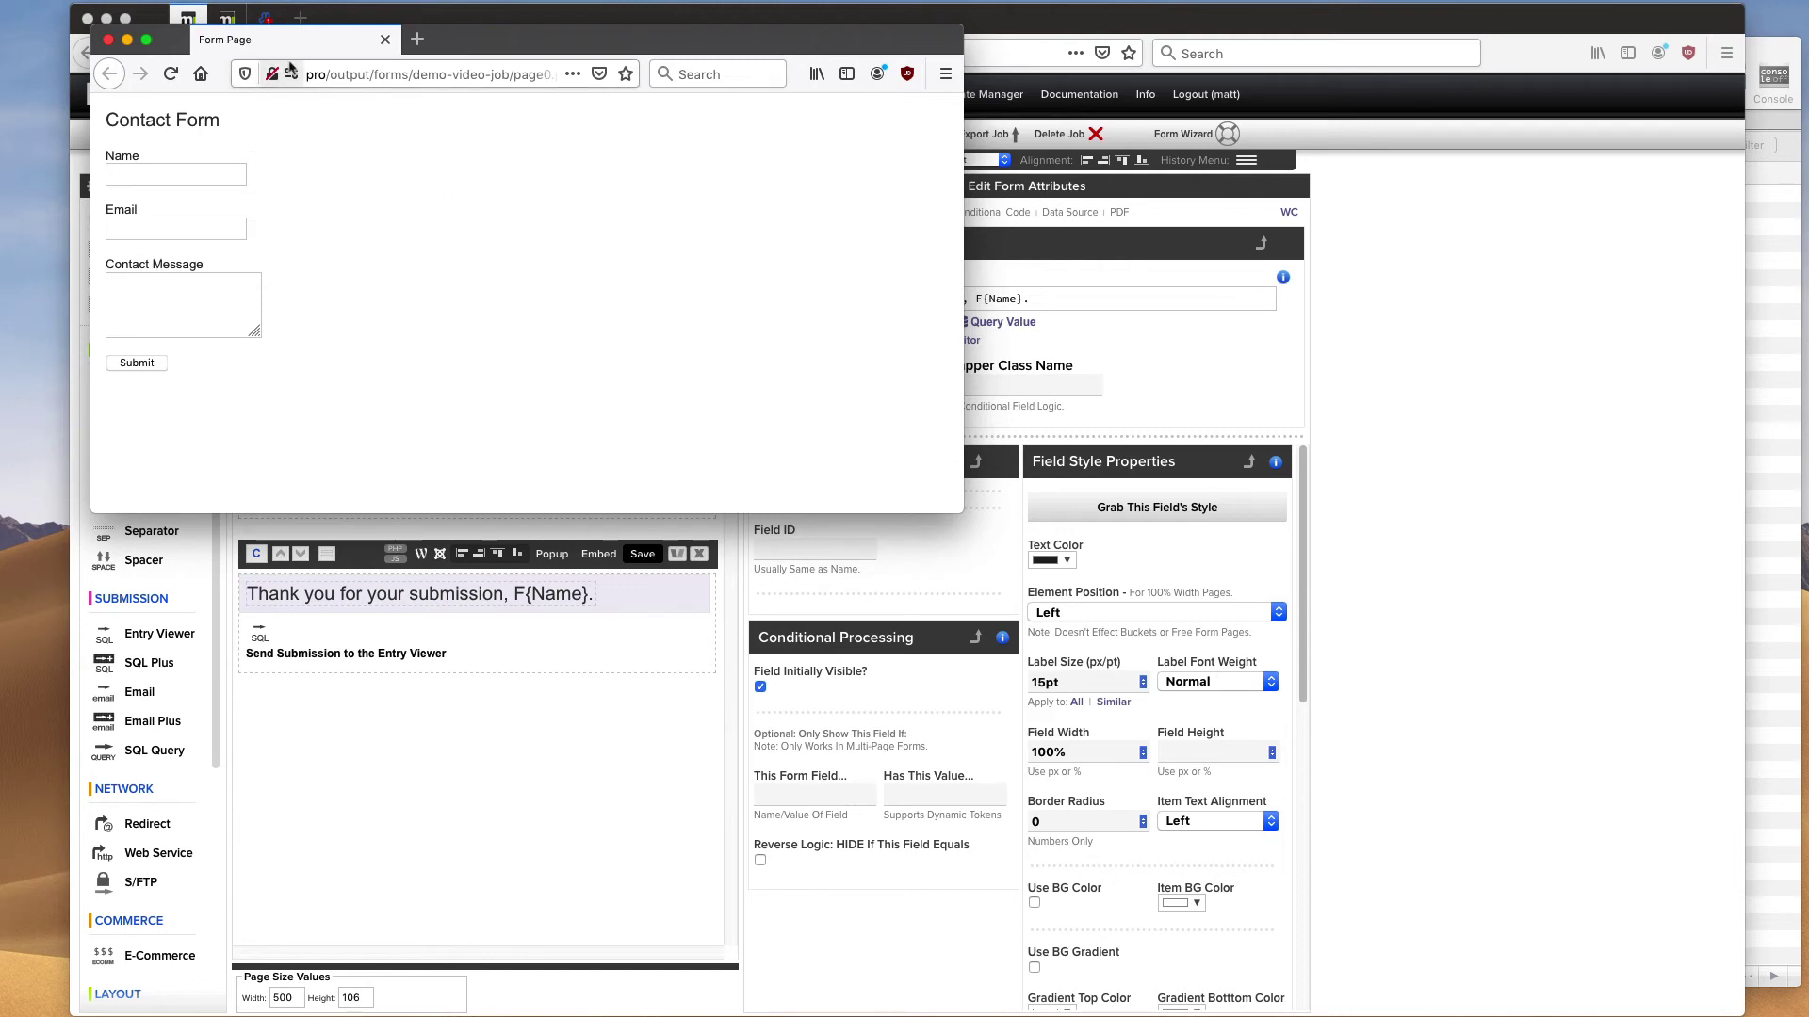
text(Matt)
key(Down)
key(Return)
key(Tab)
text(info)
key(Down)
key(Return)
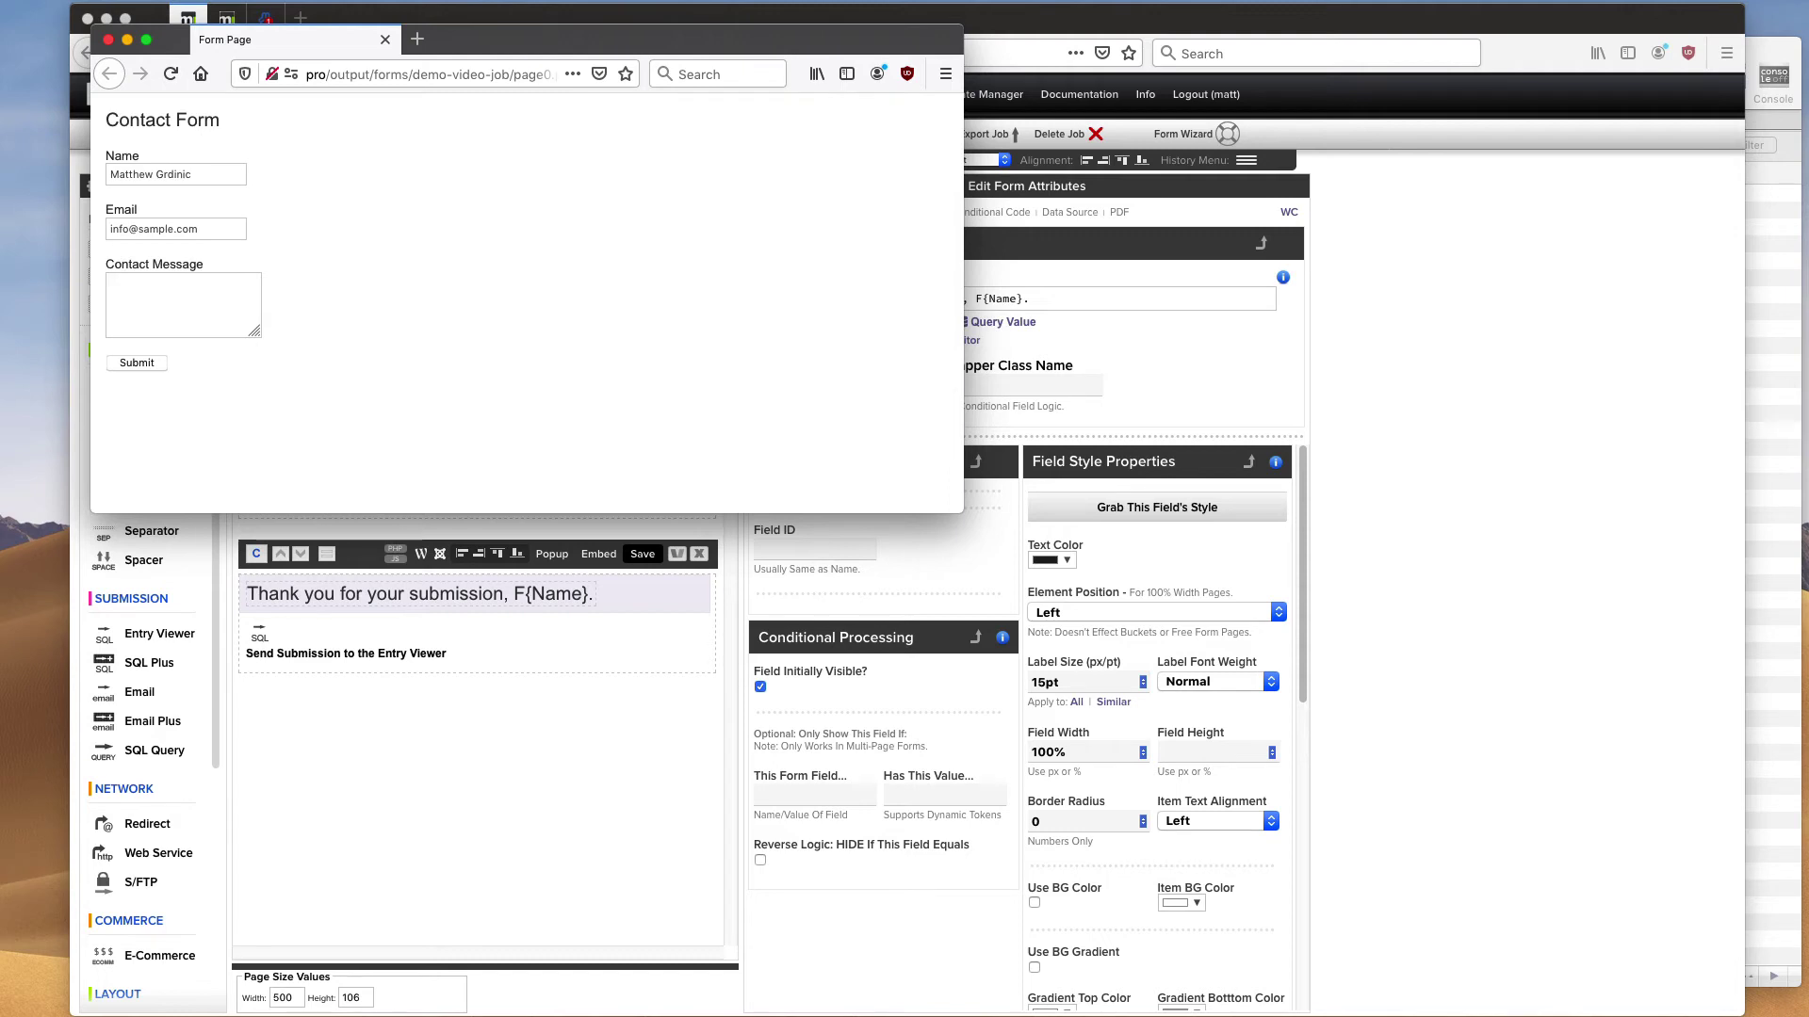
text(Message Sample!)
- Submit the test entry and confirm the thank-you page greets the submitter by name
click(143, 364)
drag(454, 44, 989, 379)
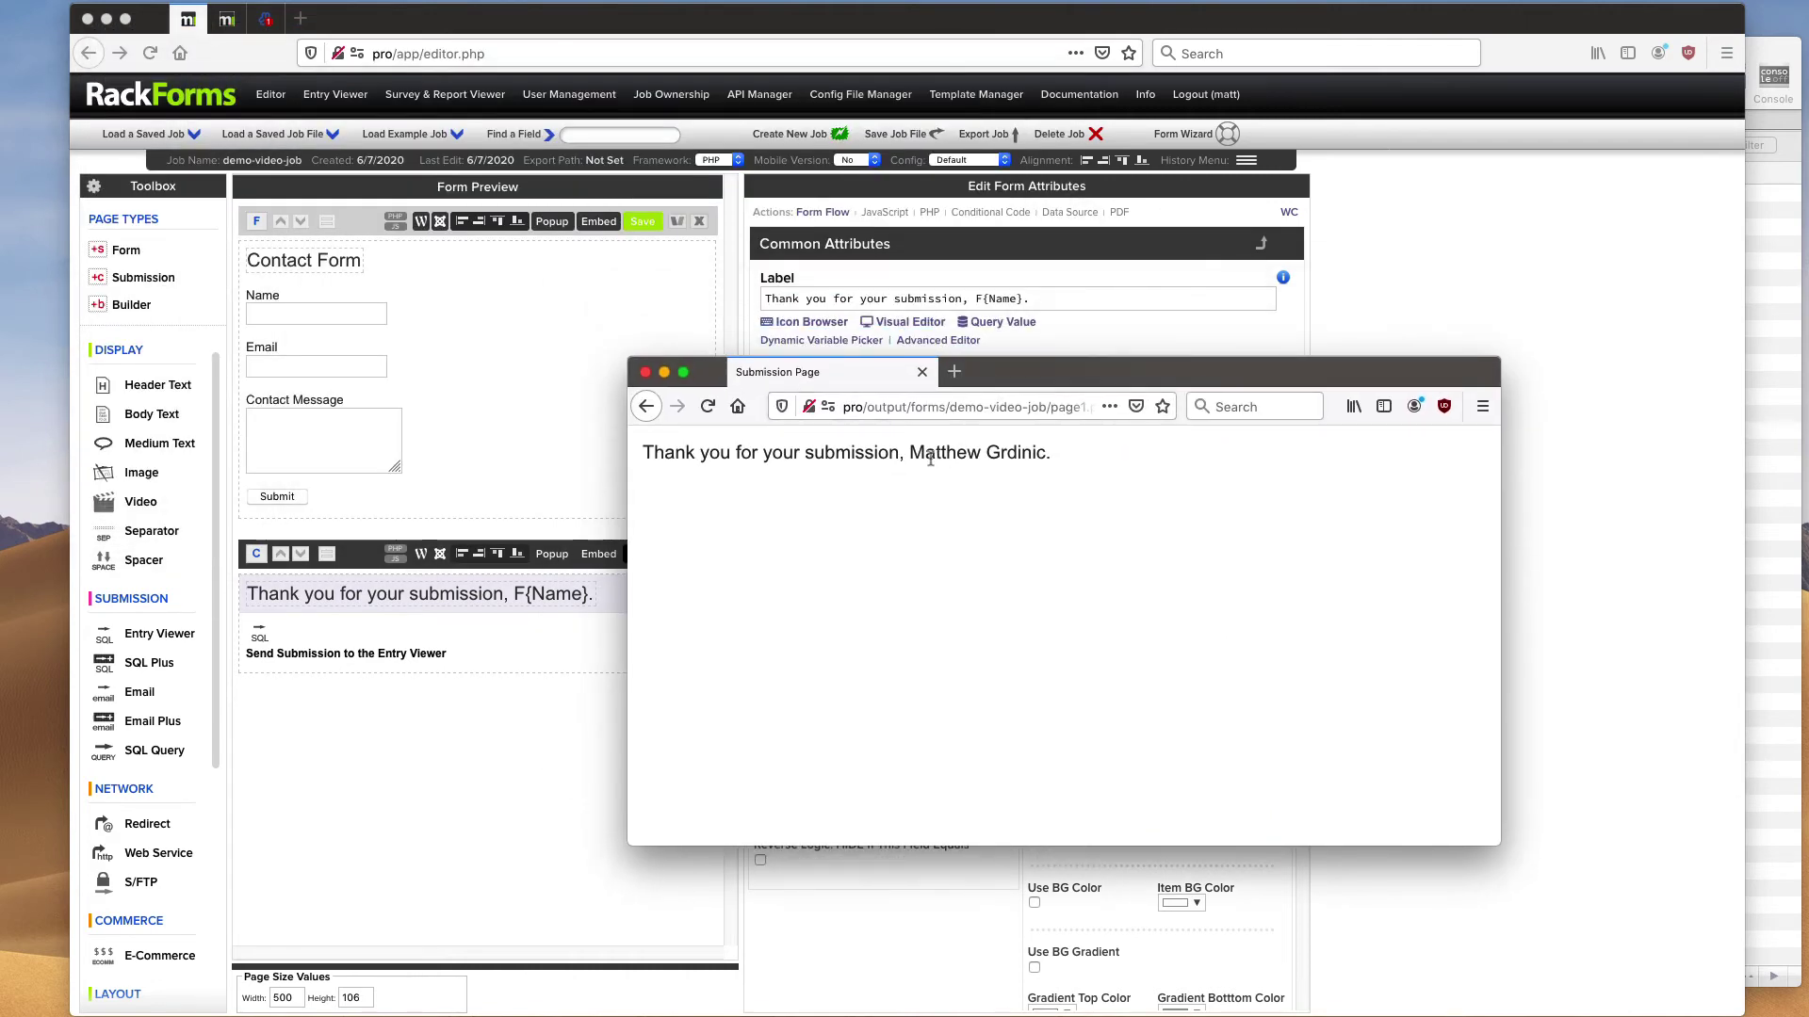
drag(912, 452, 1049, 453)
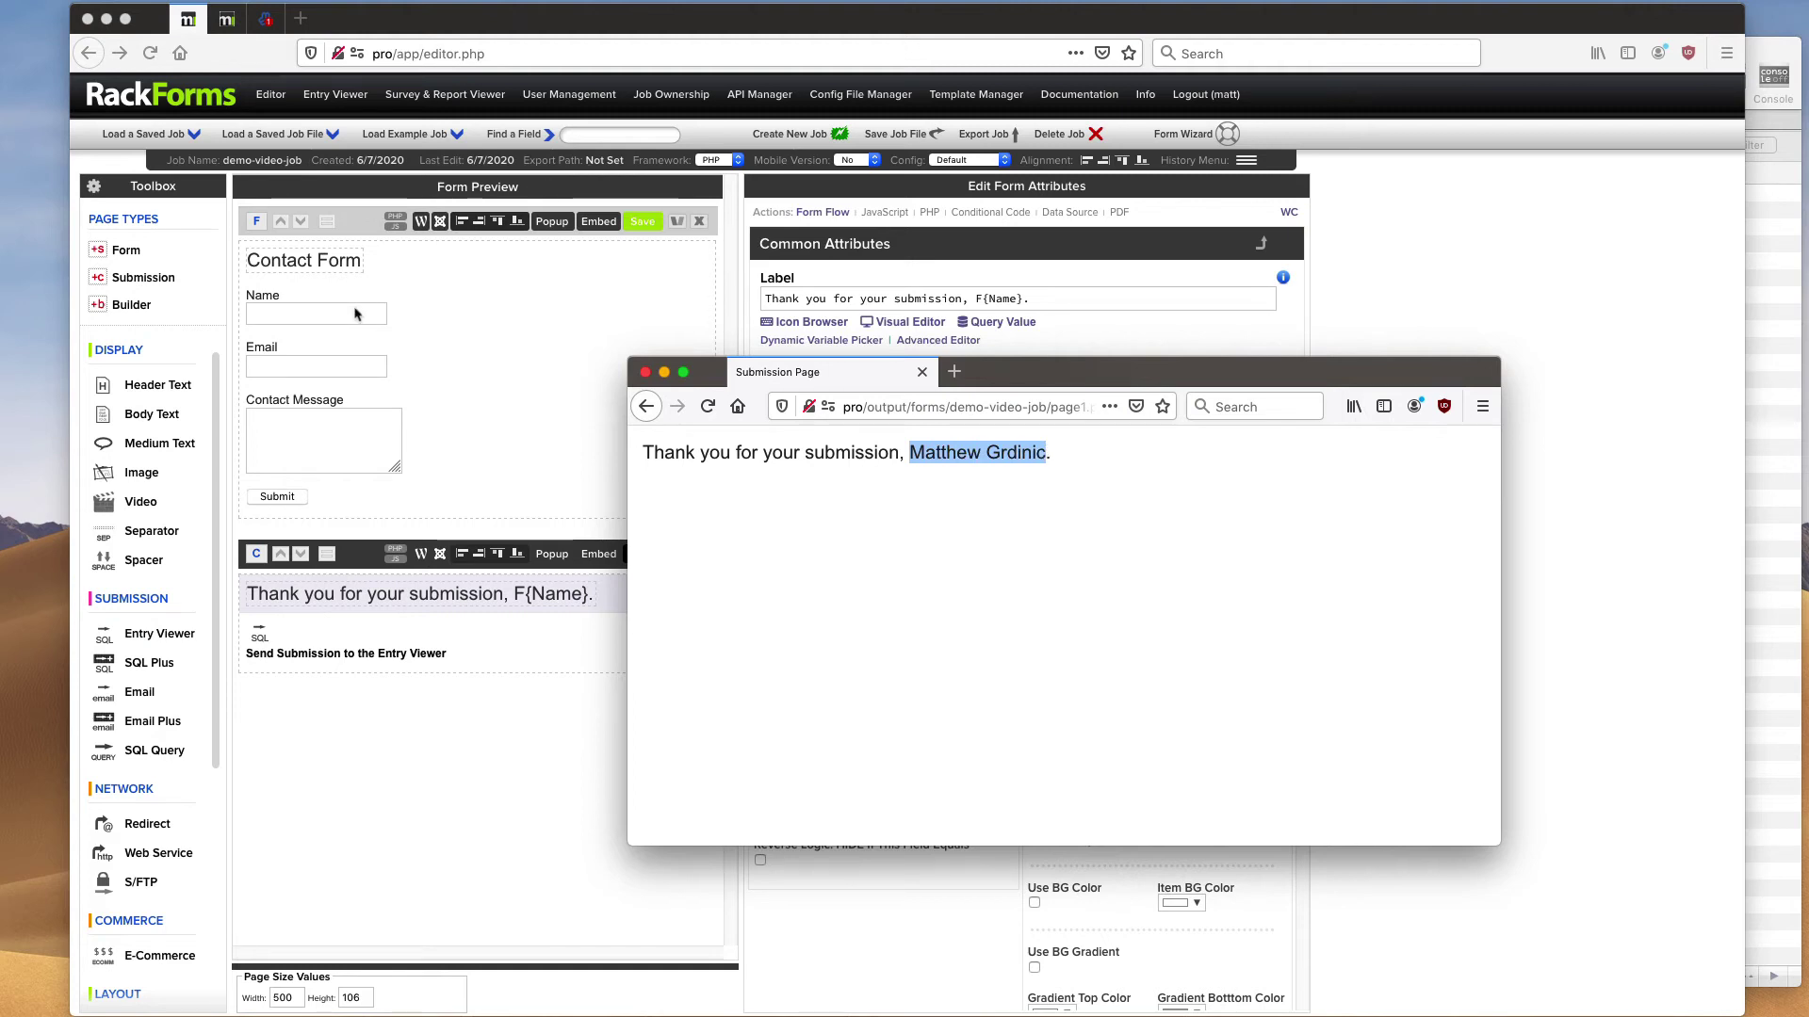
- Close the thank-you window and select the Entry Viewer submission item
click(645, 373)
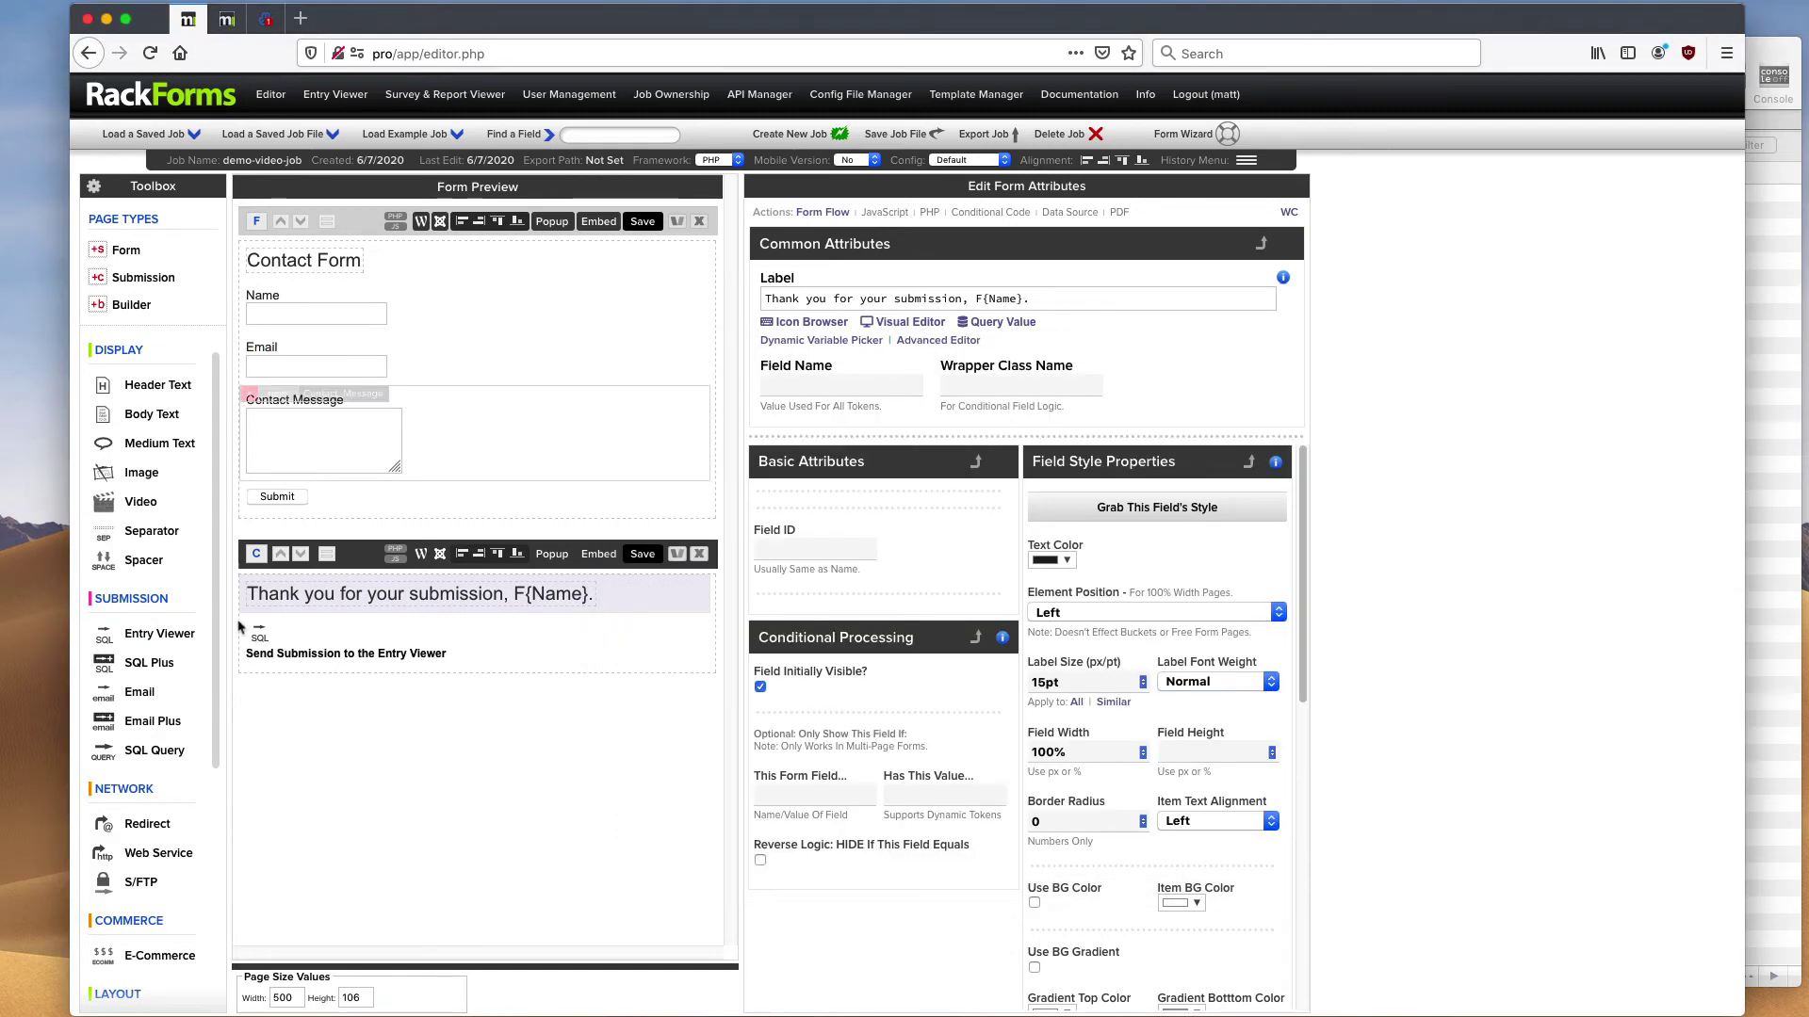
click(295, 641)
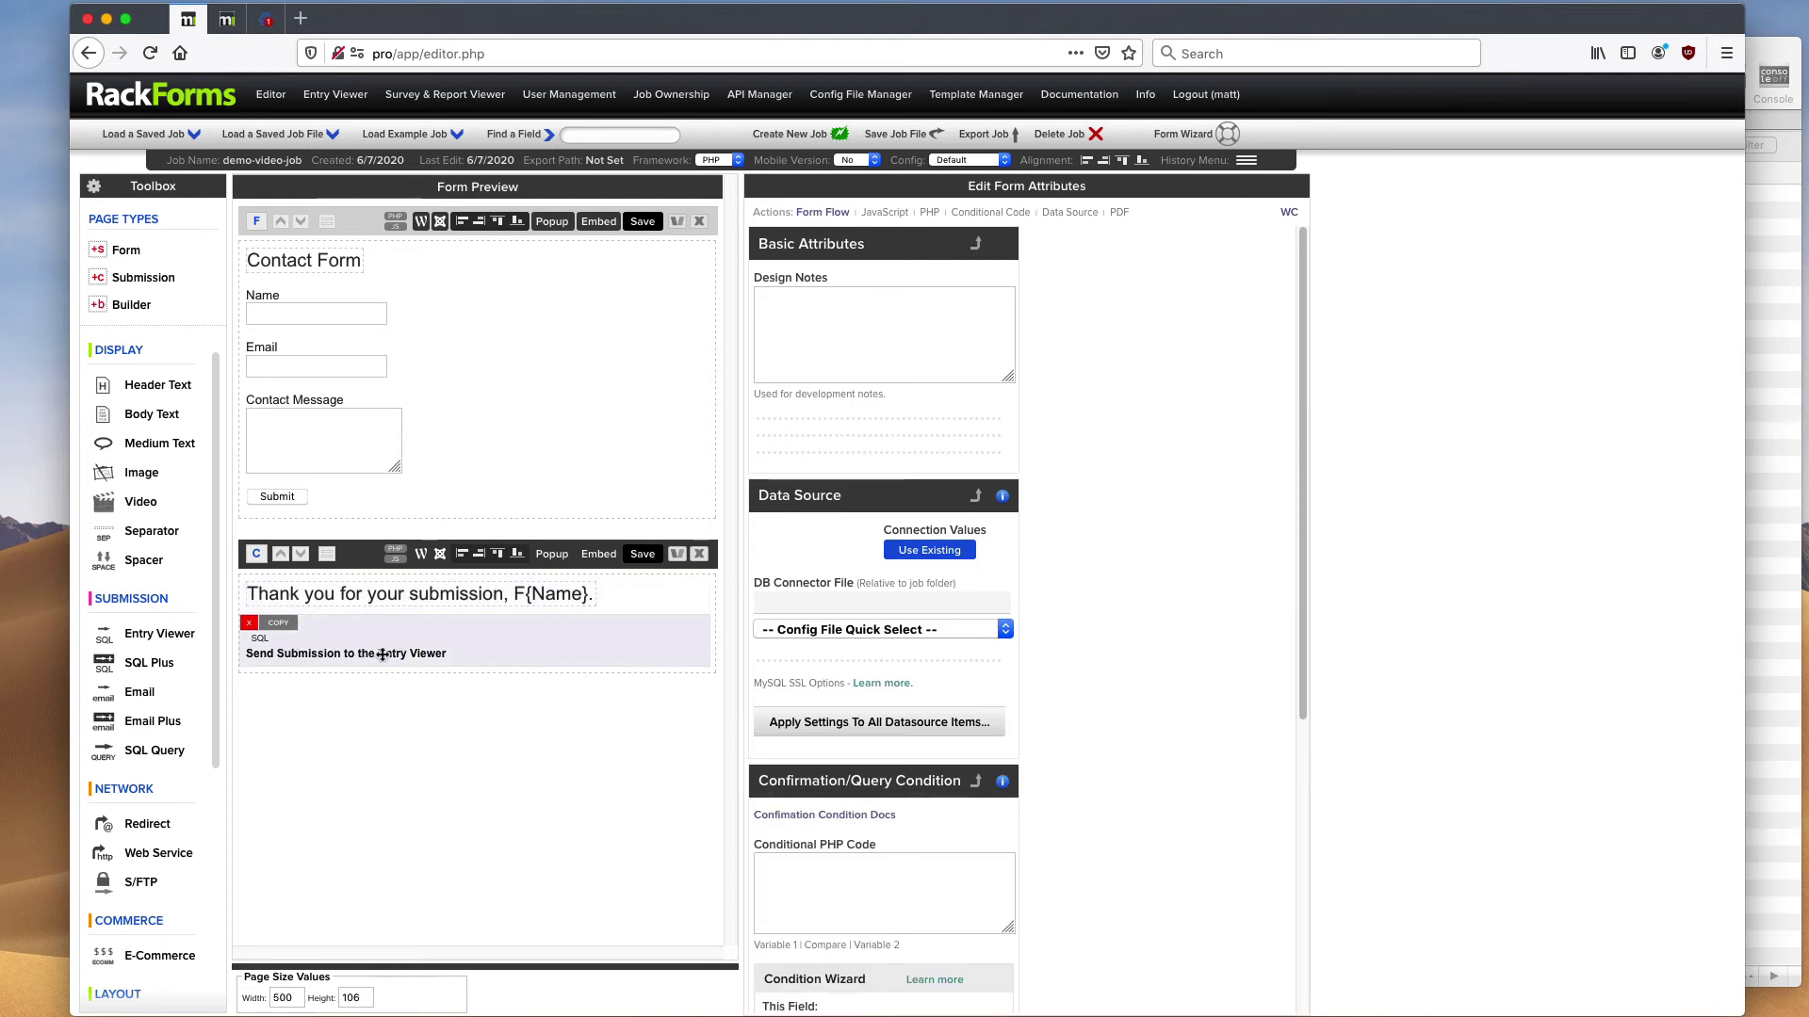
scroll(928, 608, down, 5)
scroll(928, 609, up, 4)
scroll(928, 609, up, 1)
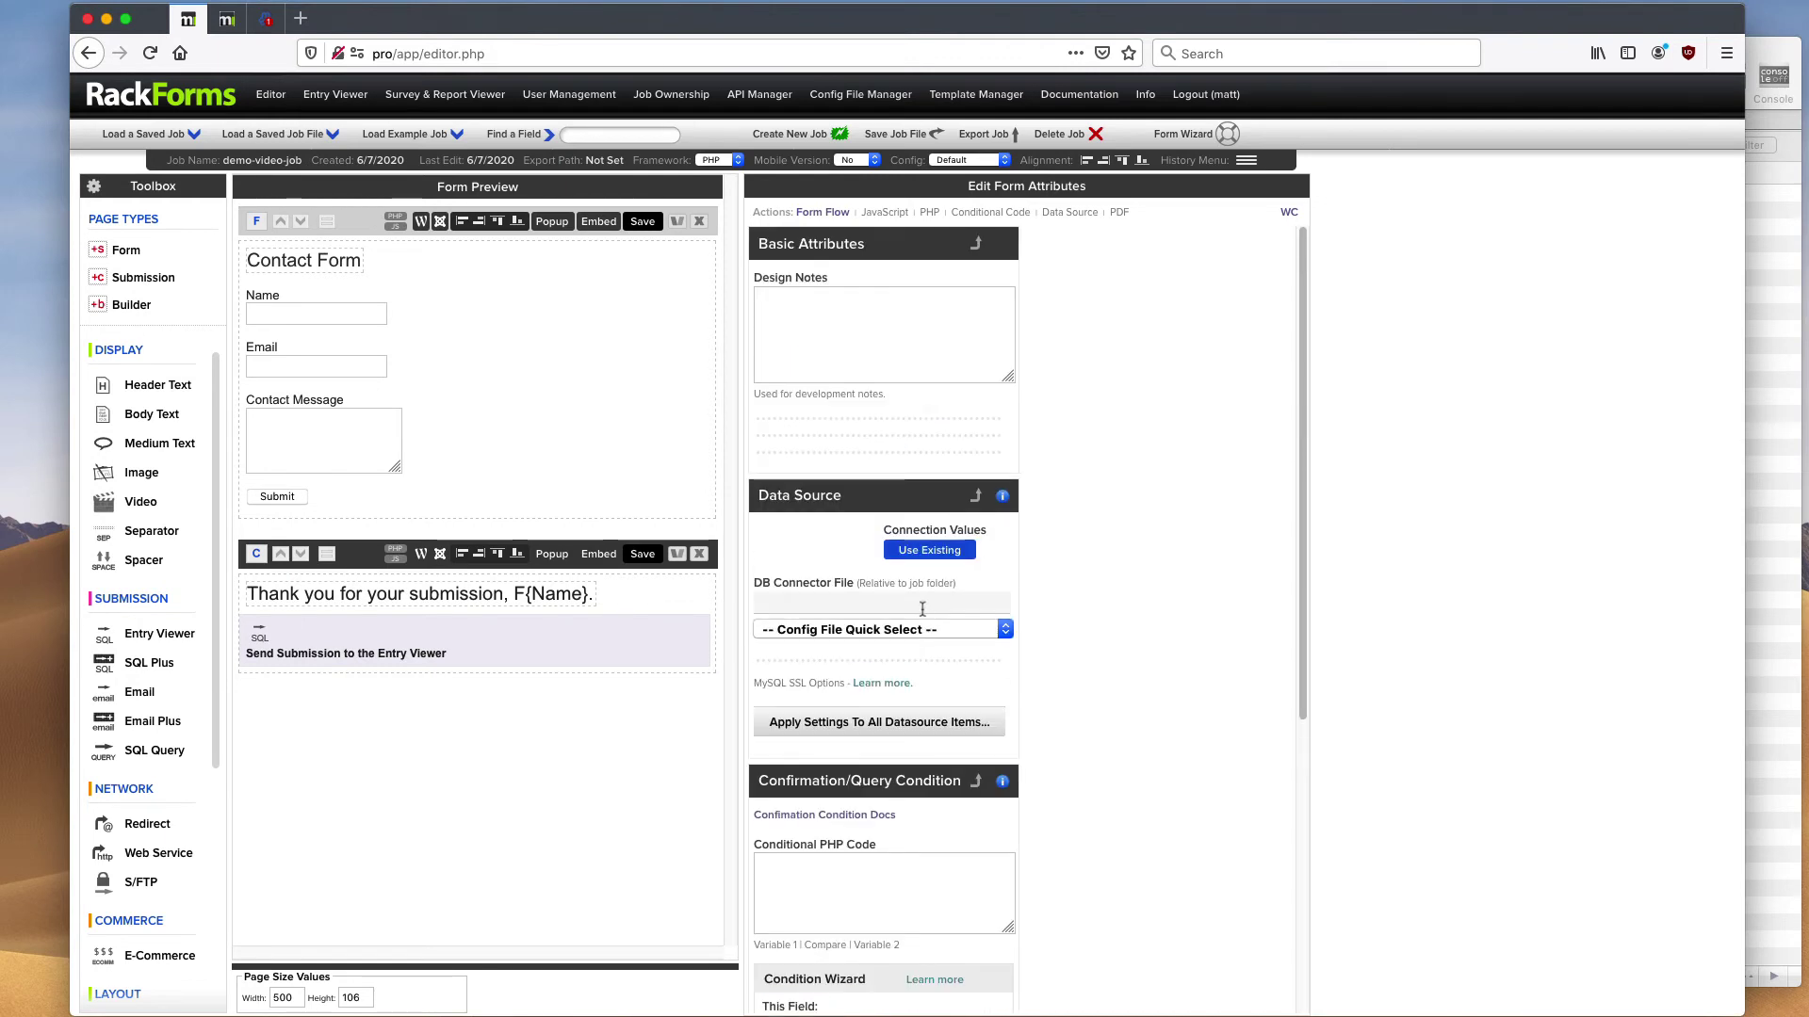
- View demo-video-job's stored entries in Entry Viewer, toggling Edit Mode on and off, then open Survey & Report Viewer
click(341, 97)
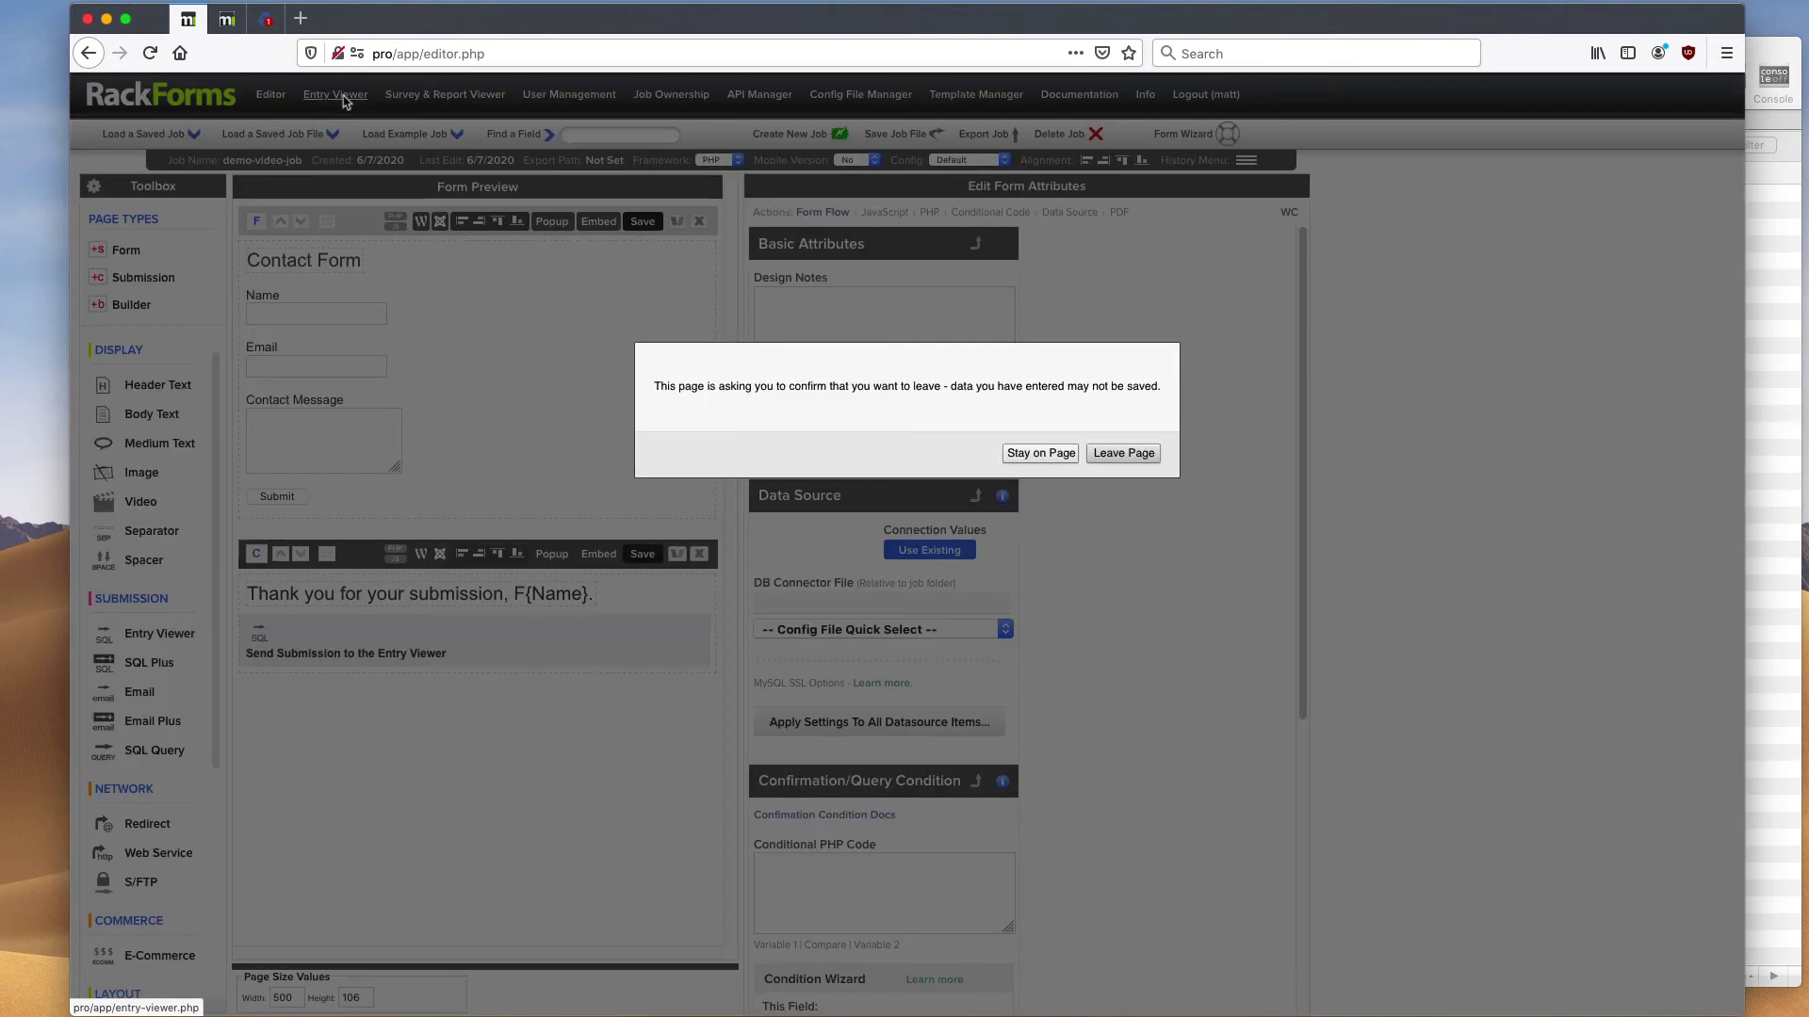
click(1123, 454)
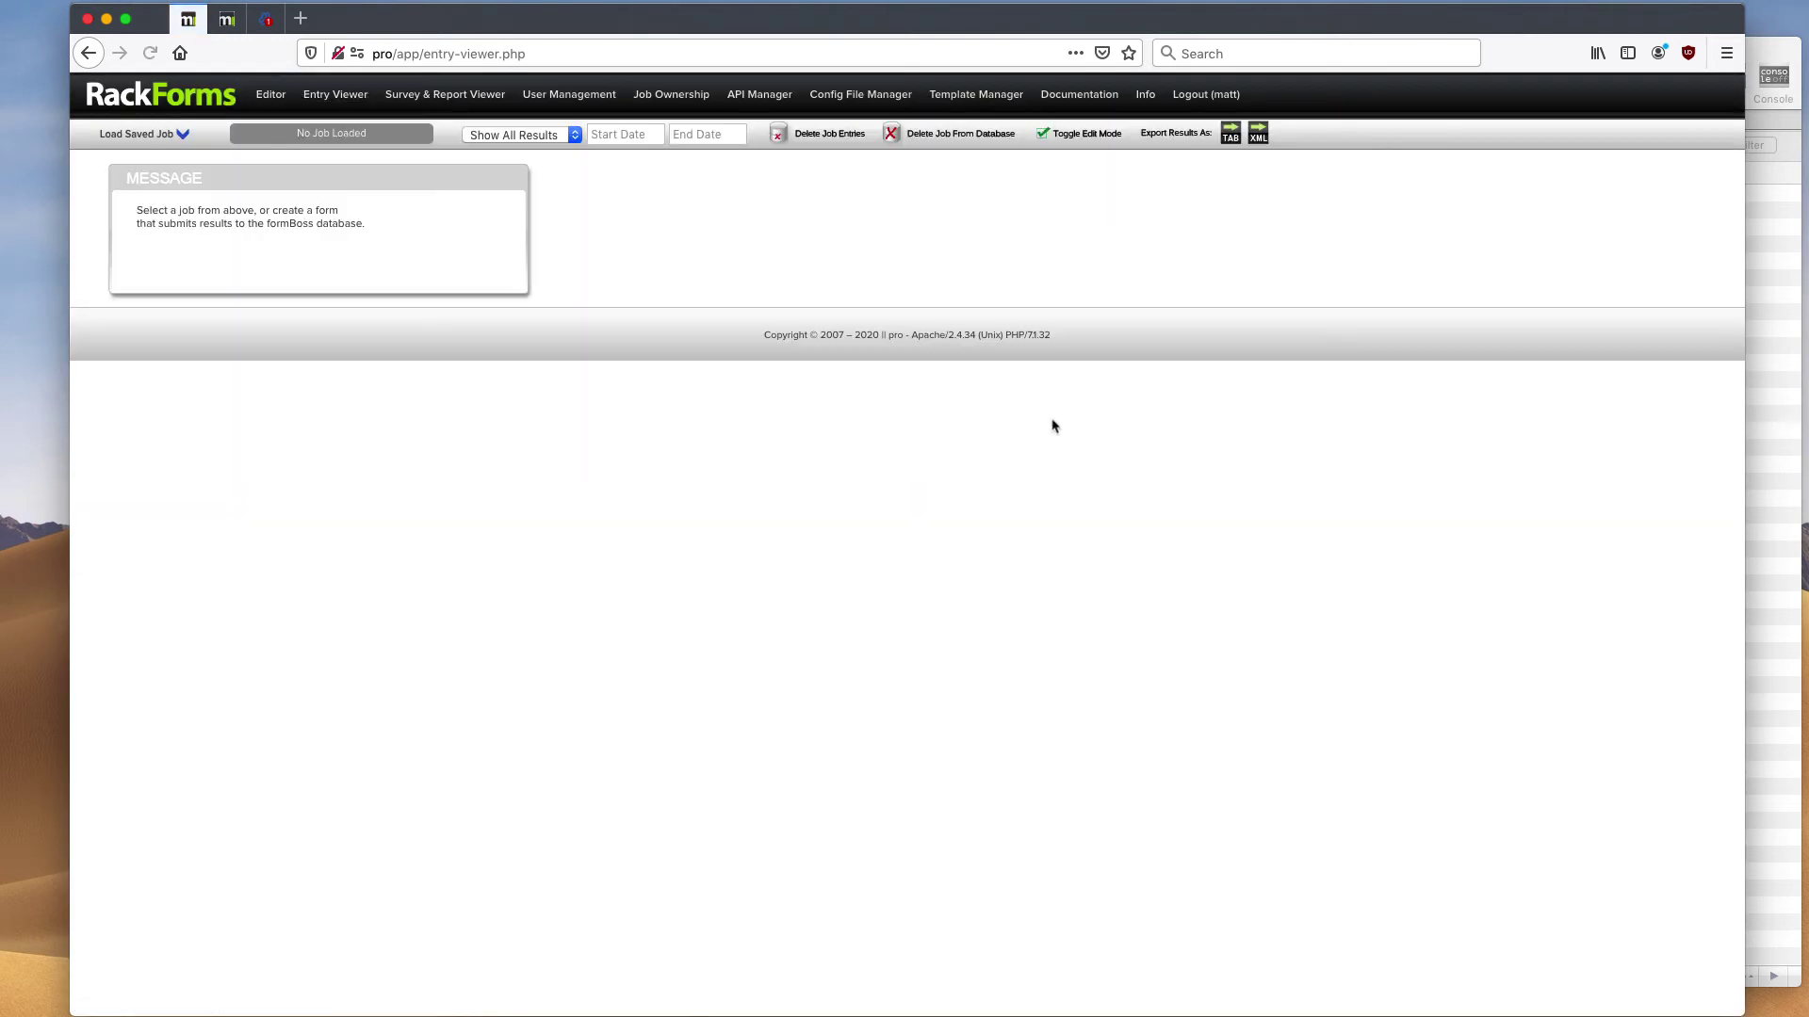
click(141, 140)
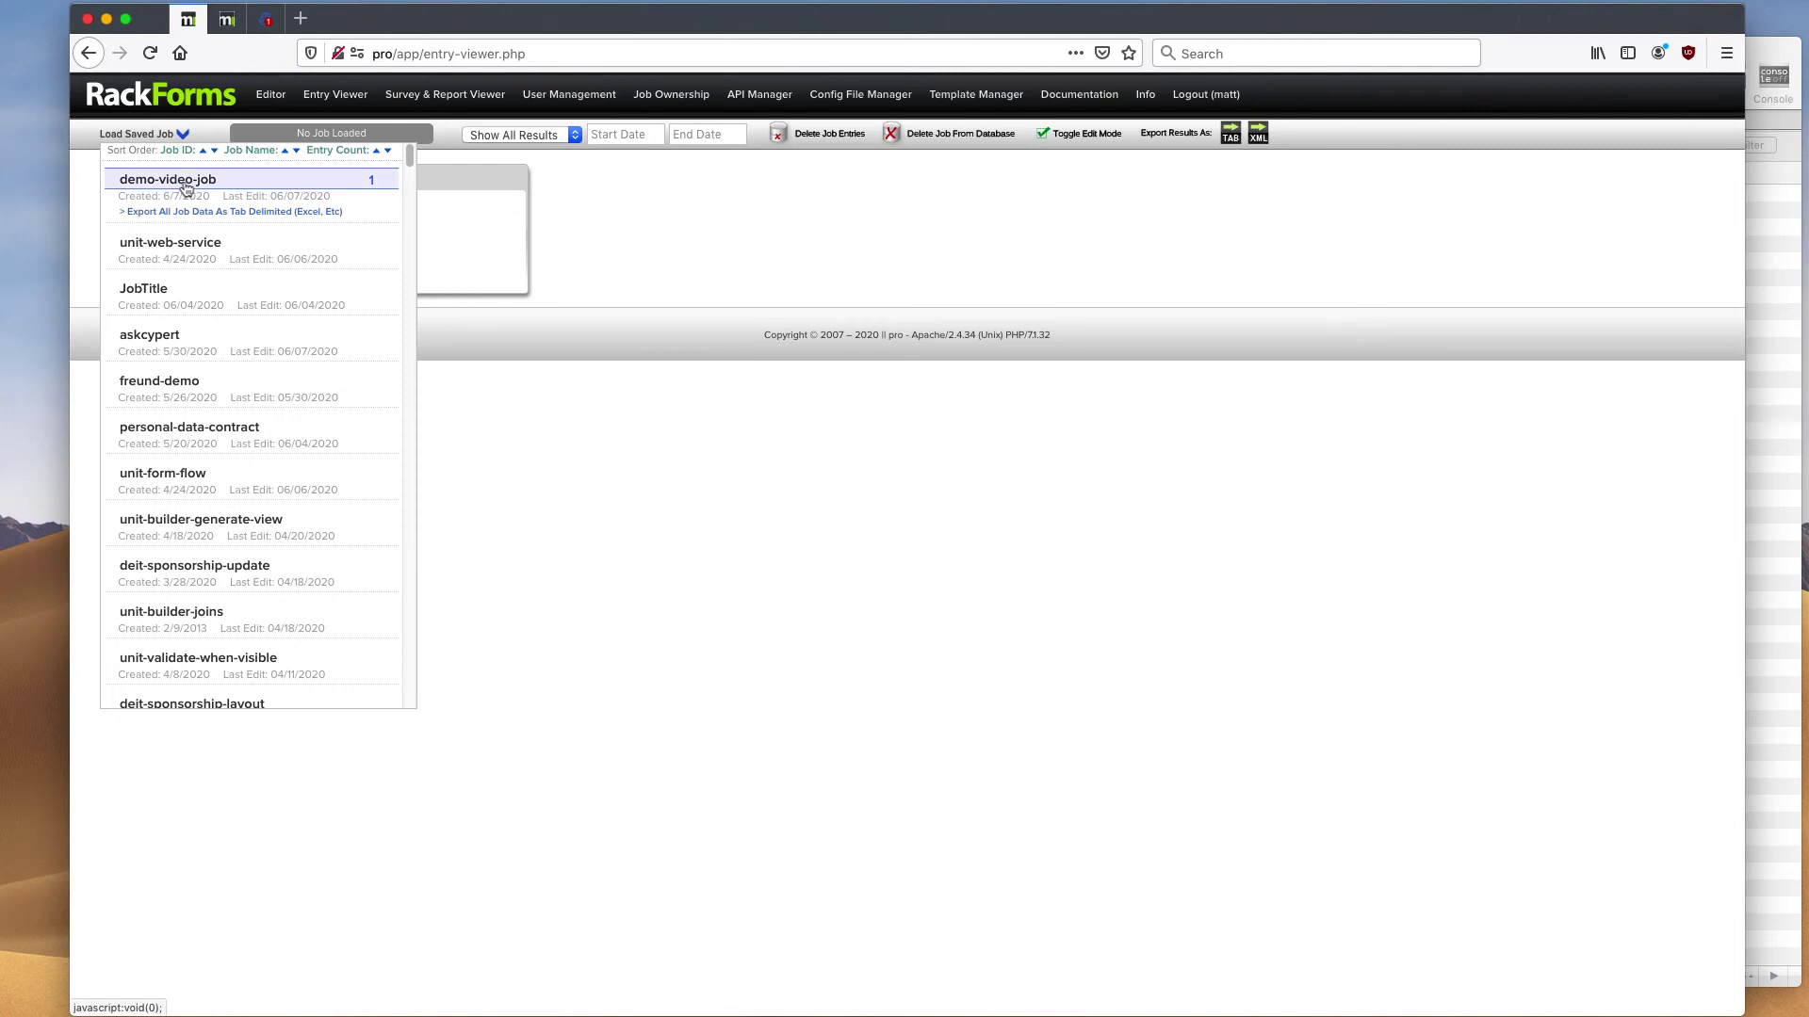
click(185, 190)
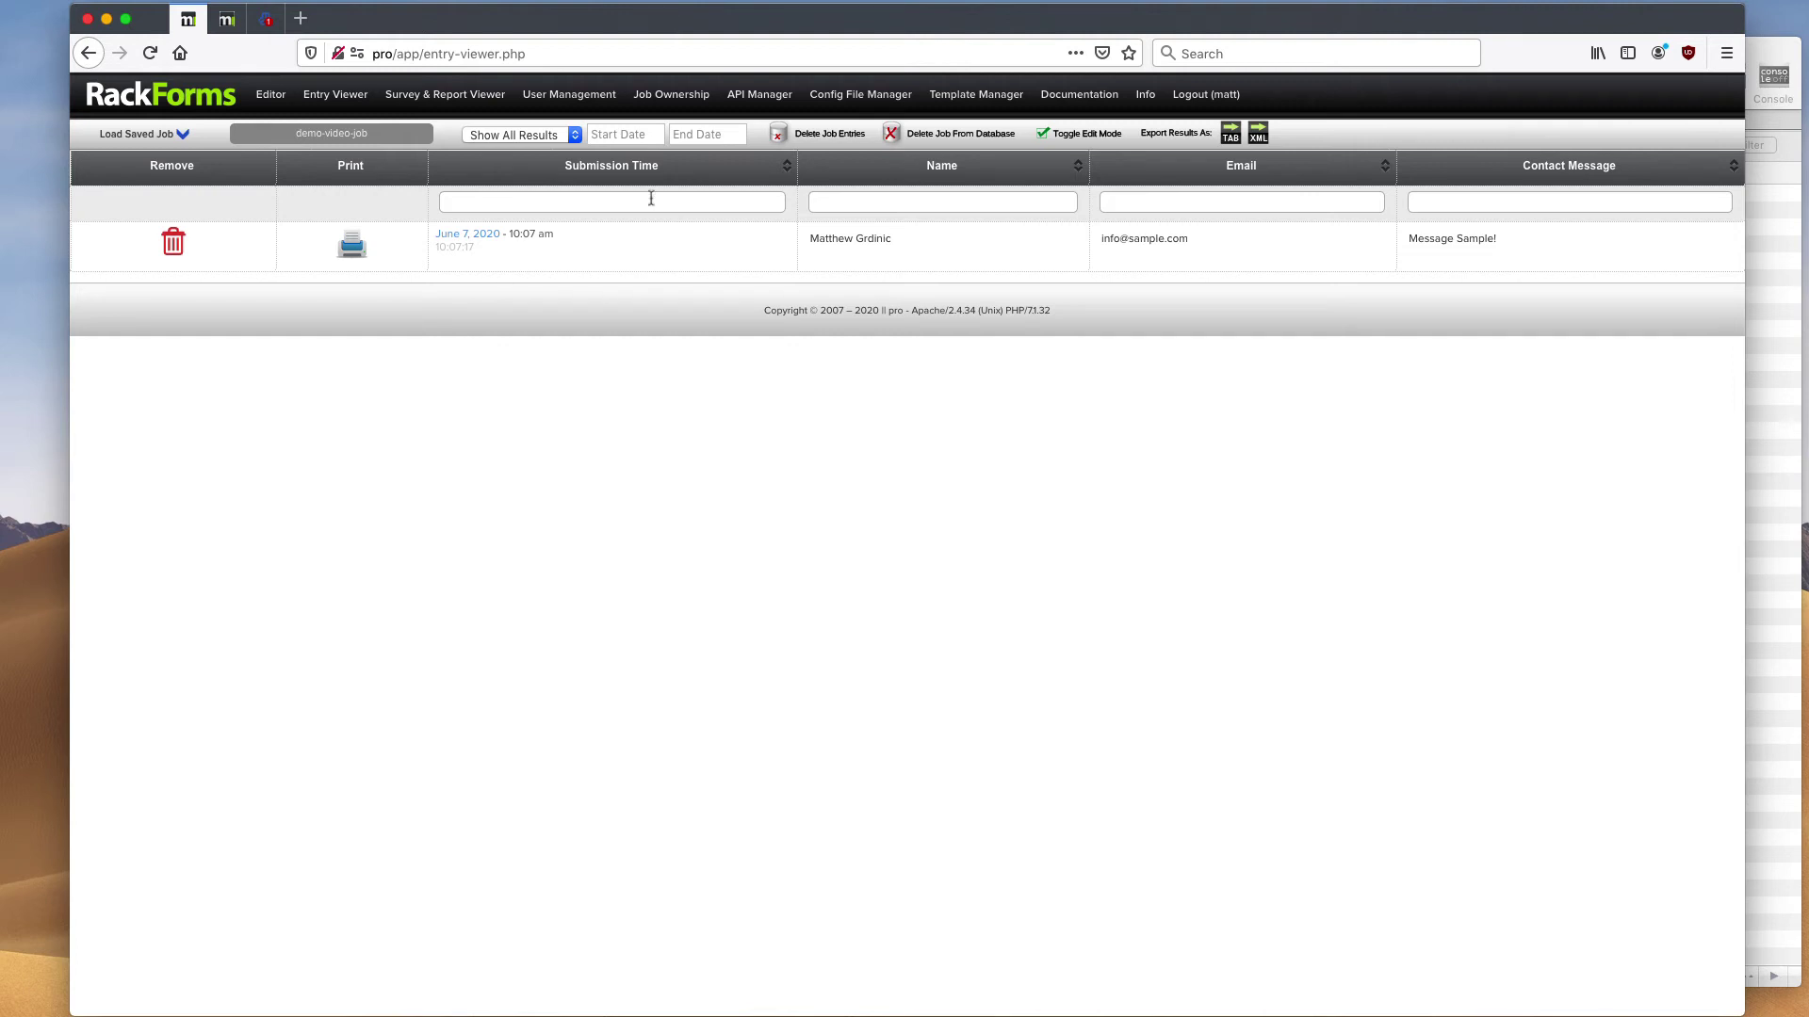
click(1102, 138)
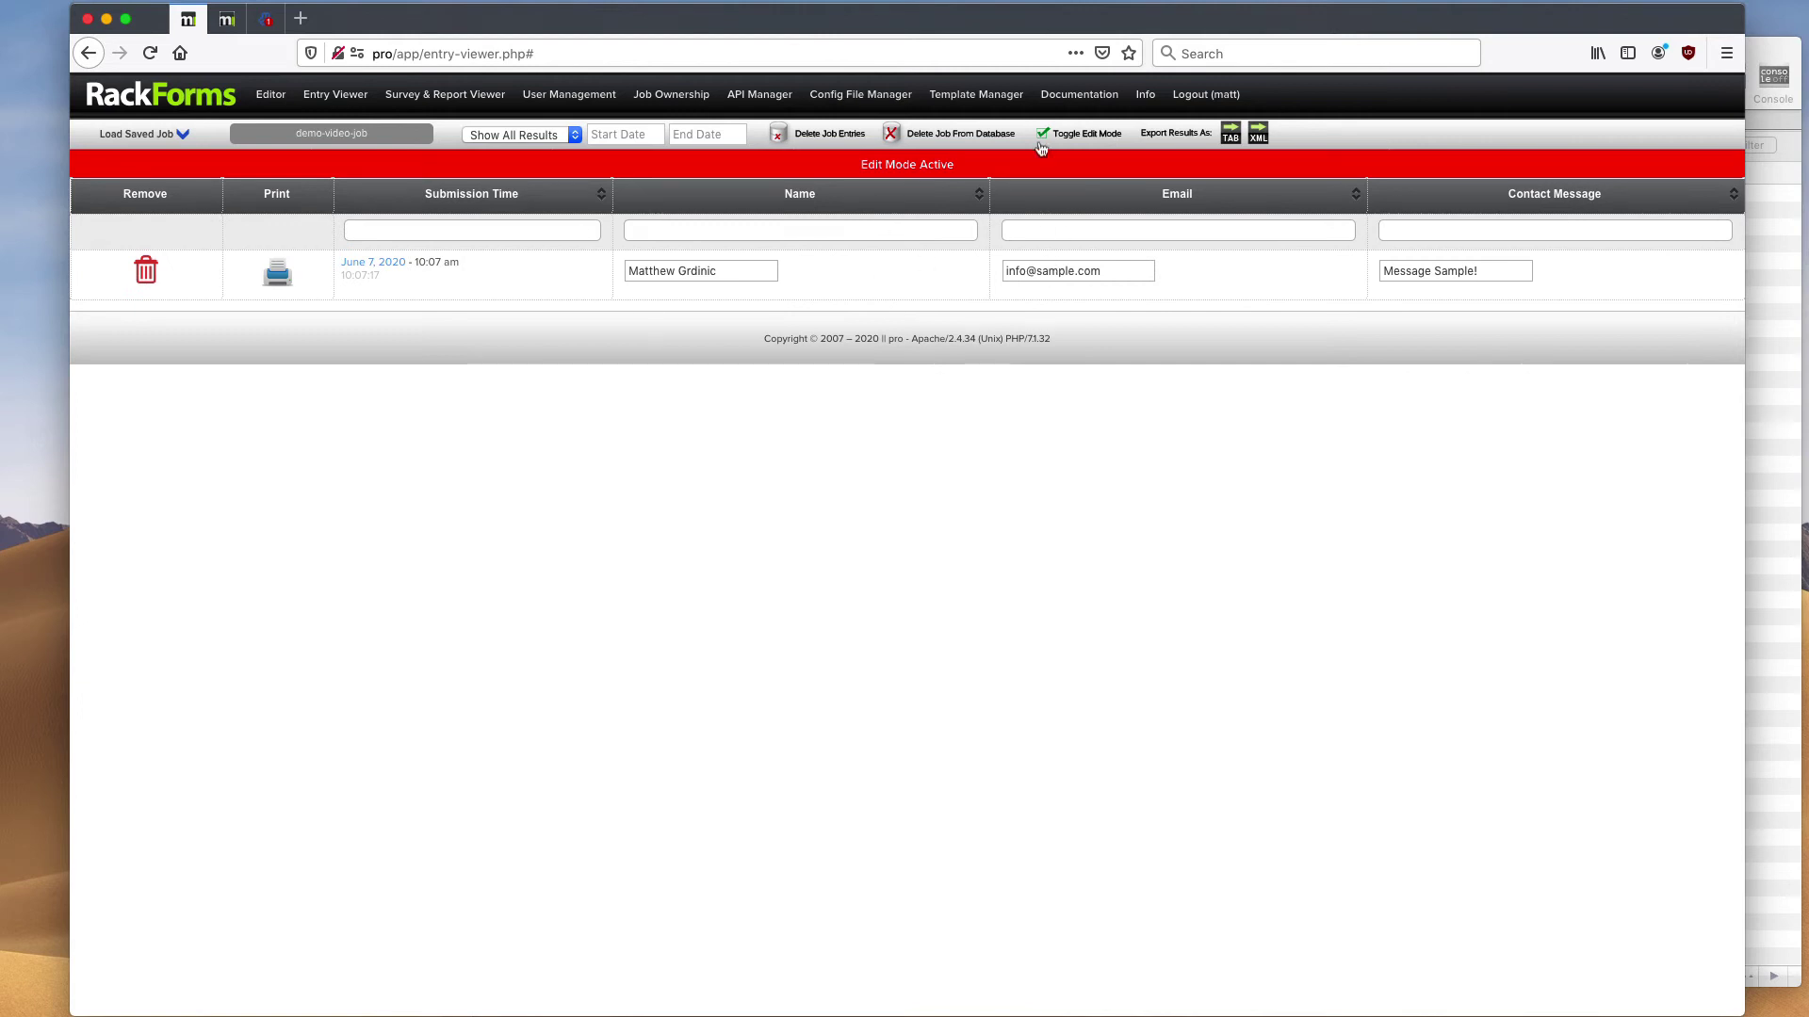
click(1078, 137)
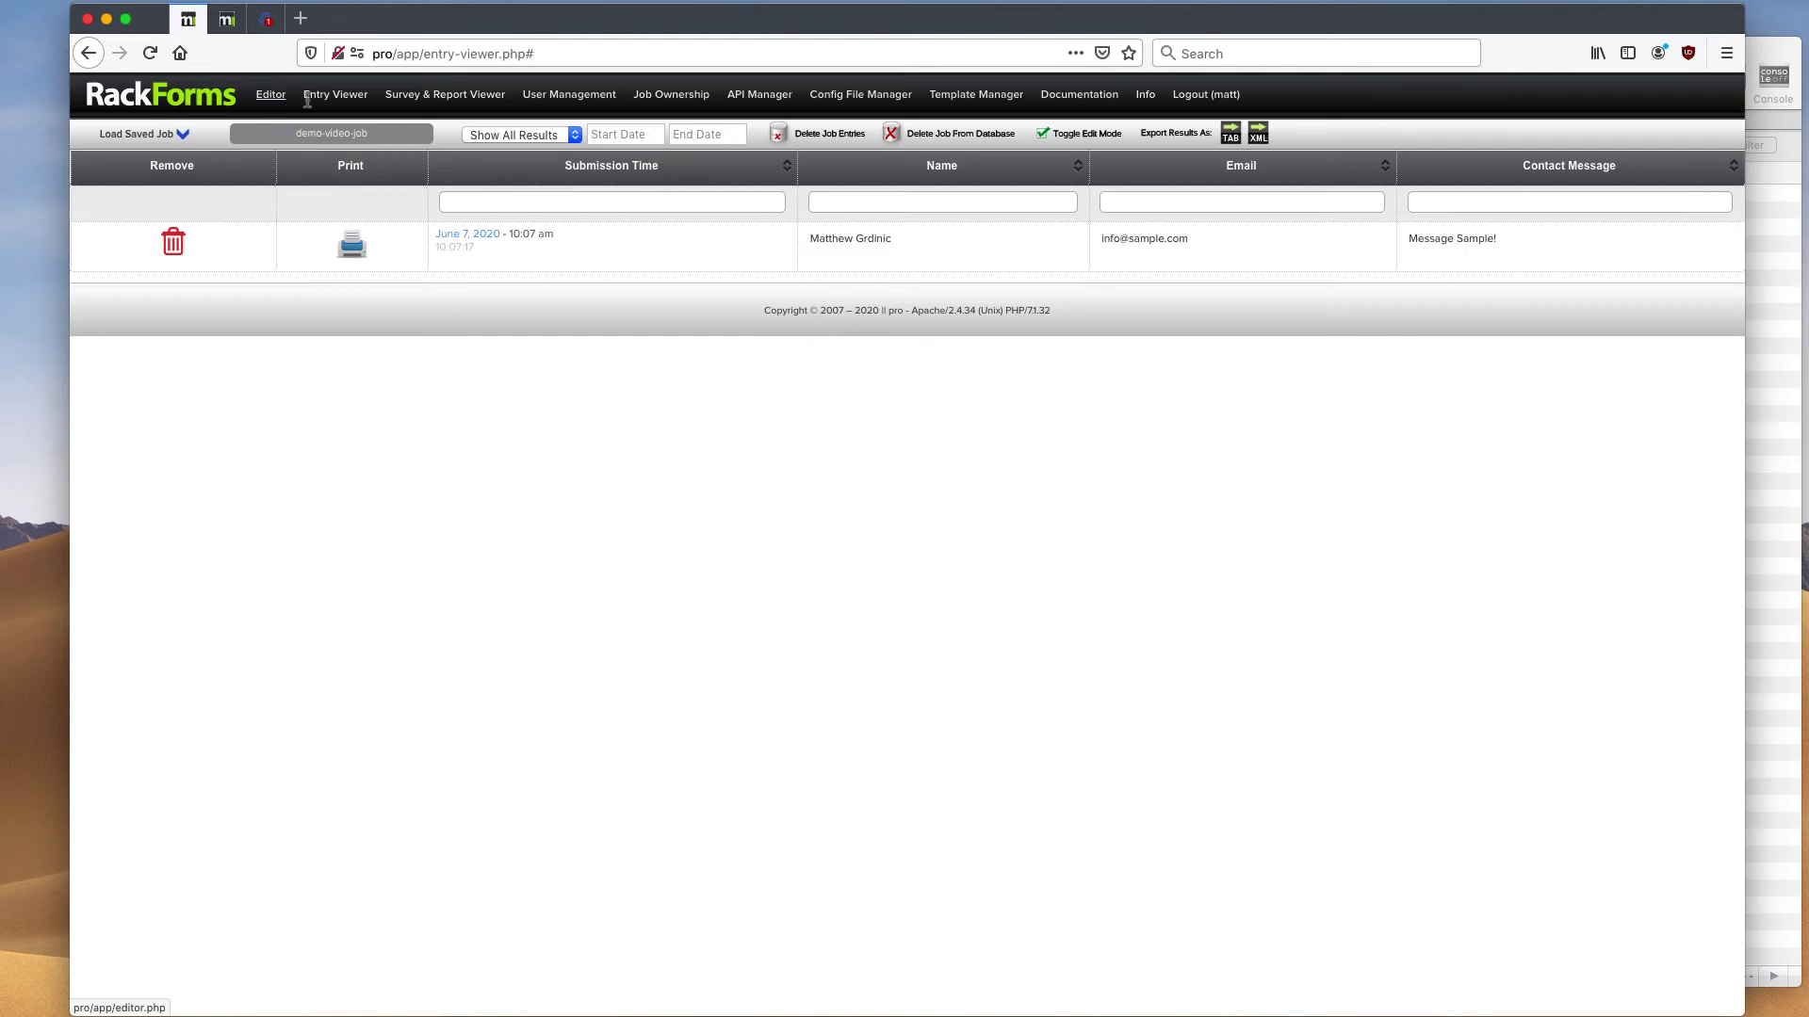
click(411, 99)
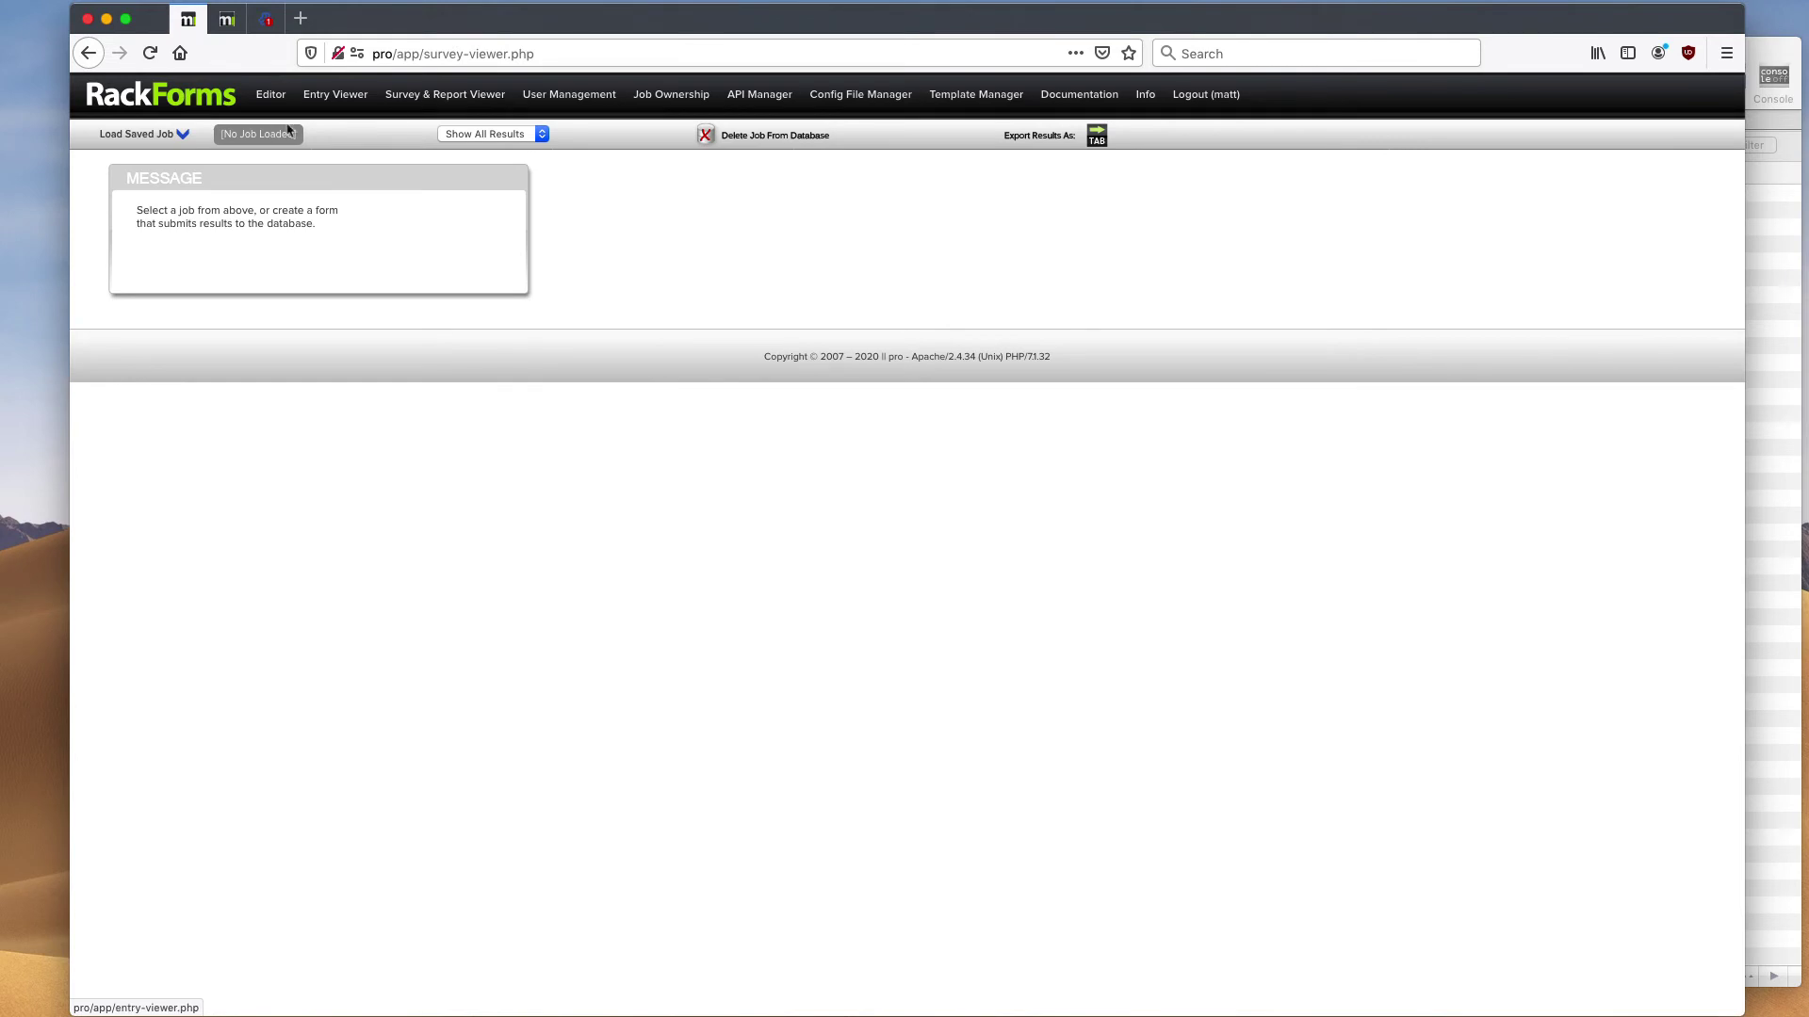
- Load demo-video-job's report, scroll through its Name, Email and Contact Message charts, and return to the editor
click(169, 135)
click(165, 177)
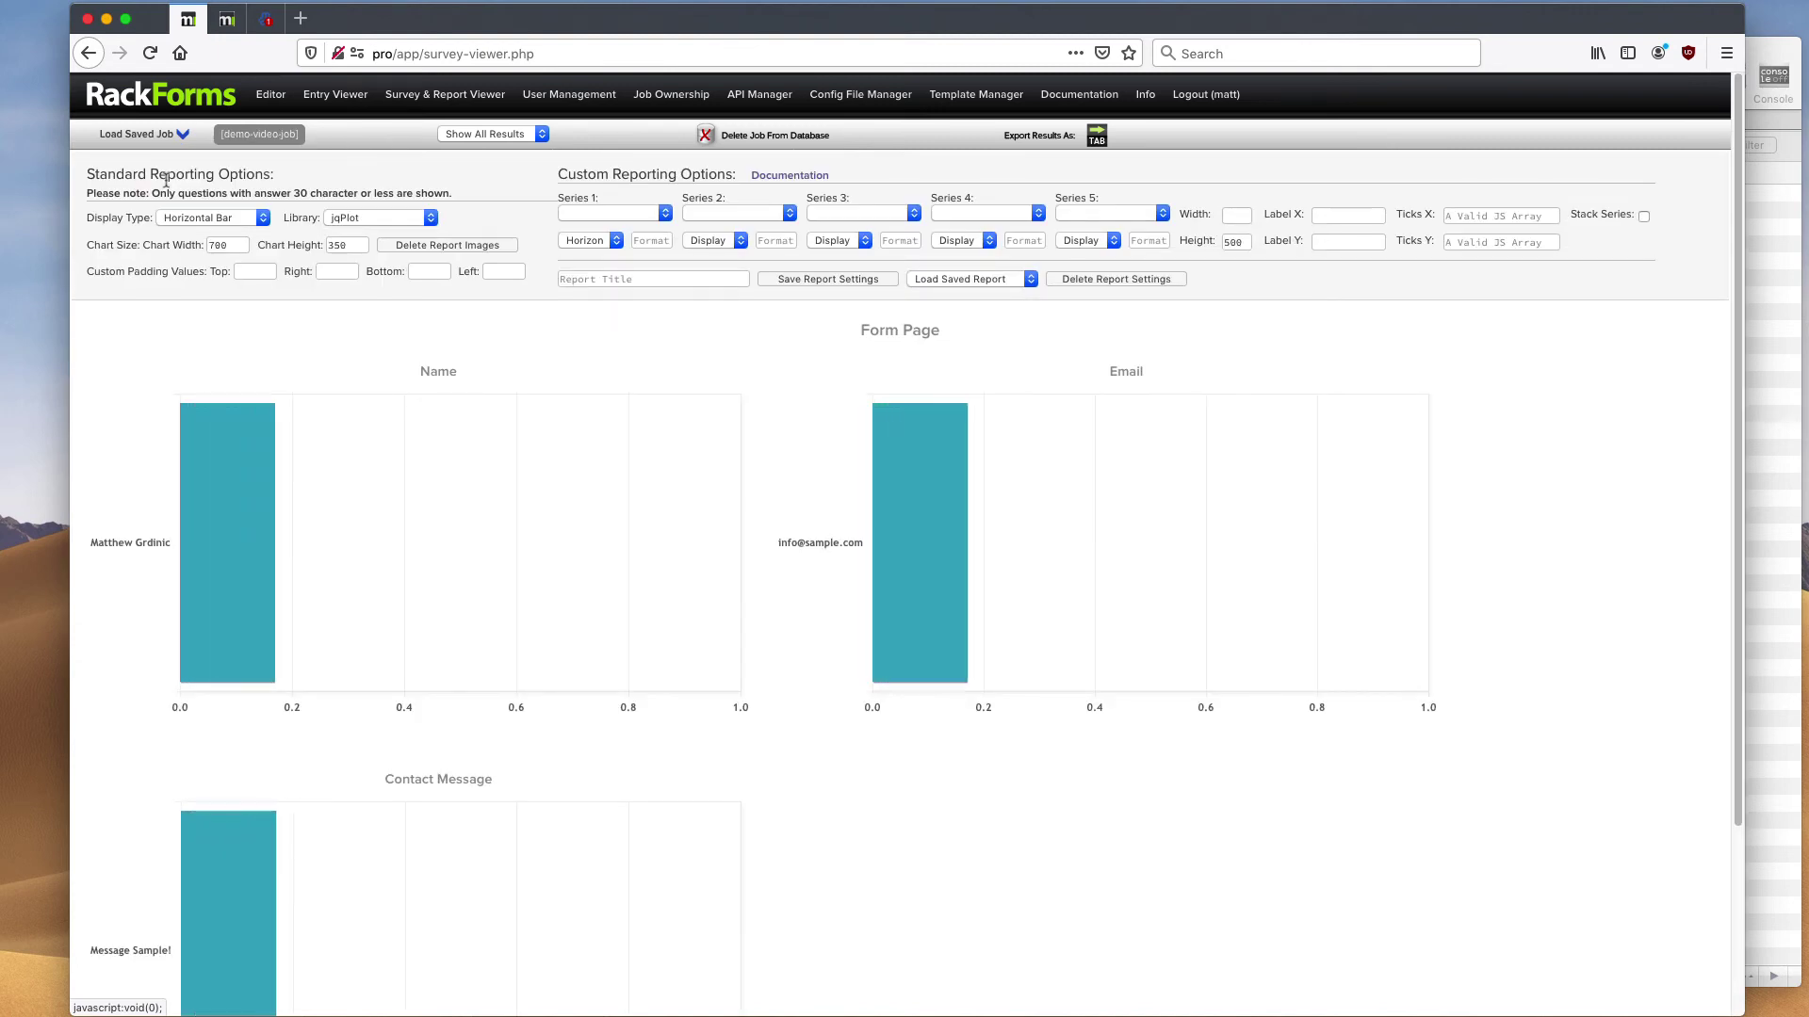
scroll(660, 584, down, 3)
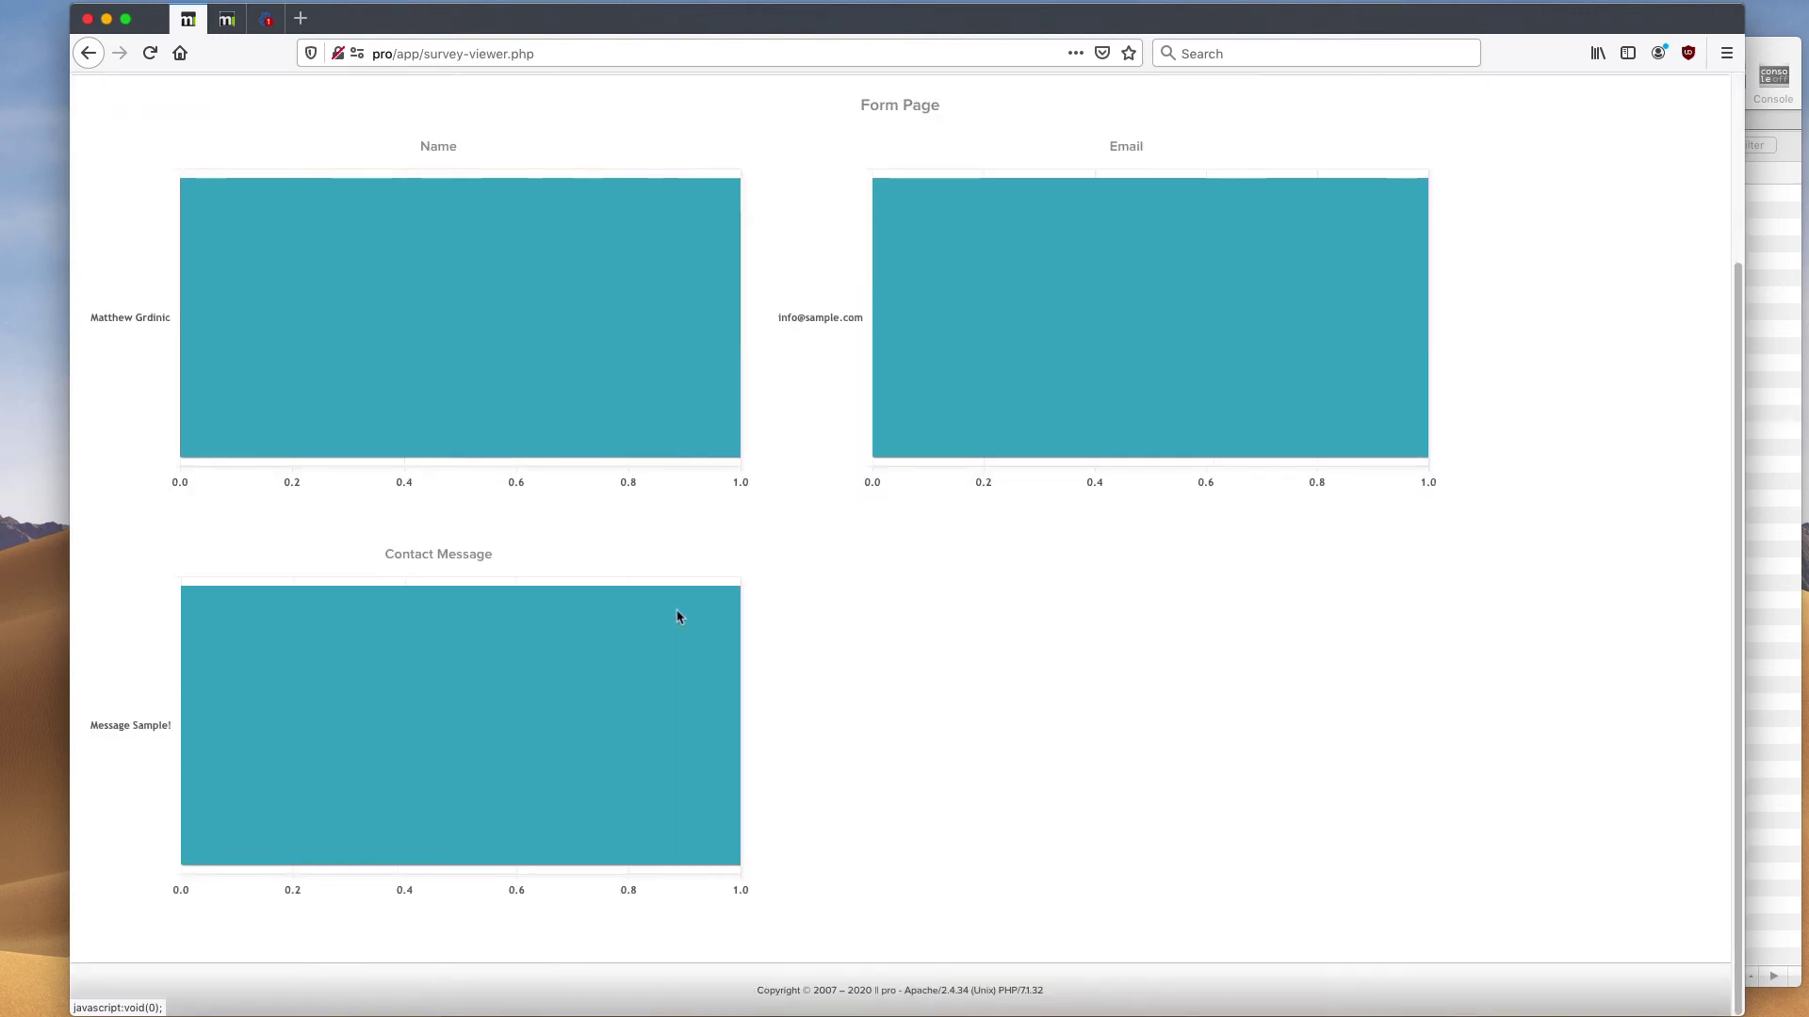
scroll(643, 578, up, 3)
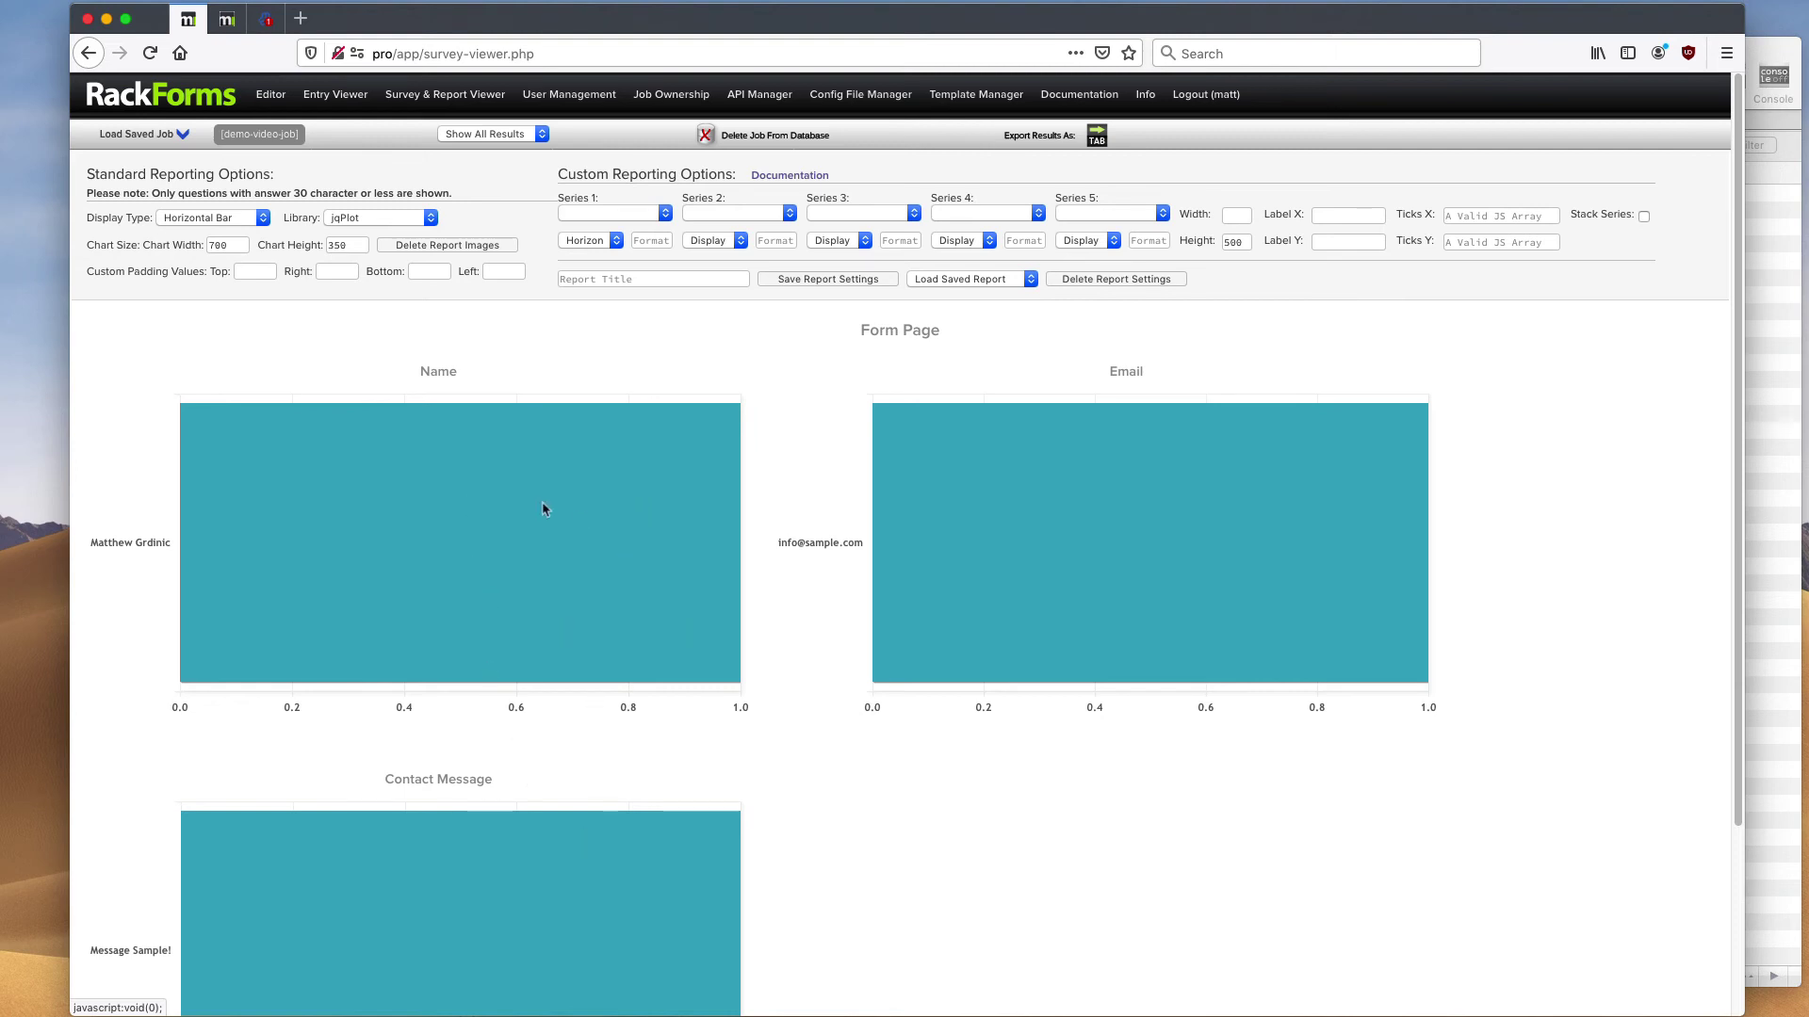
click(269, 98)
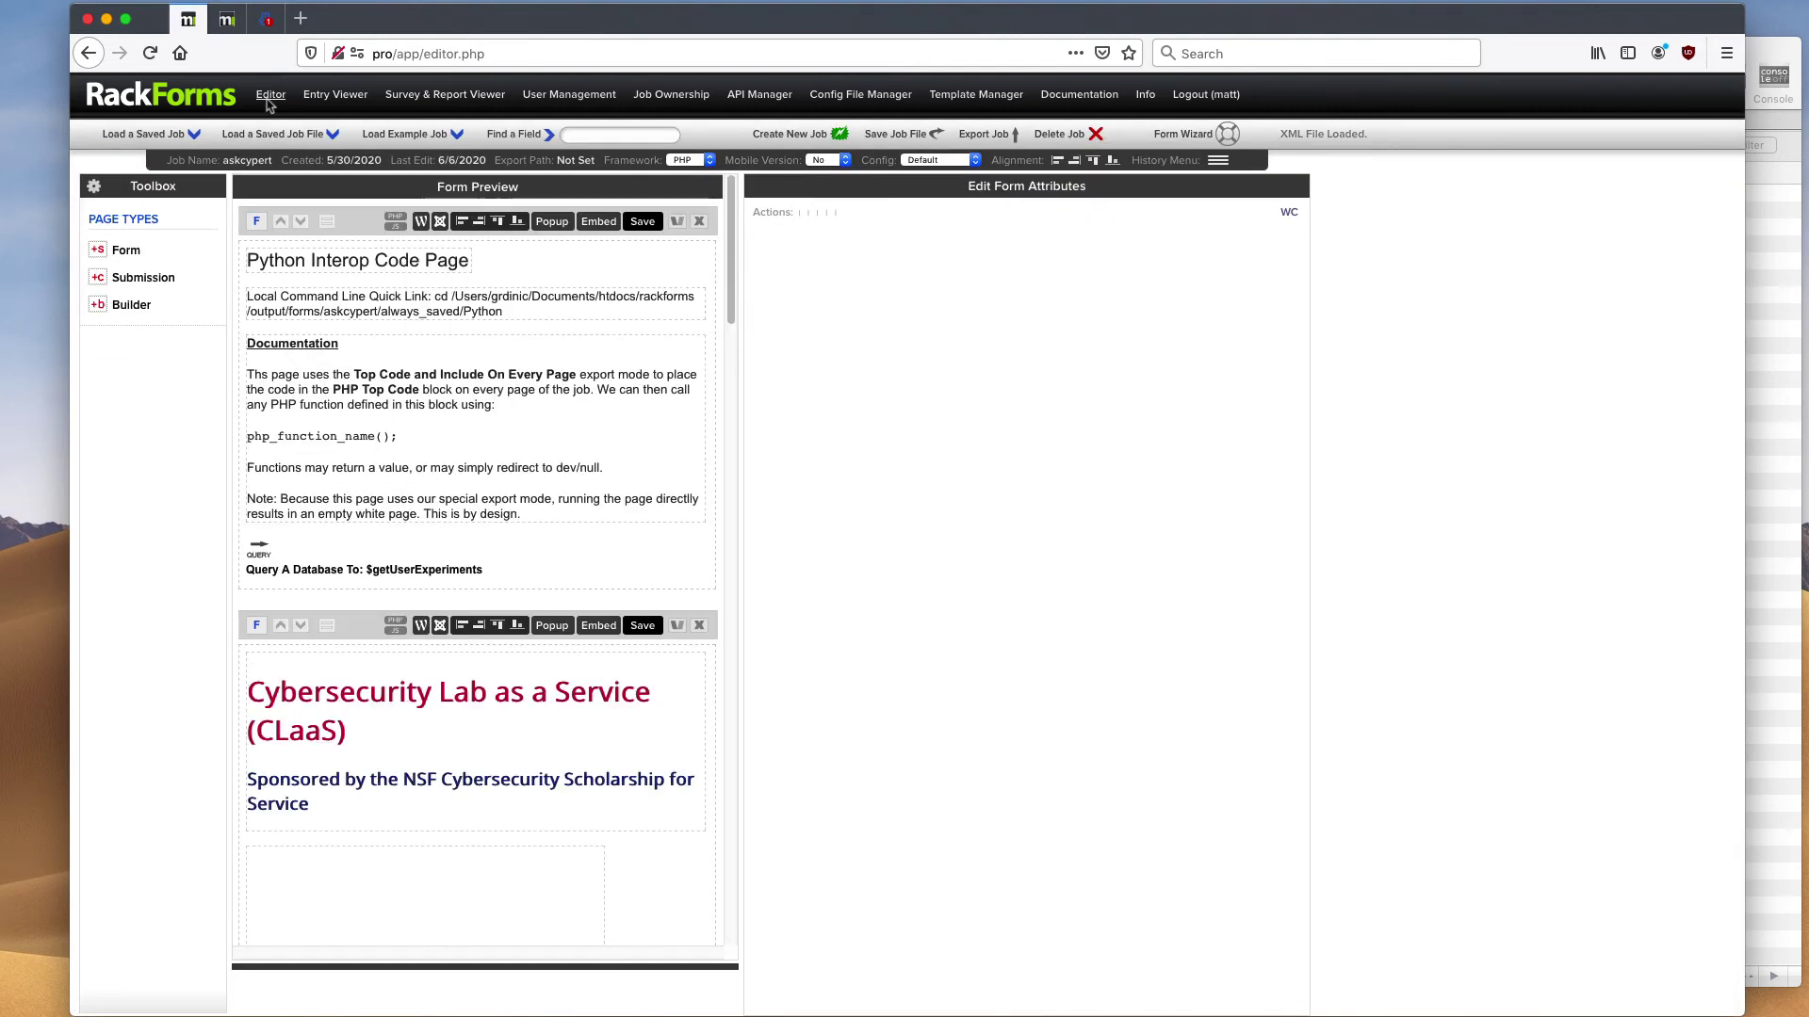
- Load demo-video-job in the editor and show its Contact Form page properties
click(117, 135)
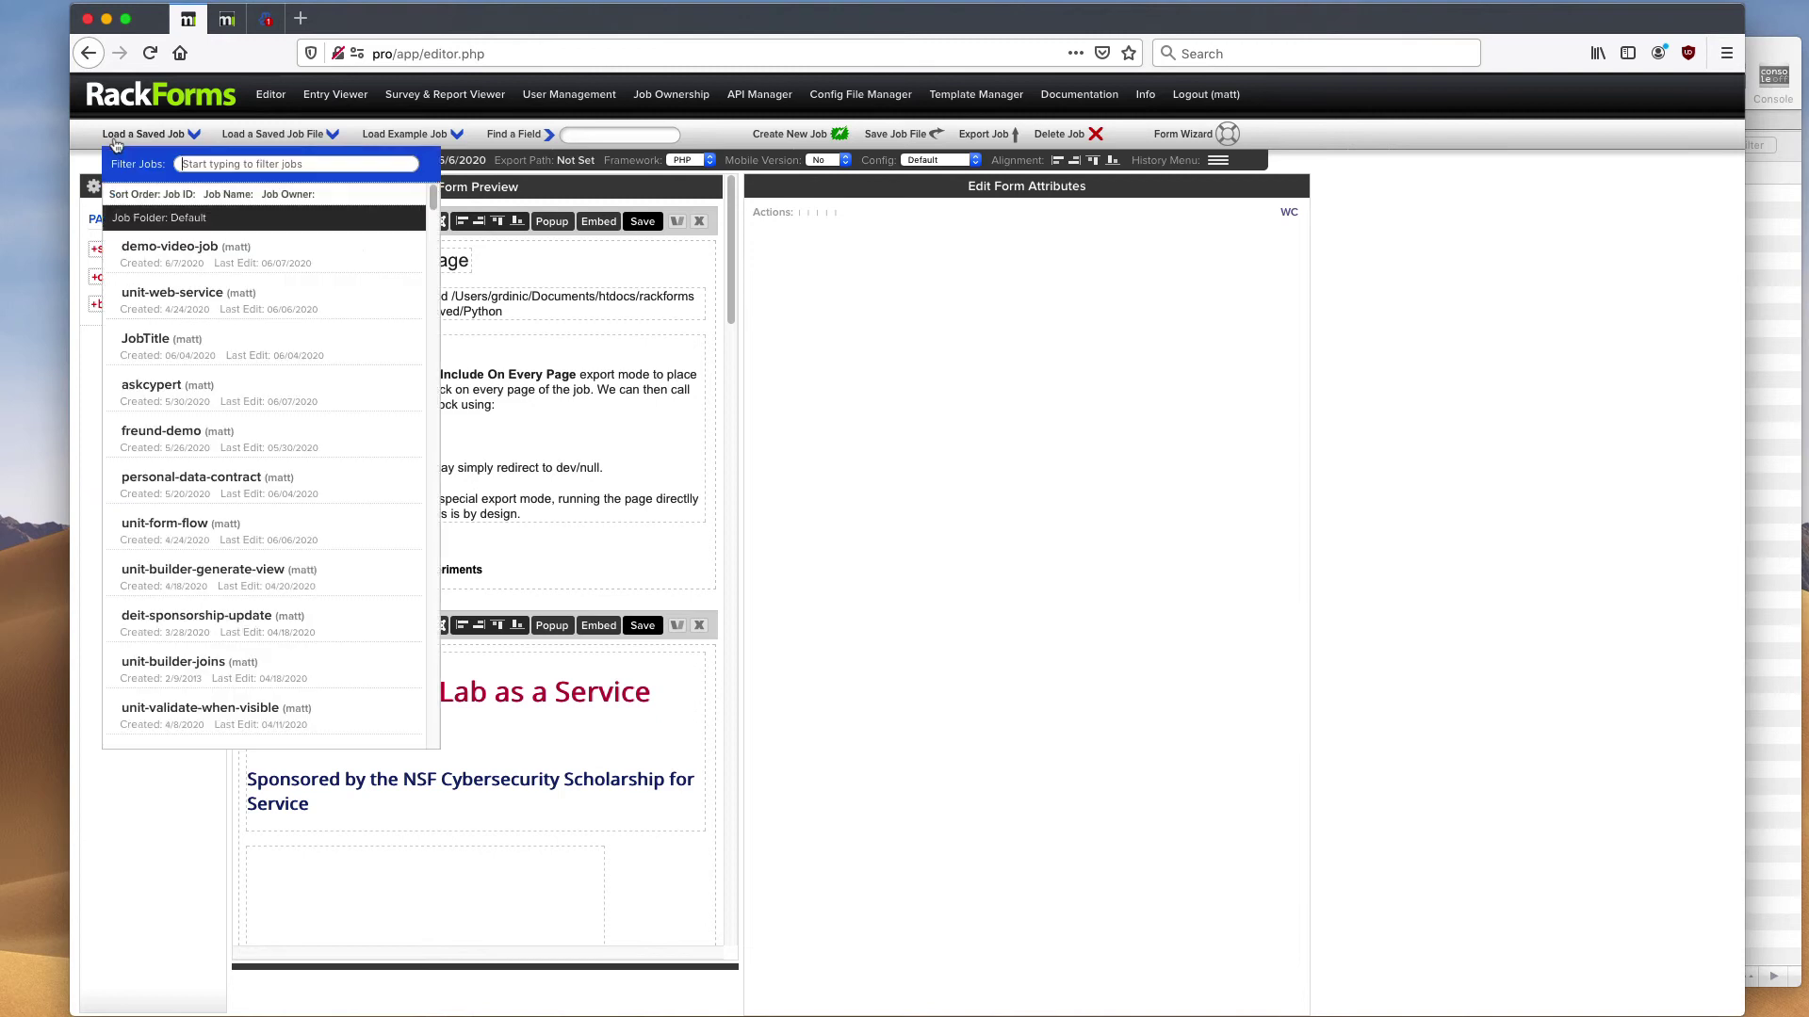
click(193, 255)
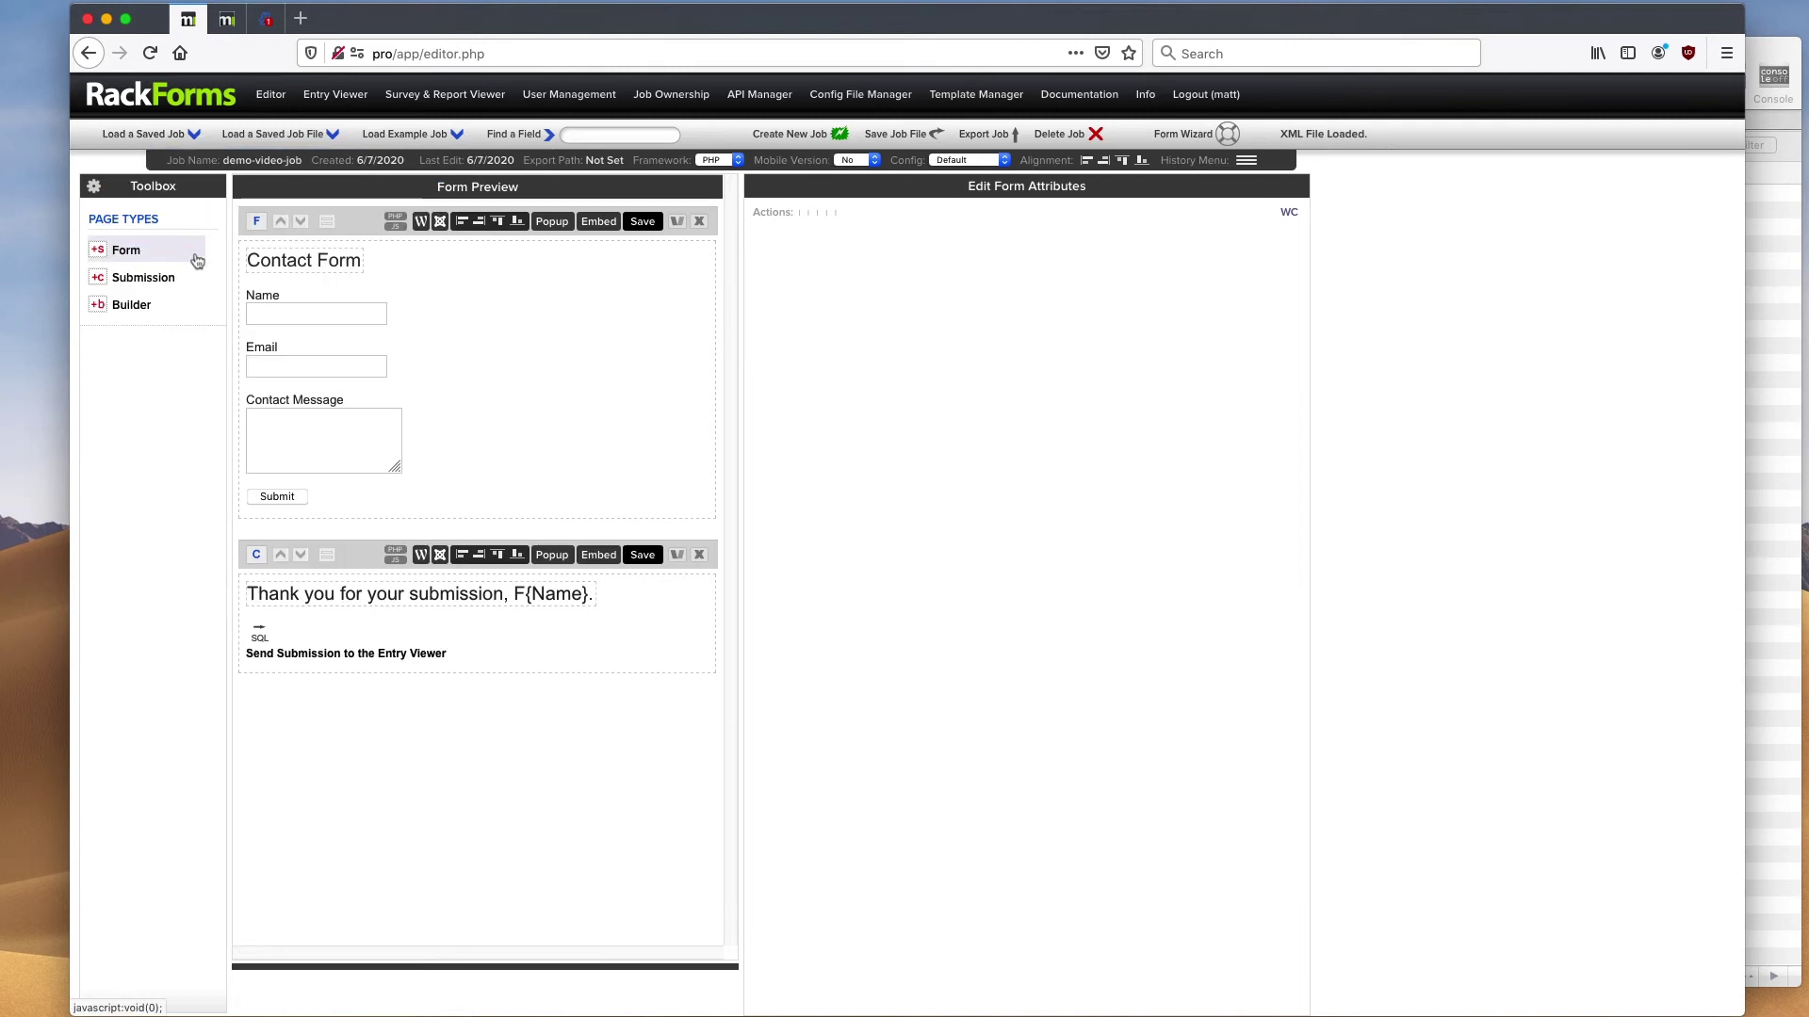
click(366, 232)
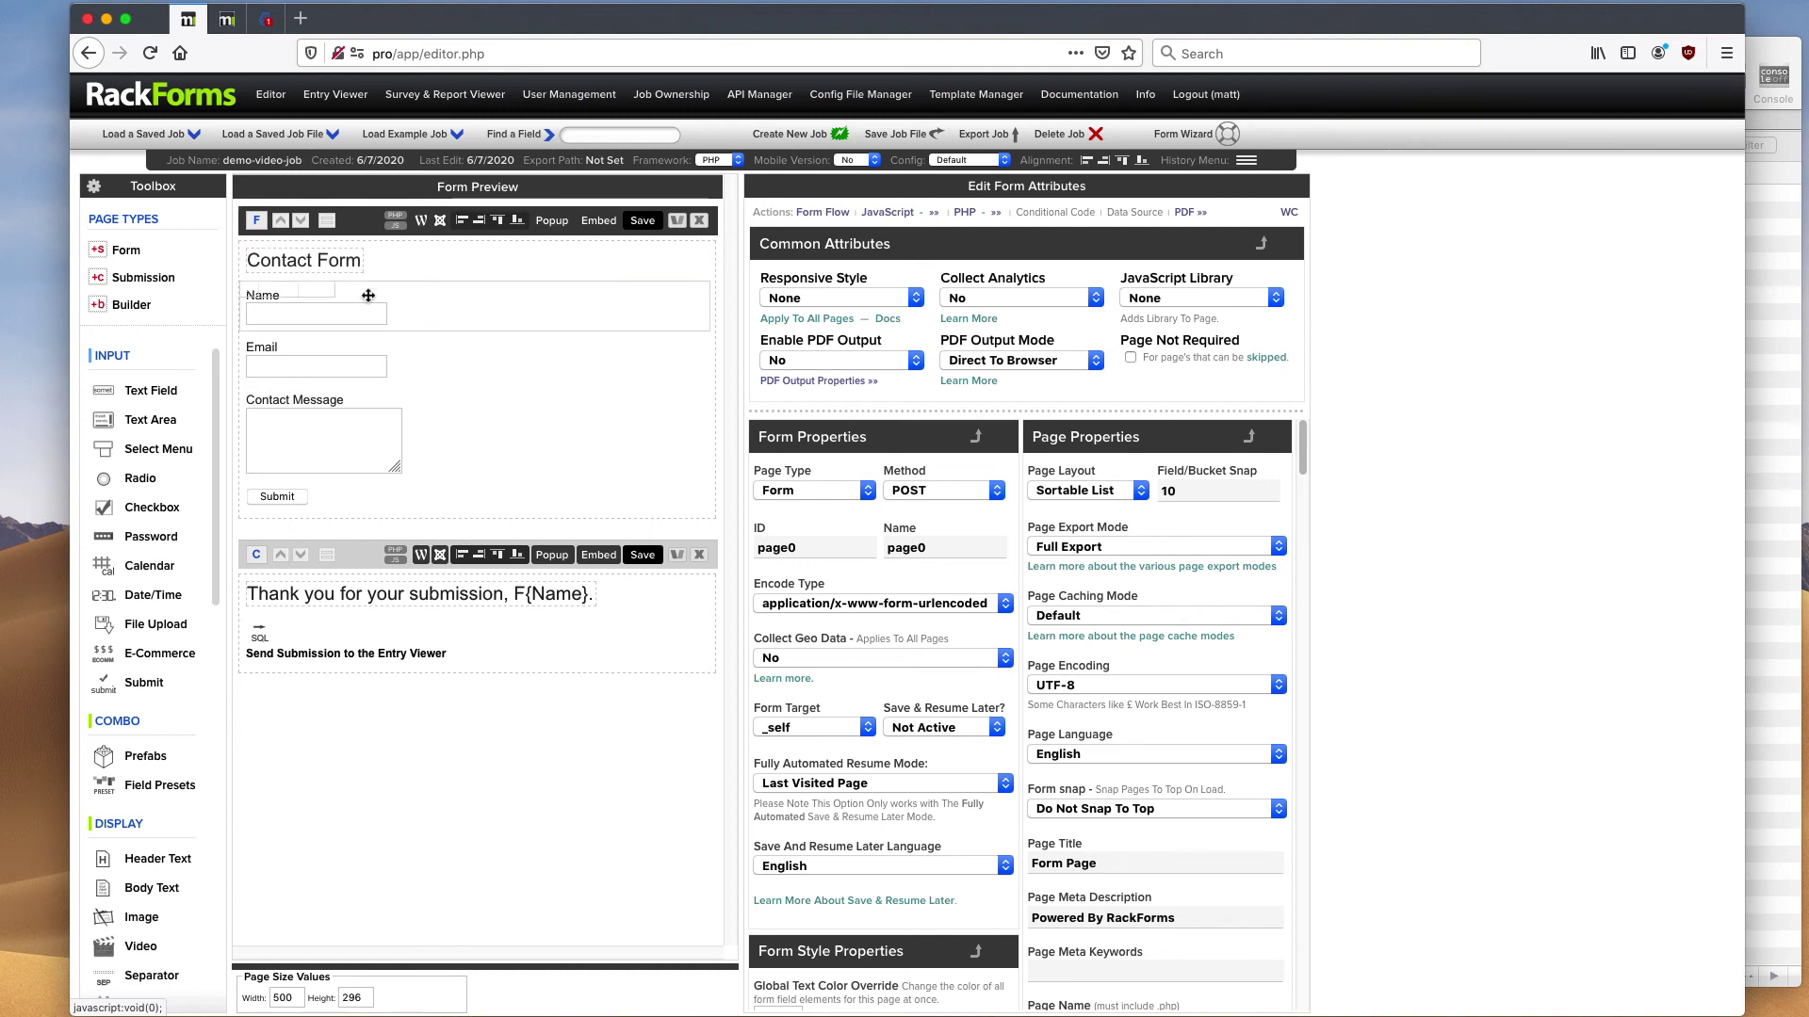
mouse_move(391, 326)
mouse_move(439, 419)
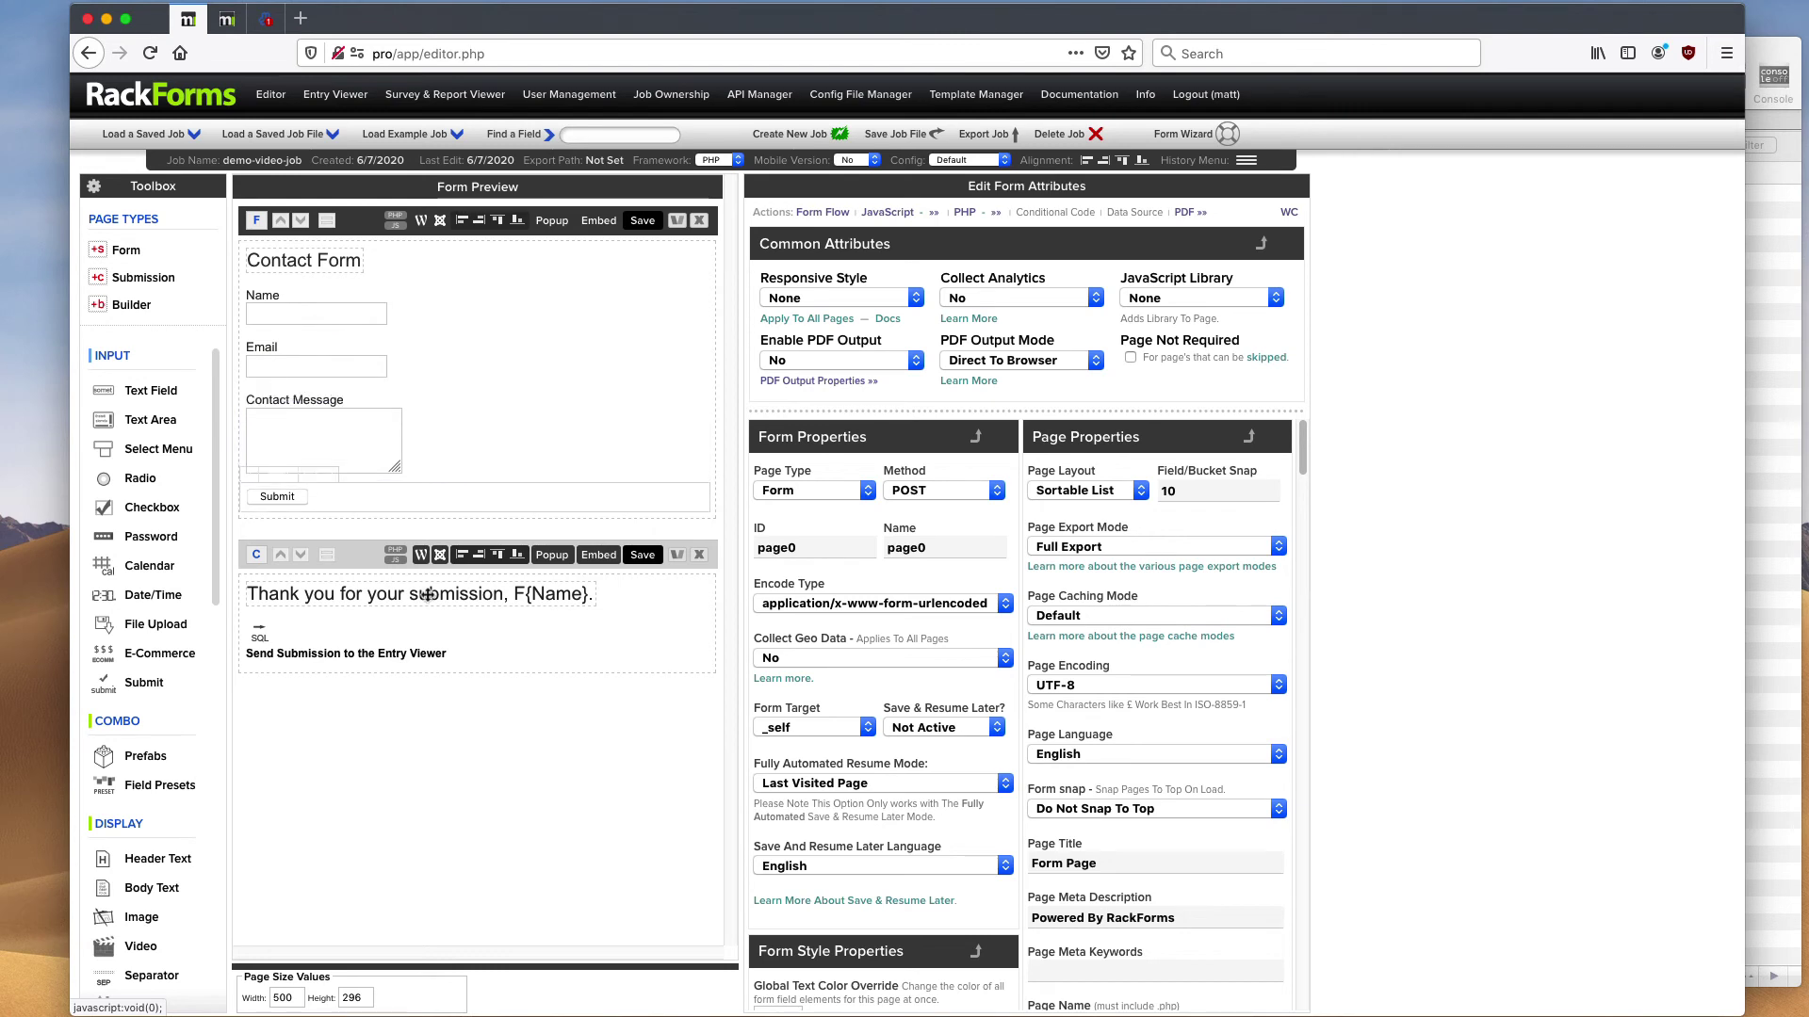
- Inspect the Entry Viewer logging item, the form page, and the thank-you confirmation page
click(401, 641)
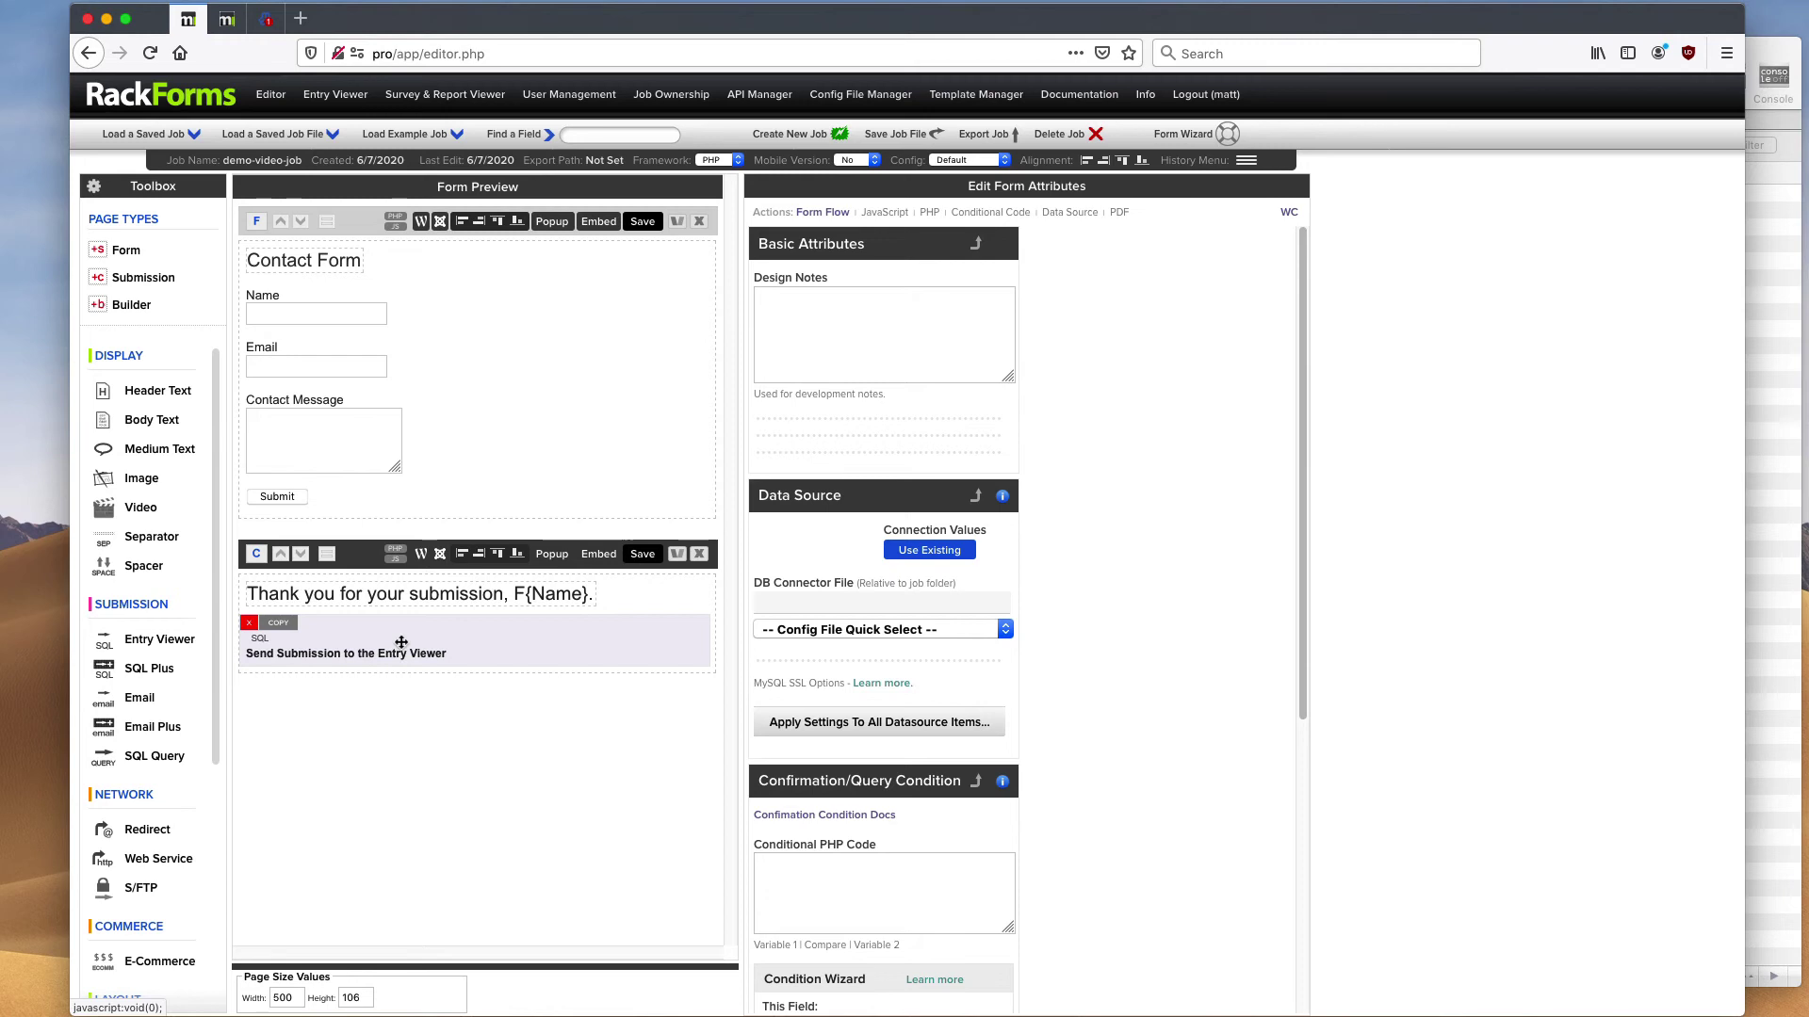
click(357, 232)
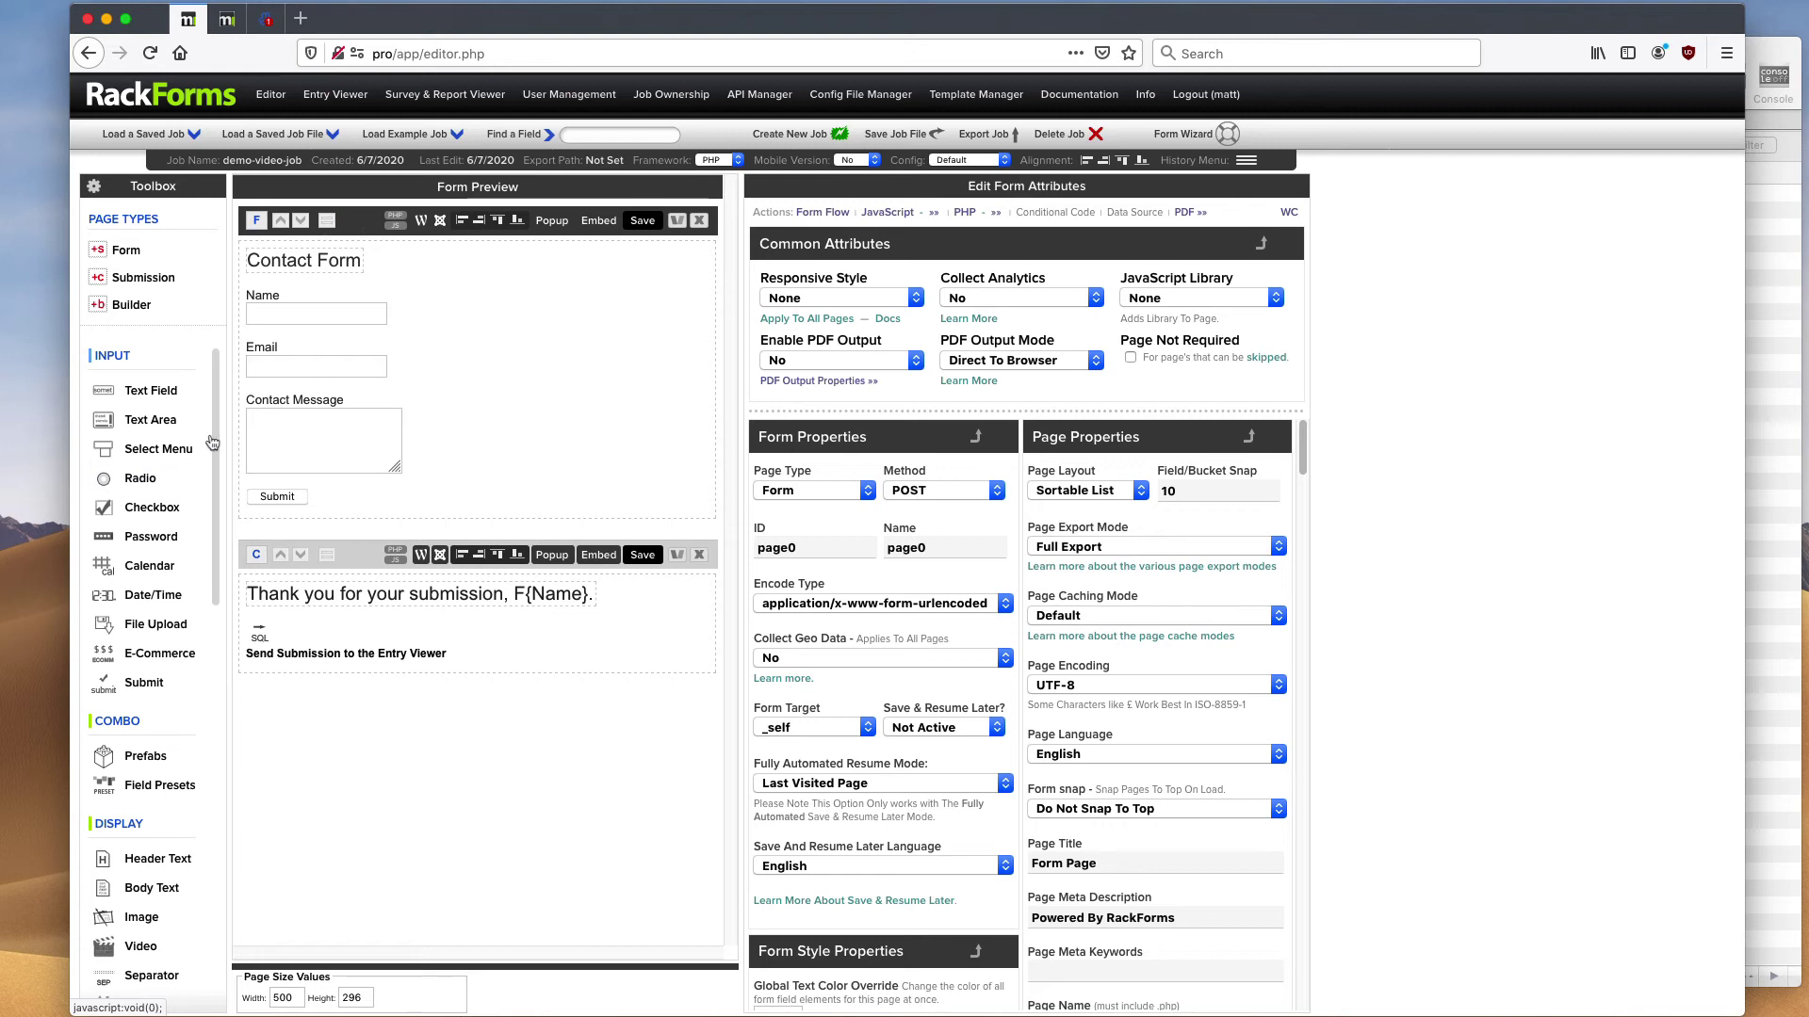
scroll(215, 428, down, 7)
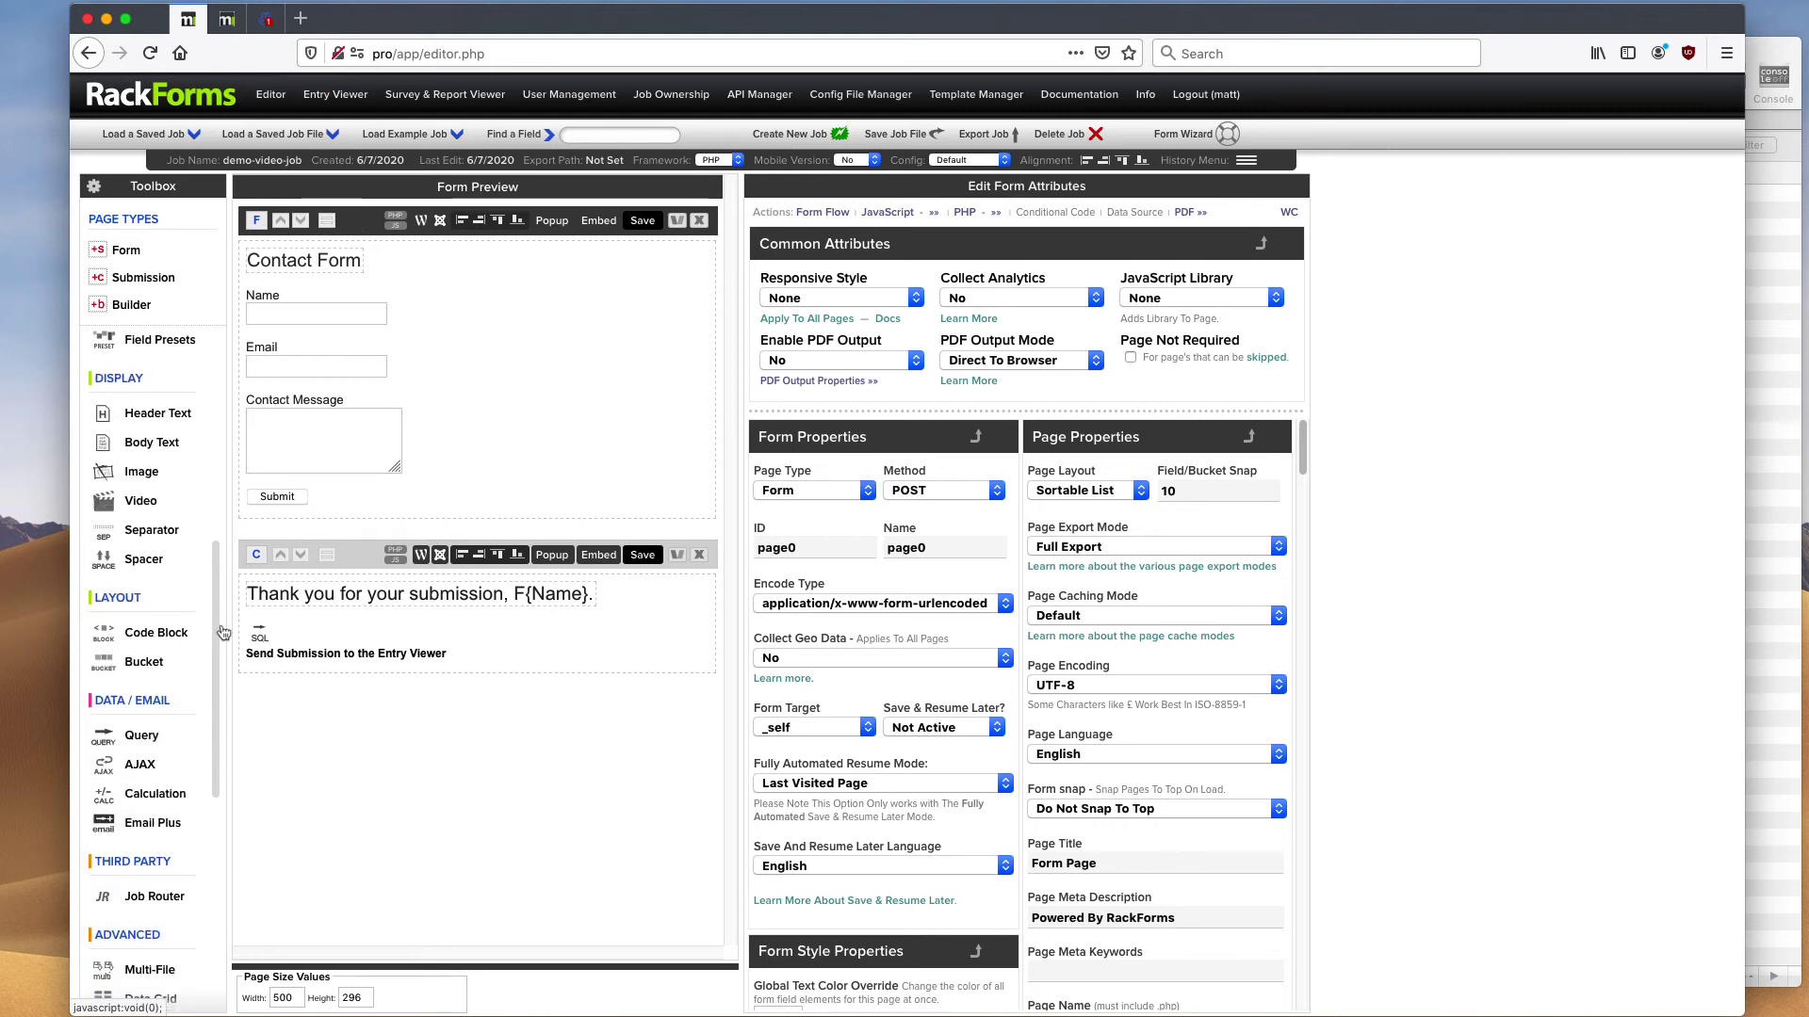
click(366, 563)
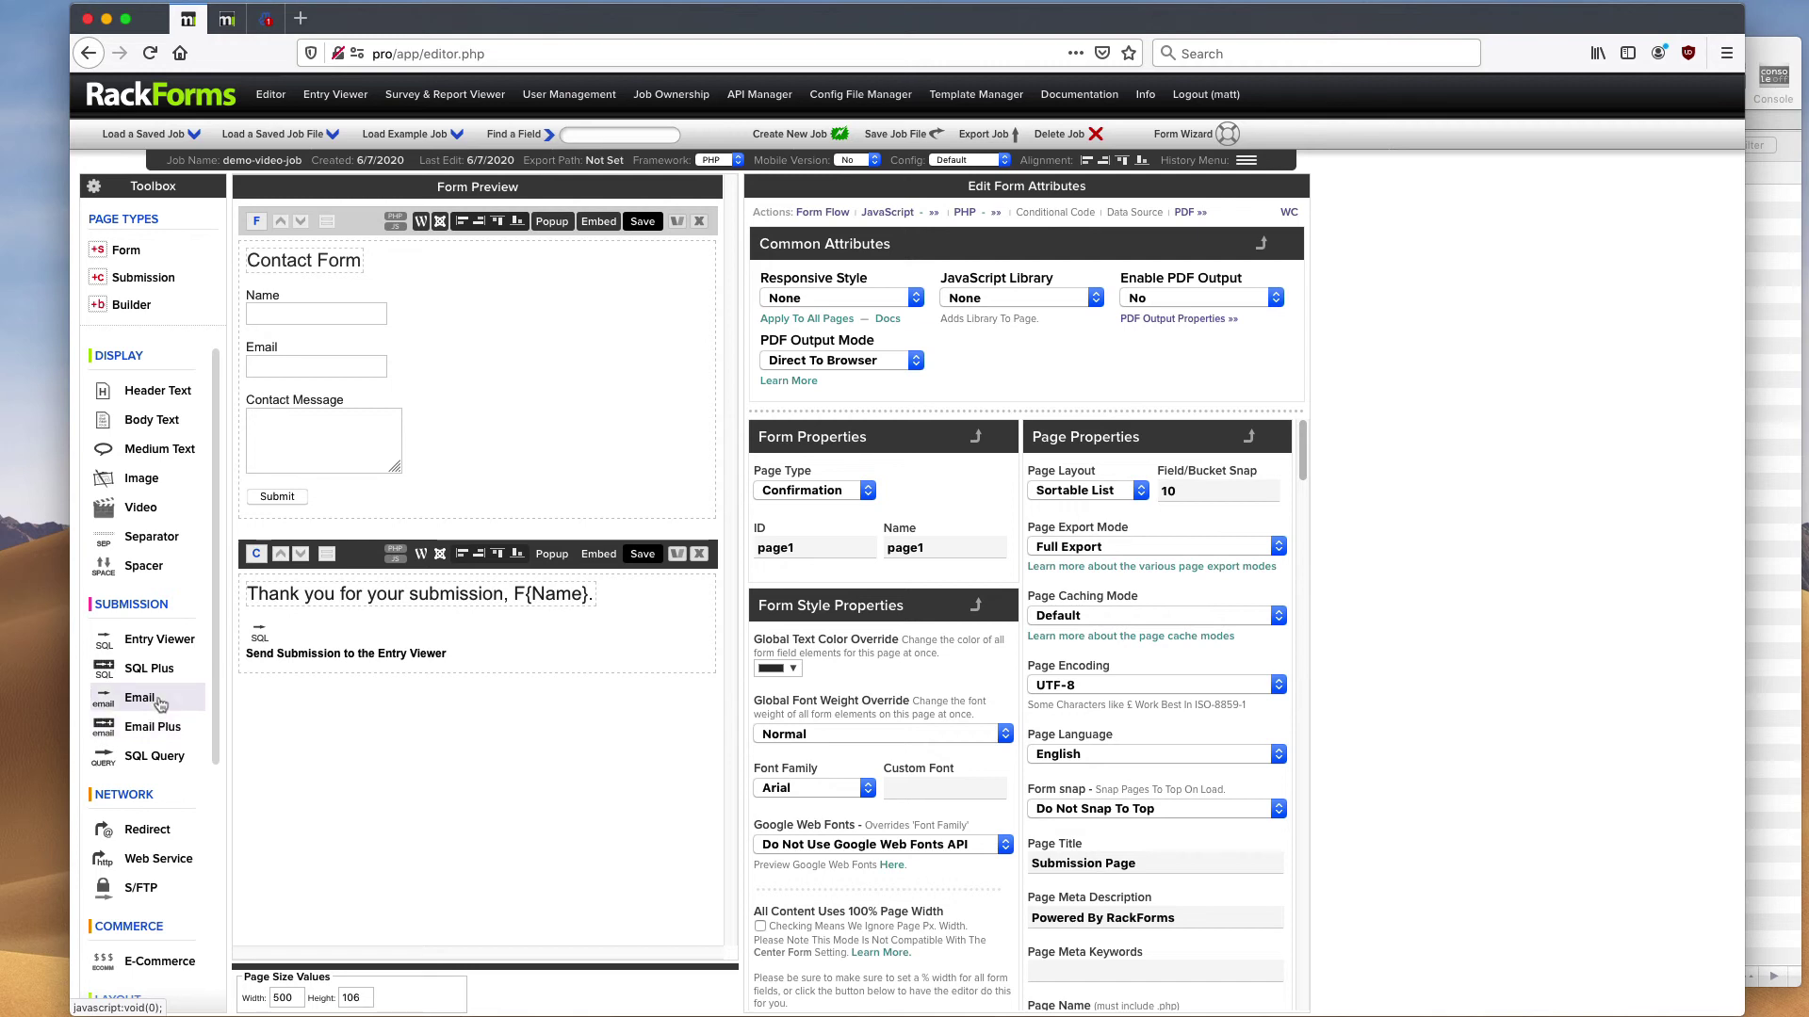
mouse_move(364, 654)
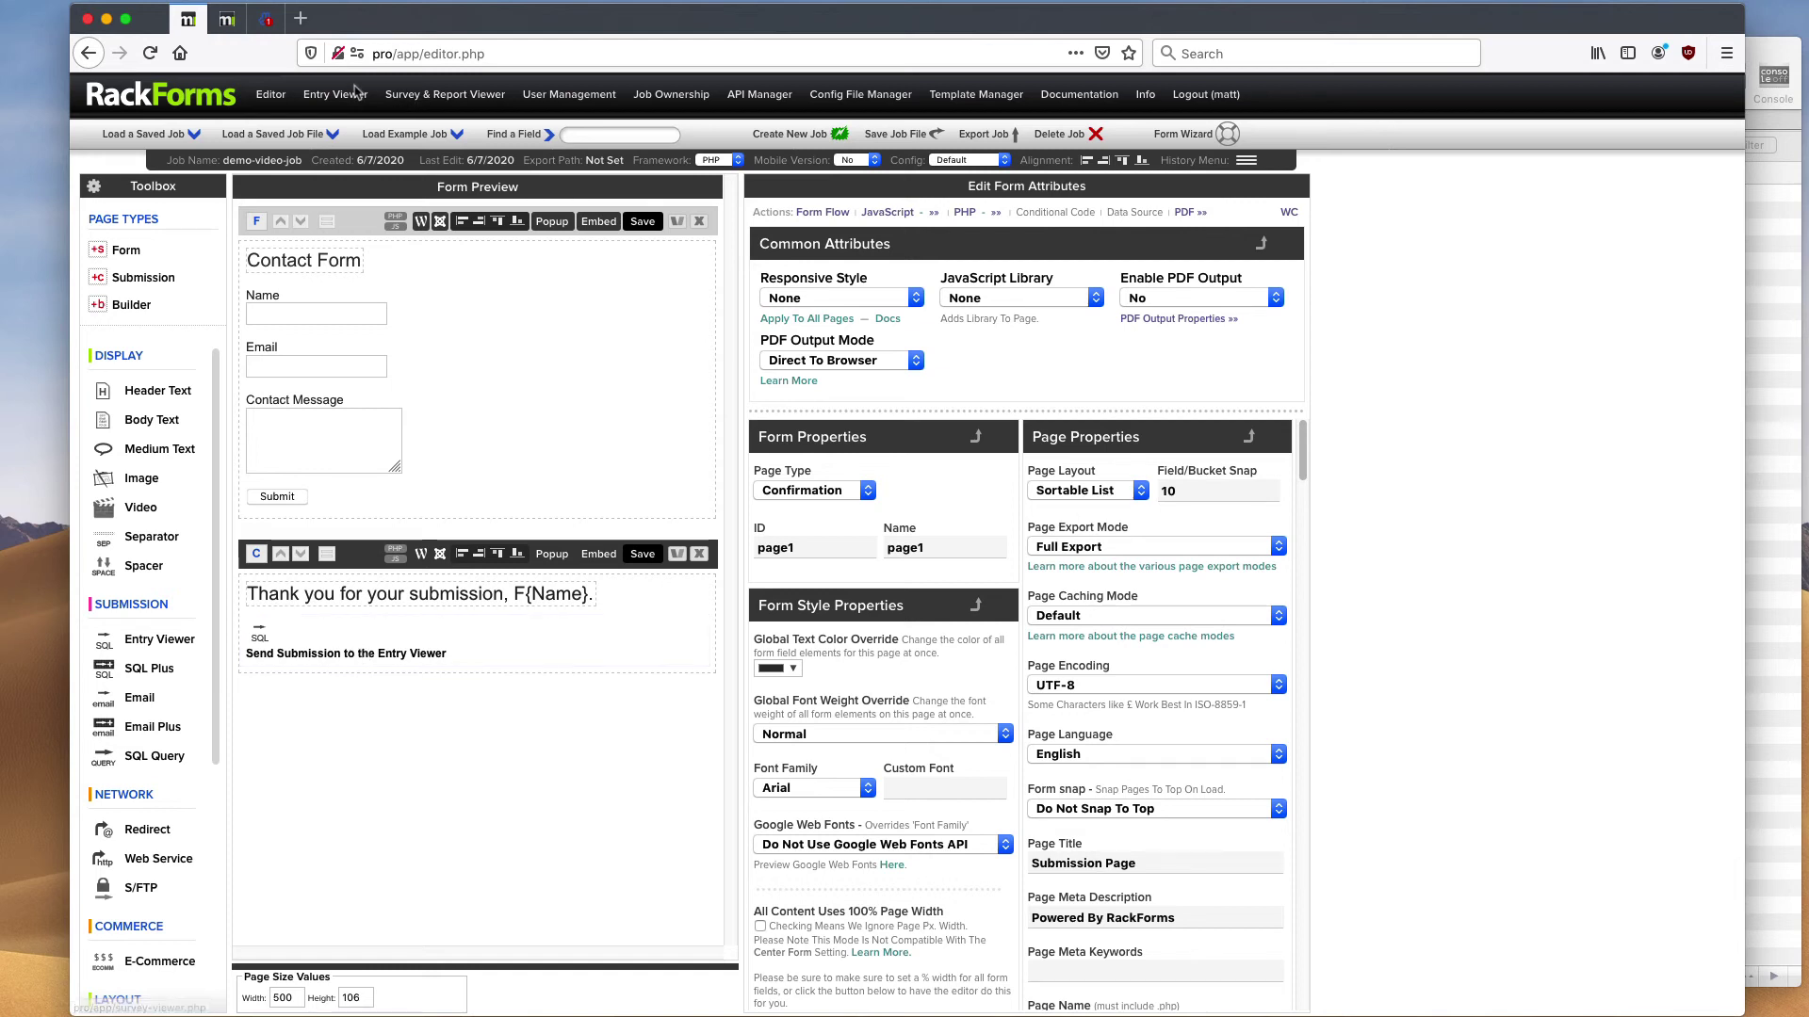
- Add an Email action to the thank-you page, using the same address as recipient and sender
click(139, 700)
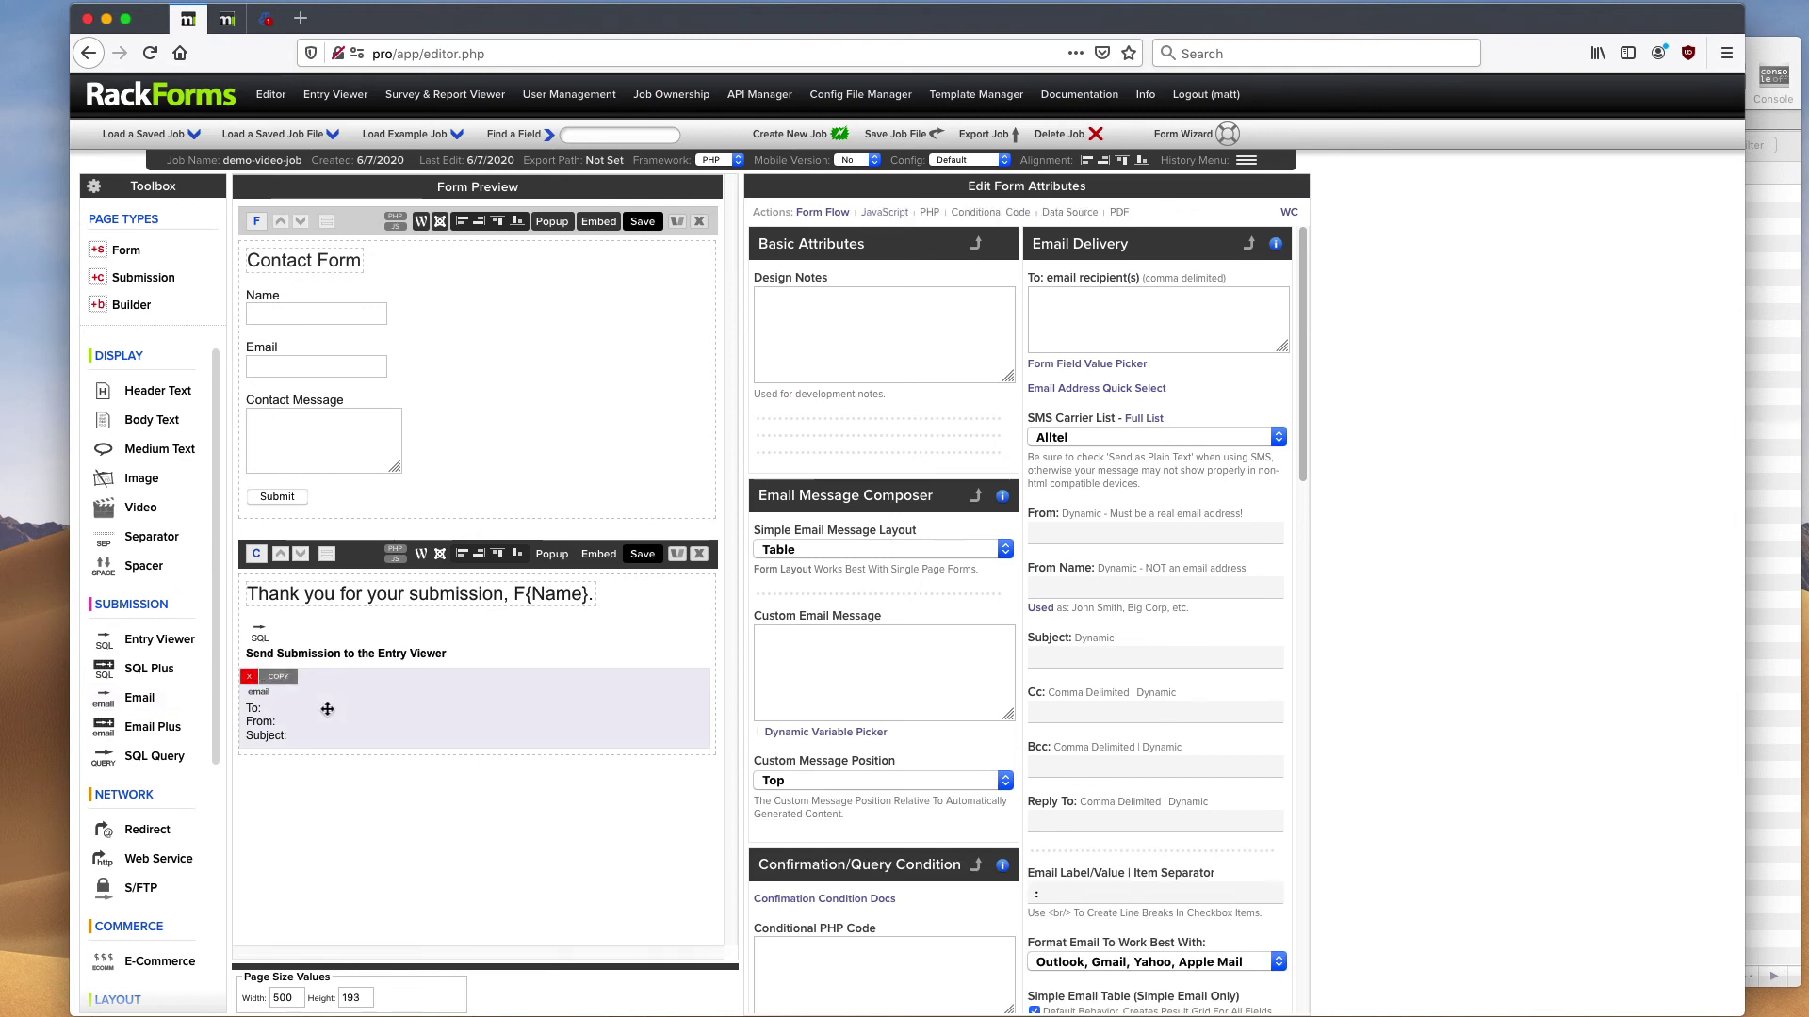
click(1121, 326)
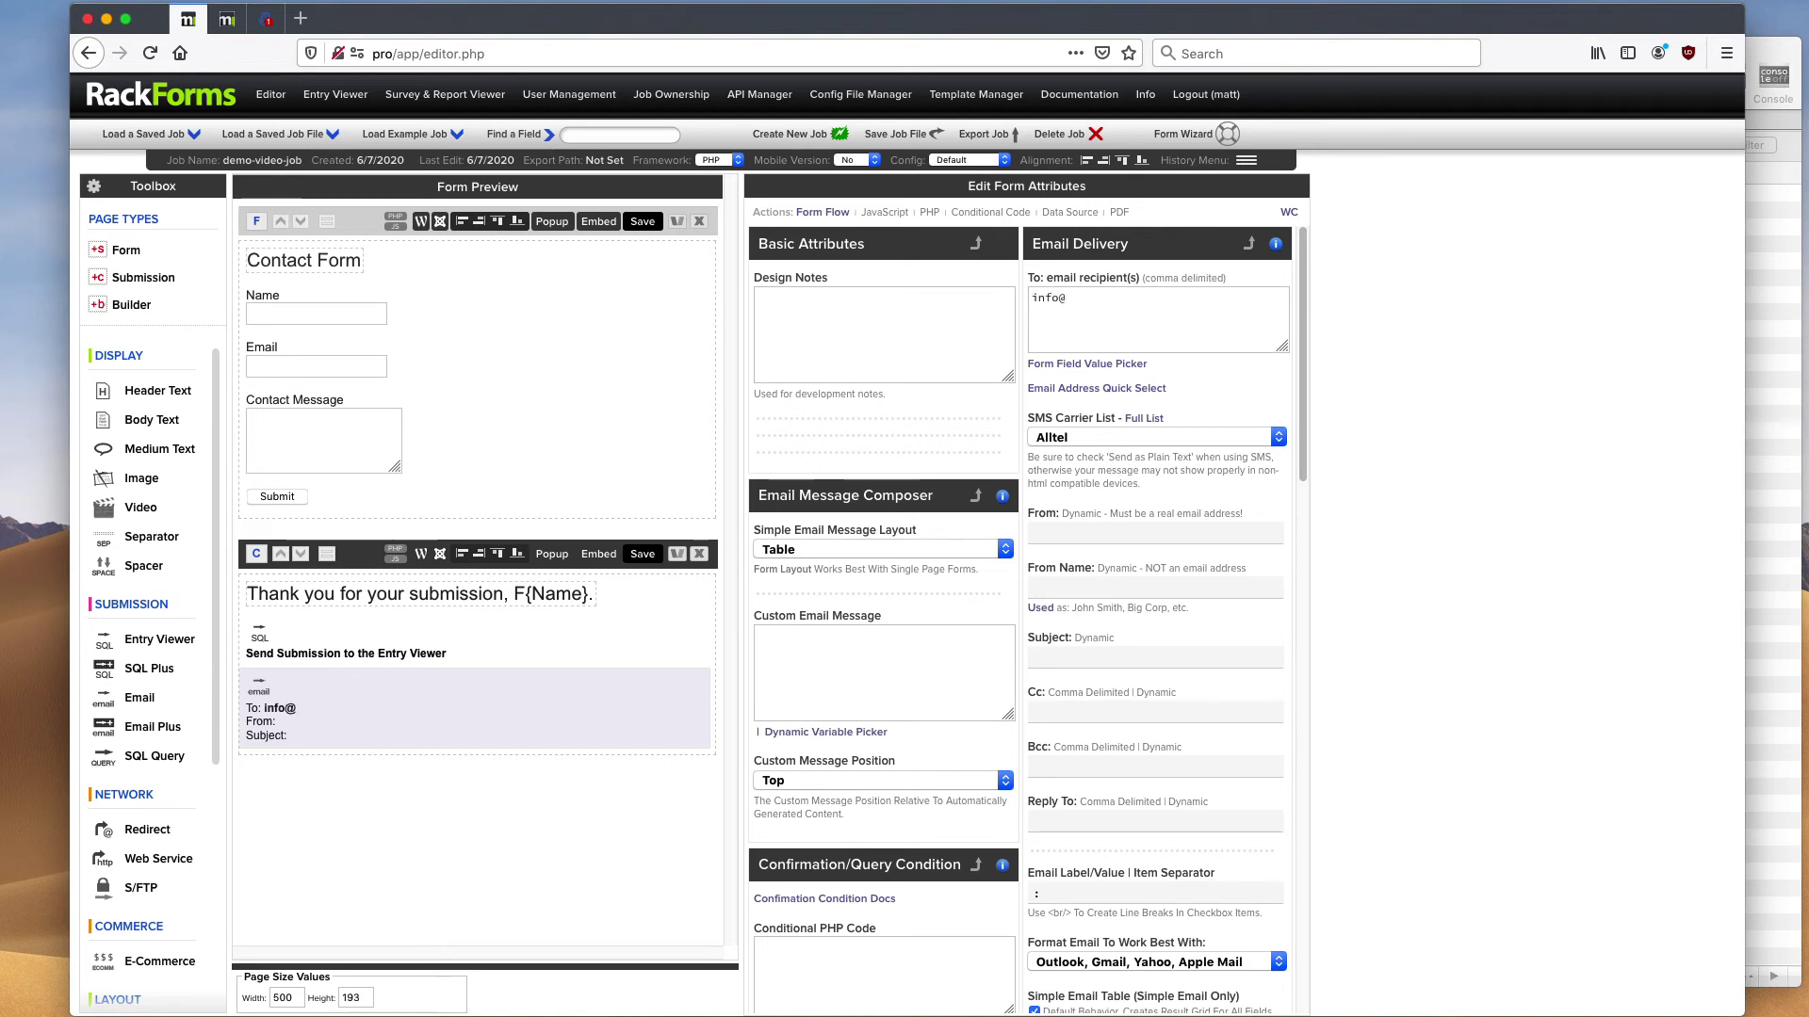
key(super+a)
key(super+c)
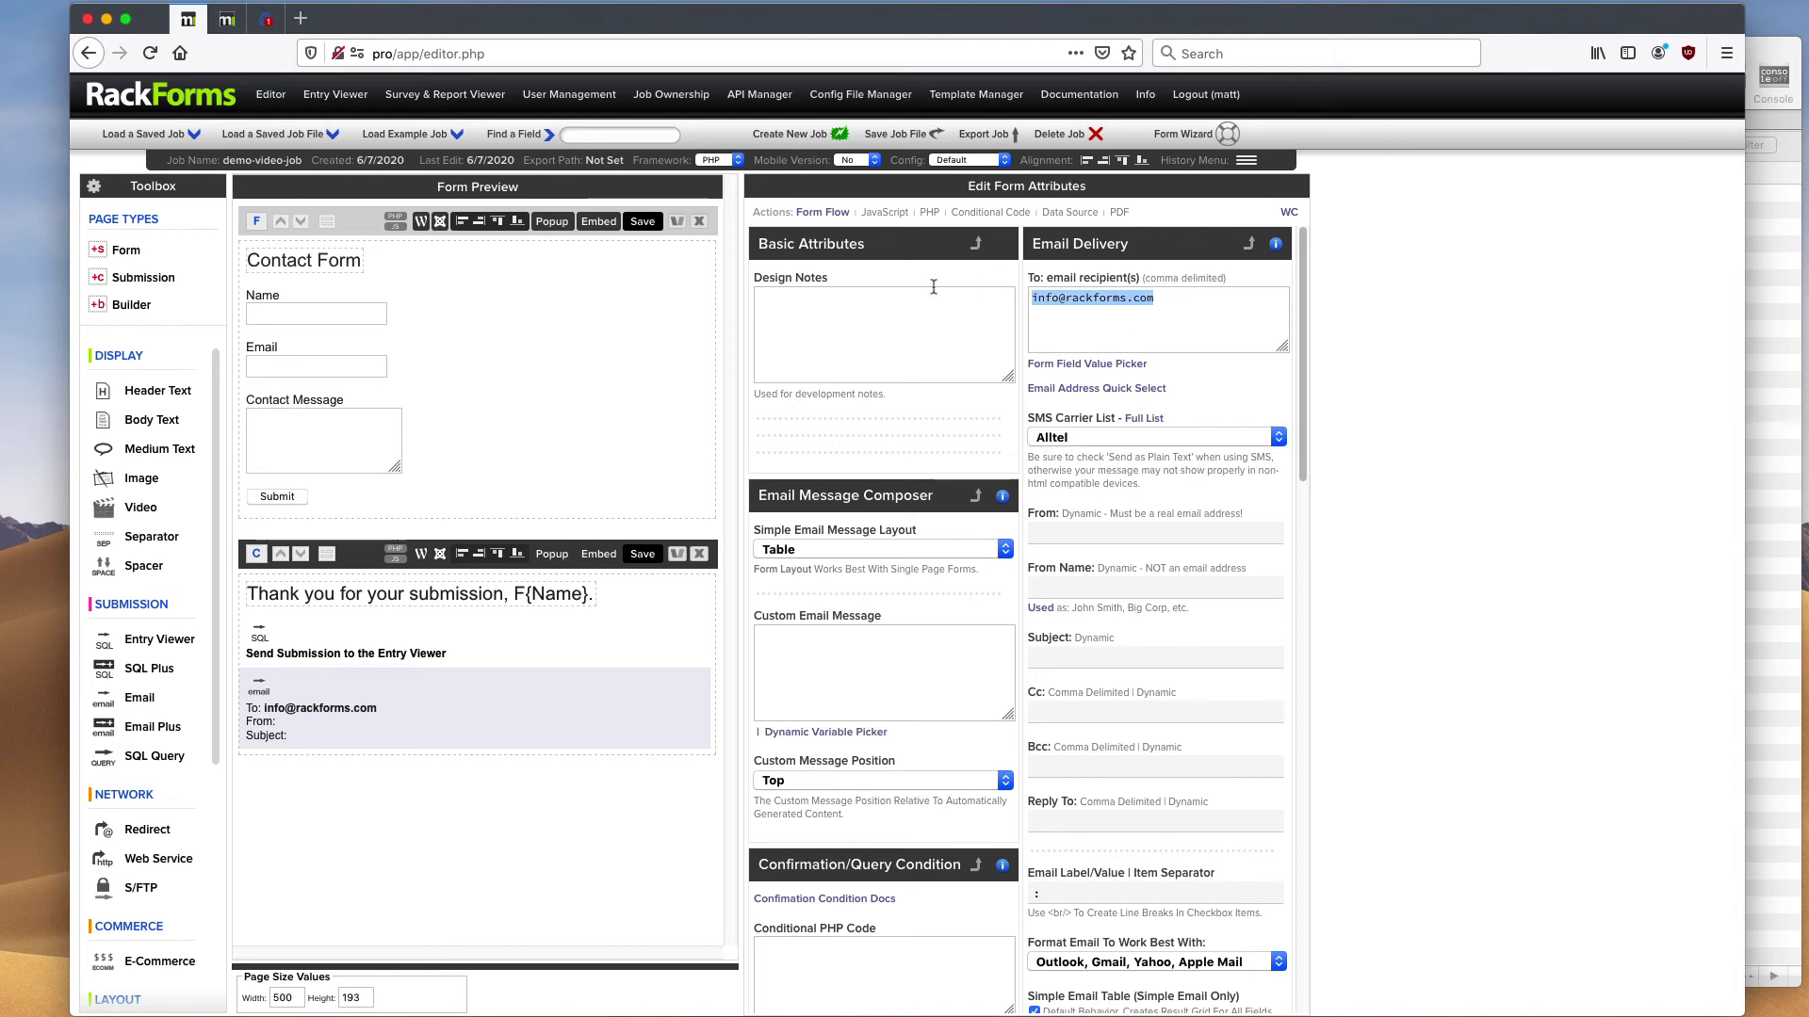
click(1069, 584)
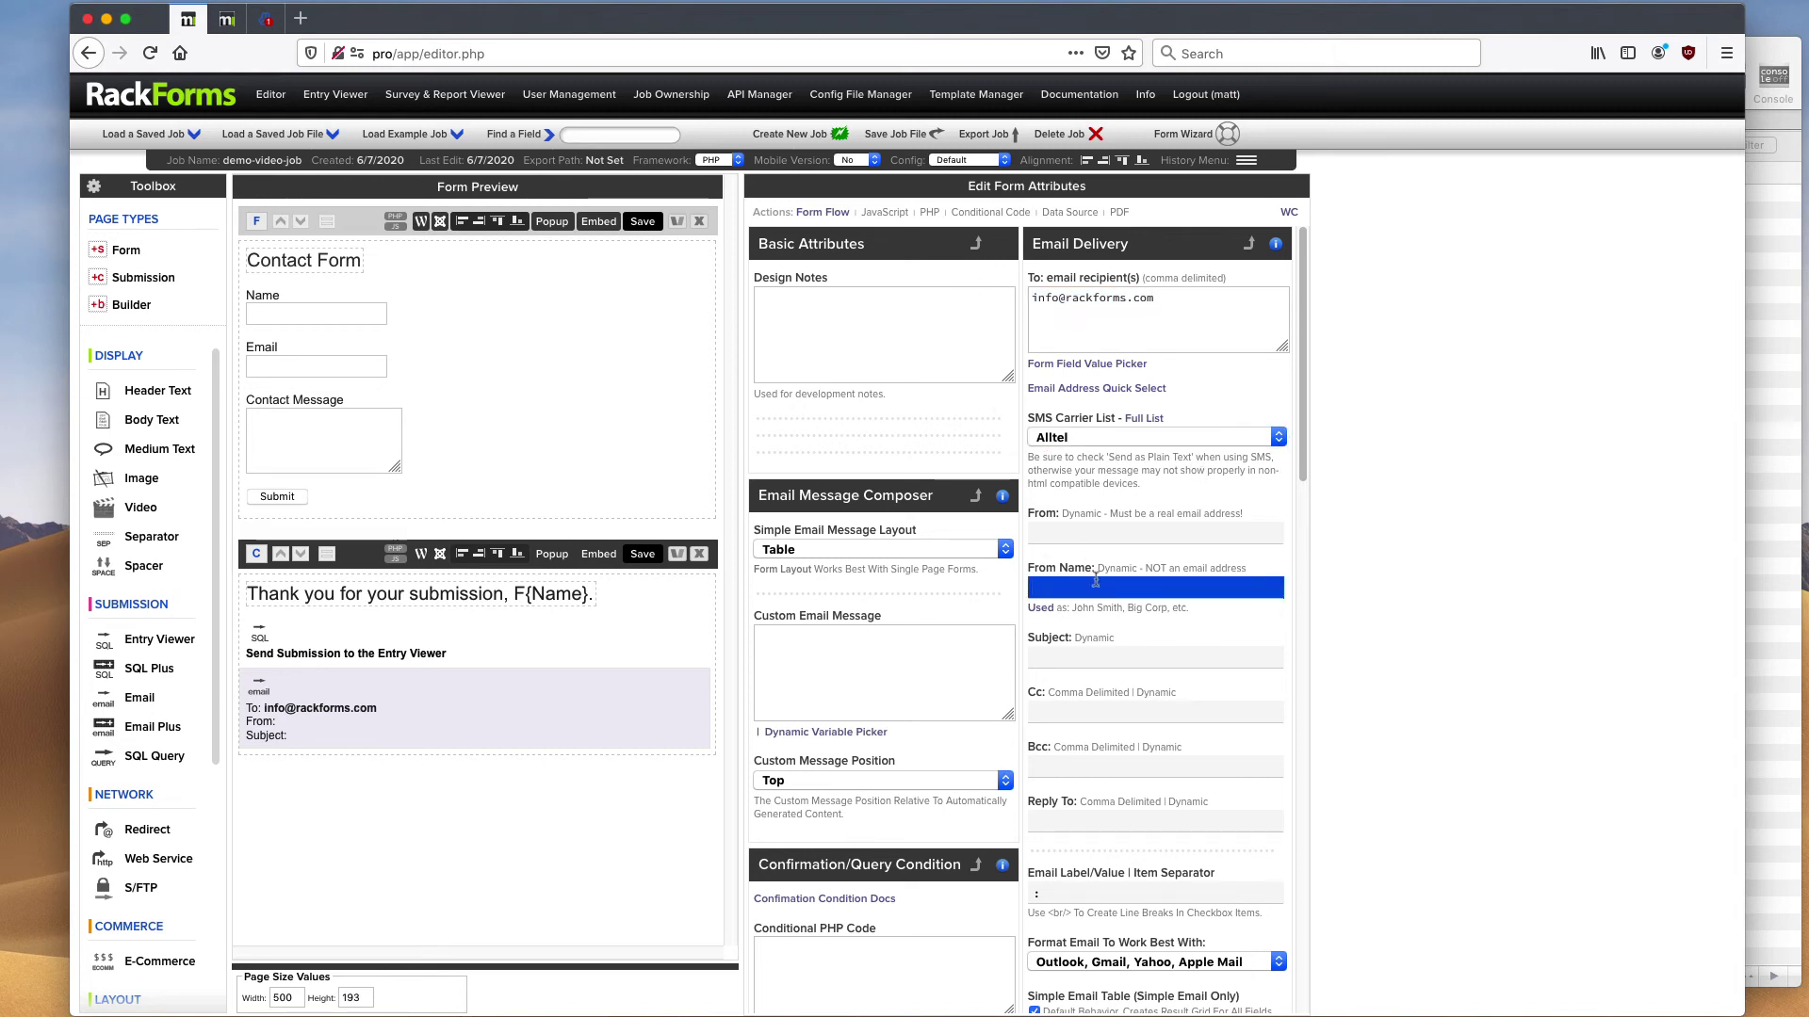
click(1091, 528)
key(super+v)
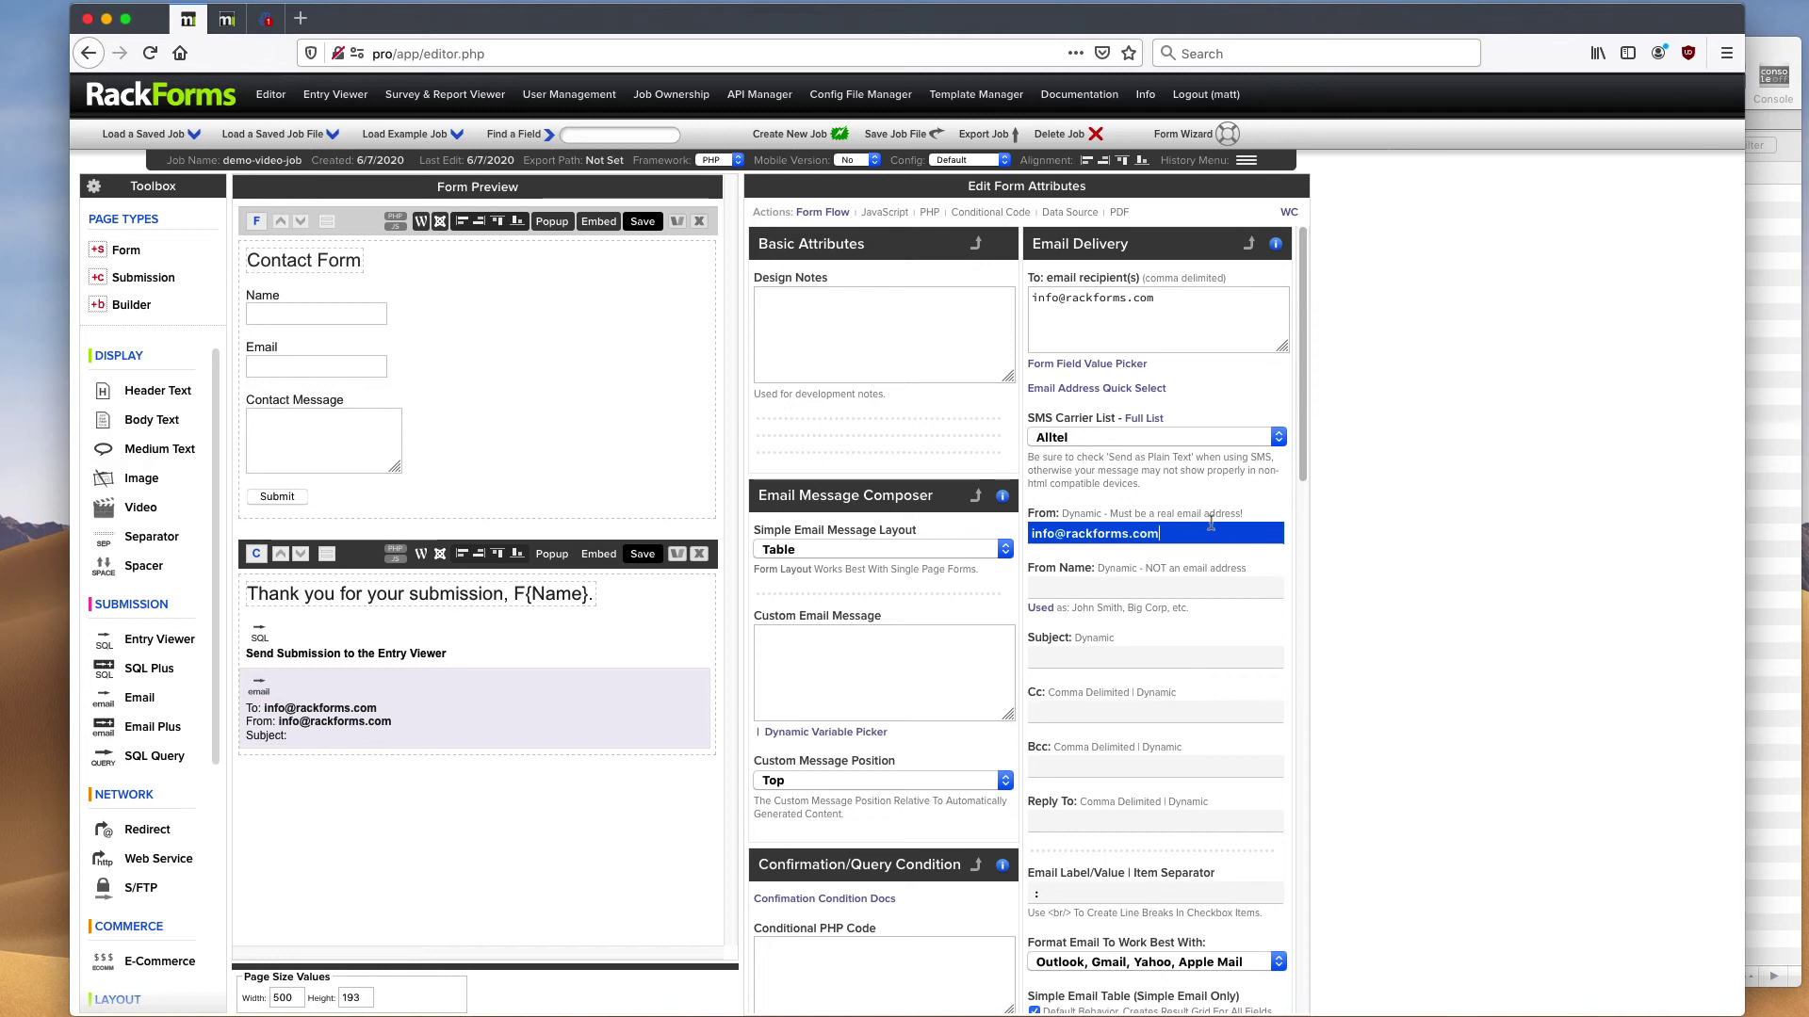
- Set the email subject to 'Sample Submission' and save the job to preview it
click(1103, 655)
text(Sample Submission)
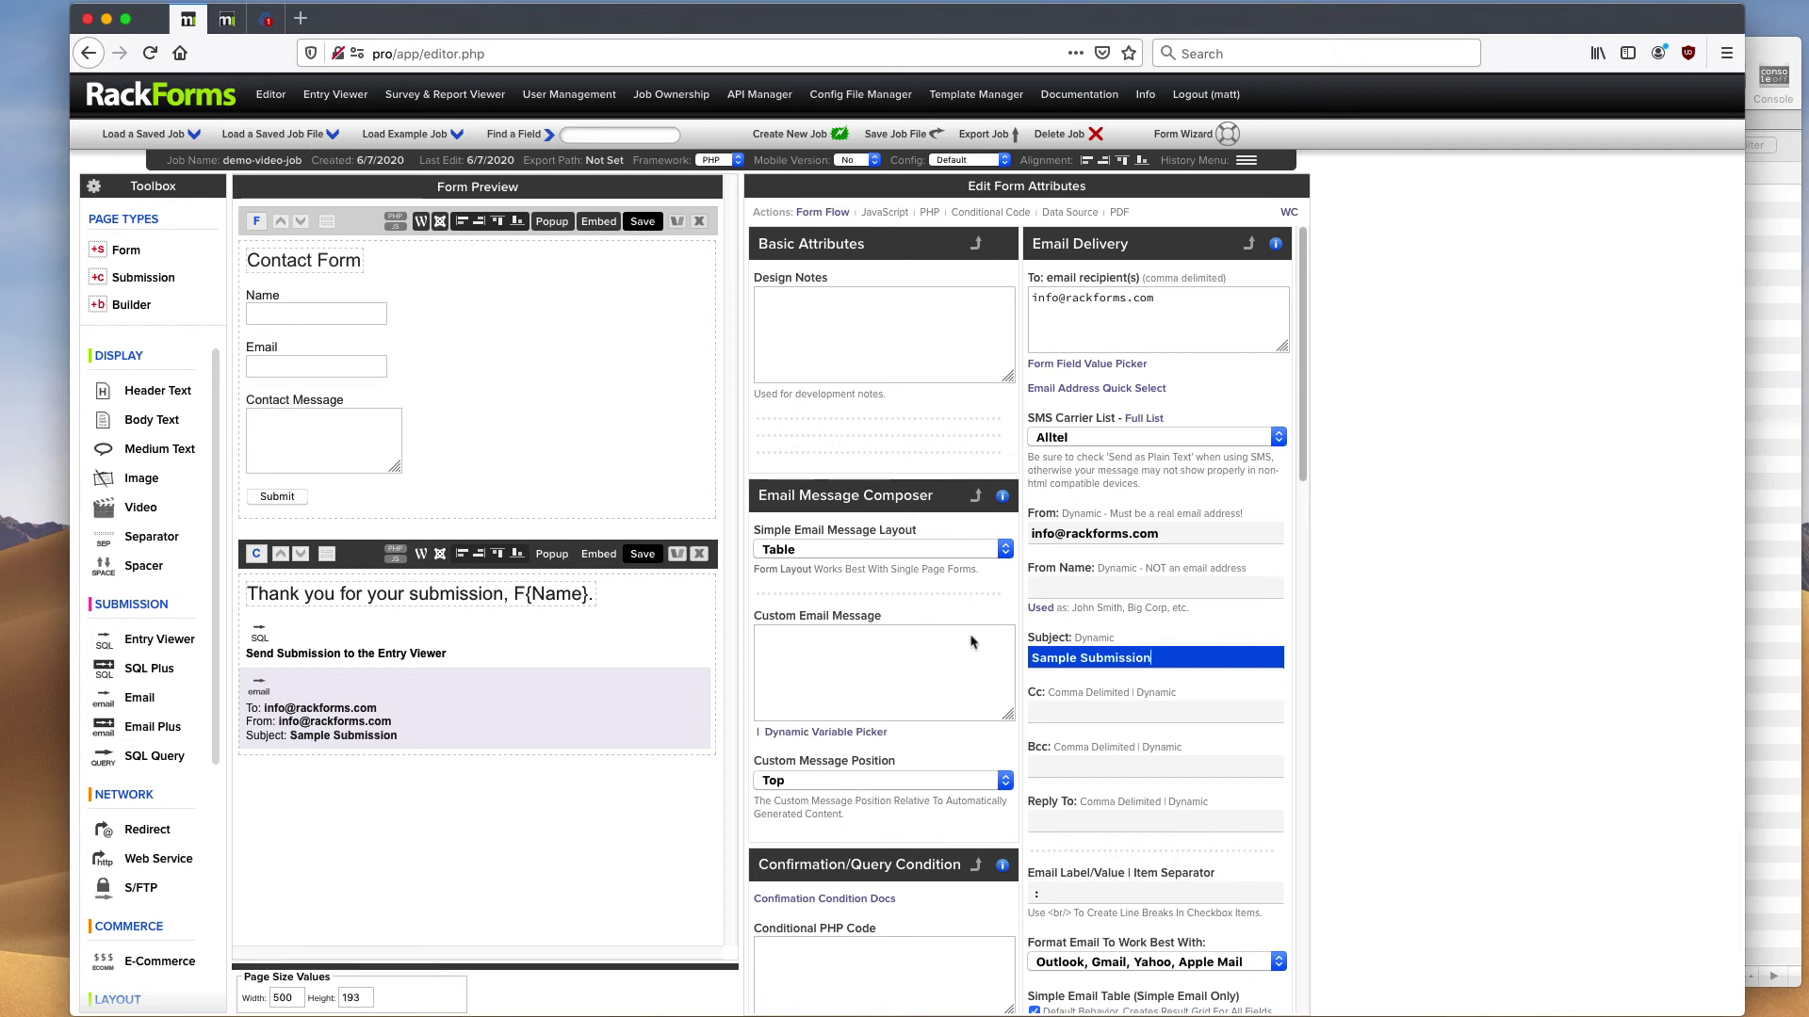
click(638, 225)
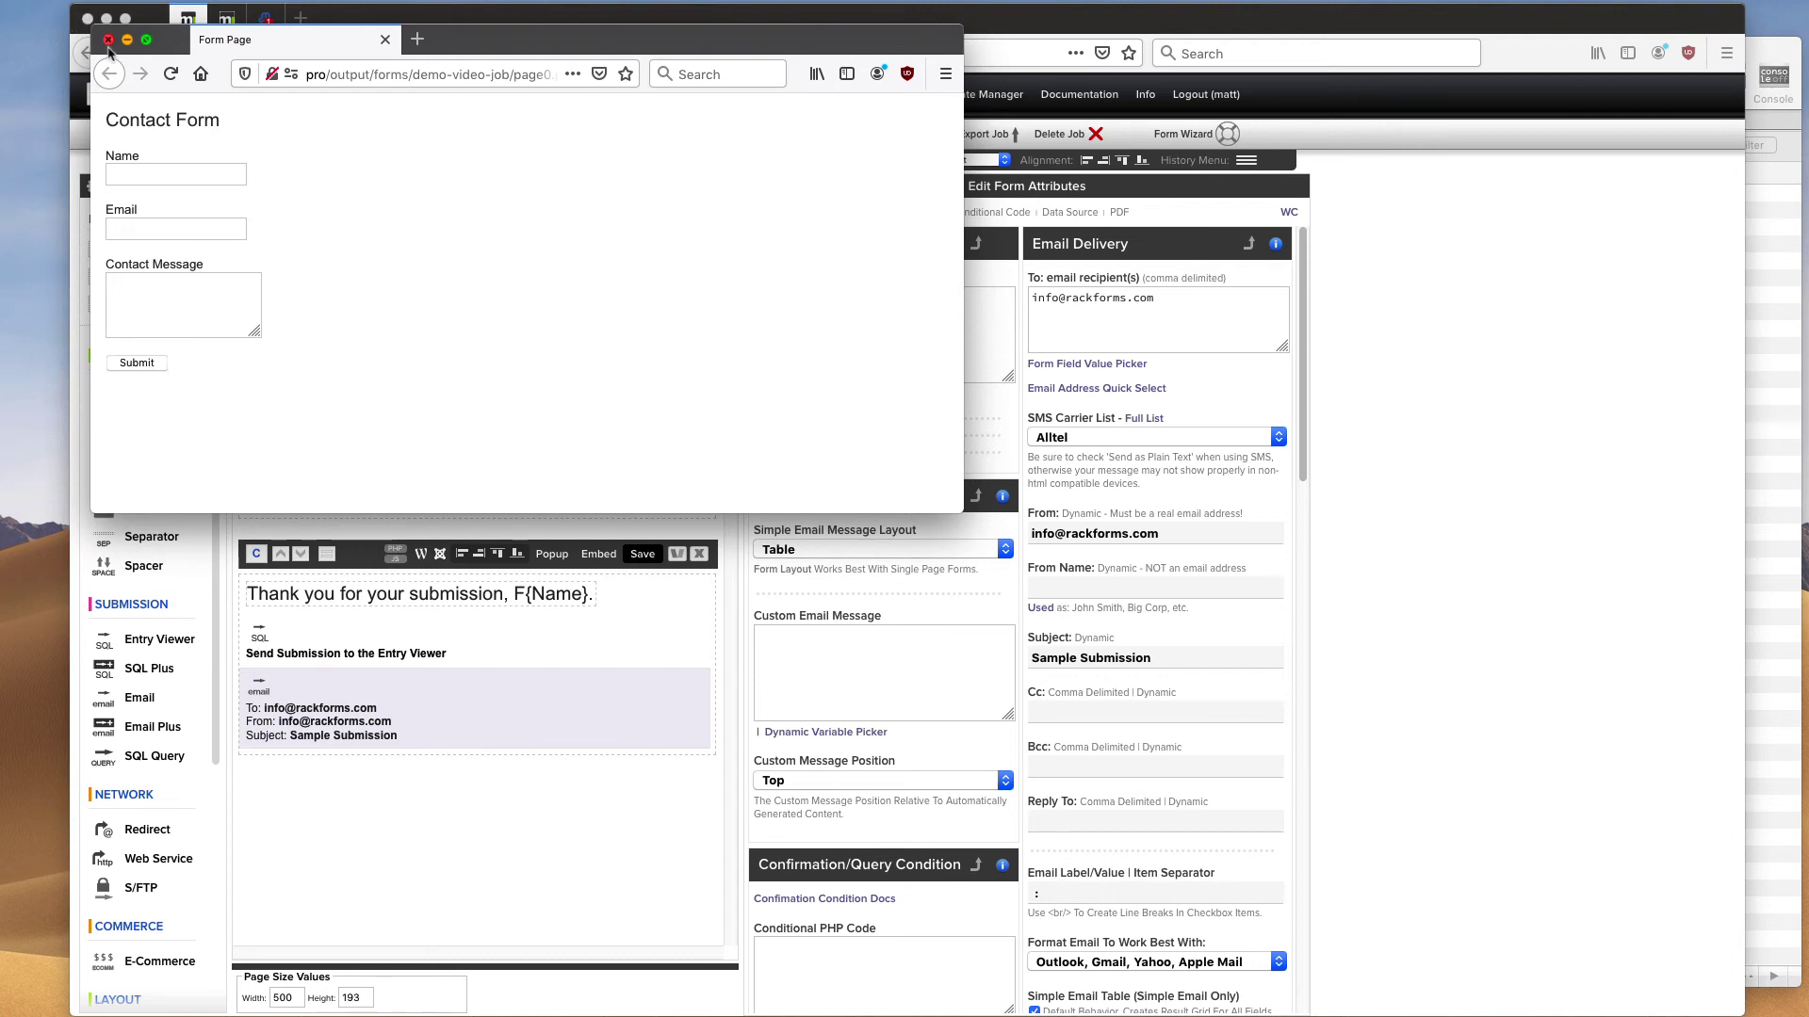
- Close the form preview, then select the Entry Viewer item and the Contact Form page's properties
click(109, 42)
click(350, 629)
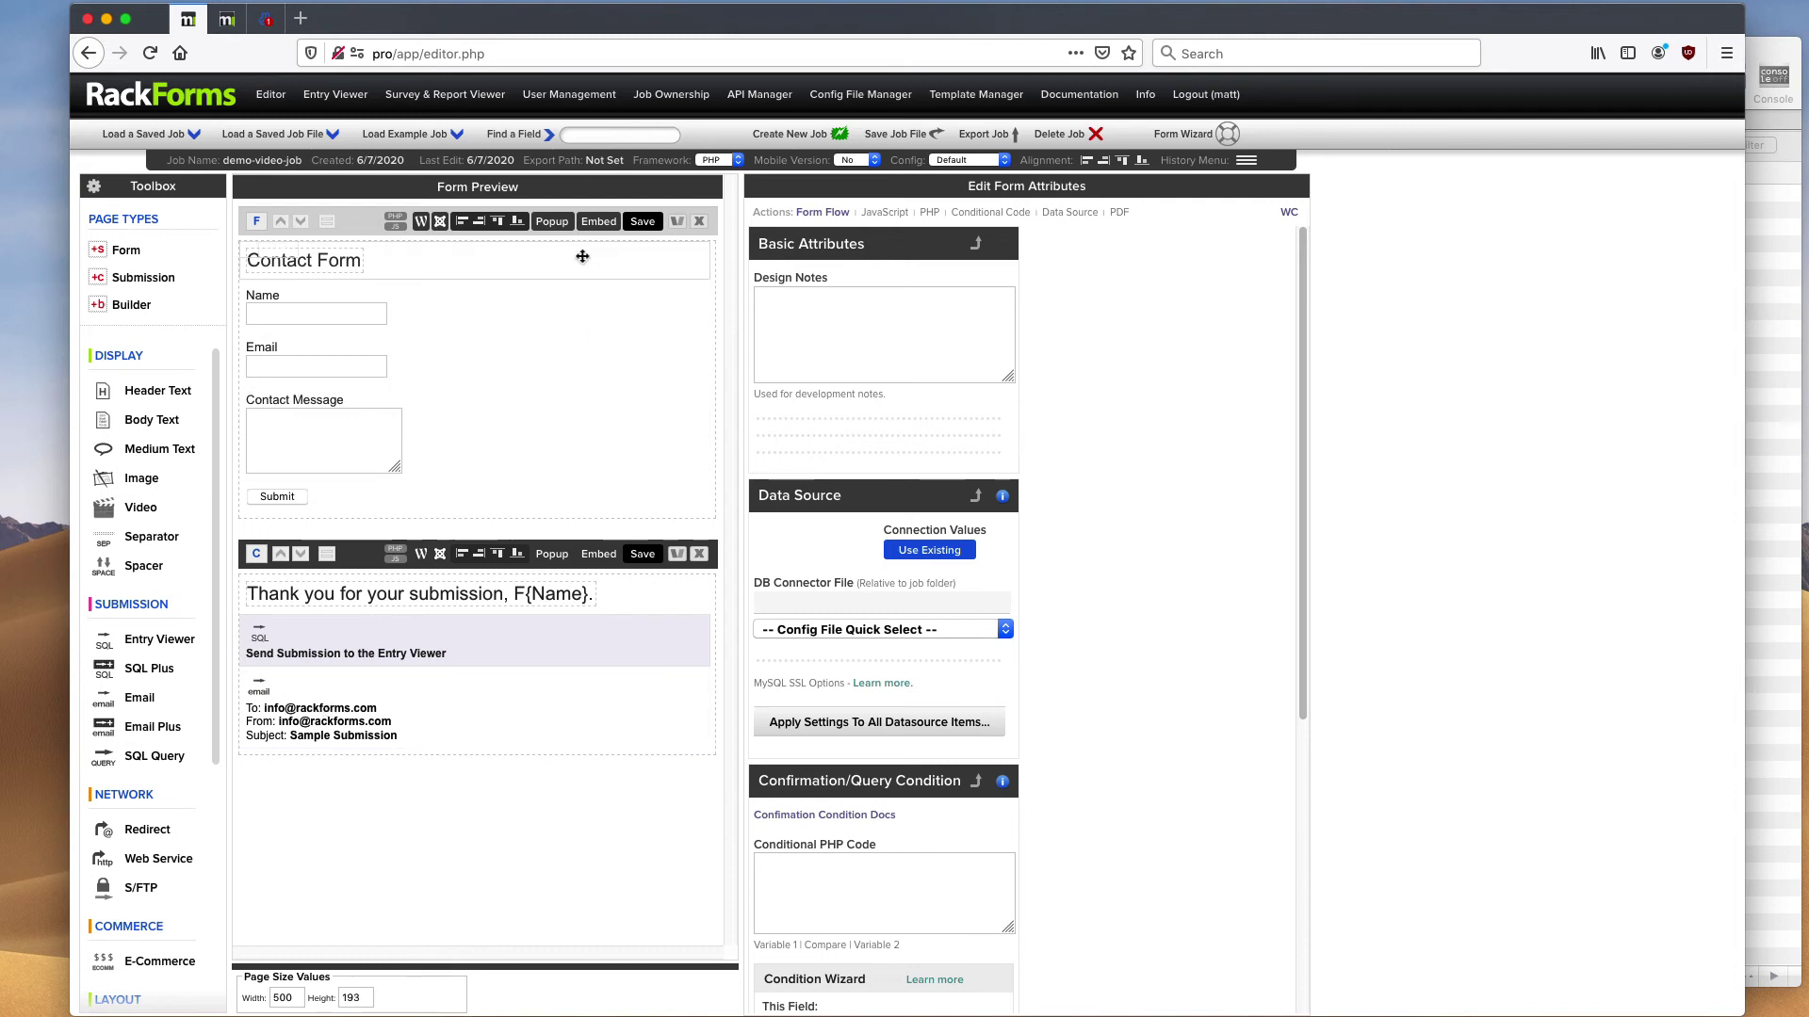
click(369, 228)
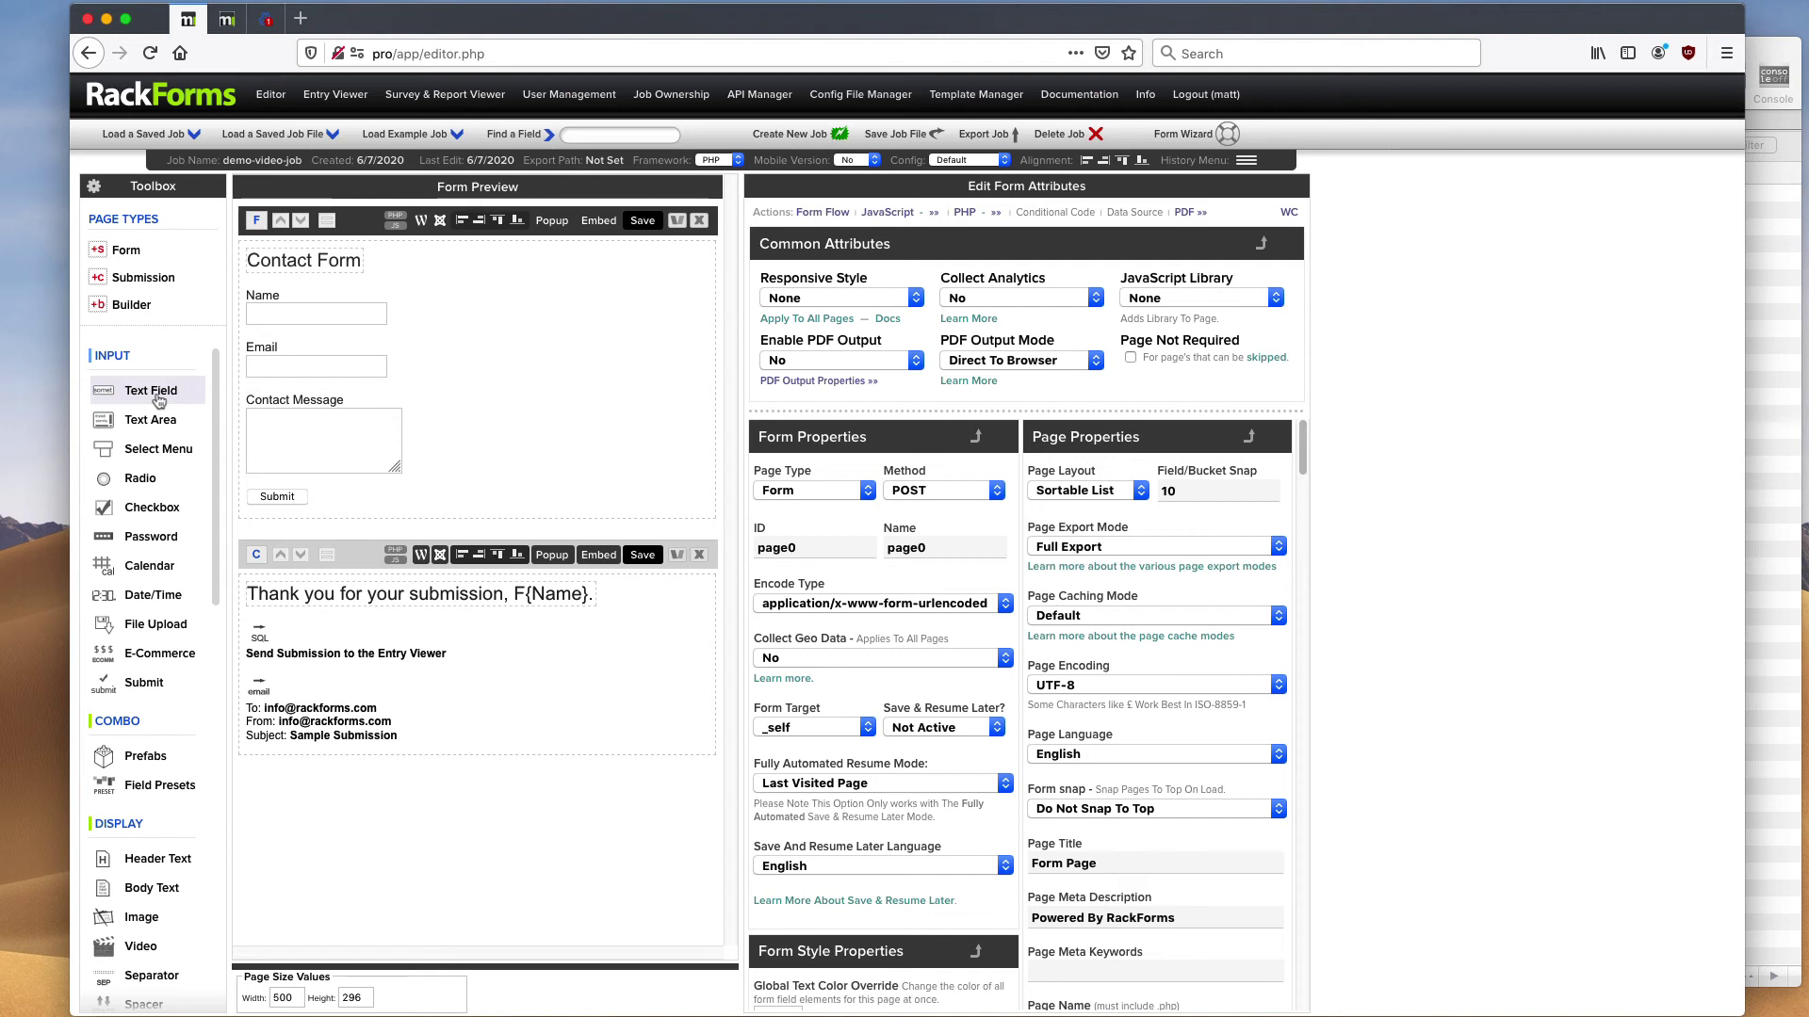
drag(158, 402, 381, 363)
click(356, 562)
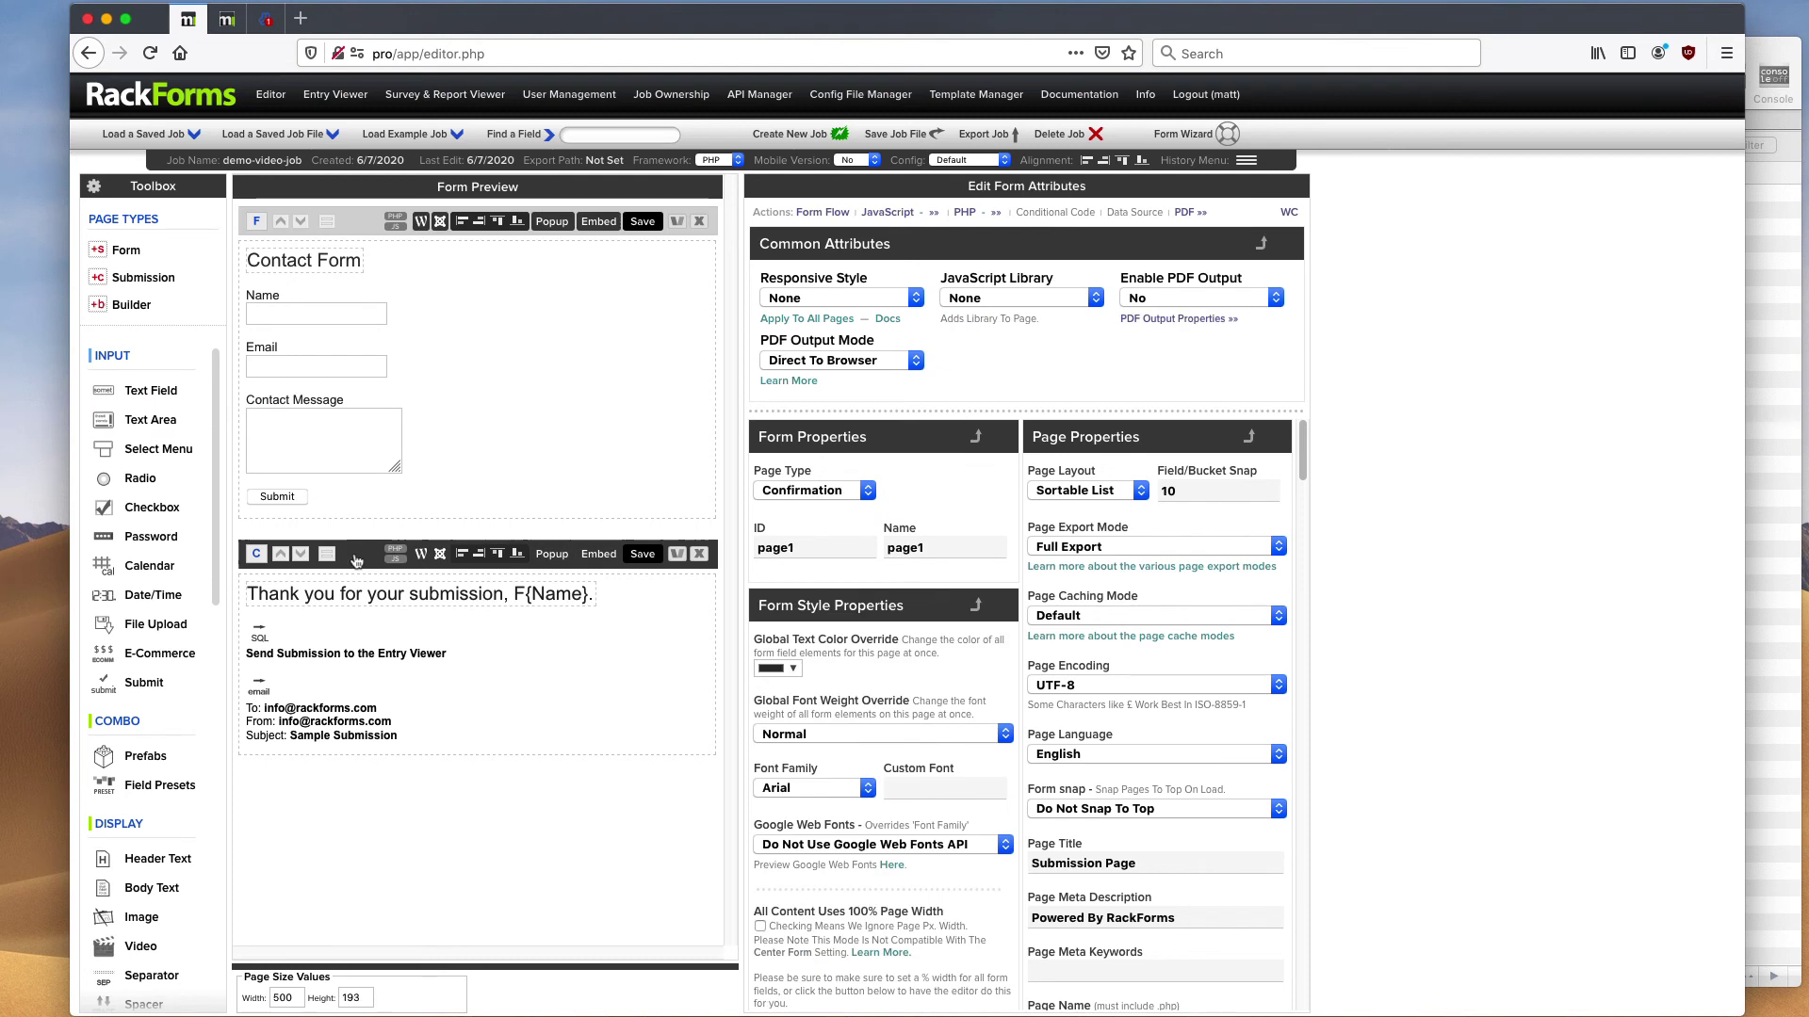
mouse_move(359, 657)
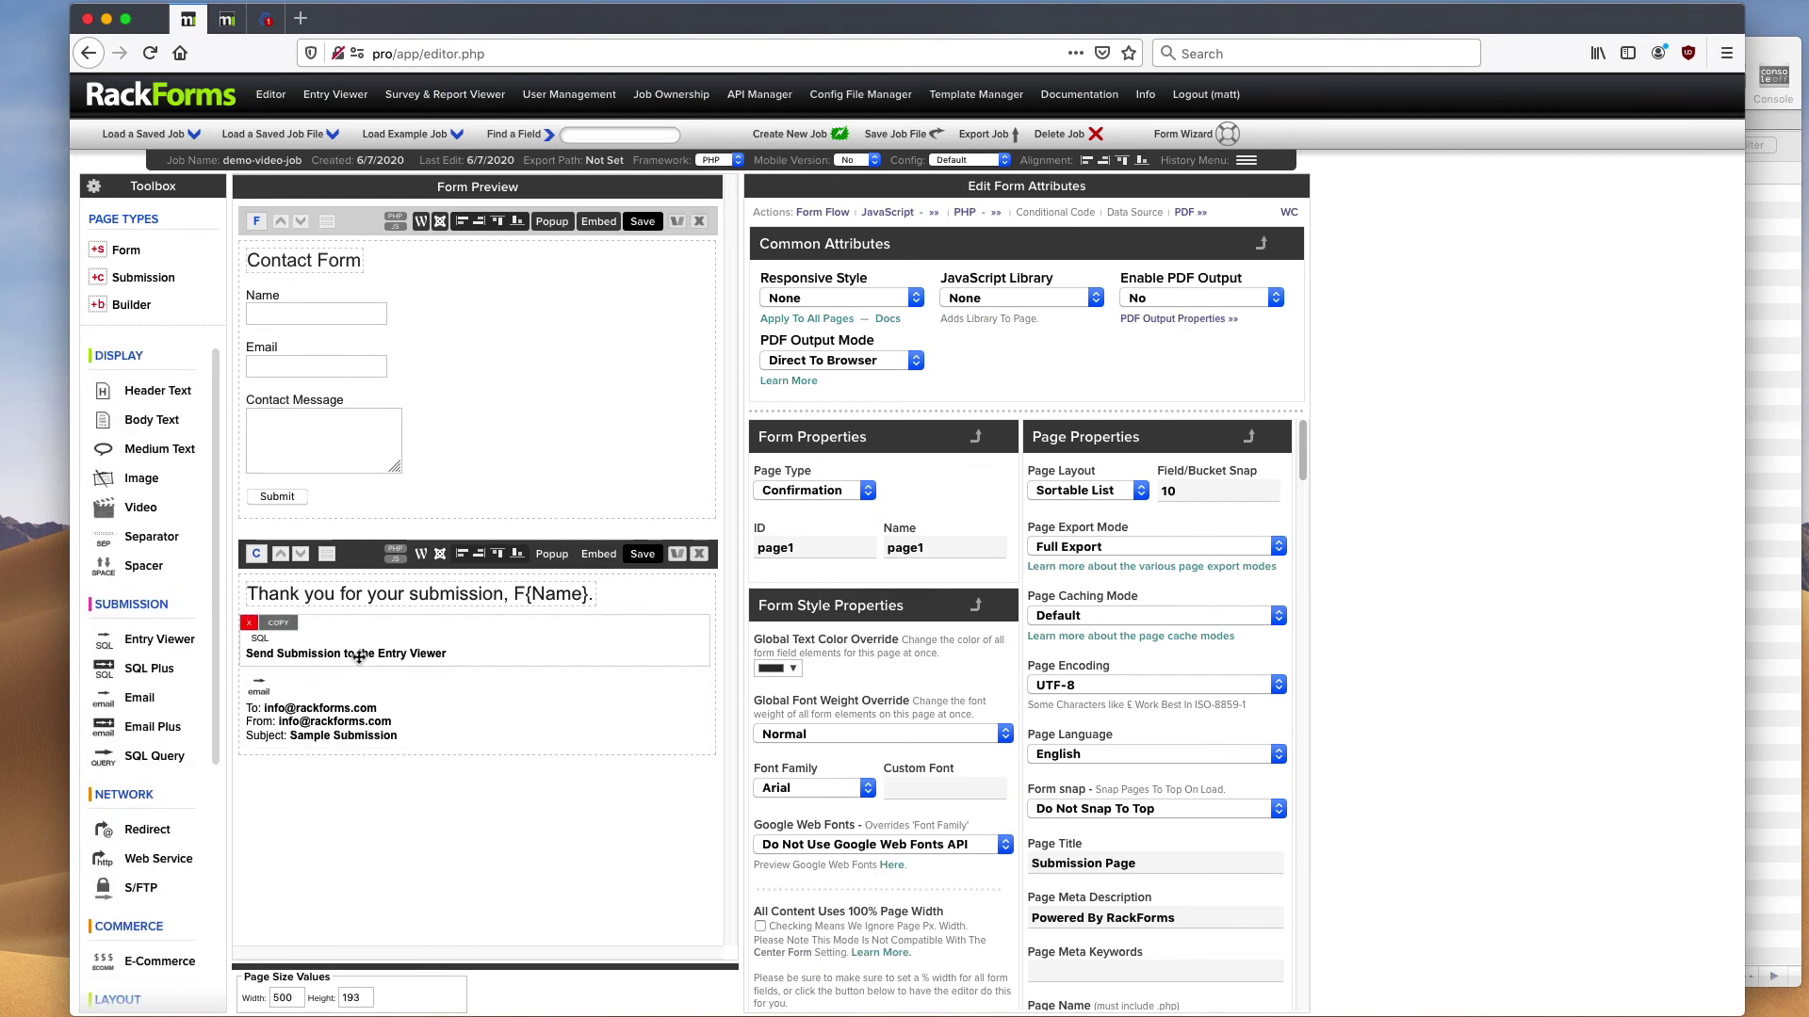
click(360, 654)
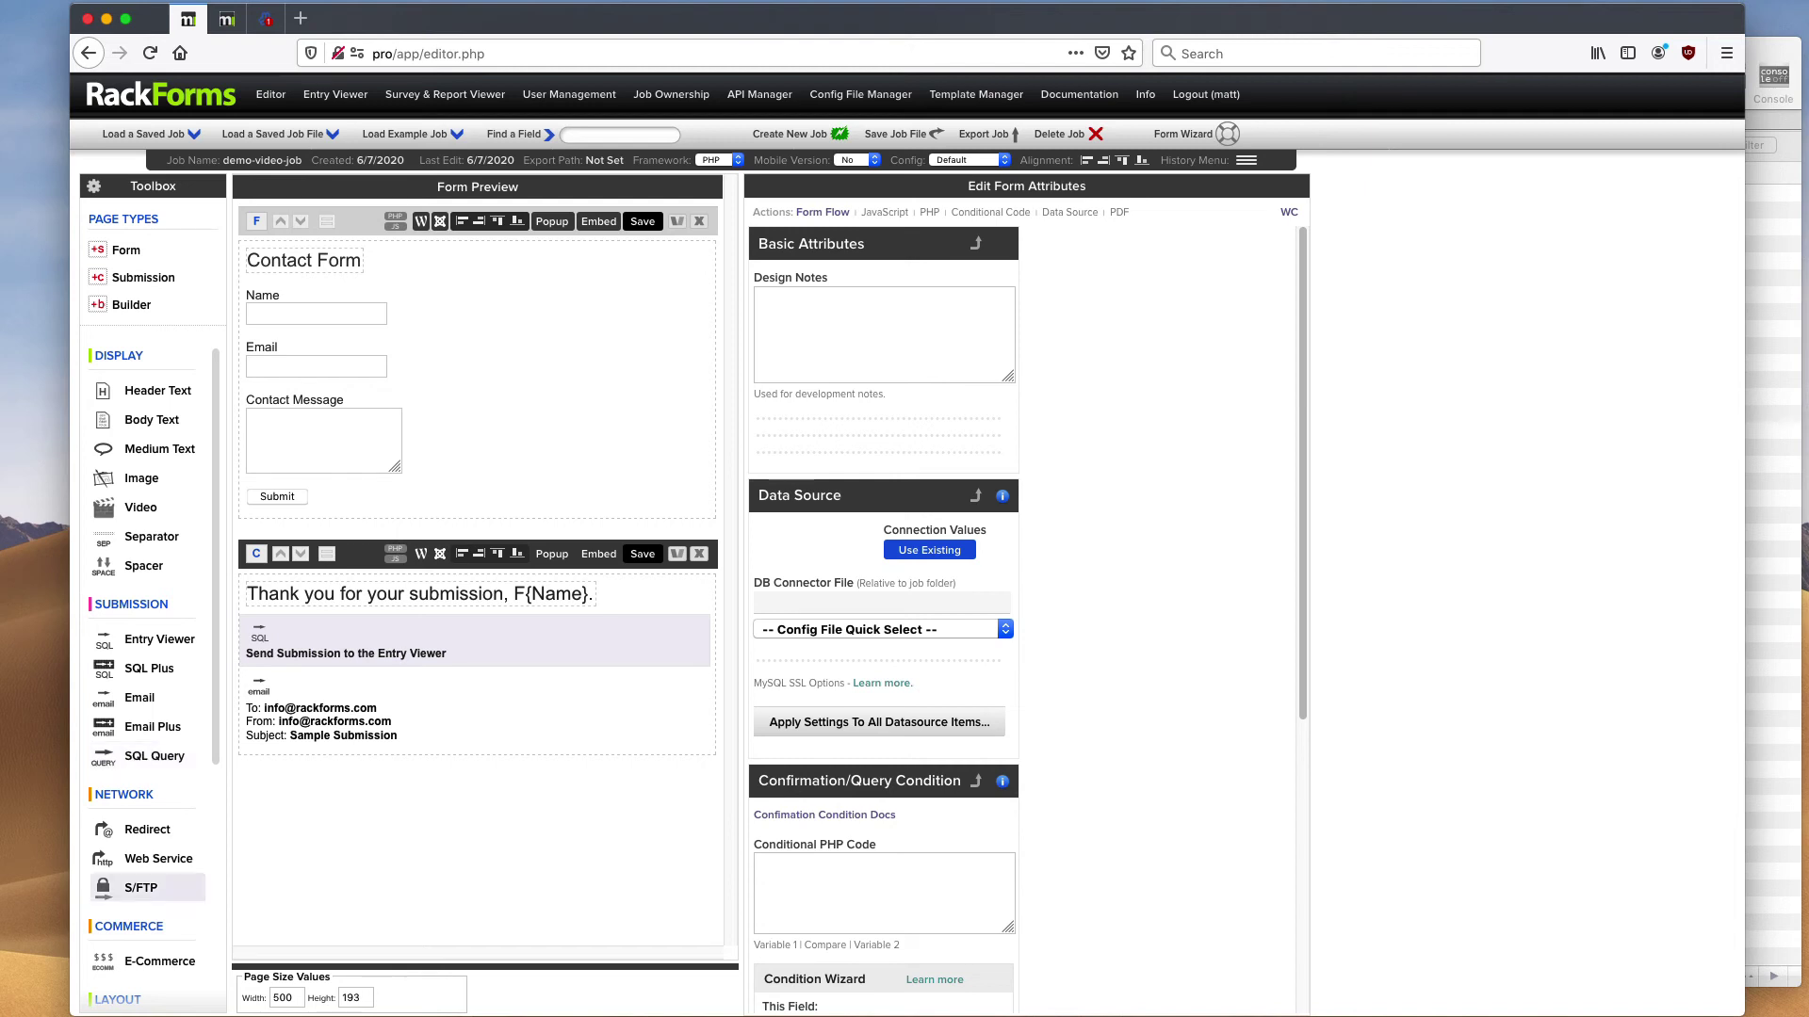
click(366, 562)
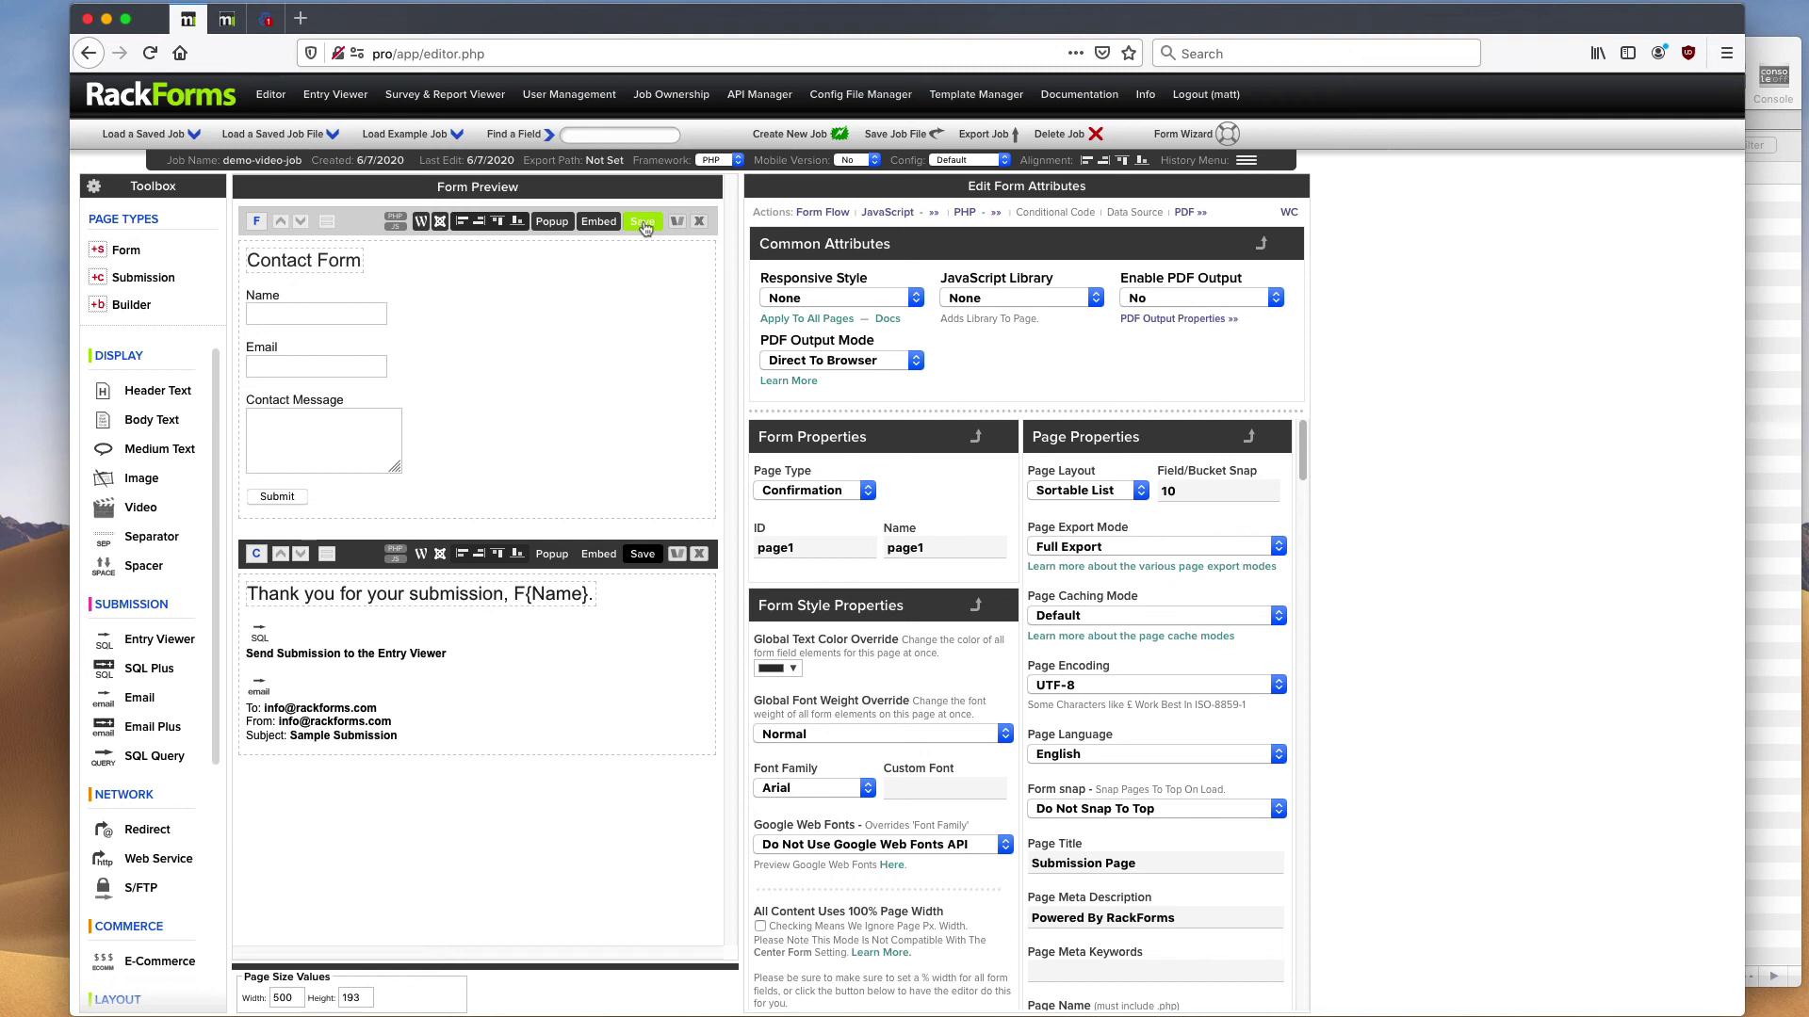
- Save and reopen the live demo-video-job Contact Form preview, then close it
click(644, 224)
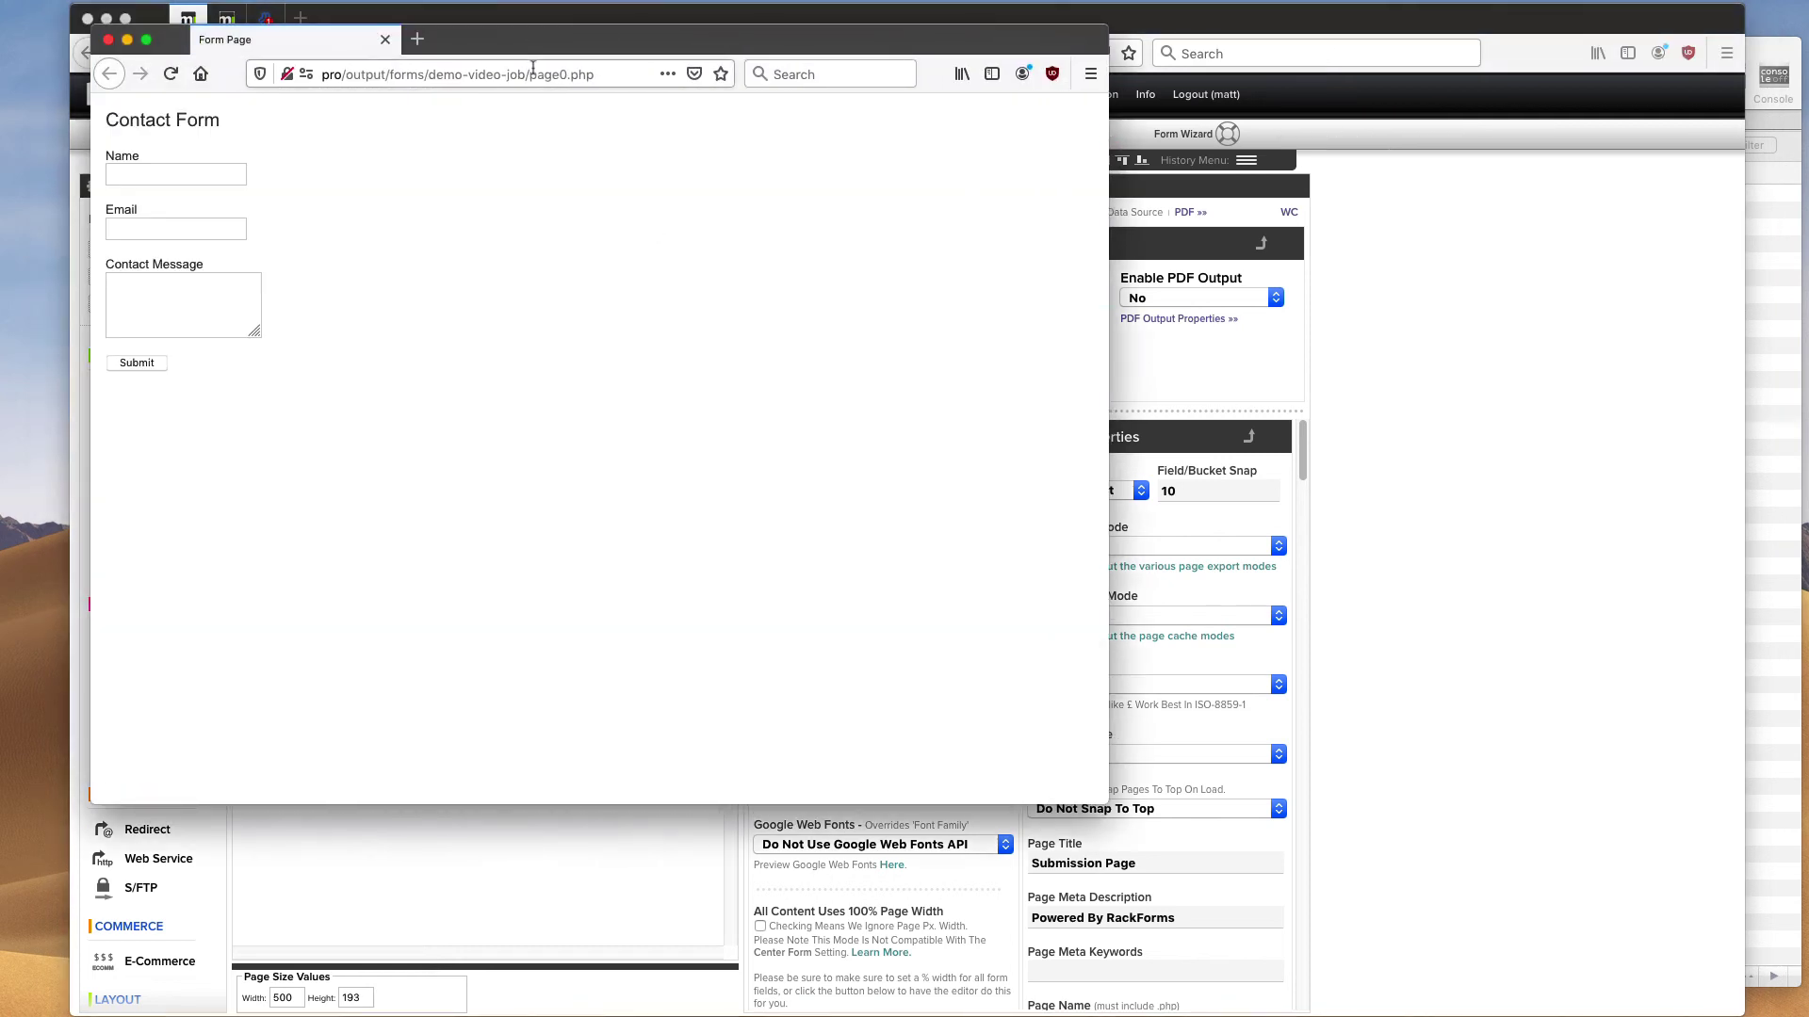
click(533, 74)
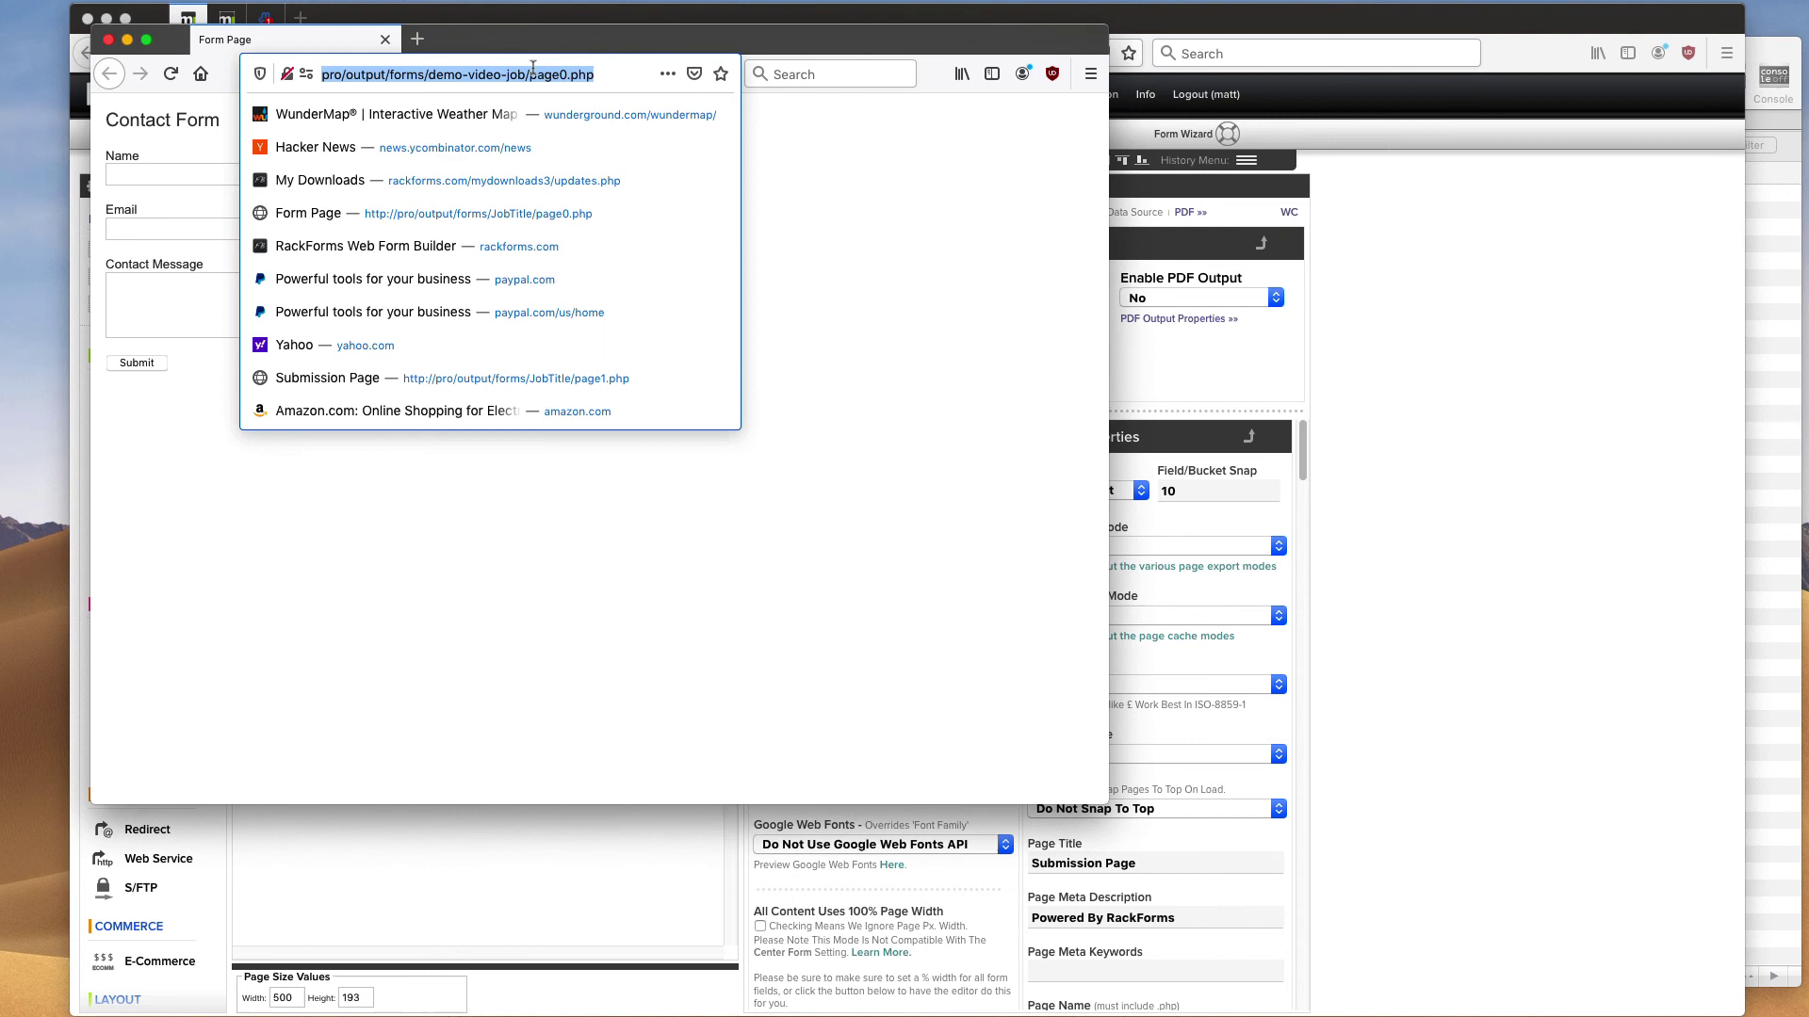
click(852, 156)
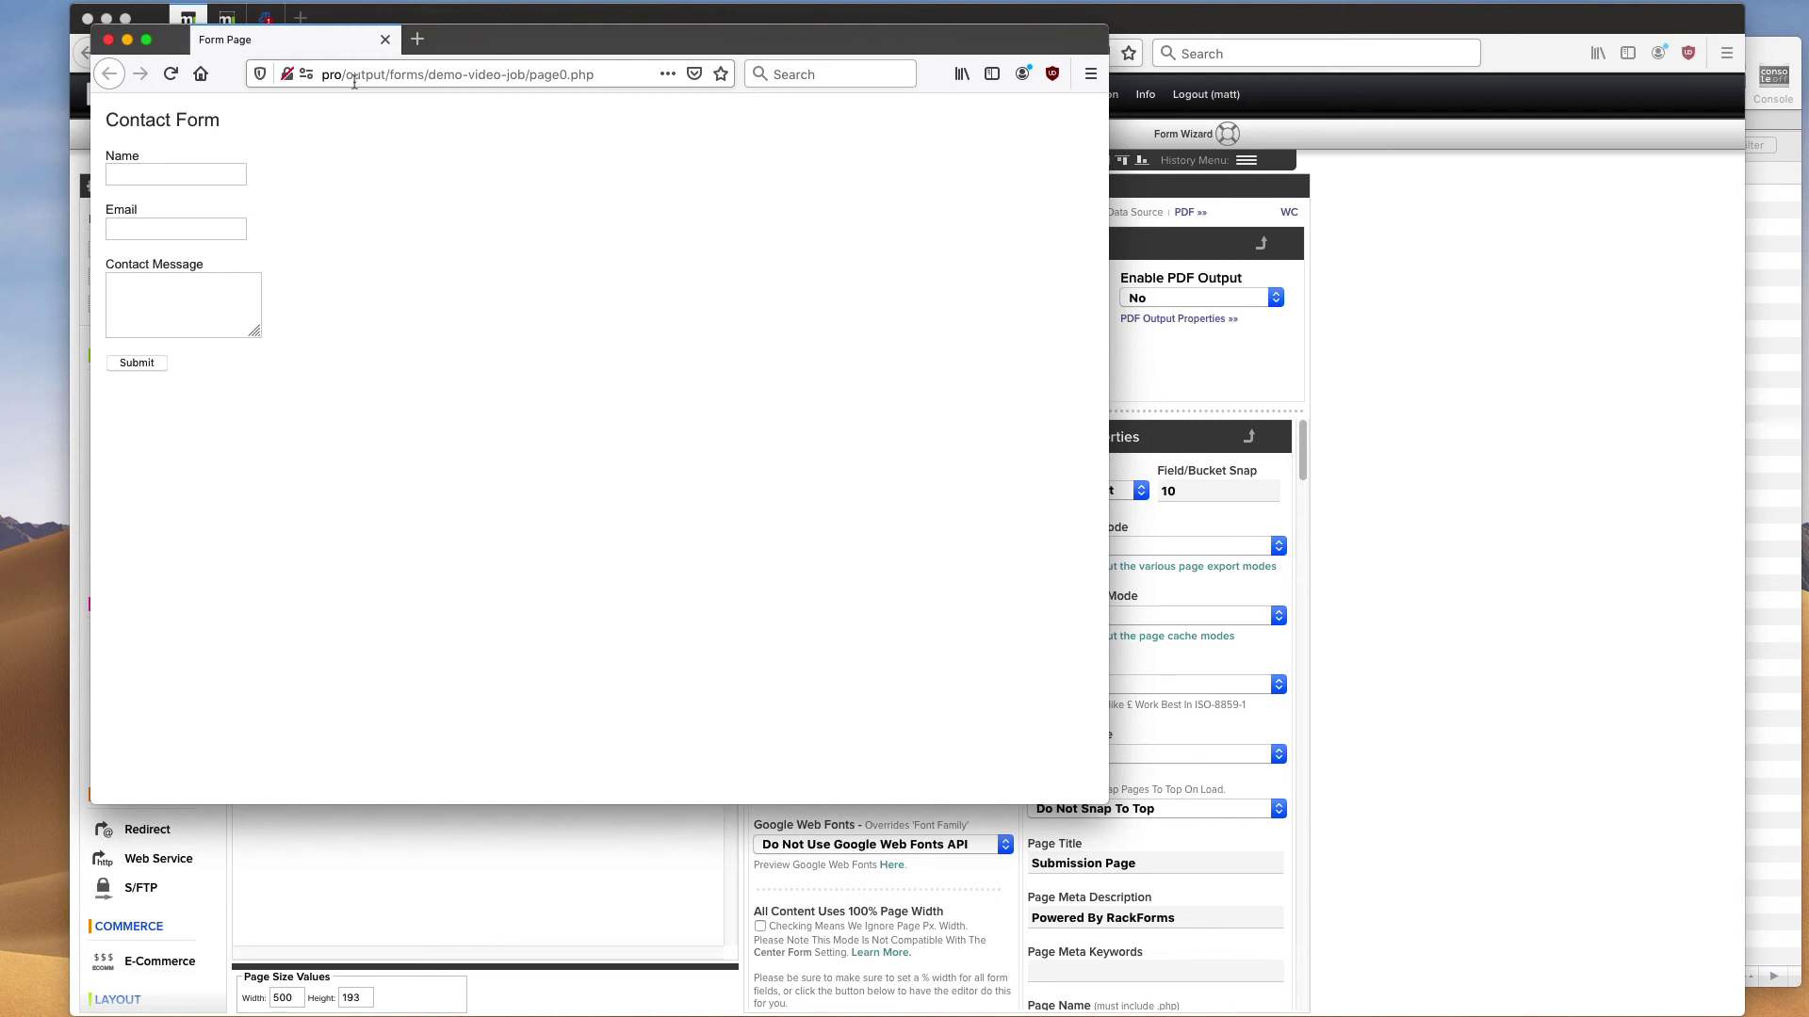
click(109, 40)
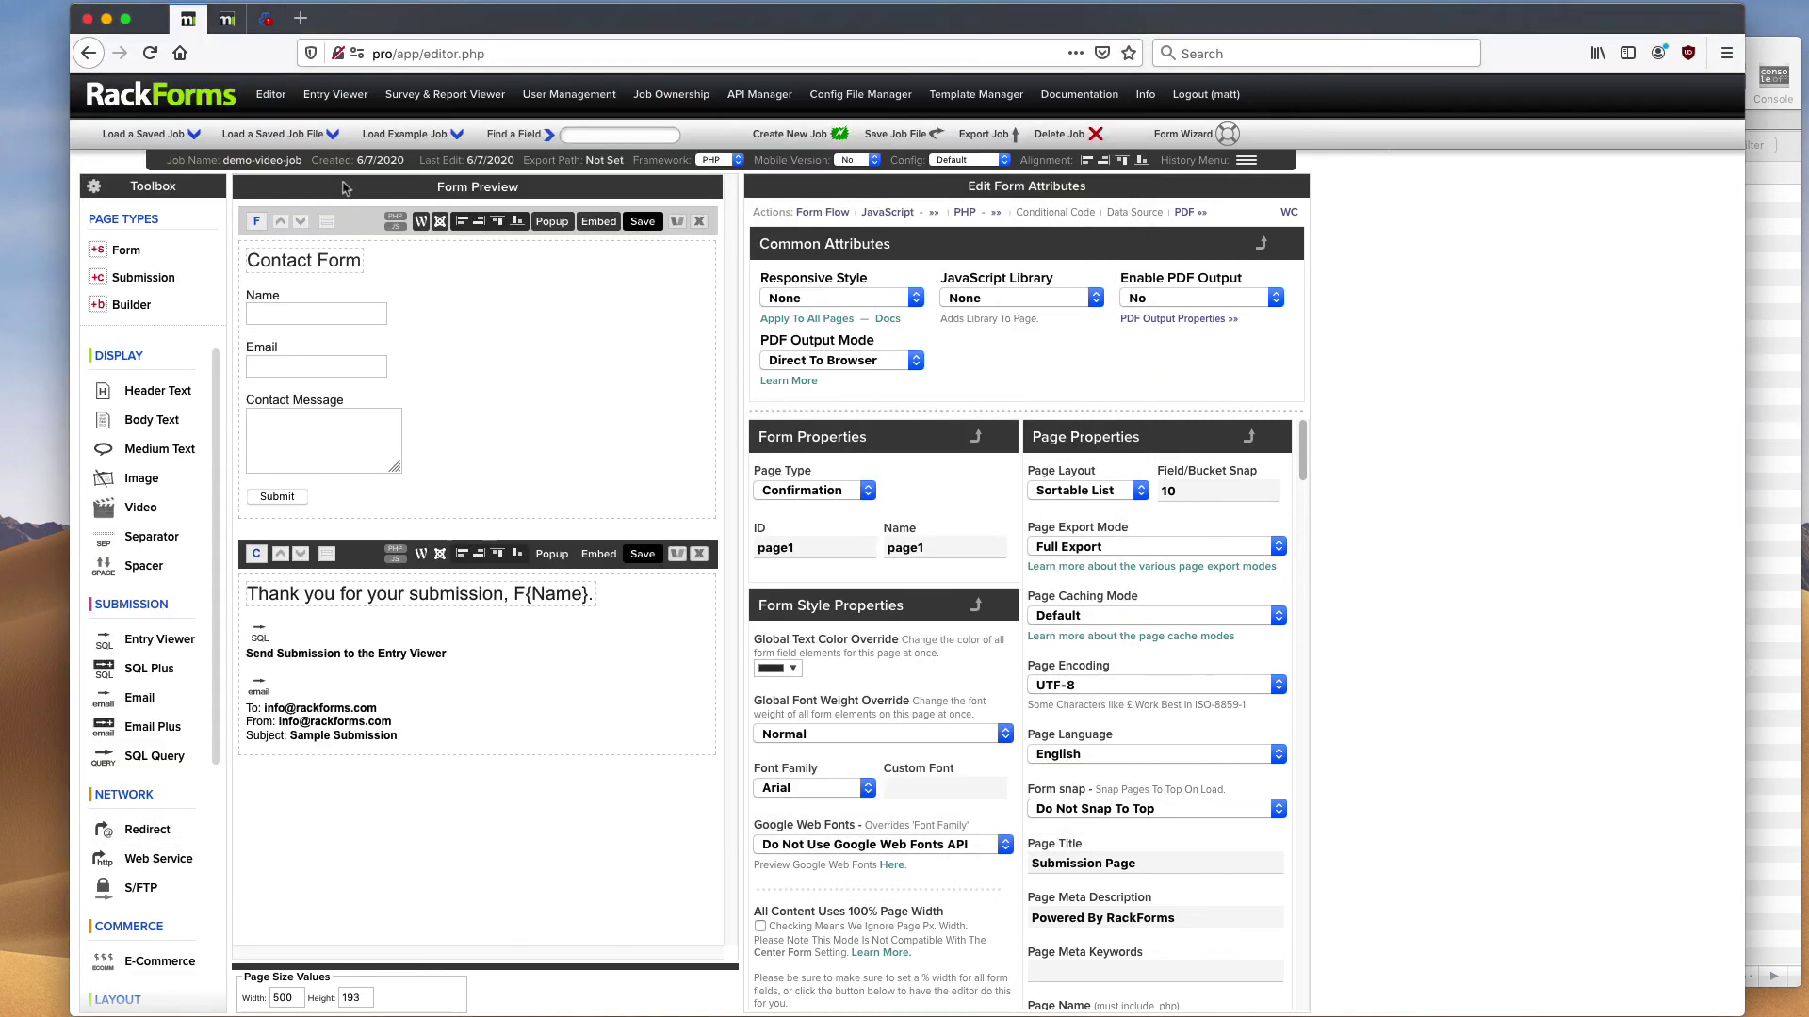
- Show the Contact Form page's Full URL iframe embed code, select it, and dismiss it
click(358, 222)
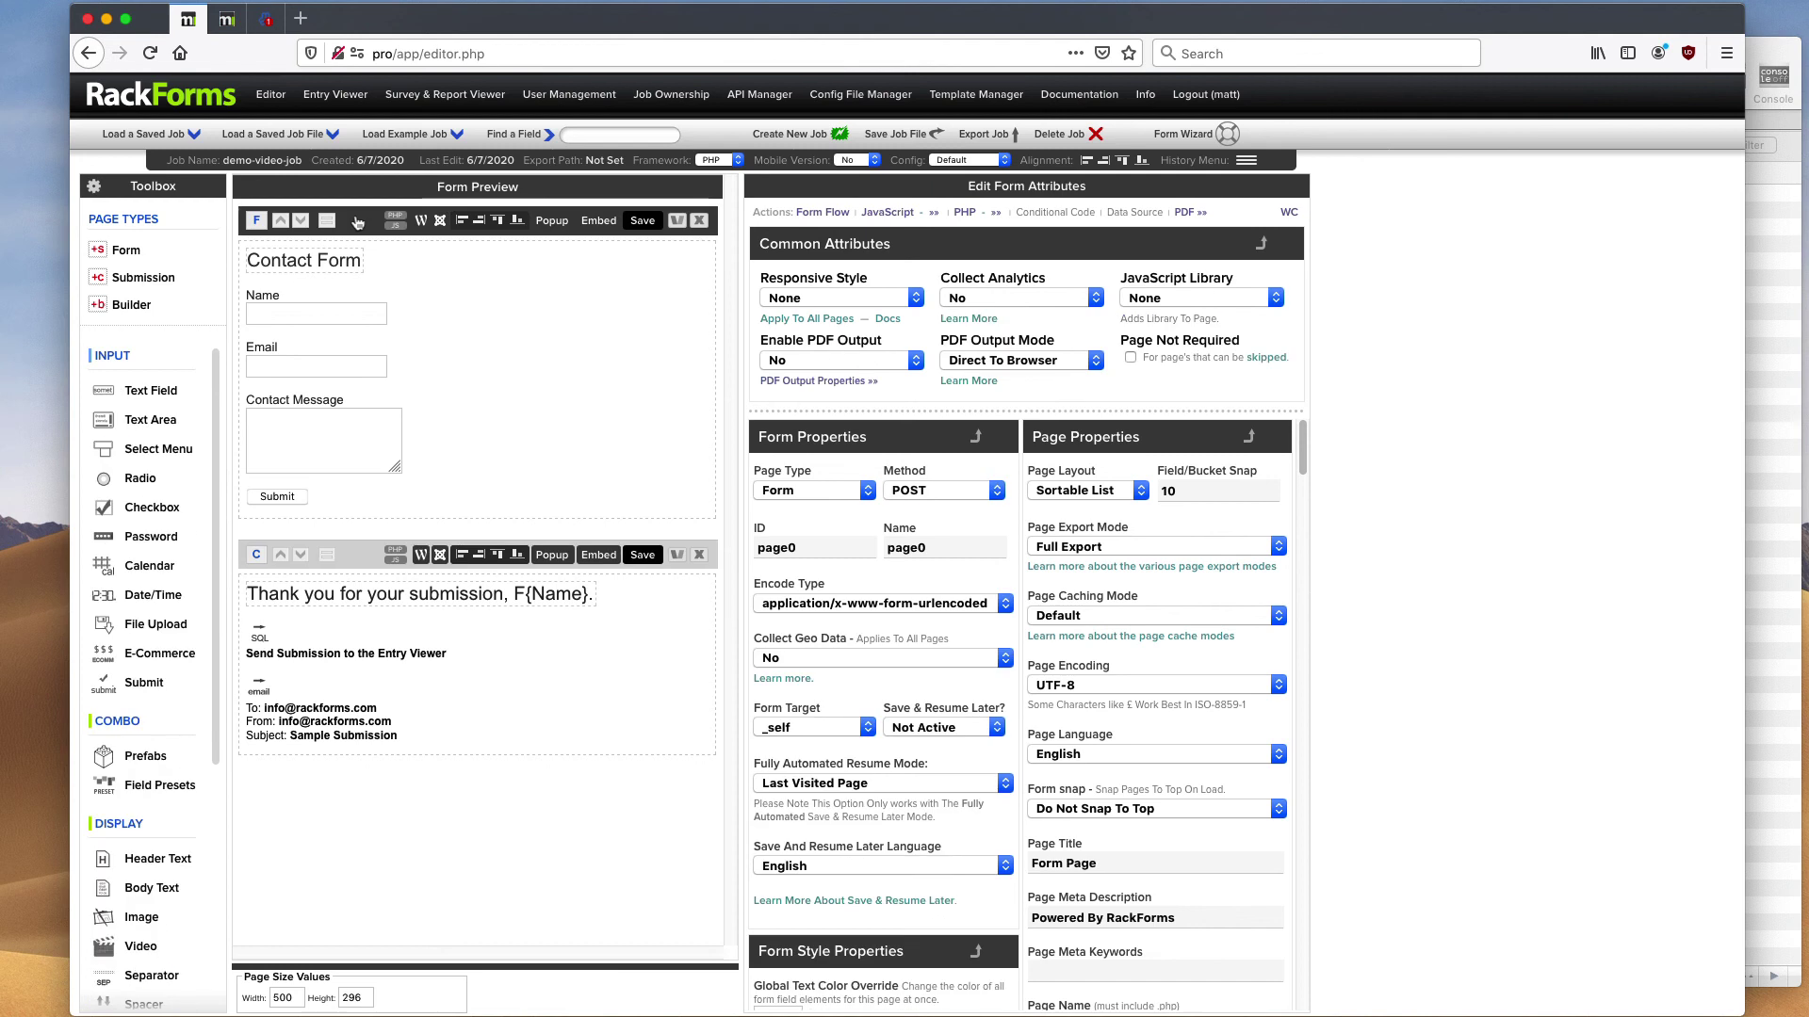
click(599, 223)
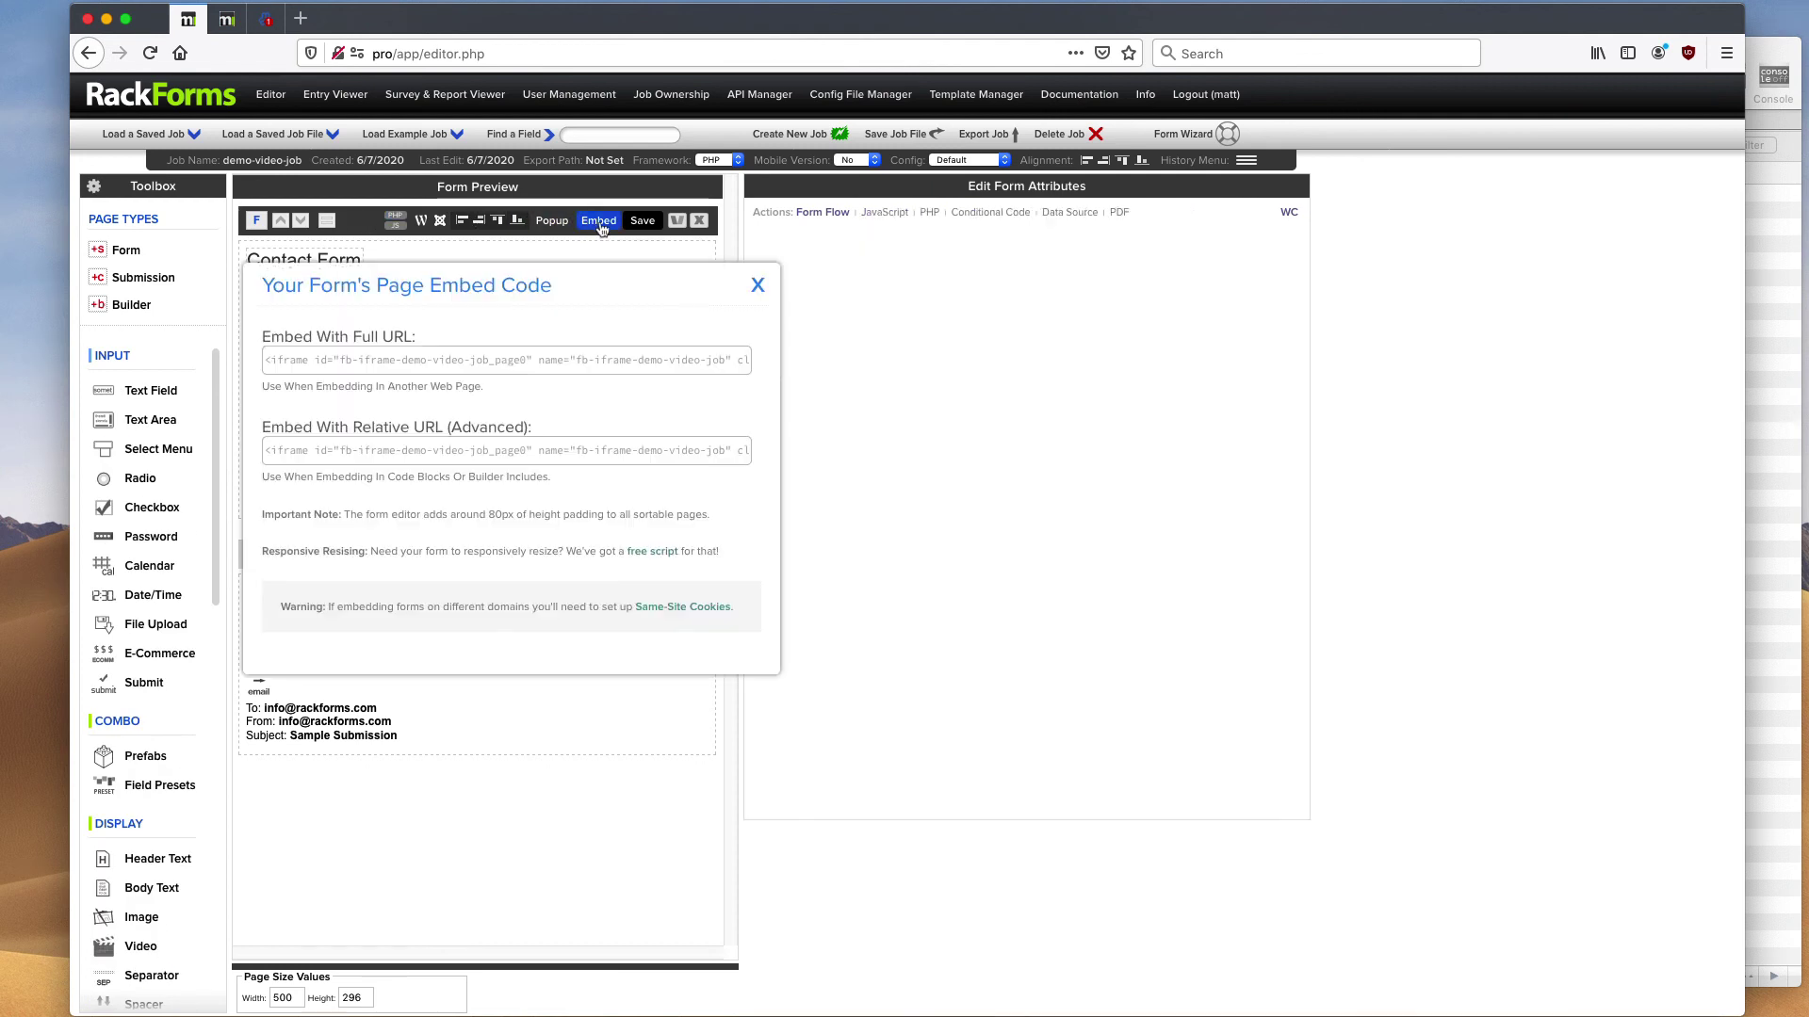
click(505, 359)
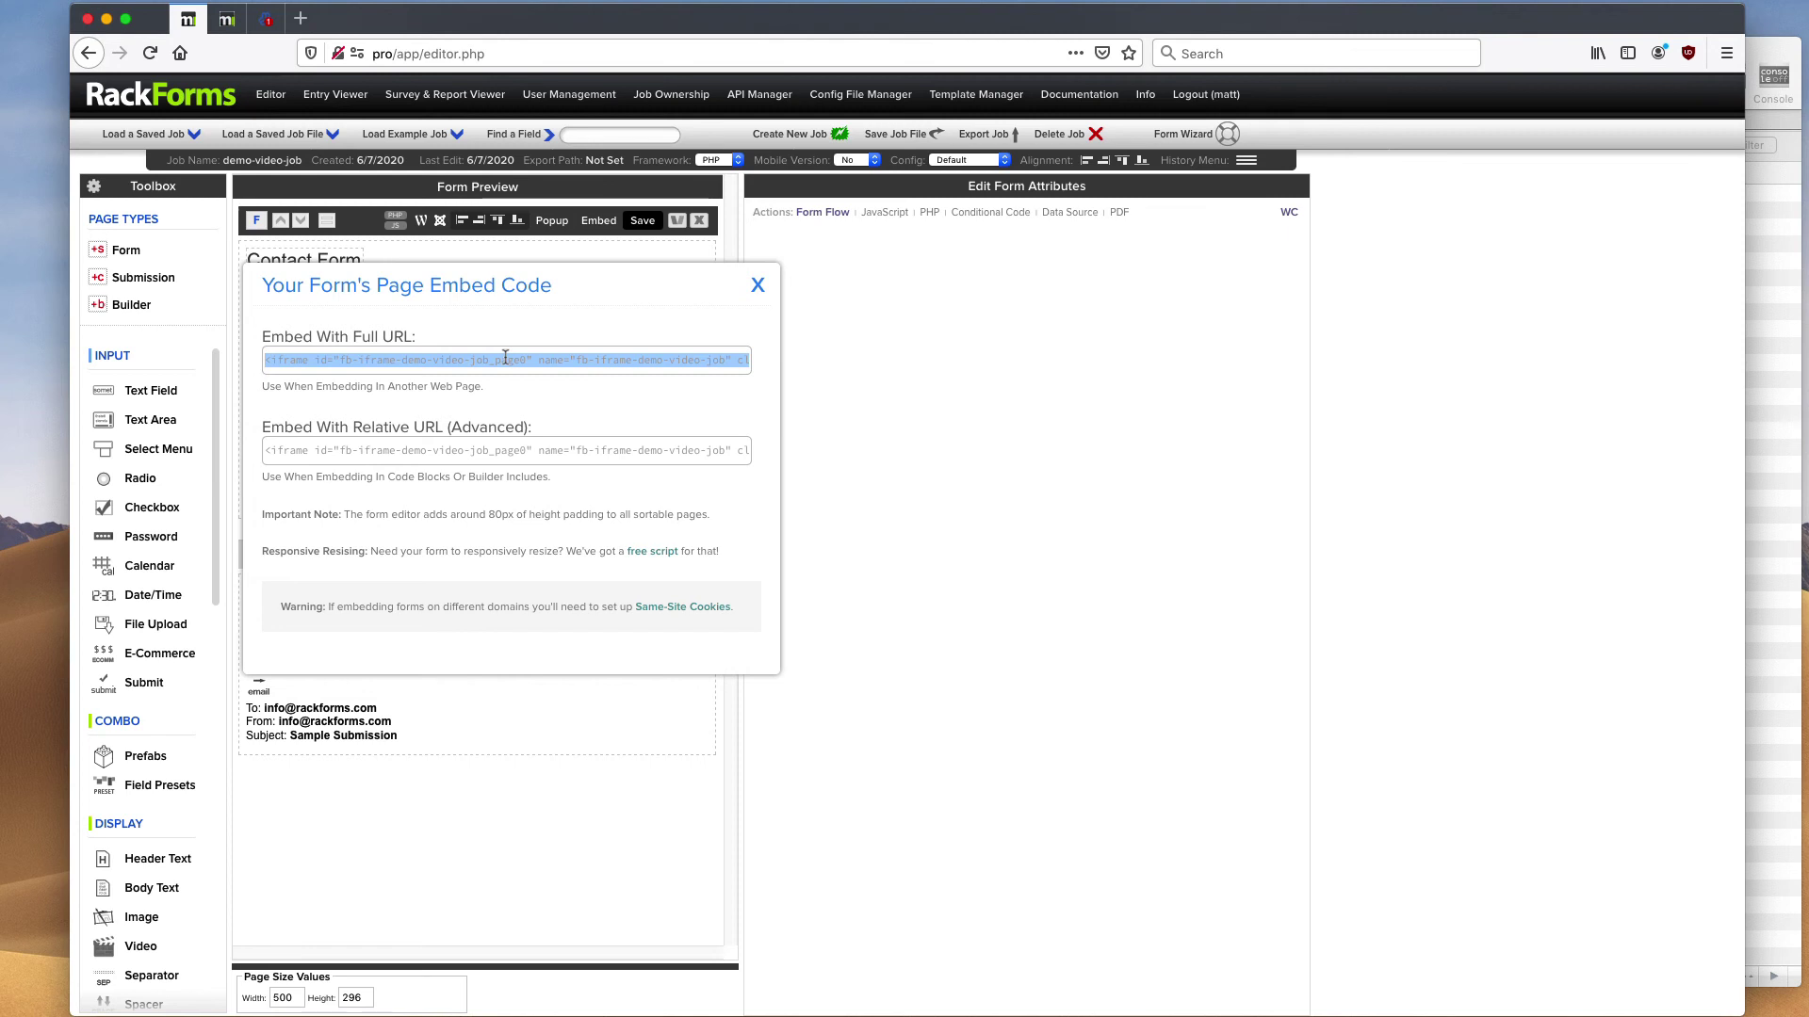
click(759, 288)
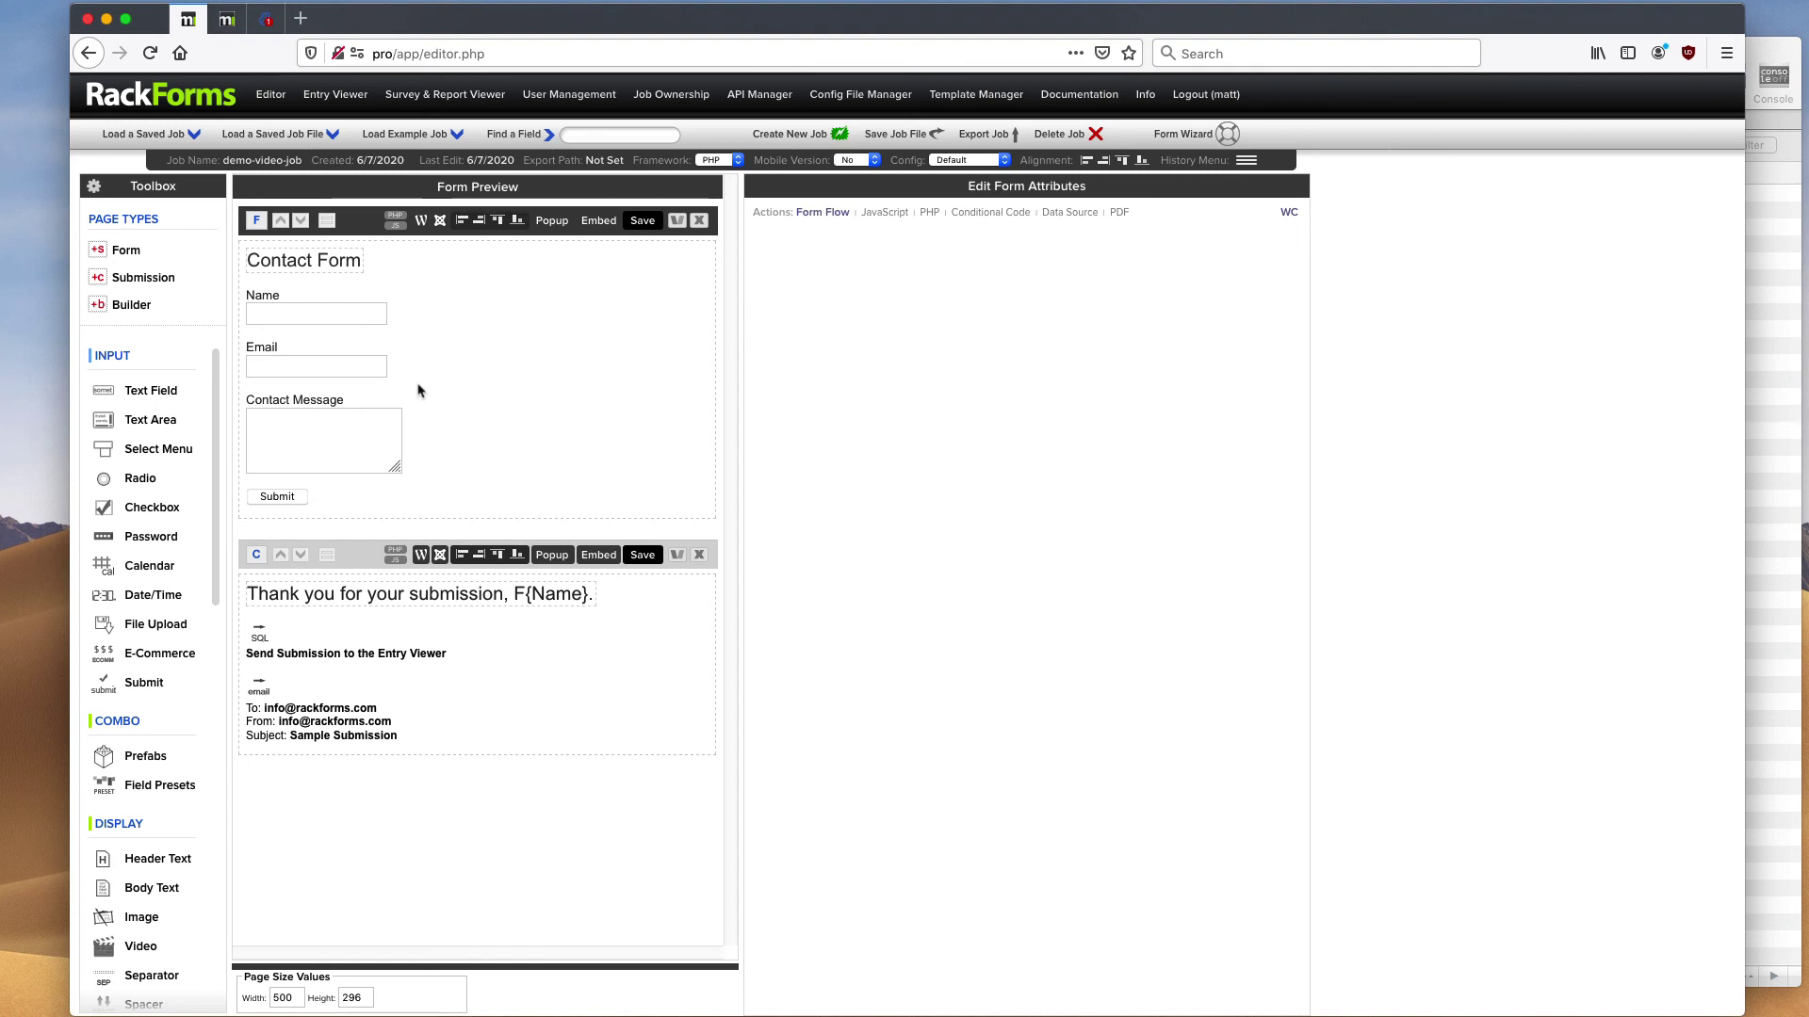
- Redisplay and select the Full URL embed code, then show the Confirmation page's properties
mouse_move(403, 285)
click(367, 227)
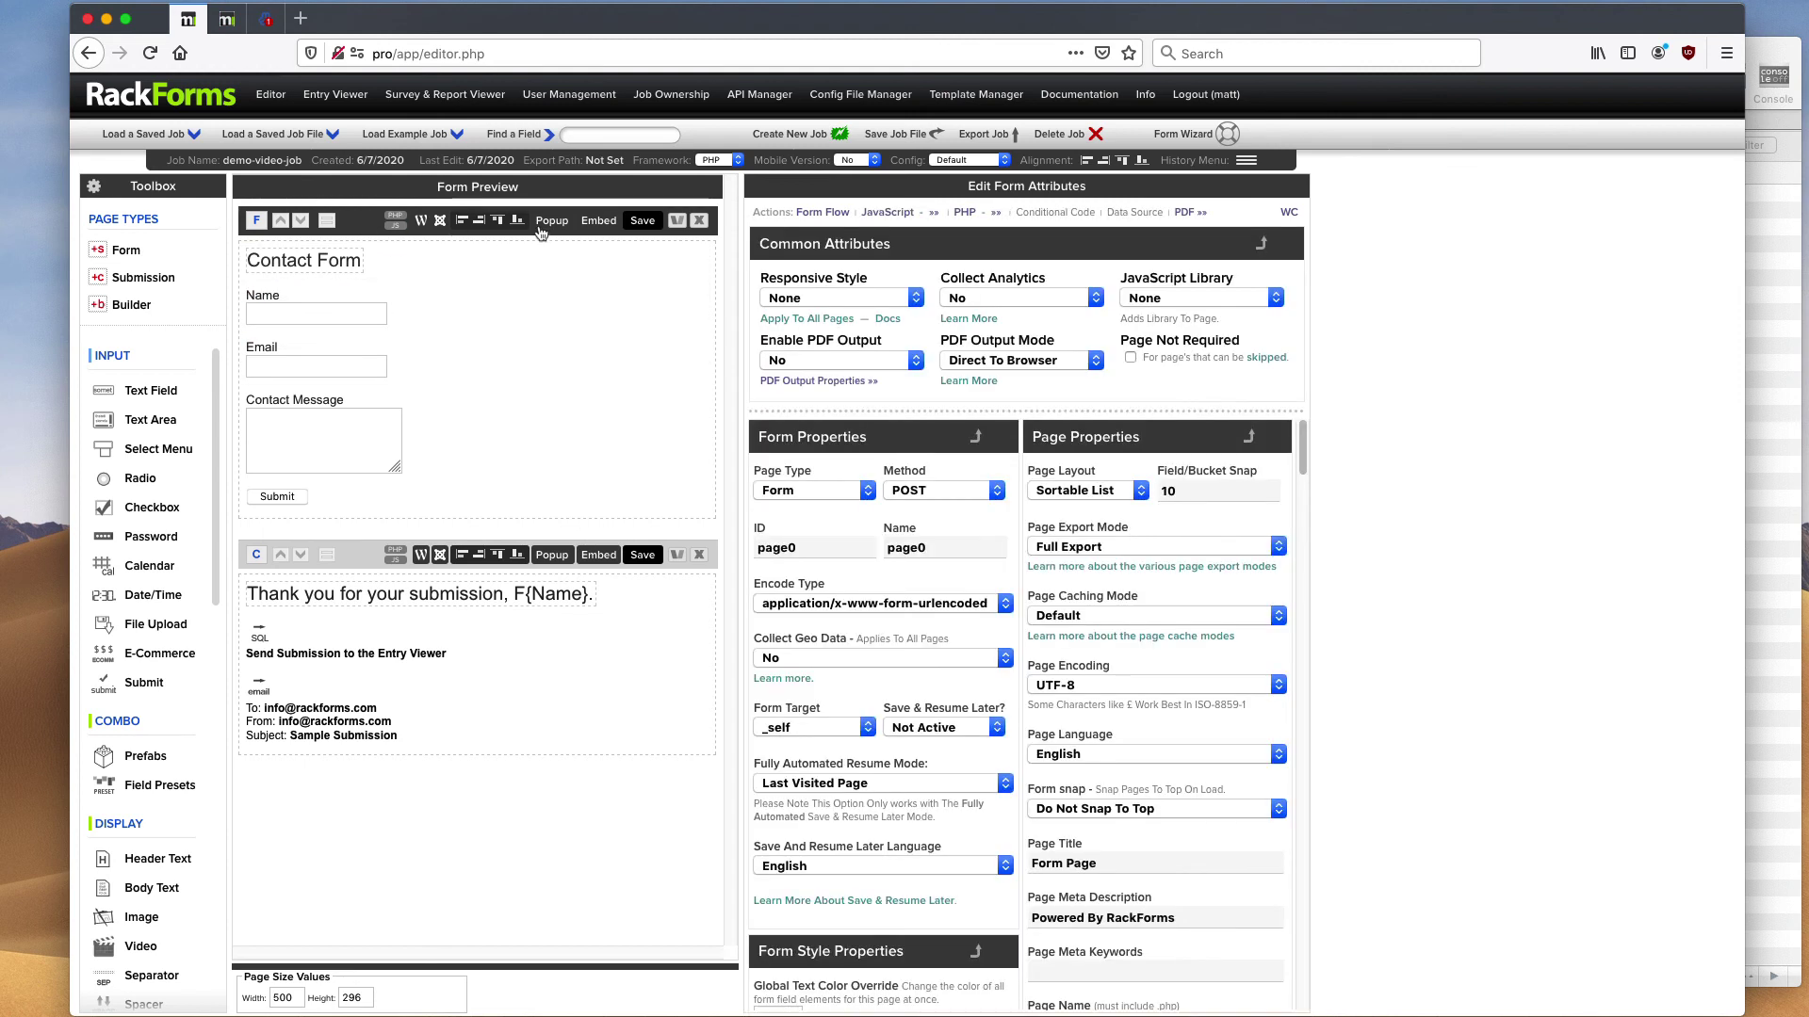
click(600, 221)
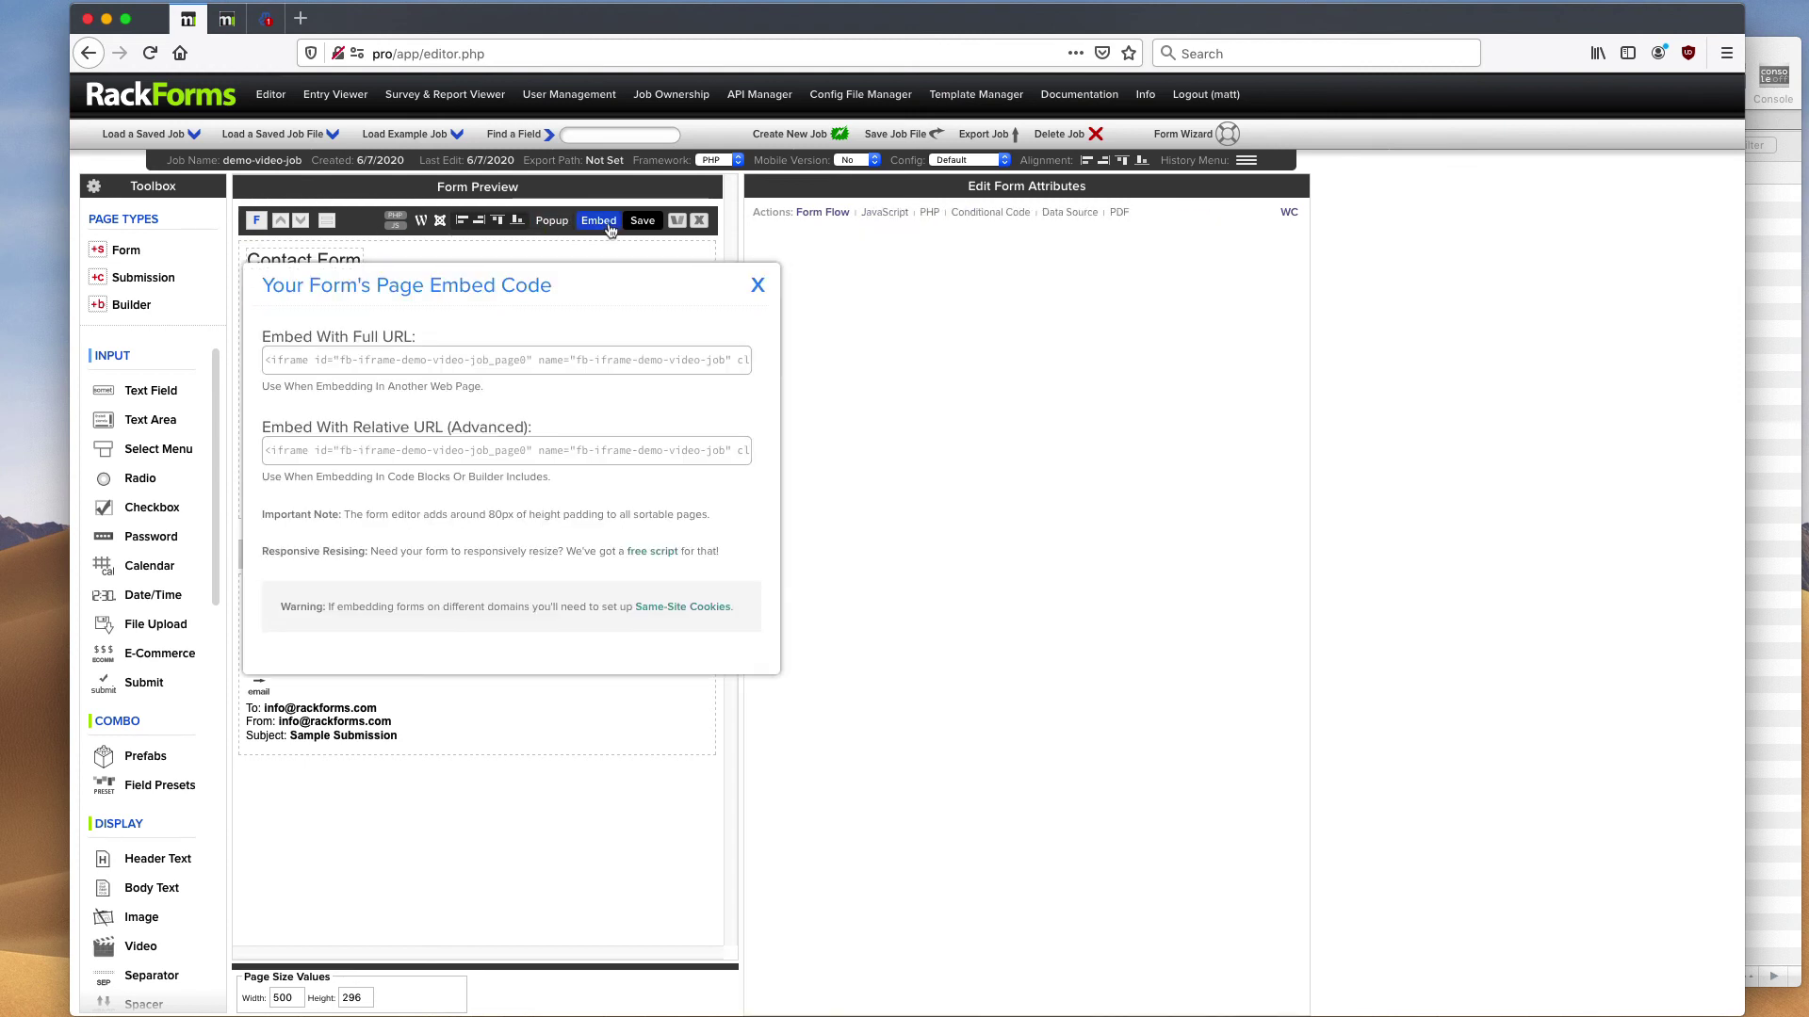
click(516, 362)
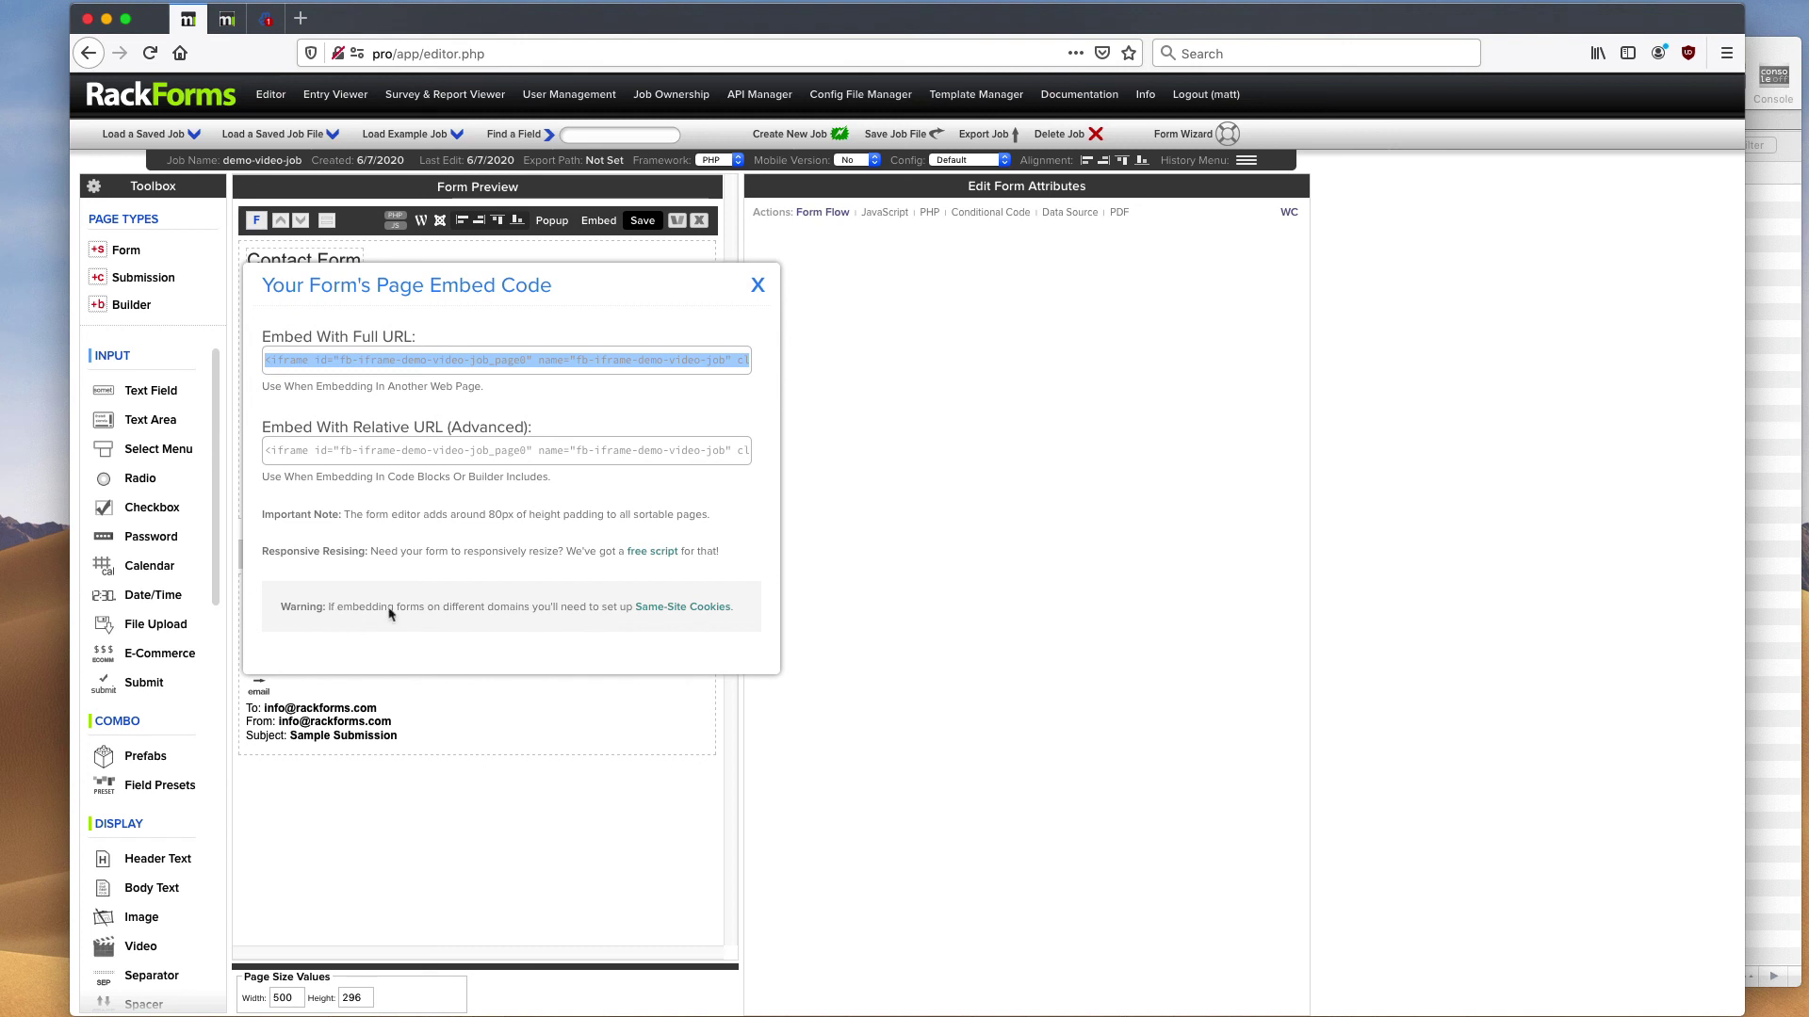
click(758, 286)
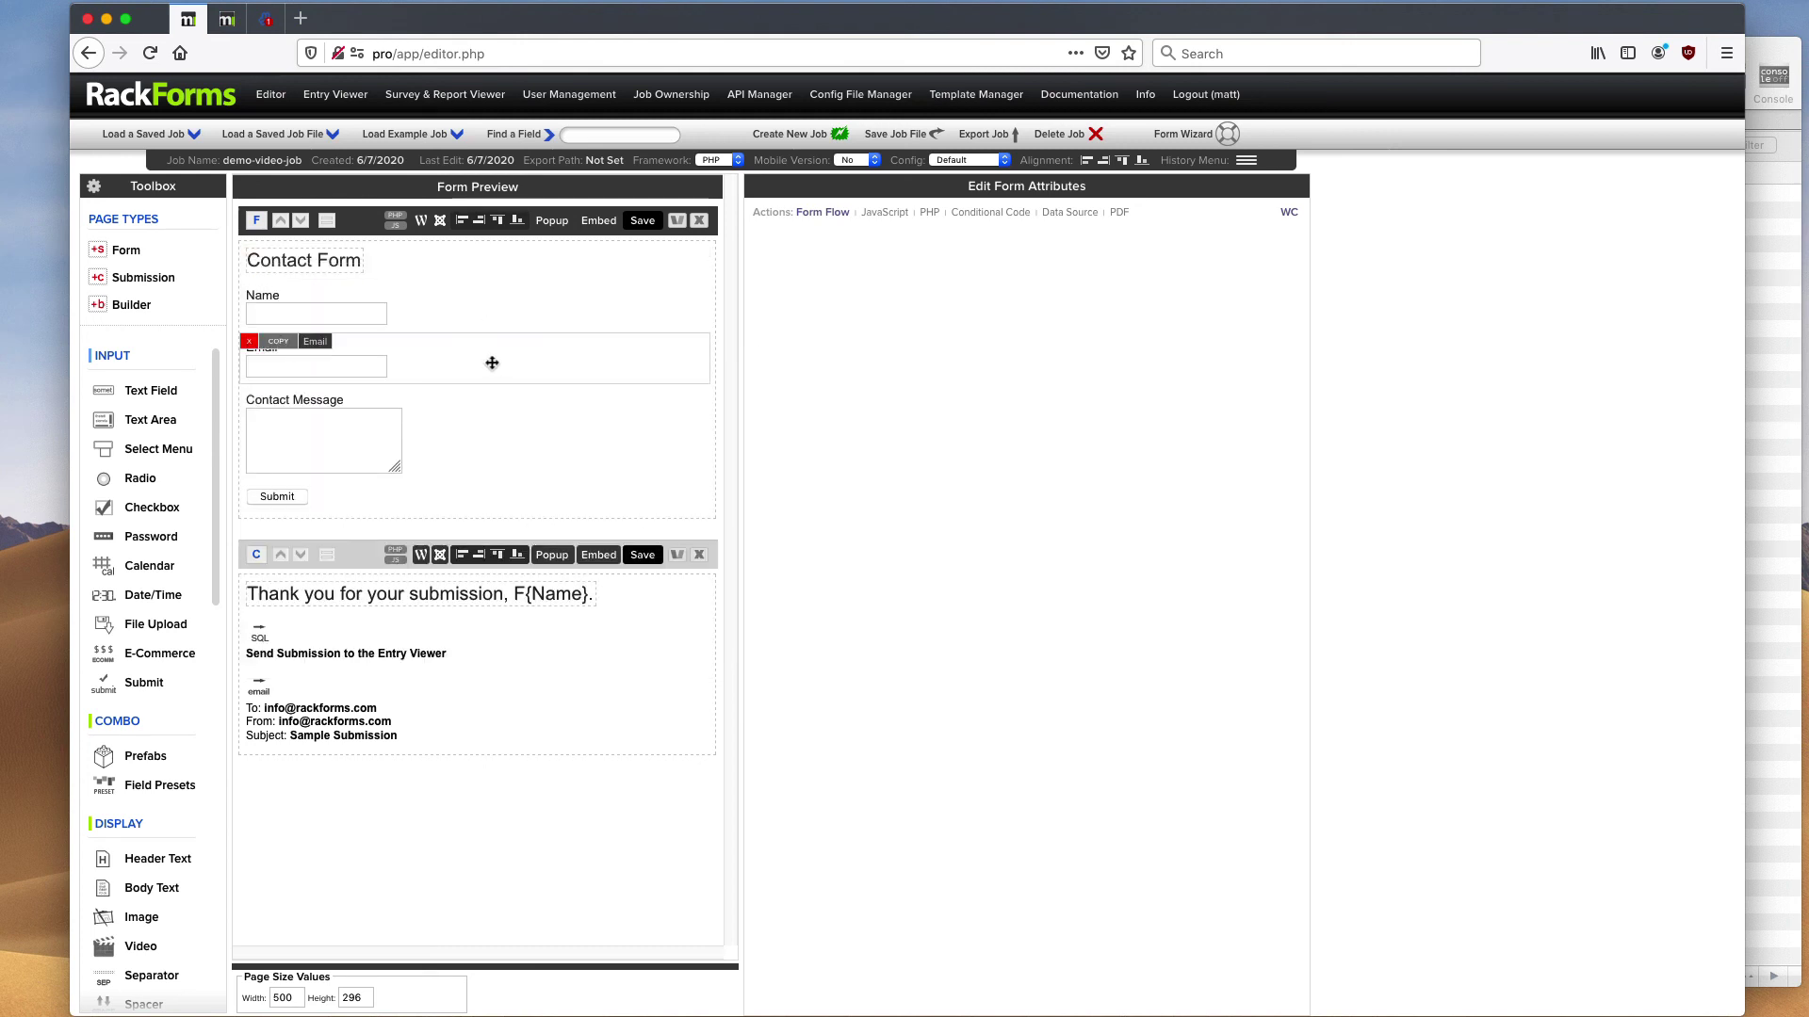
click(368, 240)
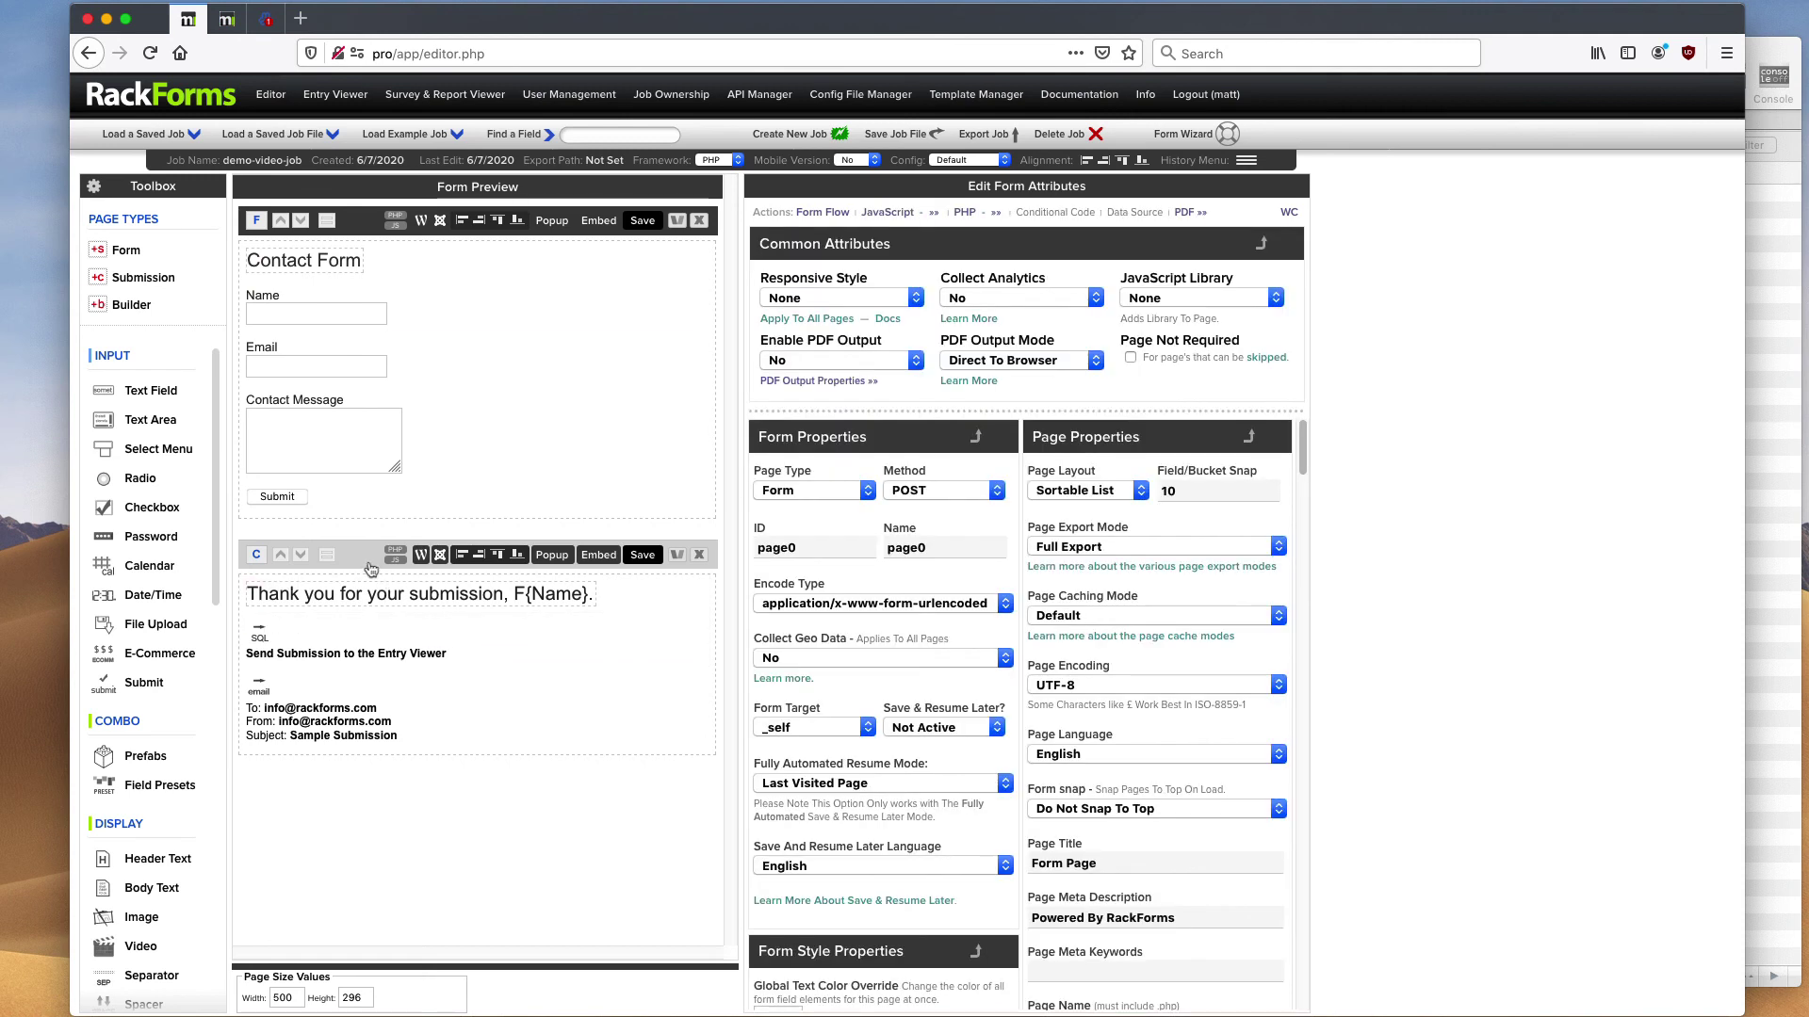
click(371, 567)
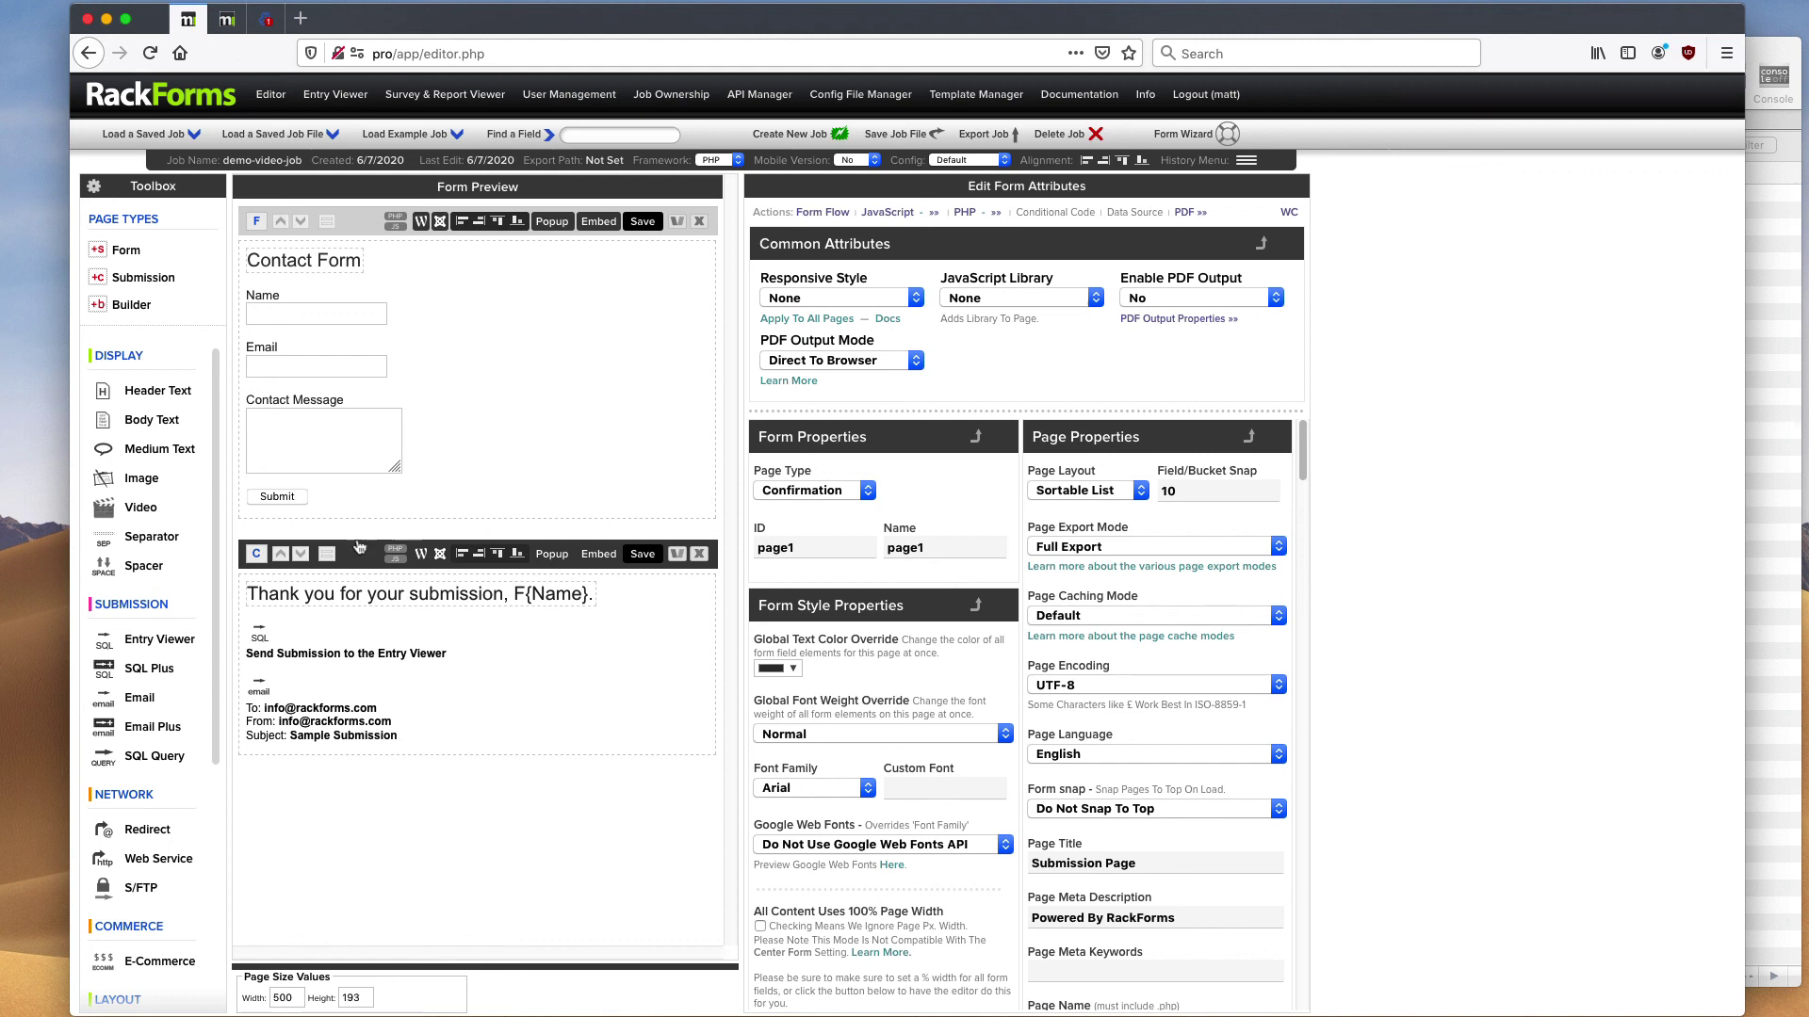
- Check the Contact Form page's Responsive Style list, leaving it at None
click(379, 226)
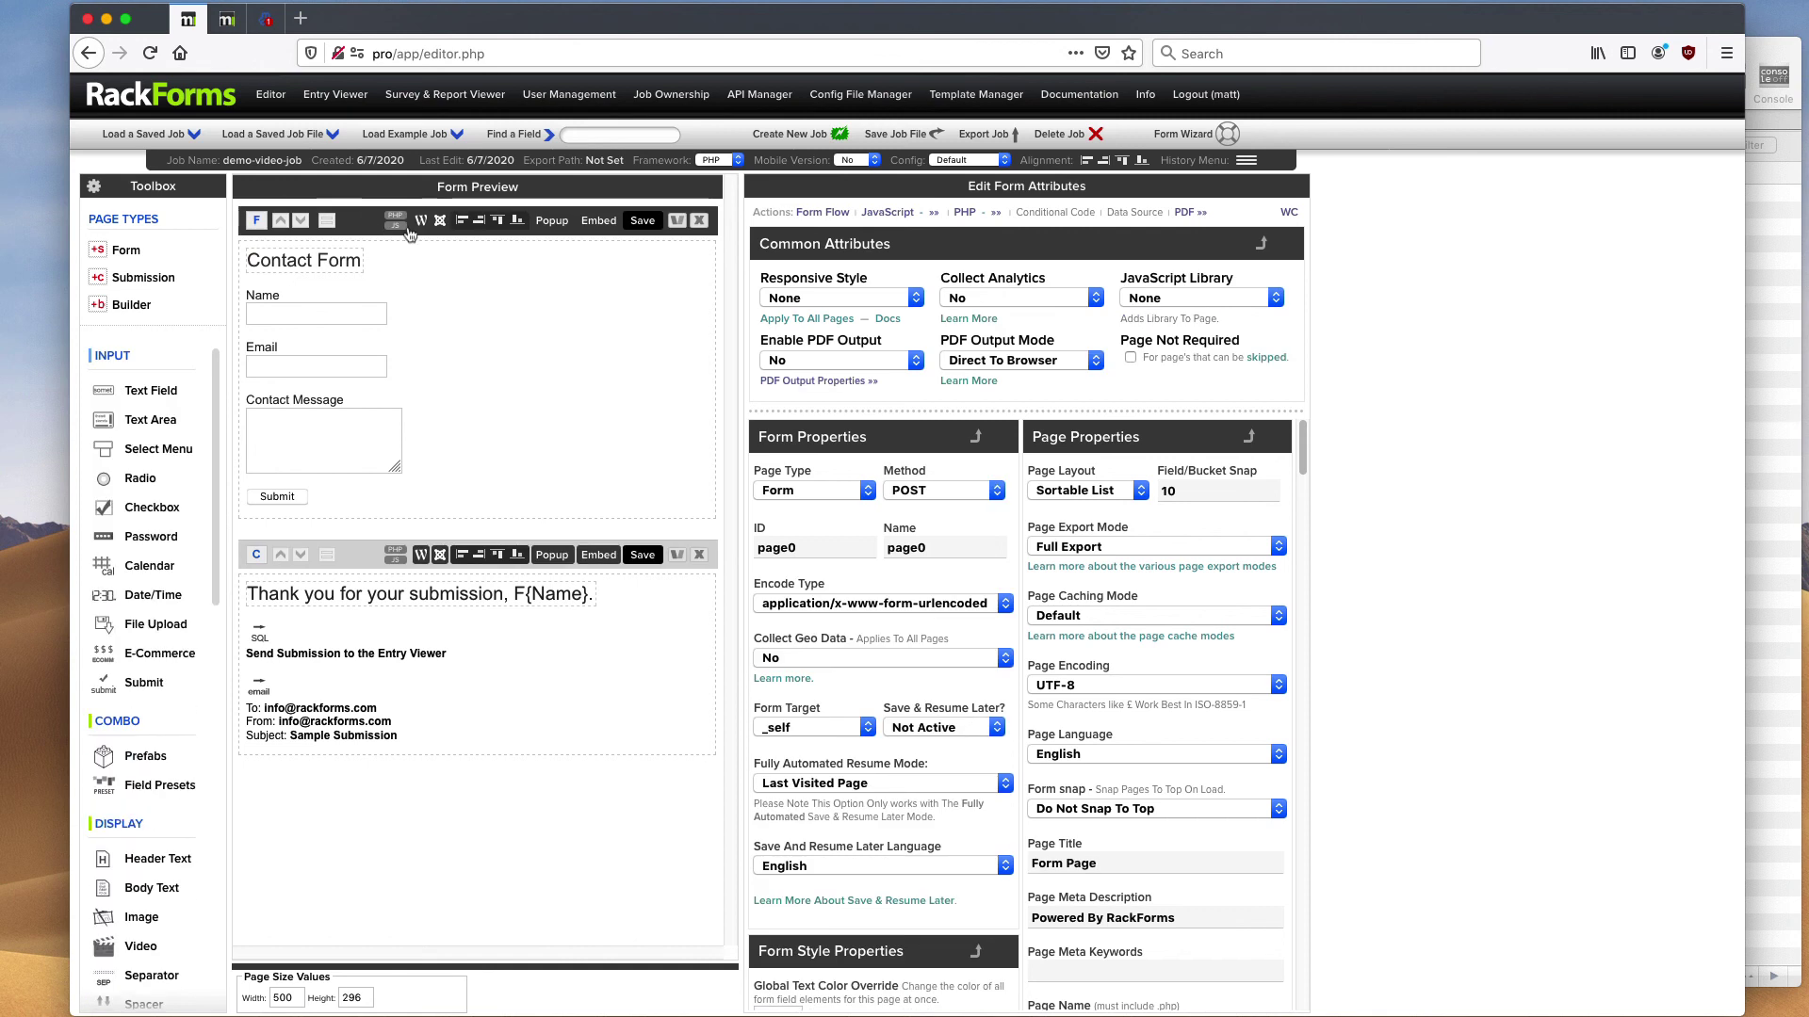
click(860, 298)
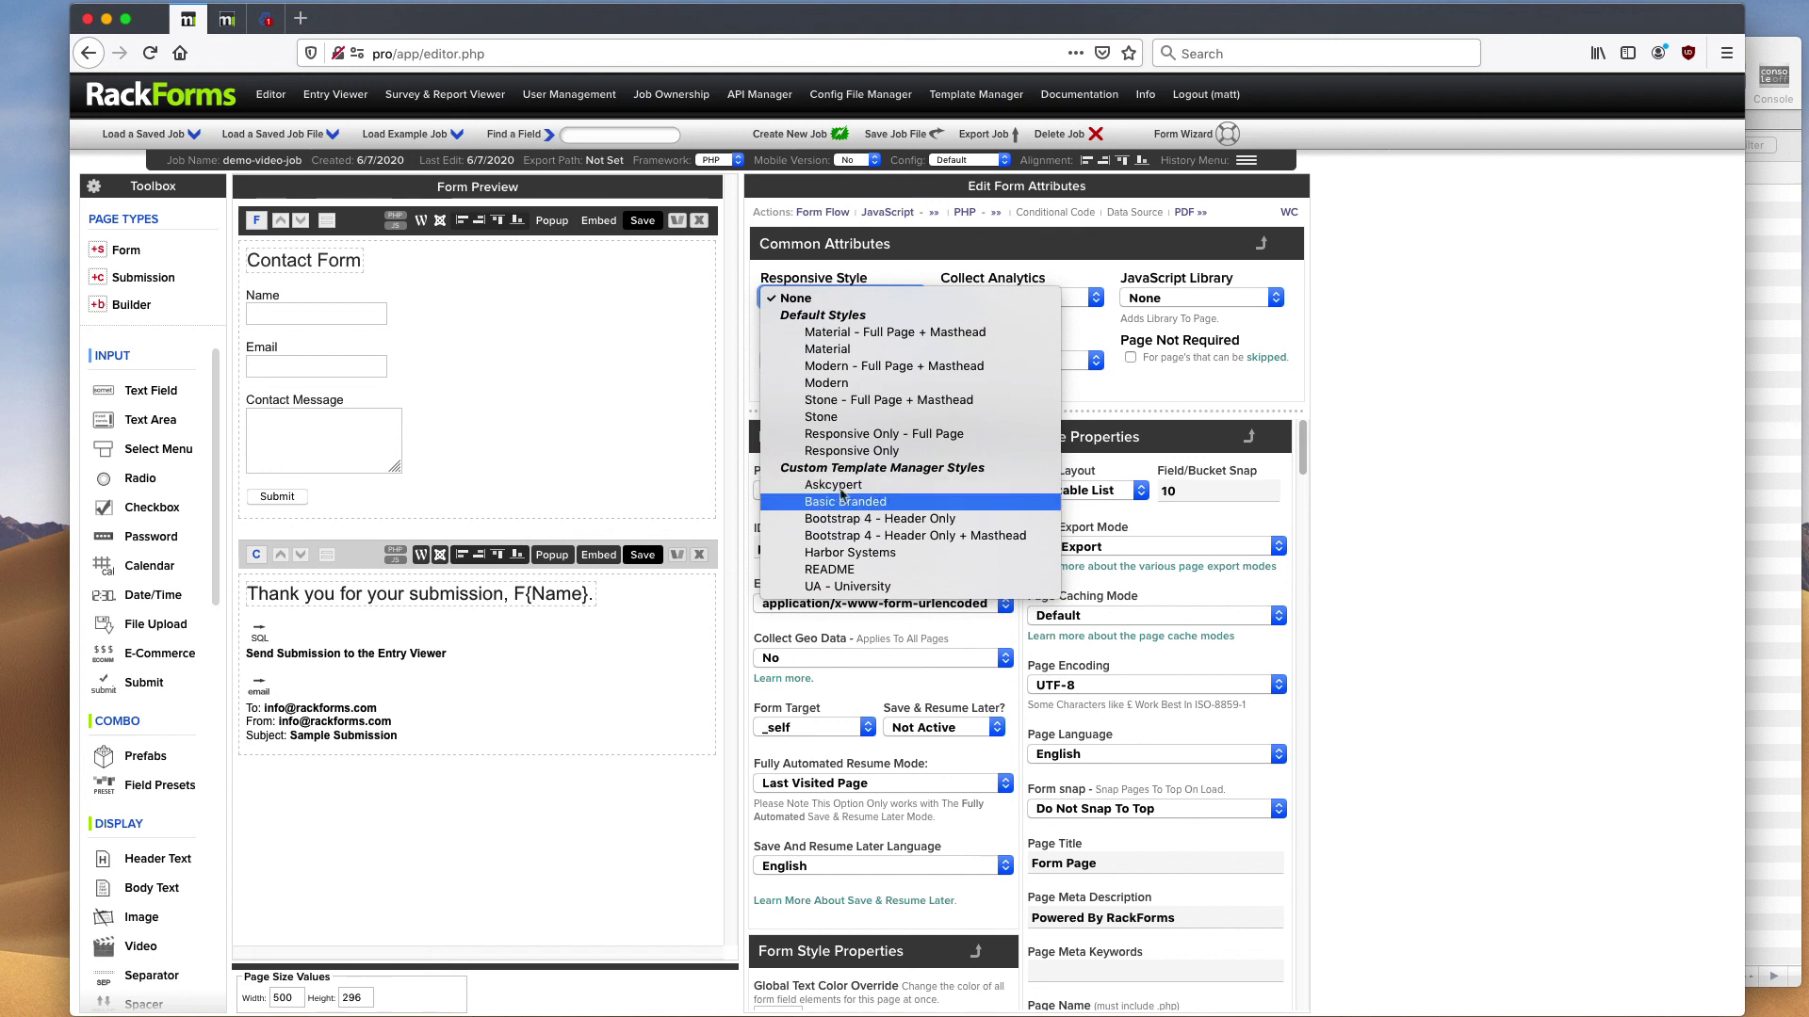
click(548, 409)
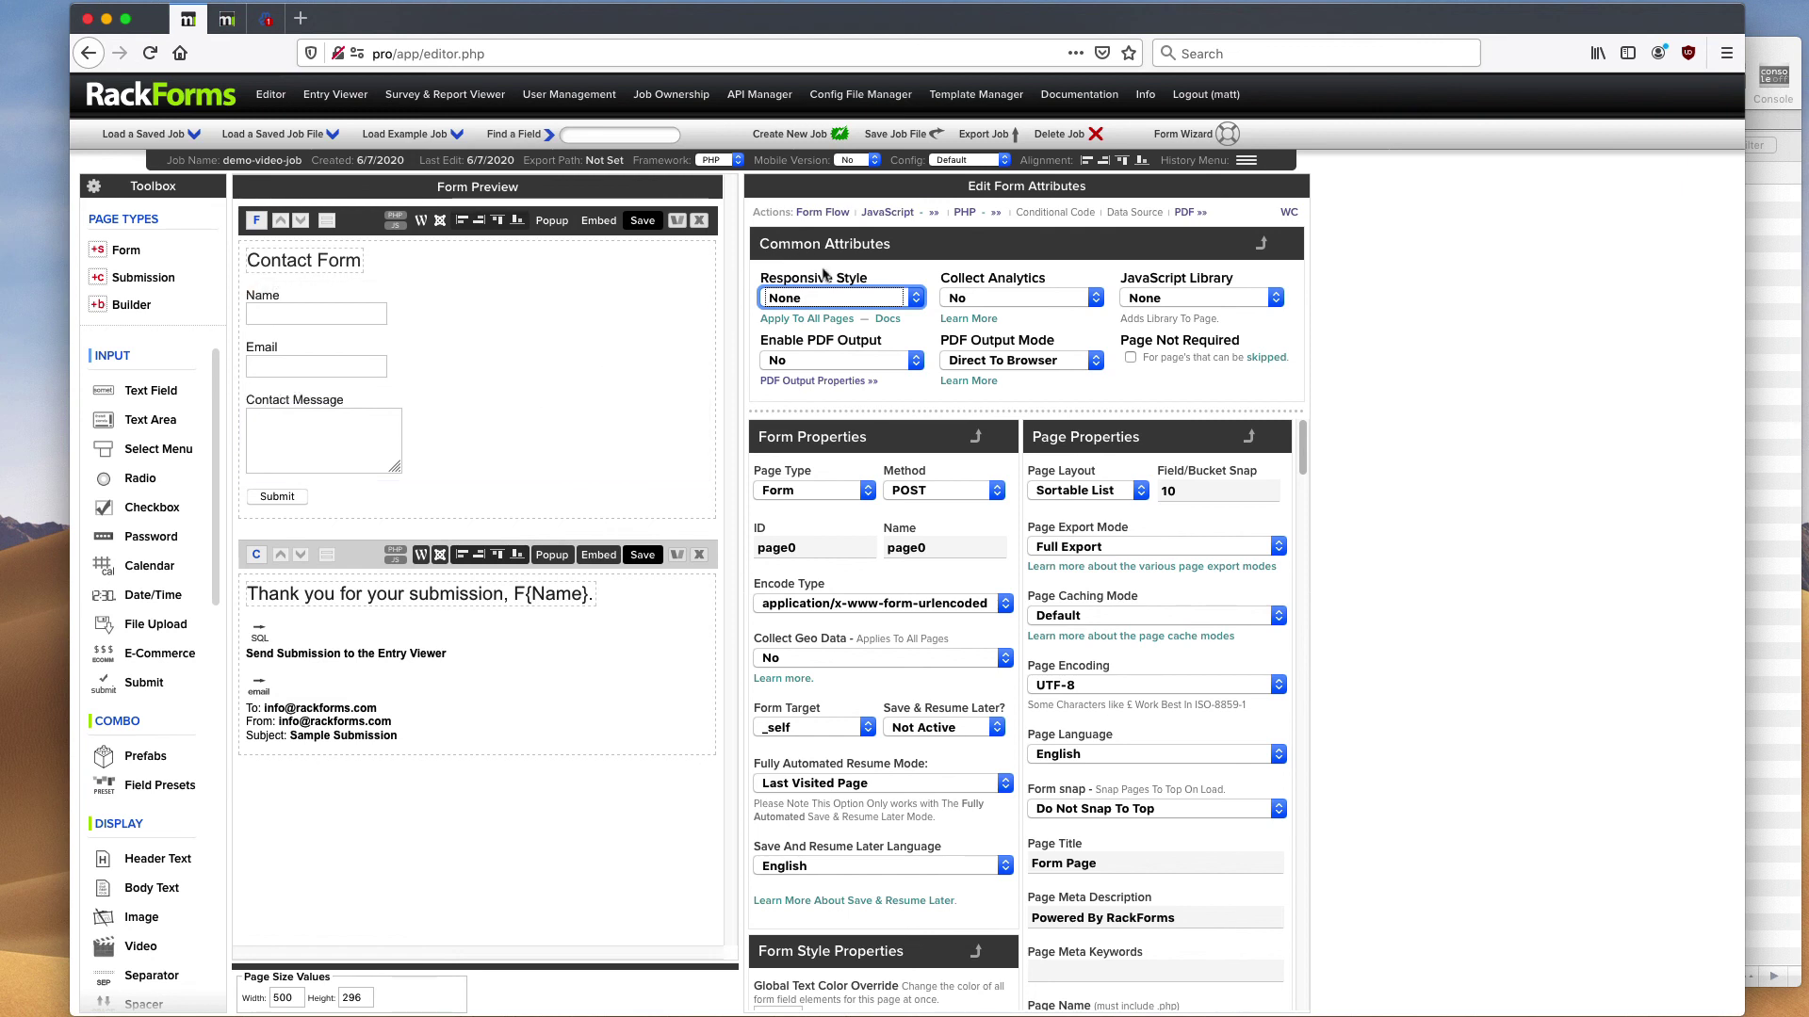
click(841, 298)
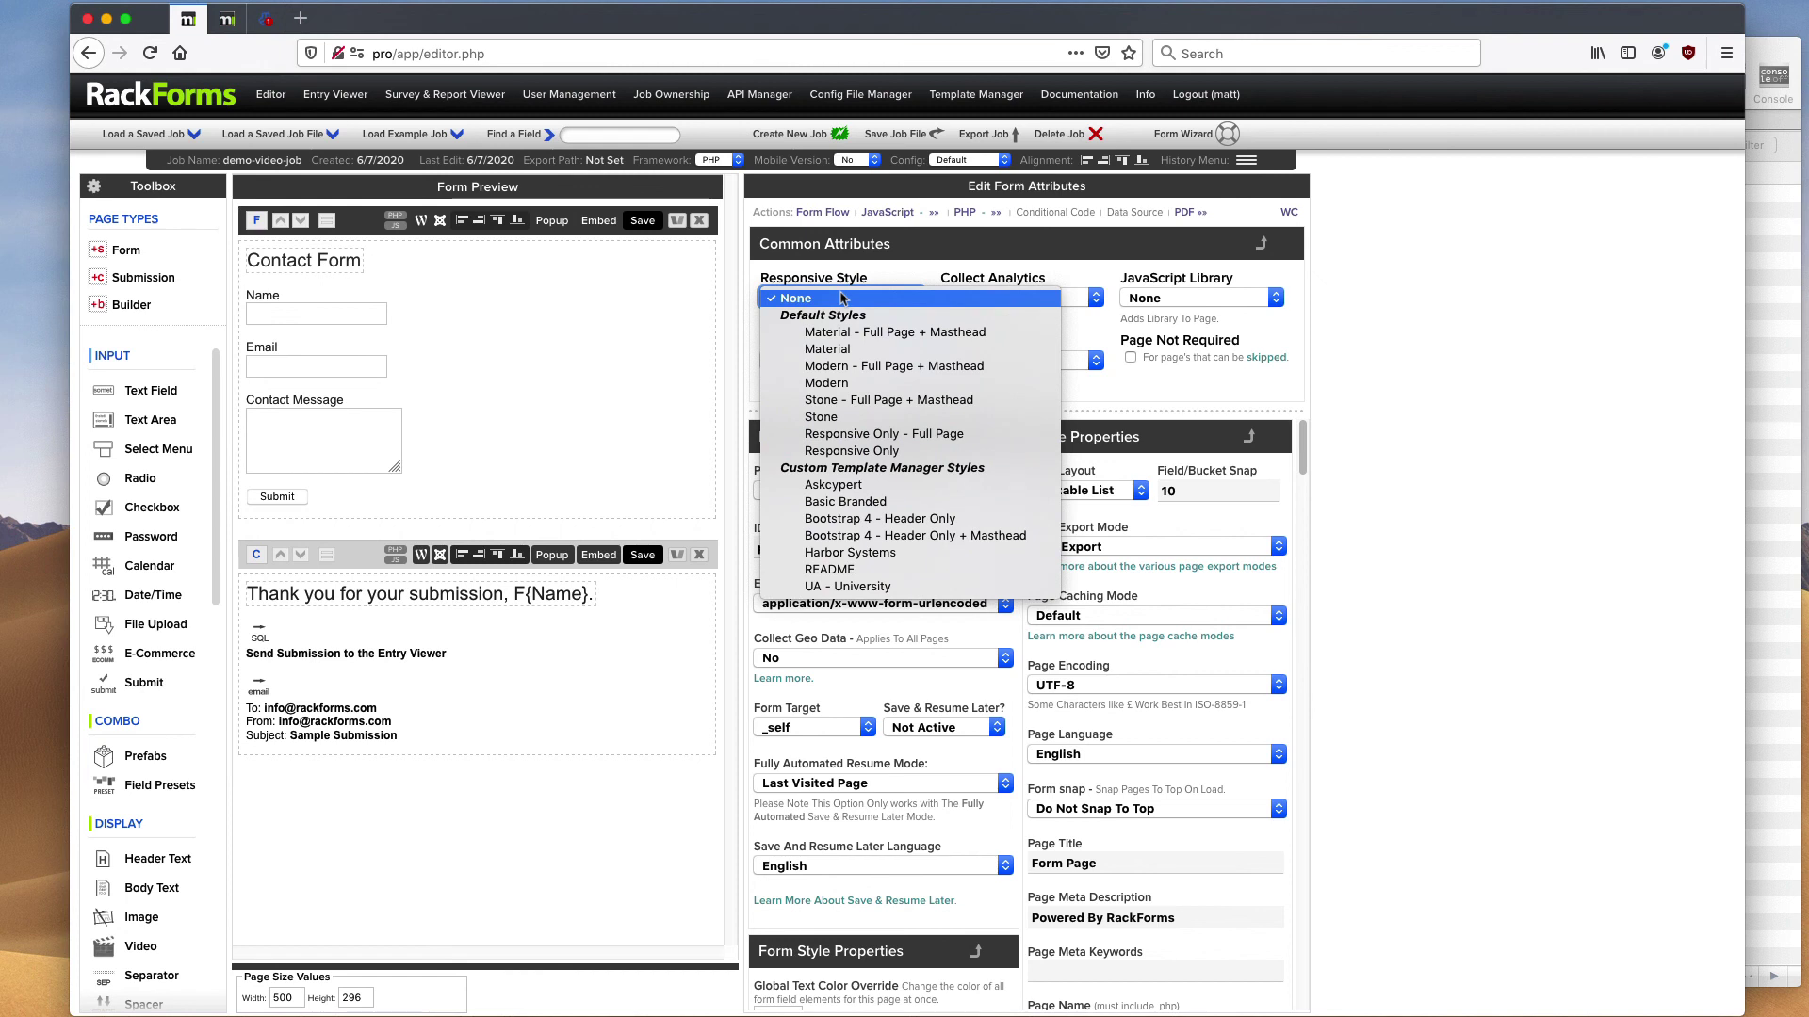
click(841, 297)
- Save and preview the plain unstyled Contact Form, then close the preview window
click(629, 224)
drag(516, 54, 436, 59)
drag(584, 55, 1174, 160)
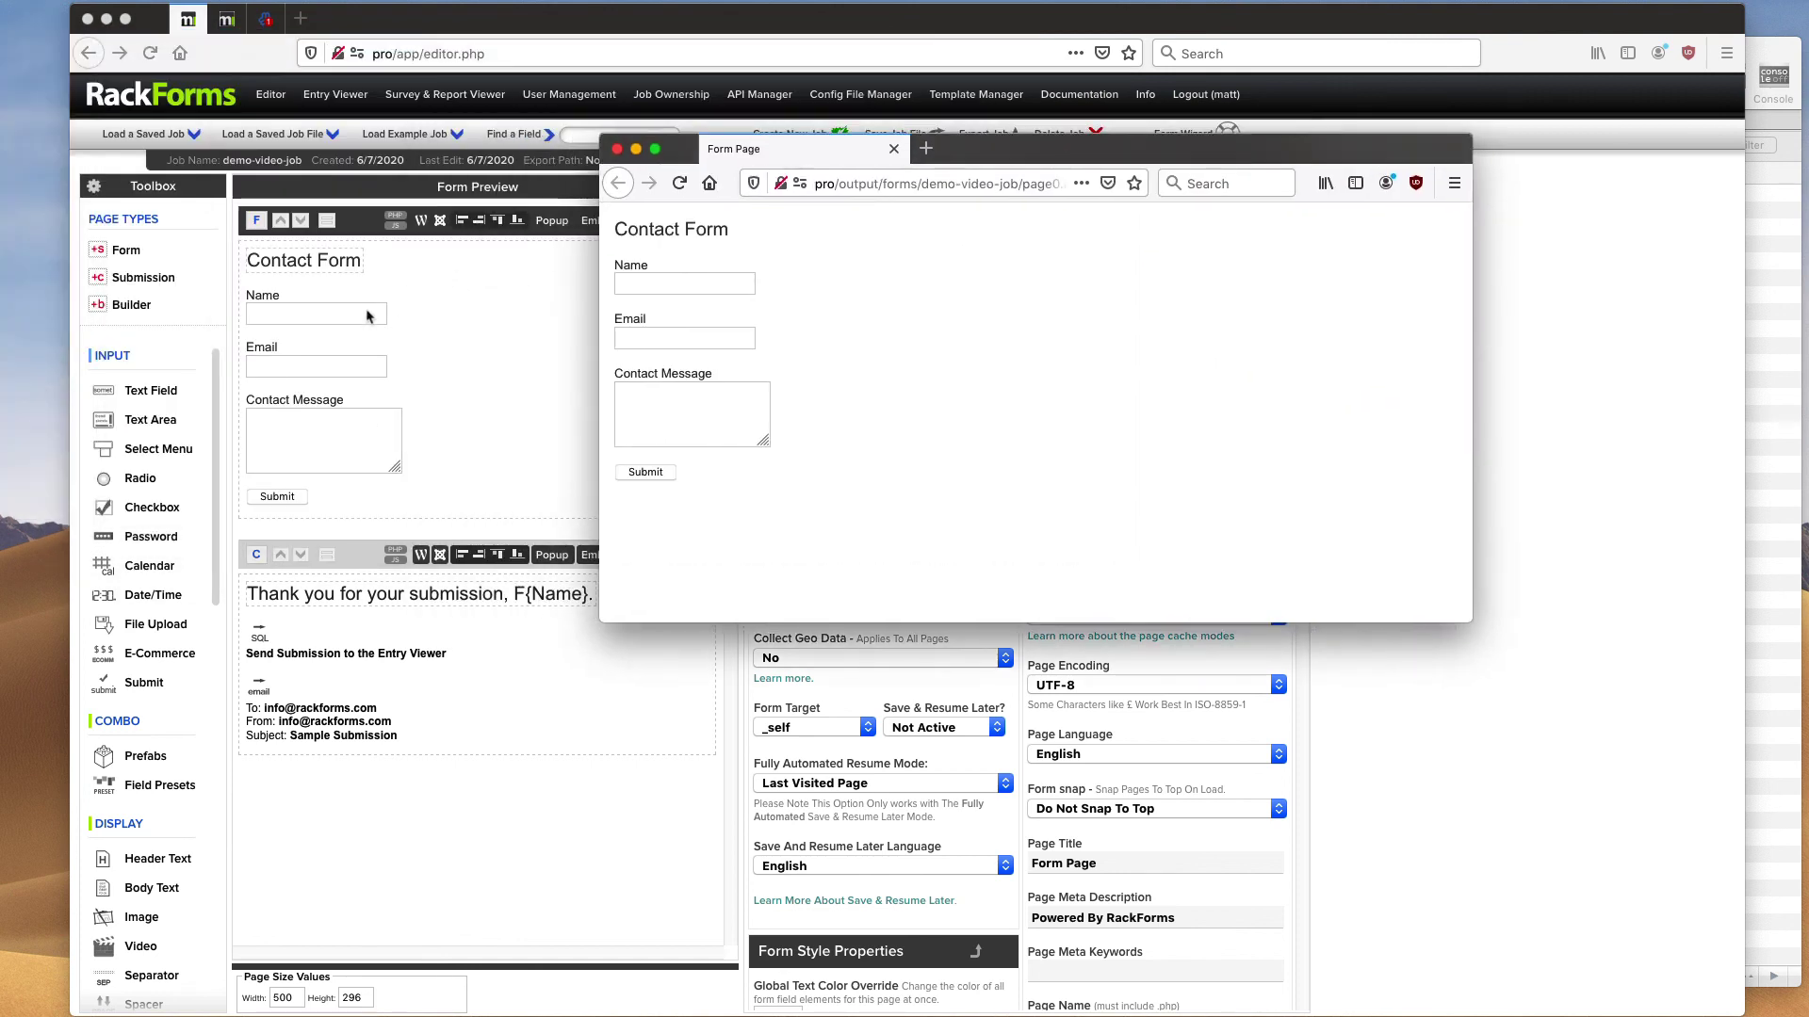
click(617, 149)
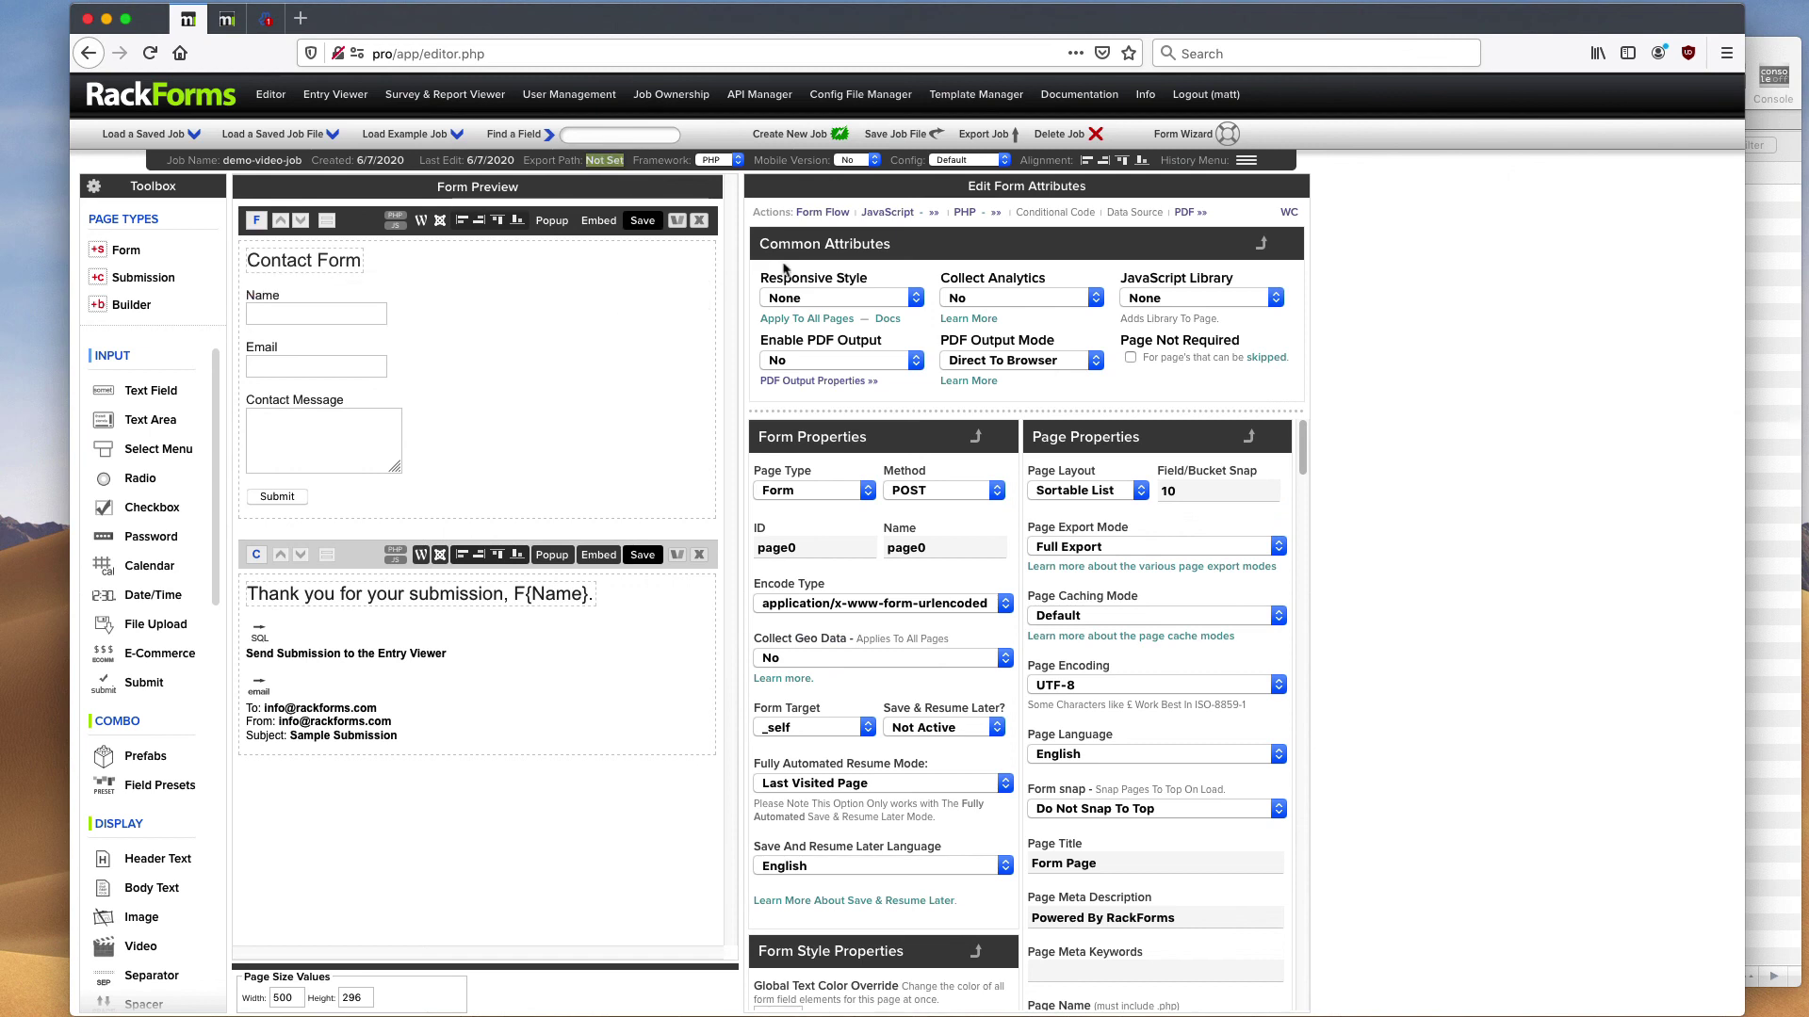
click(801, 299)
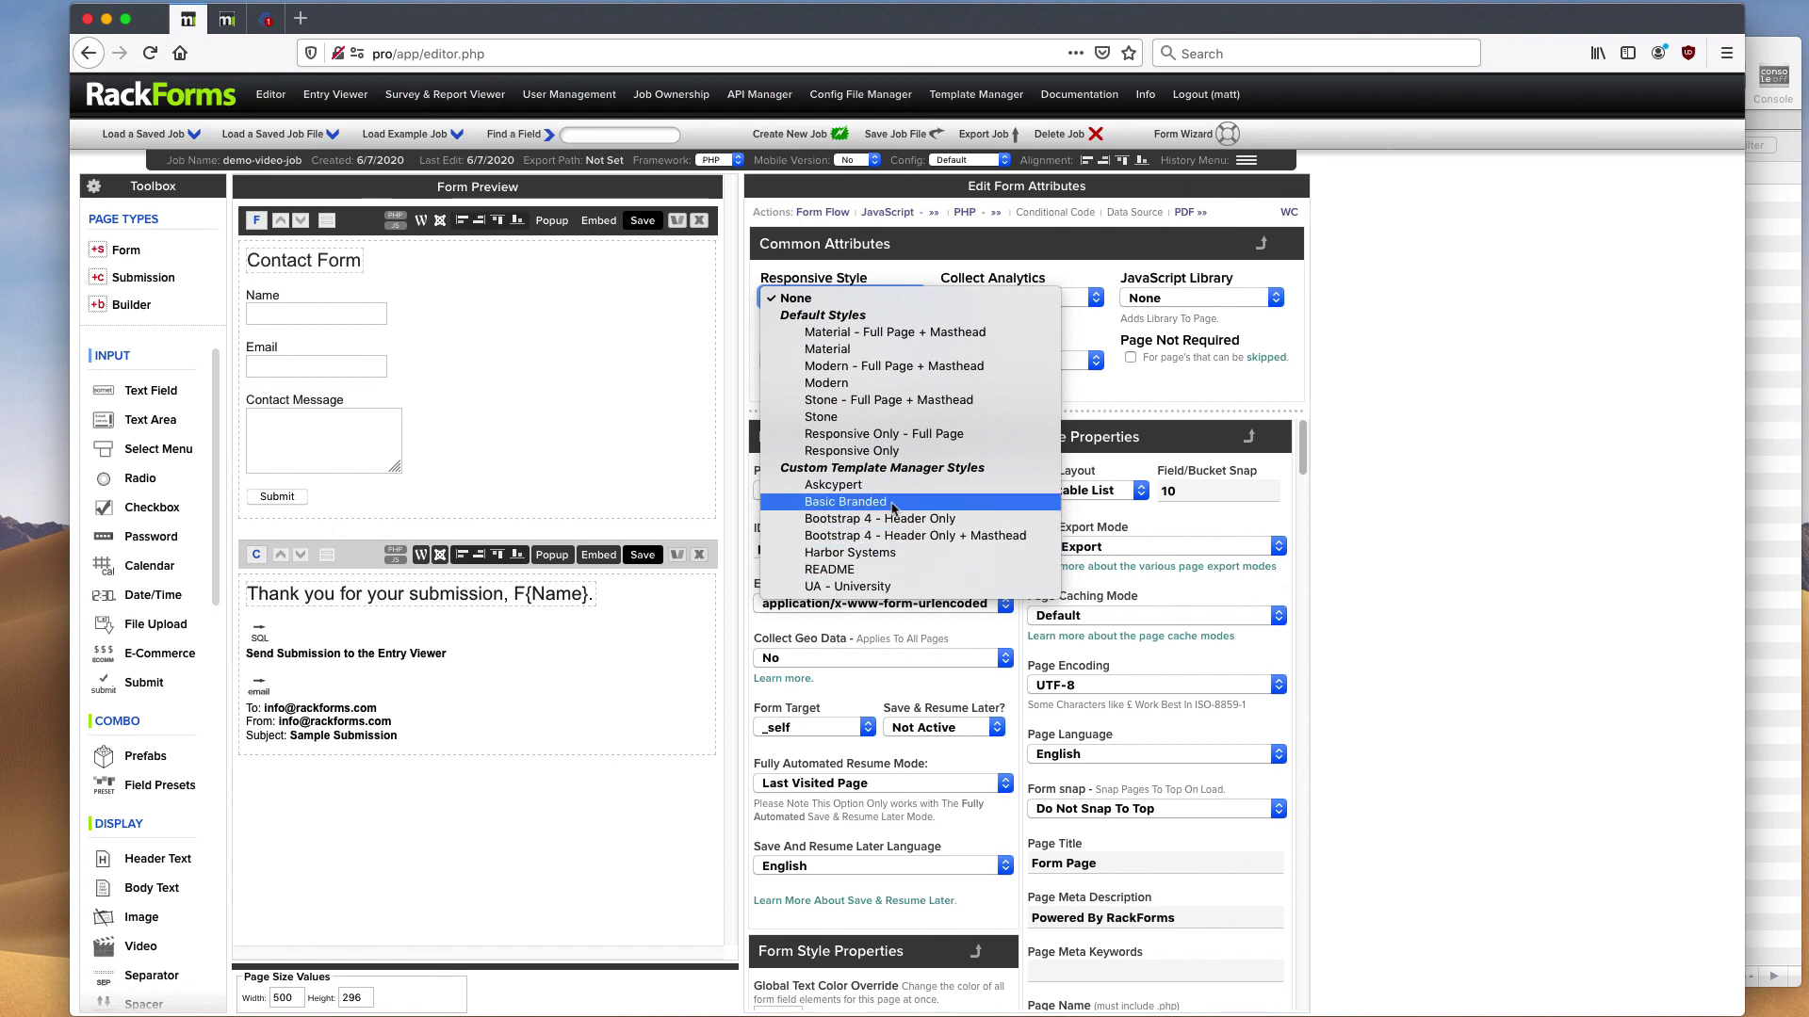
- Apply the Basic Branded responsive style, save, and view the ACME Inc. branded preview
click(892, 502)
click(642, 223)
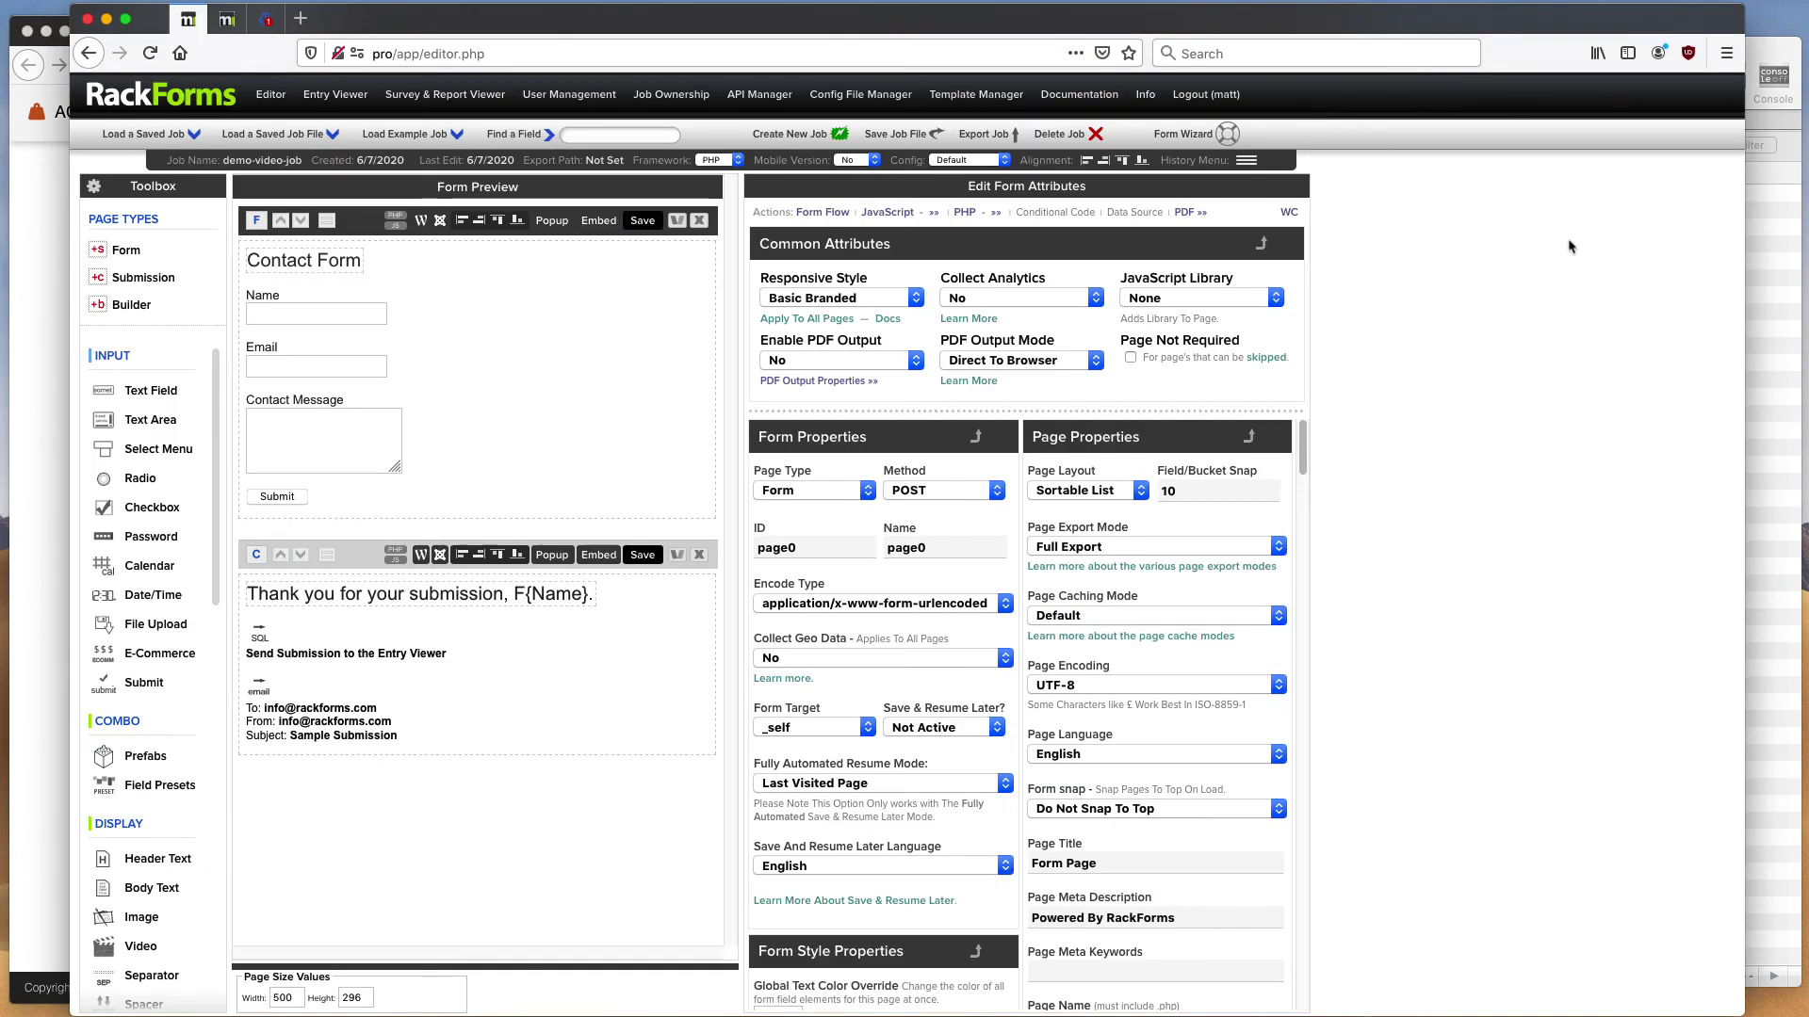
click(1679, 367)
click(13, 288)
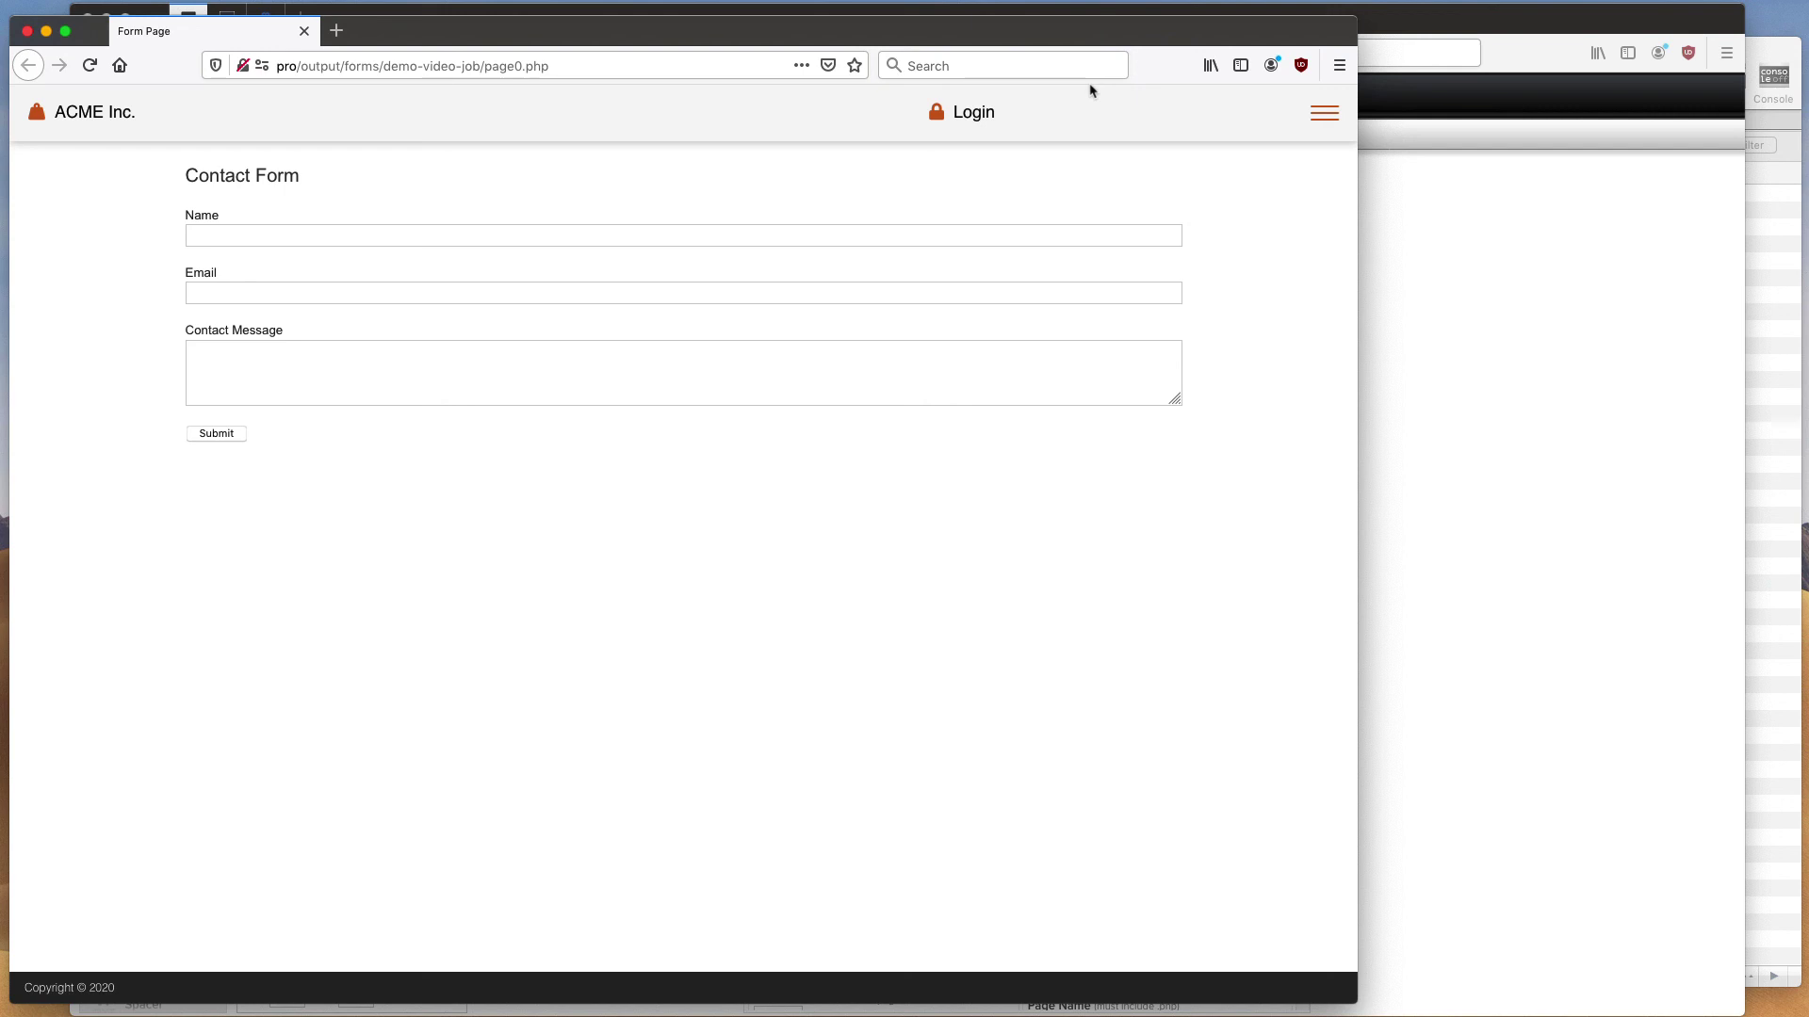
click(571, 66)
drag(622, 65, 613, 444)
- Close the Basic Branded form preview to return to the RackForms editor
click(27, 31)
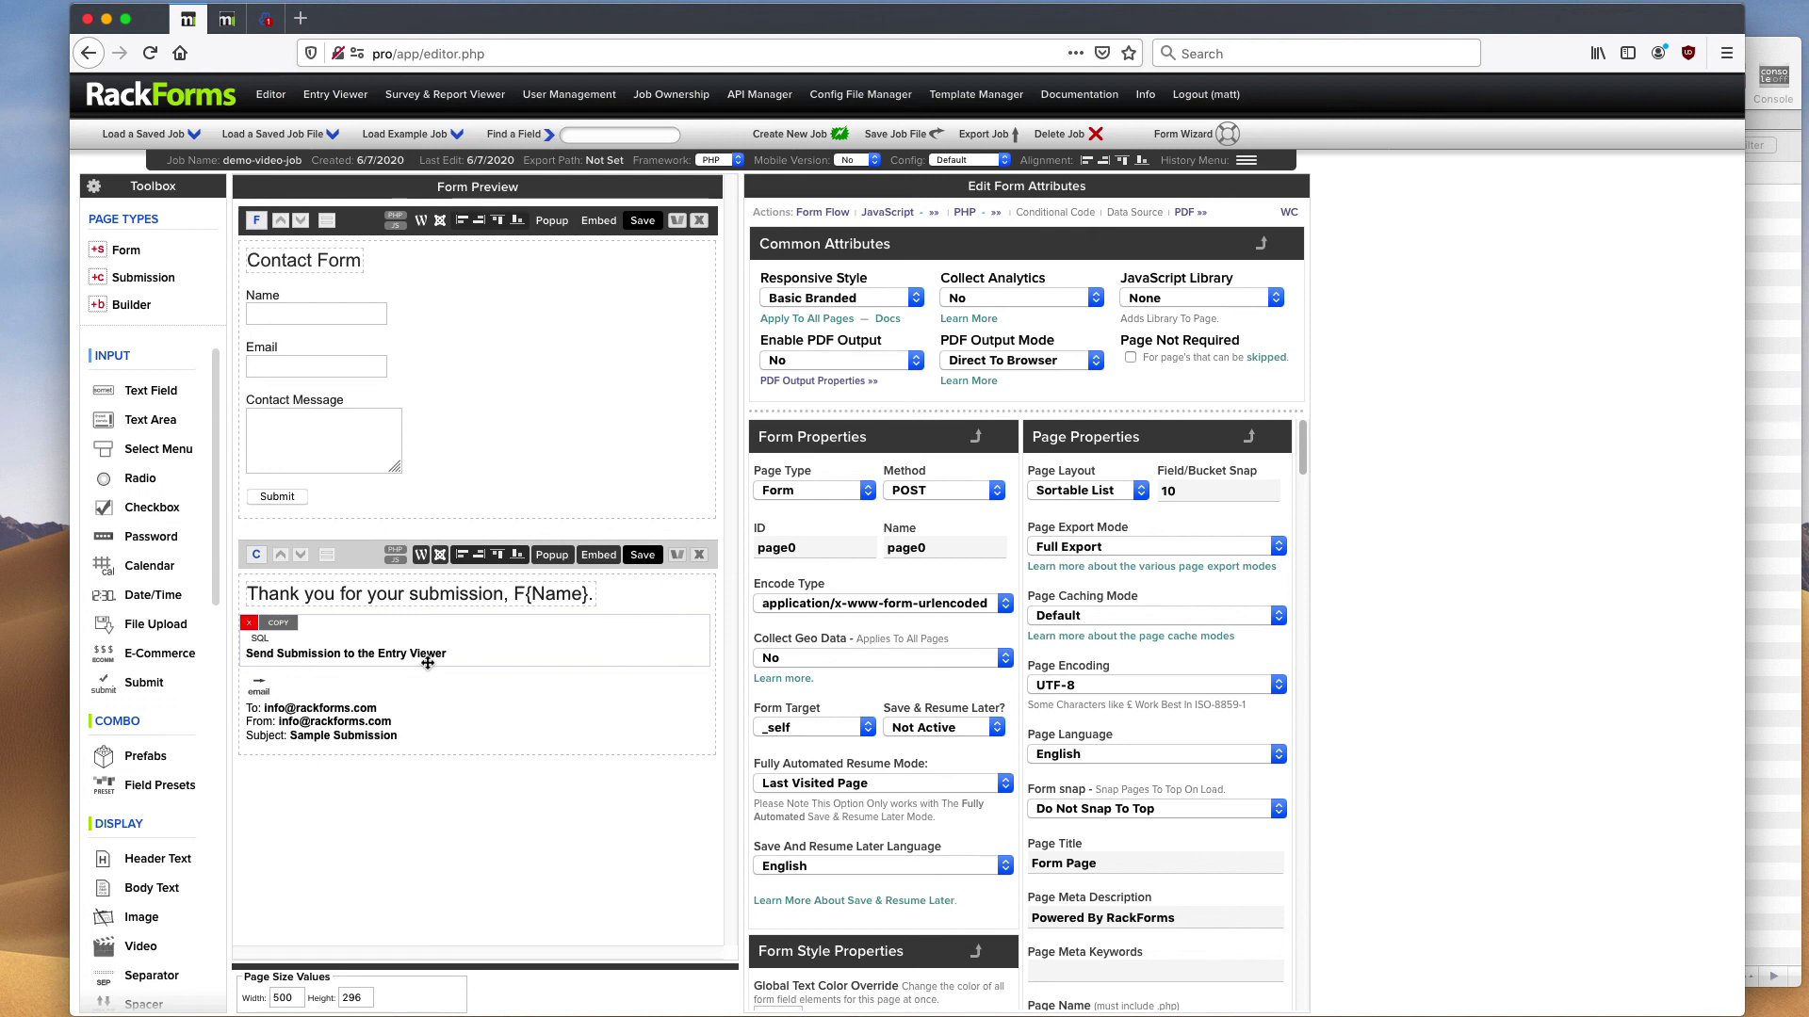
mouse_move(516, 429)
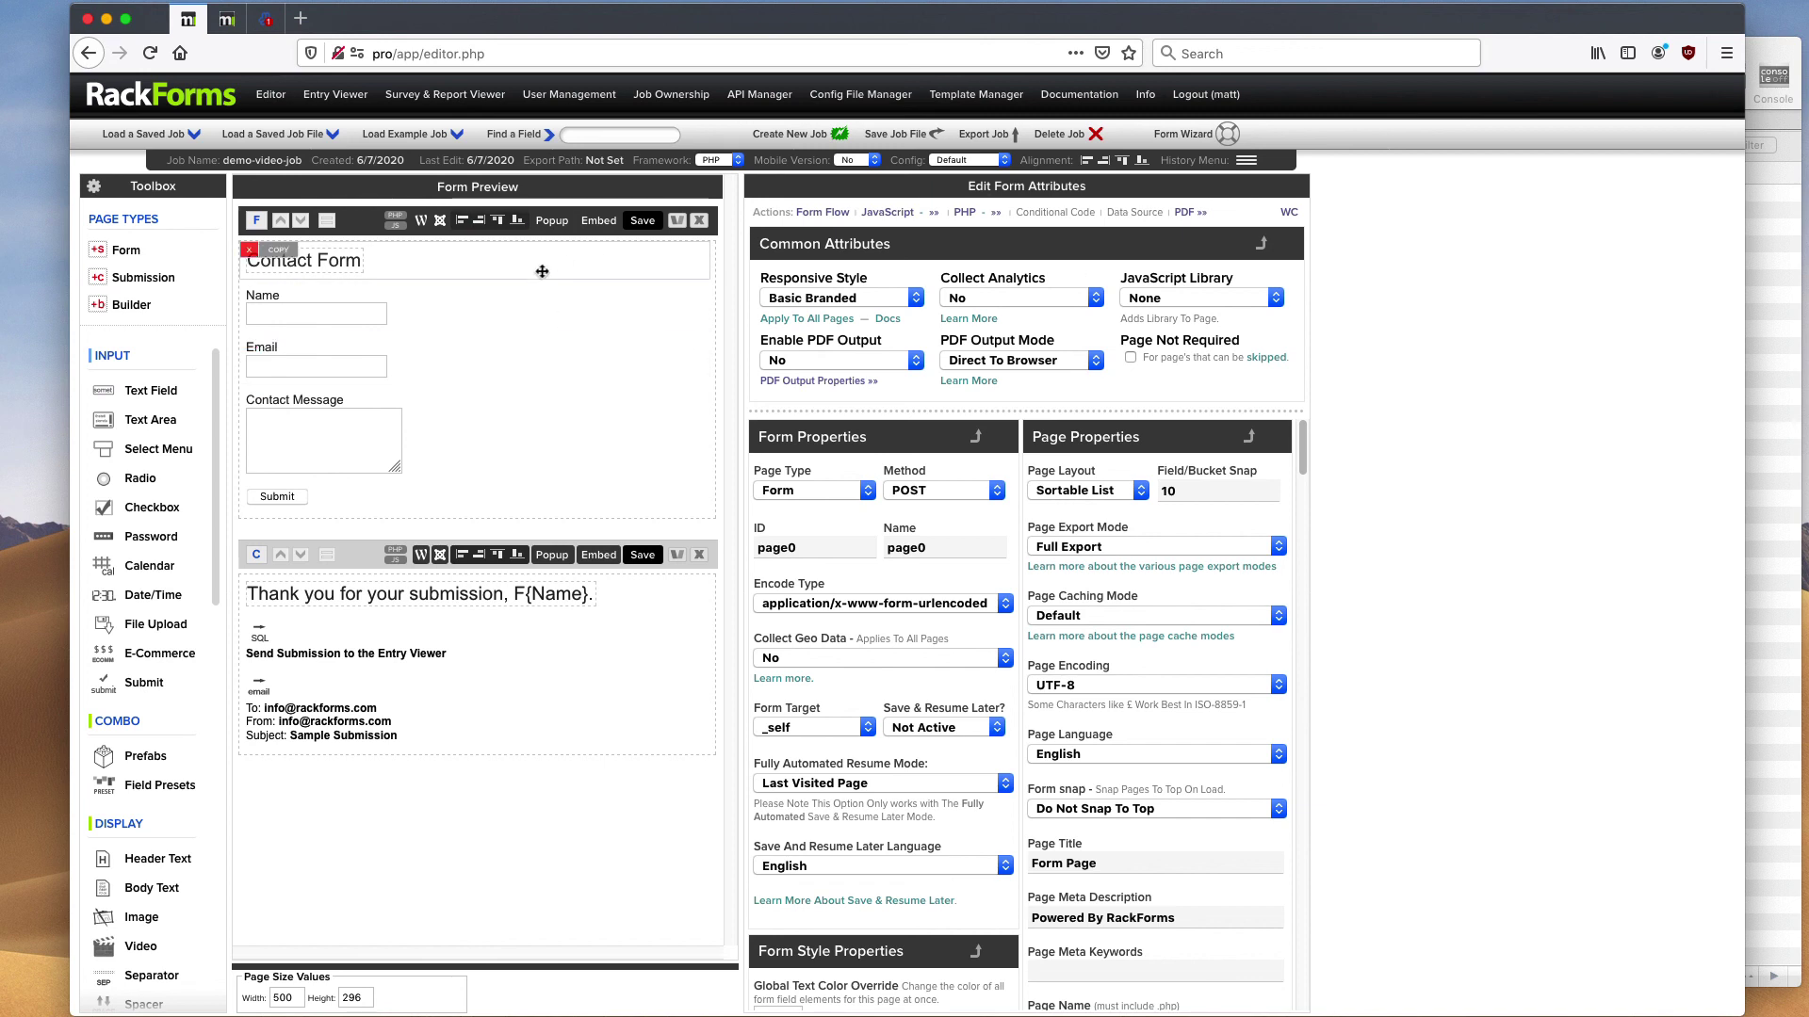
- Open the Name field's Validation settings and toggle Required on, then back off
click(464, 291)
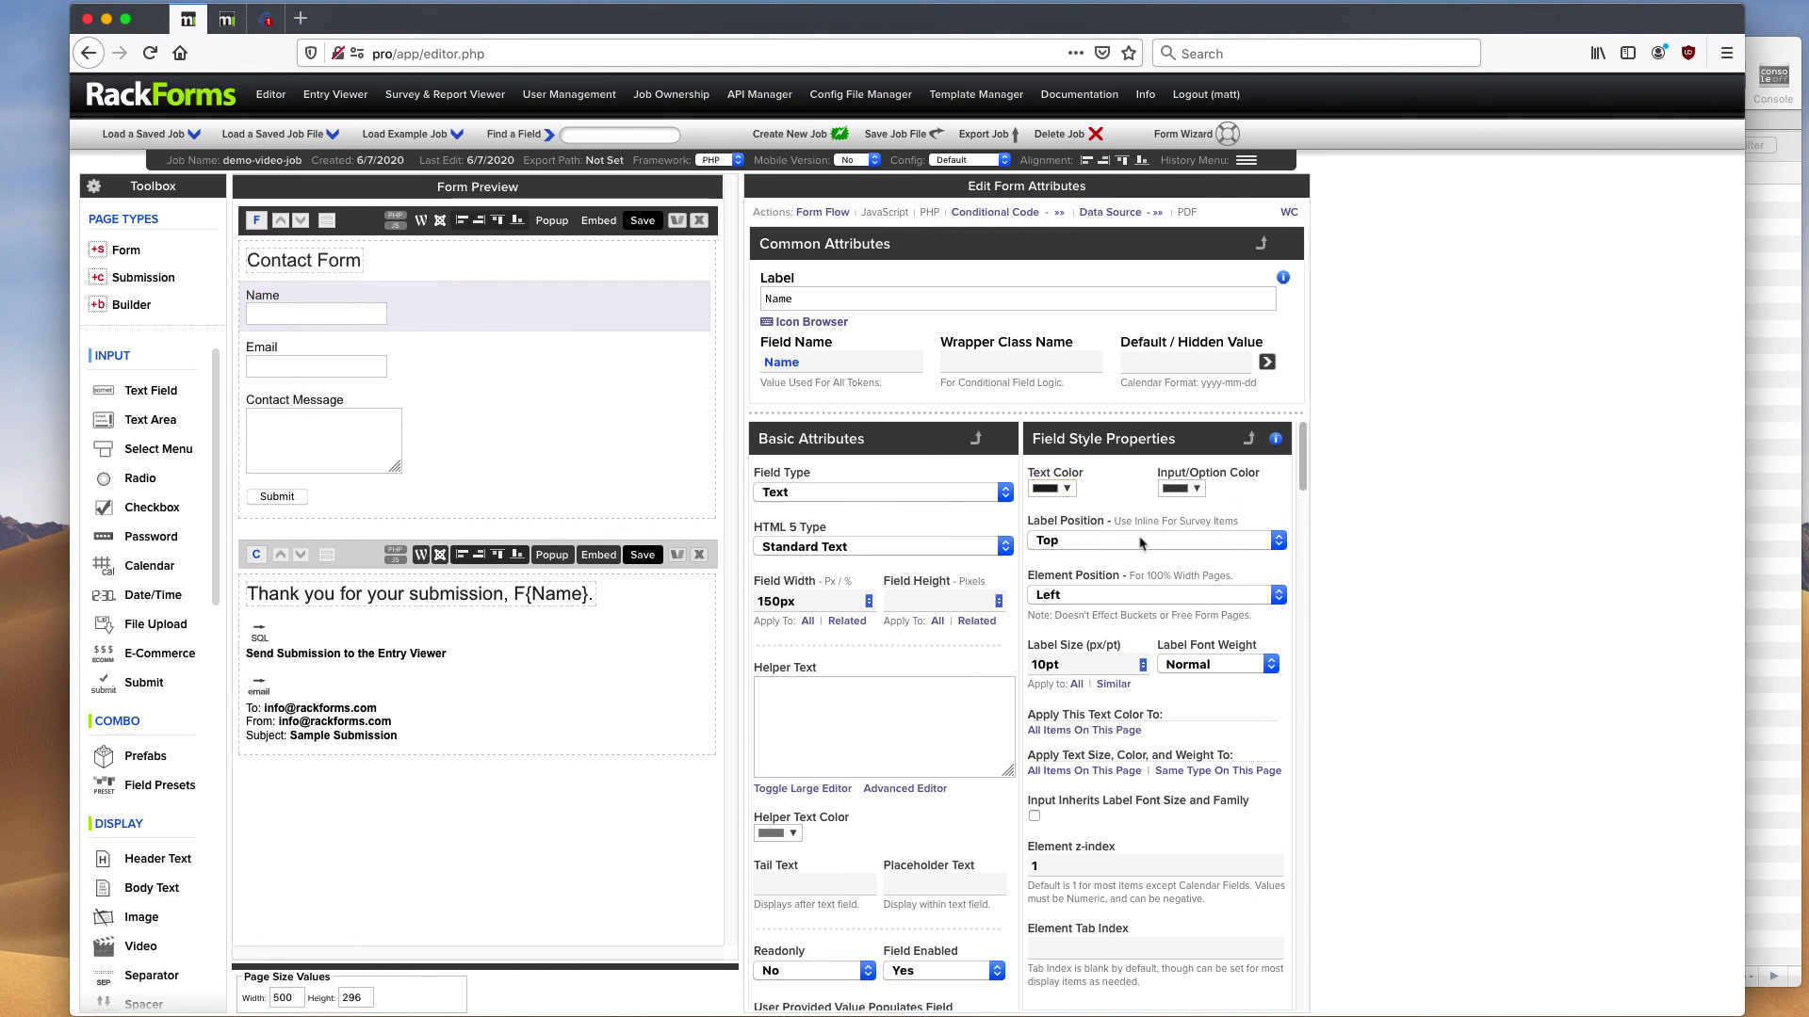
drag(1303, 466, 1302, 537)
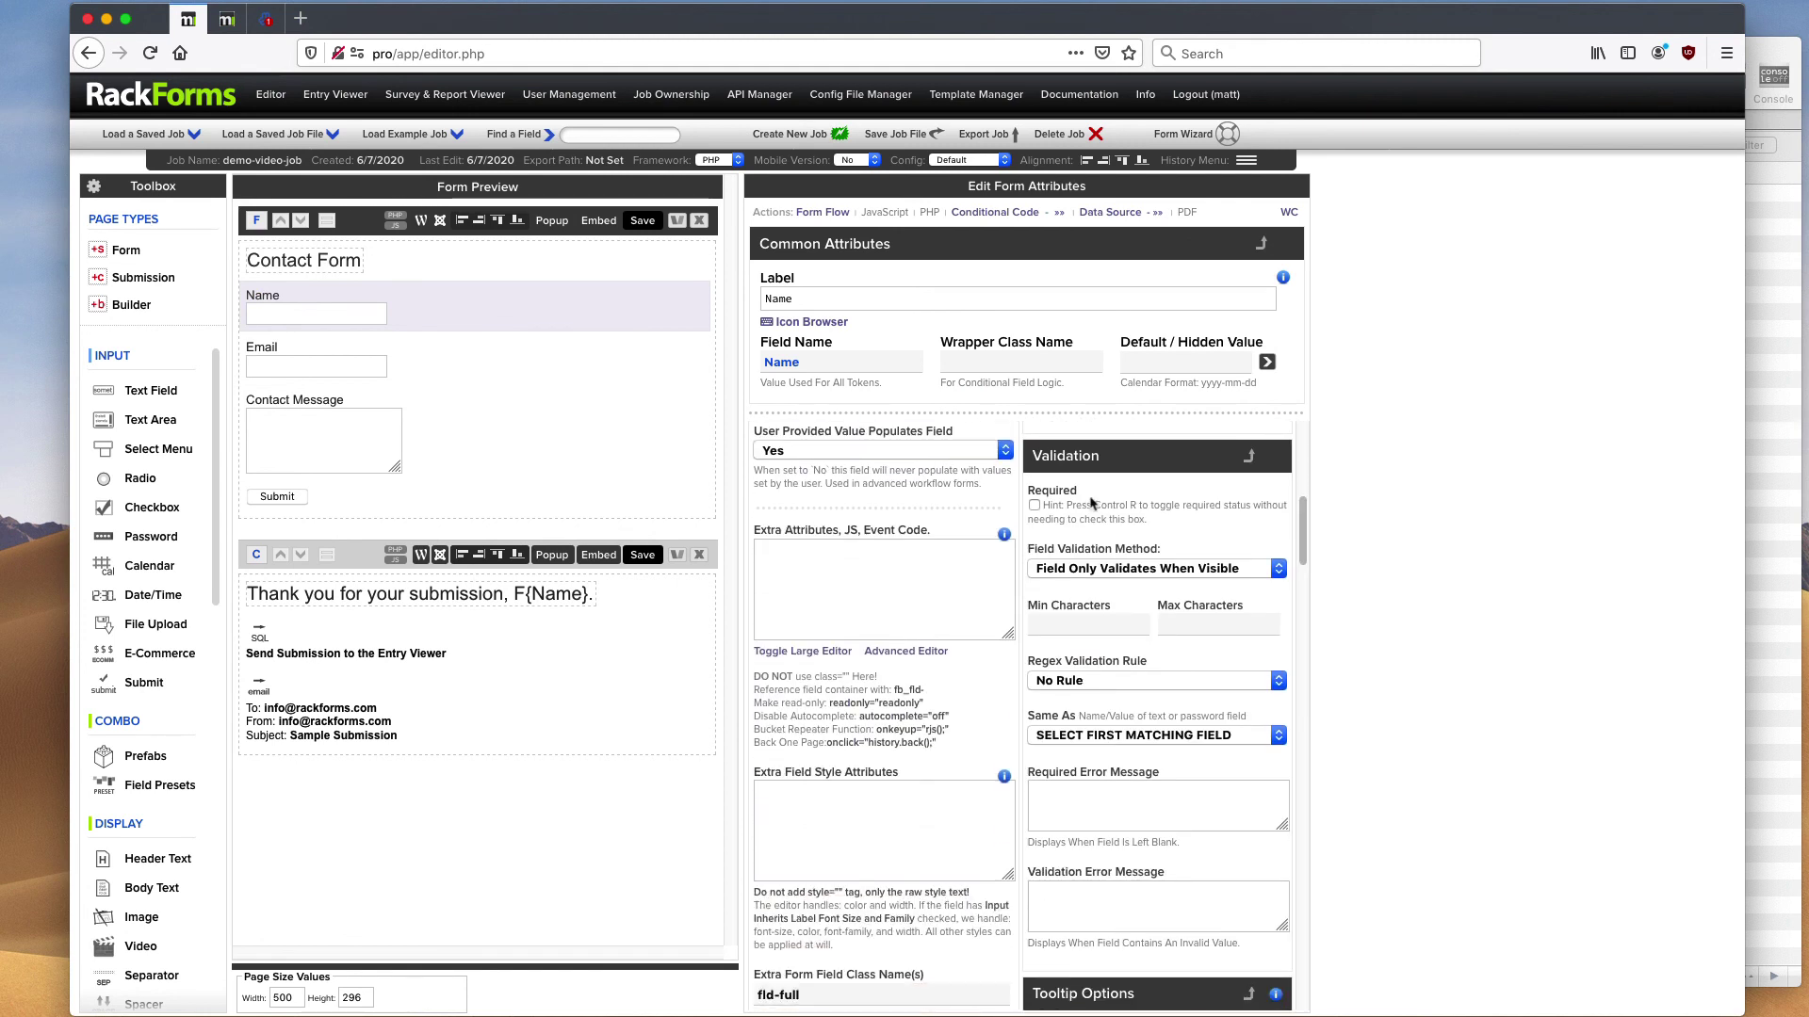
click(1035, 506)
click(1034, 506)
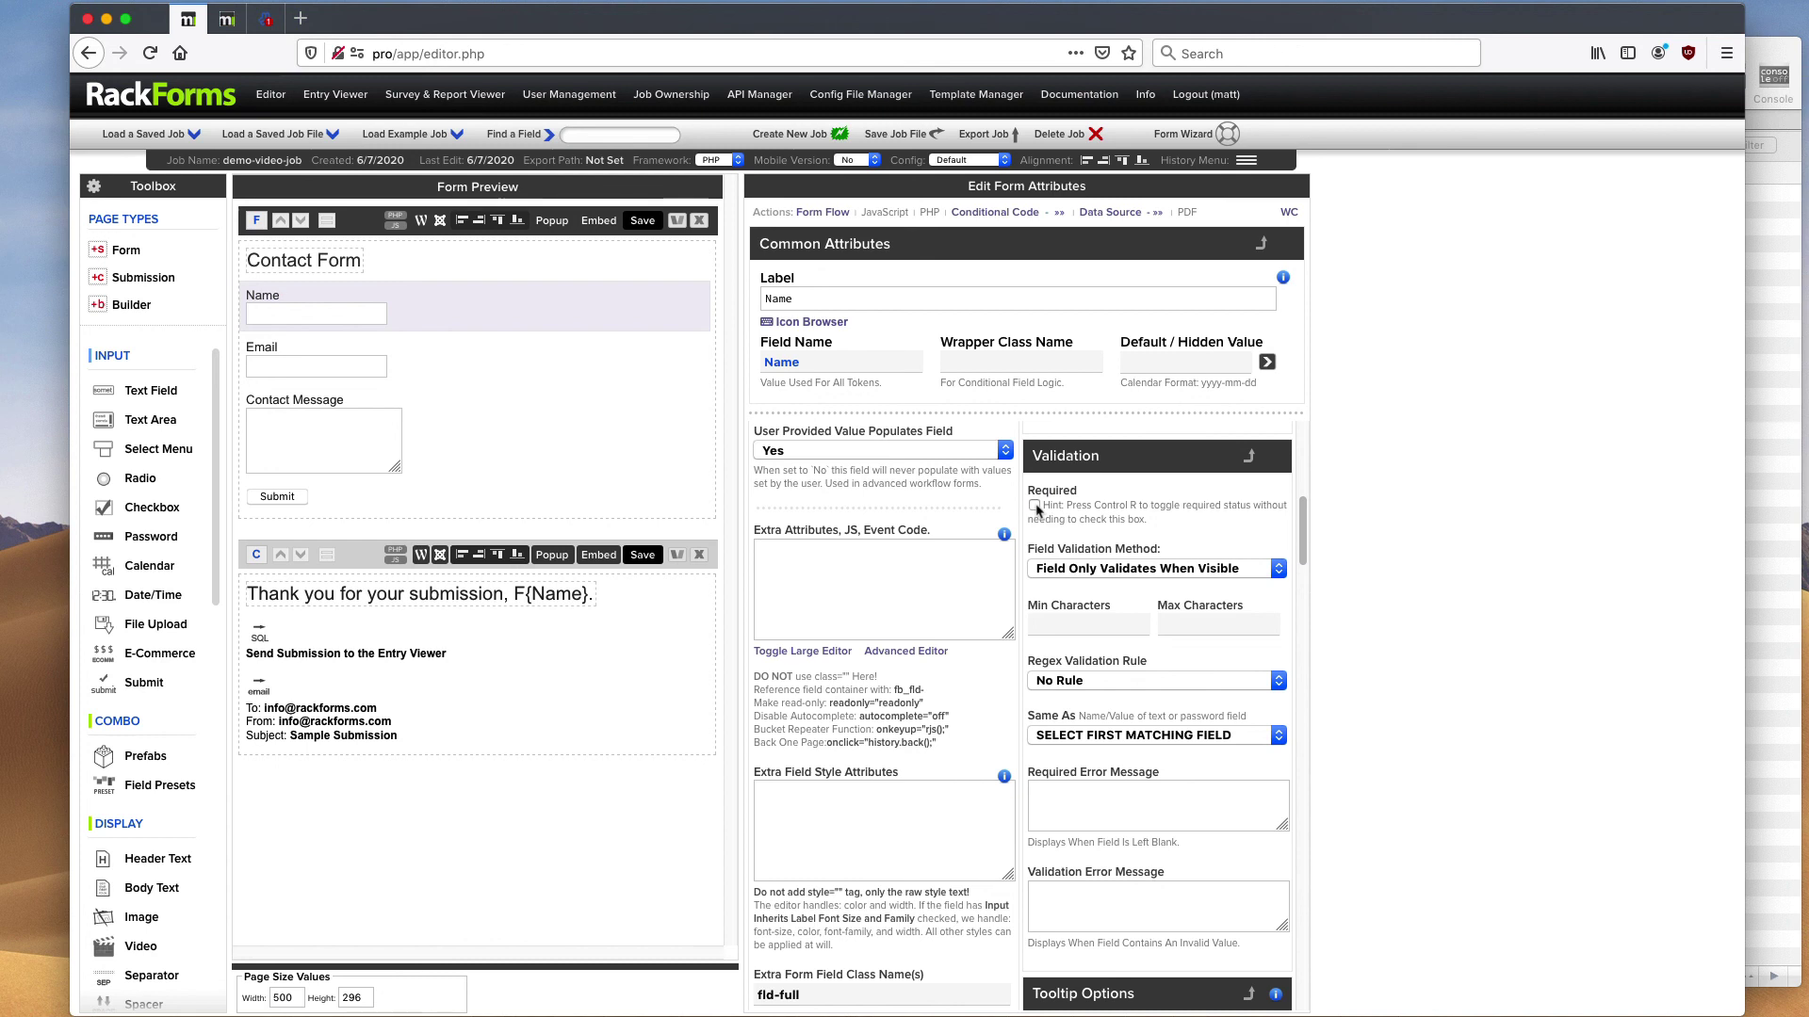